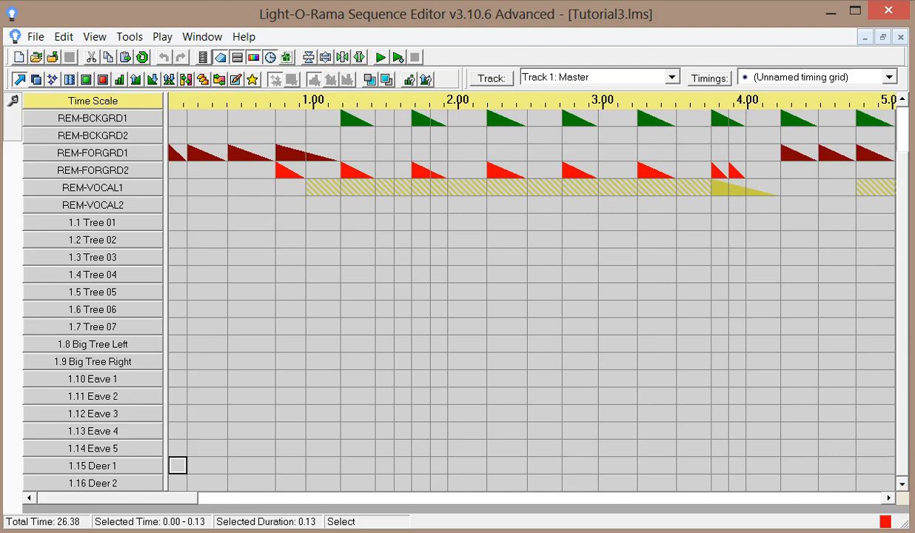
Step: Examine the Master track's full channel list, from the REM channels down to 1.16 Deer 2
click(904, 358)
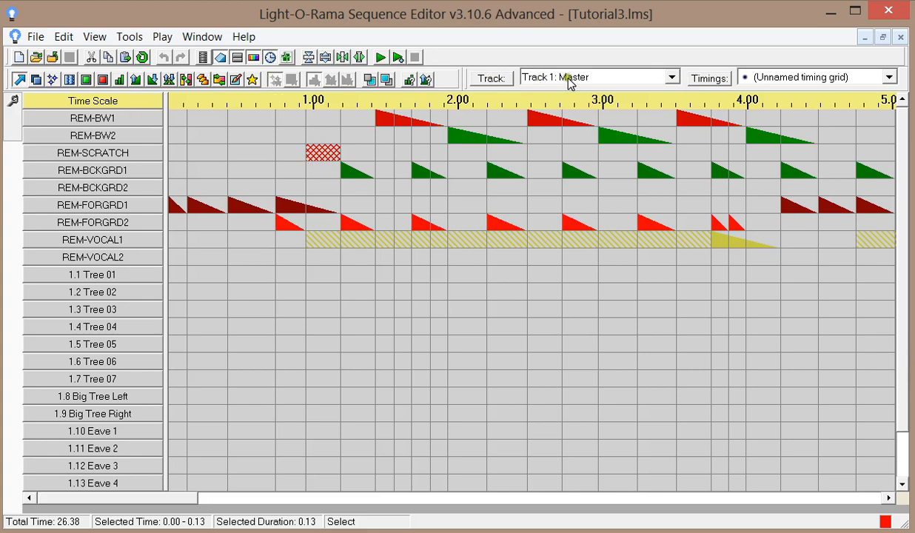
click(672, 78)
click(670, 77)
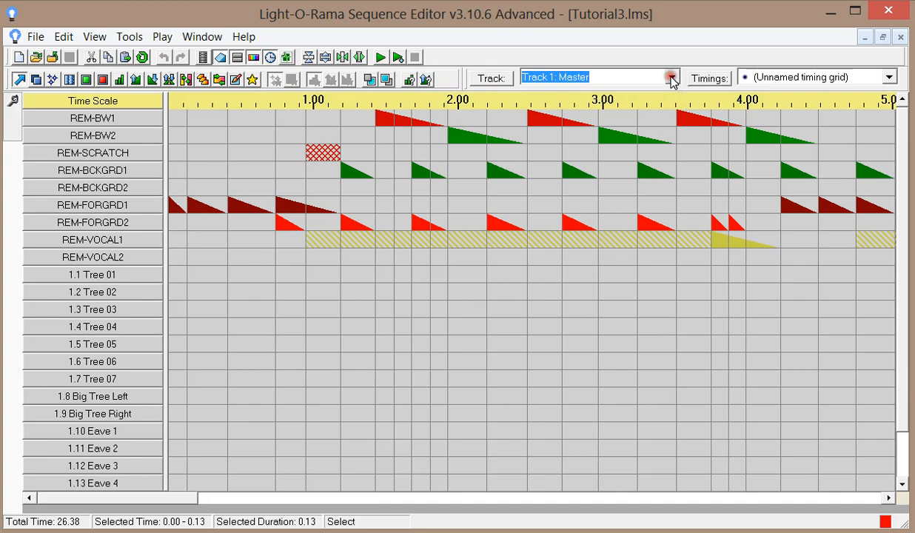
drag(900, 357, 895, 324)
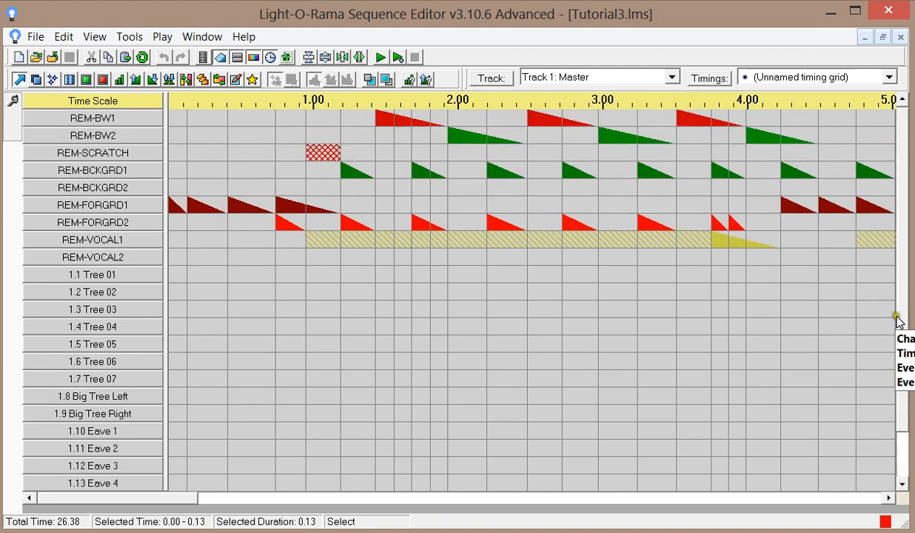
scroll(903, 315, down, 1)
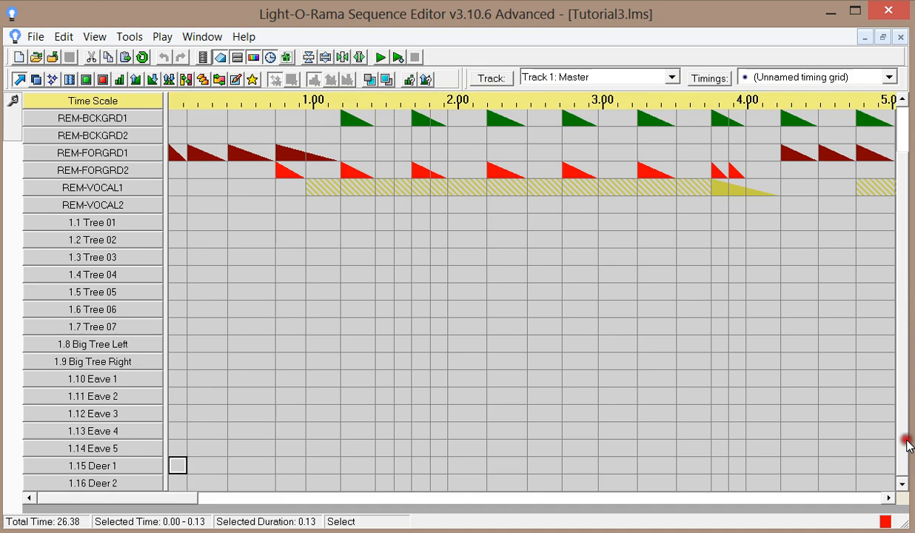
scroll(907, 437, up, 1)
scroll(894, 443, down, 1)
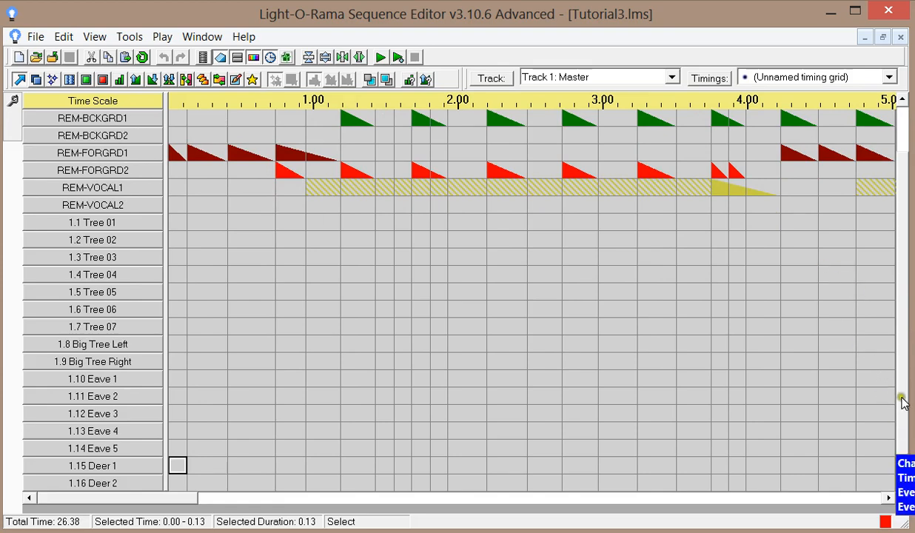
scroll(898, 431, up, 1)
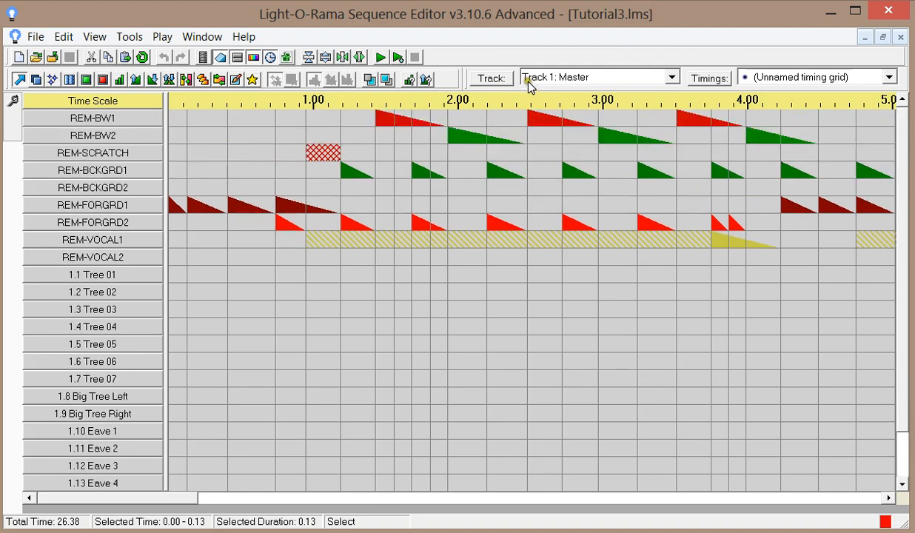
click(494, 82)
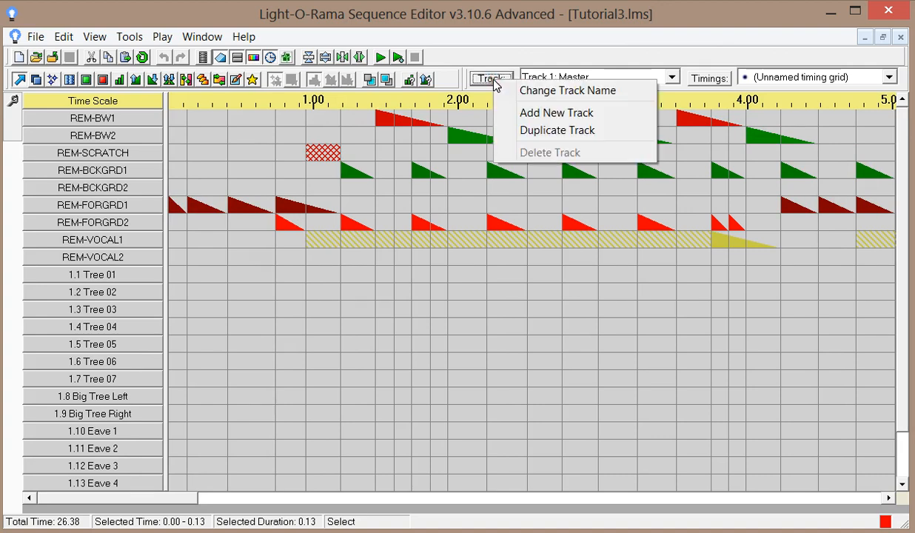
click(553, 115)
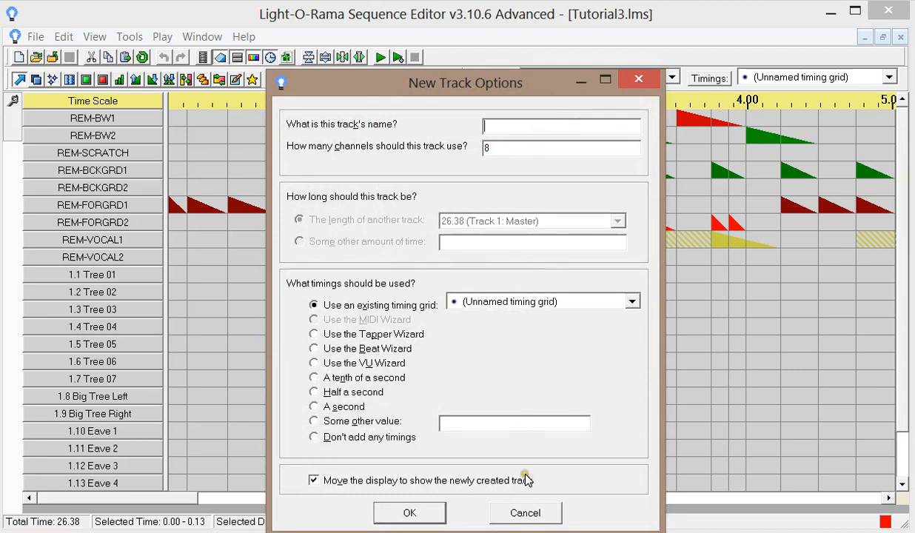
click(524, 512)
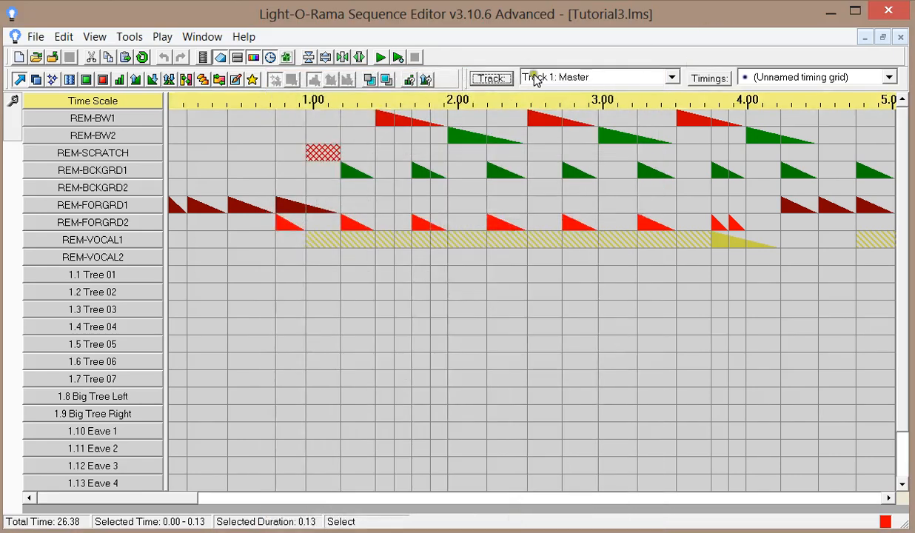
Step: Duplicate the Master track as a new track named Ordered, using the existing unnamed timing grid
click(485, 79)
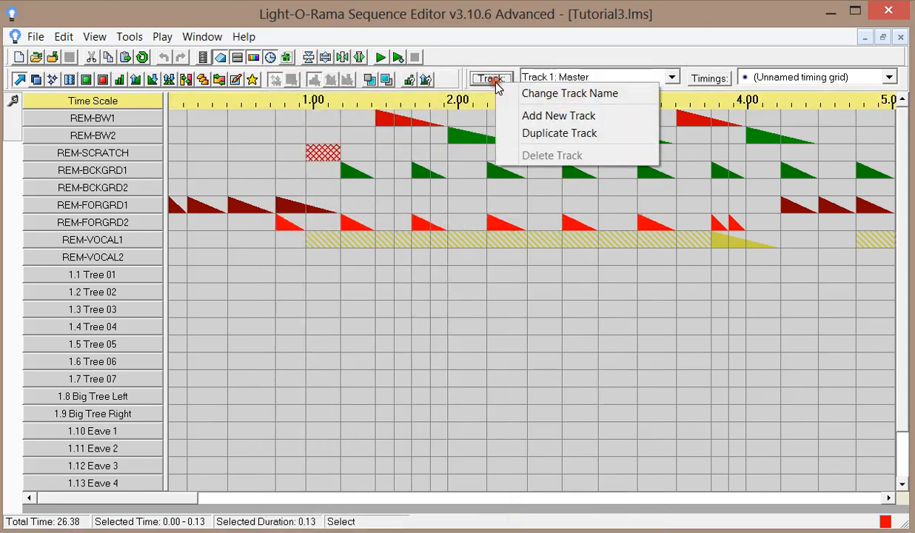
click(538, 135)
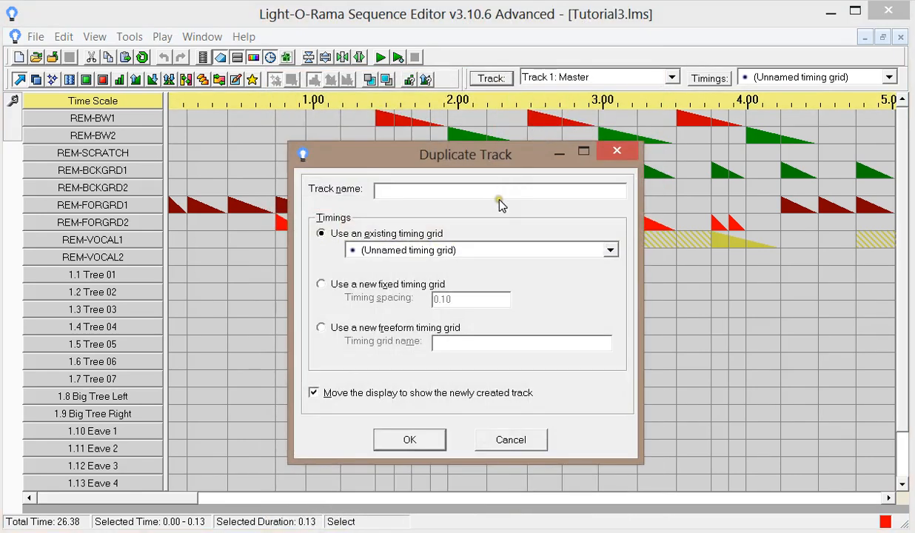
text(Ordered)
click(607, 251)
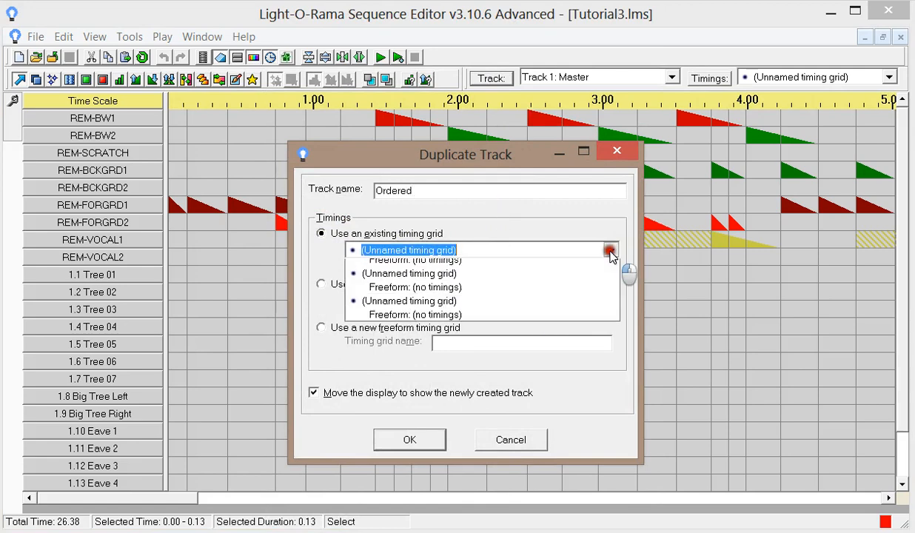
click(597, 283)
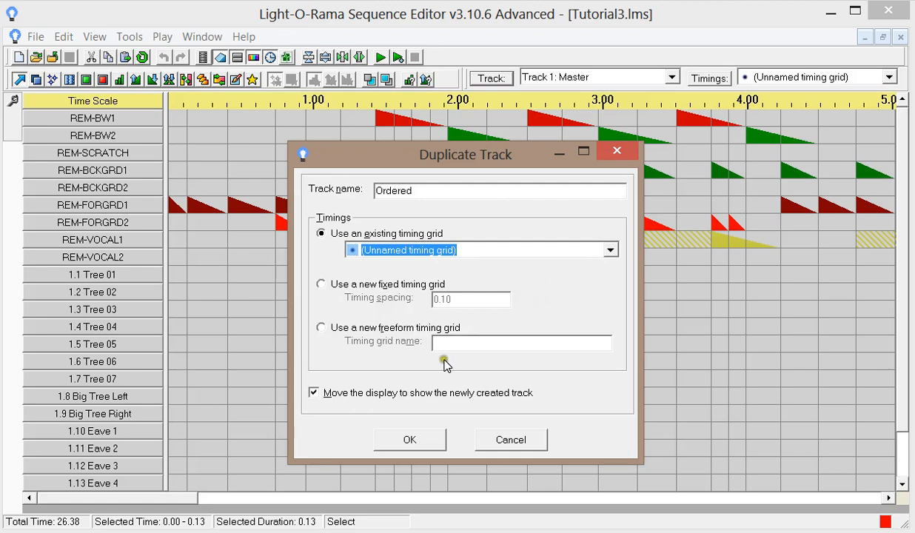
click(419, 439)
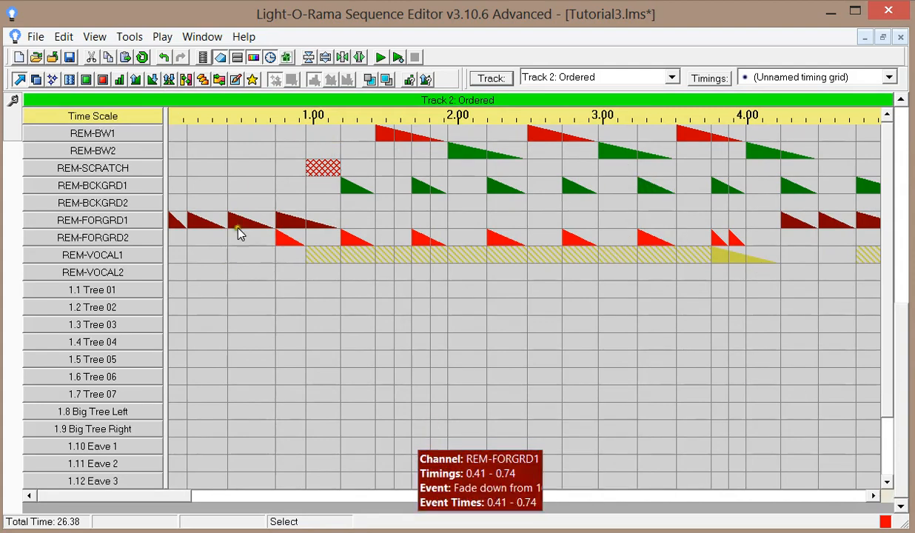
Step: Compare the Master track's channel order with the duplicate, returning to the Ordered track
click(673, 78)
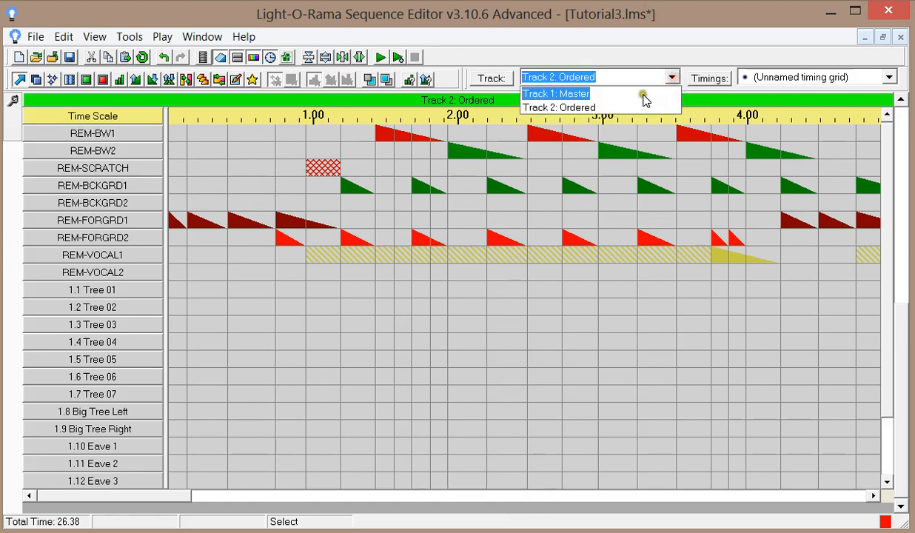
click(644, 94)
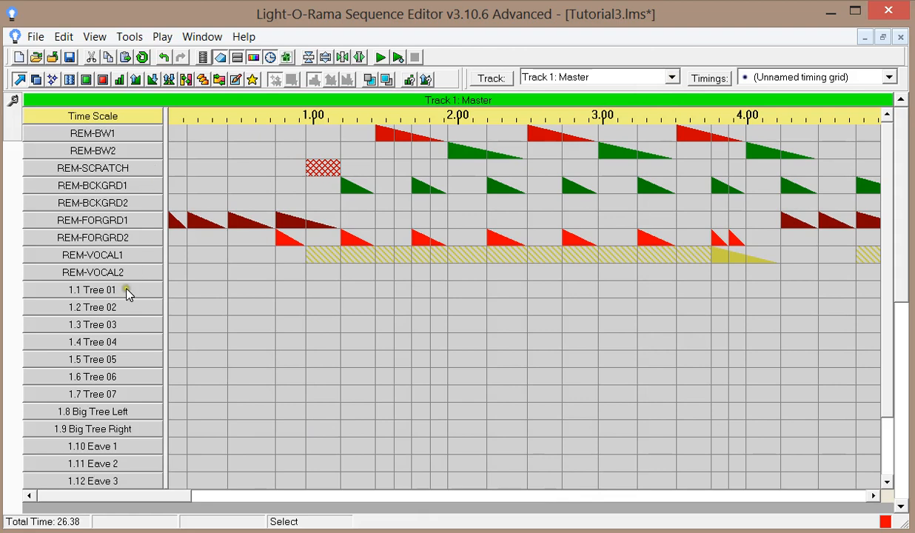
mouse_move(127, 294)
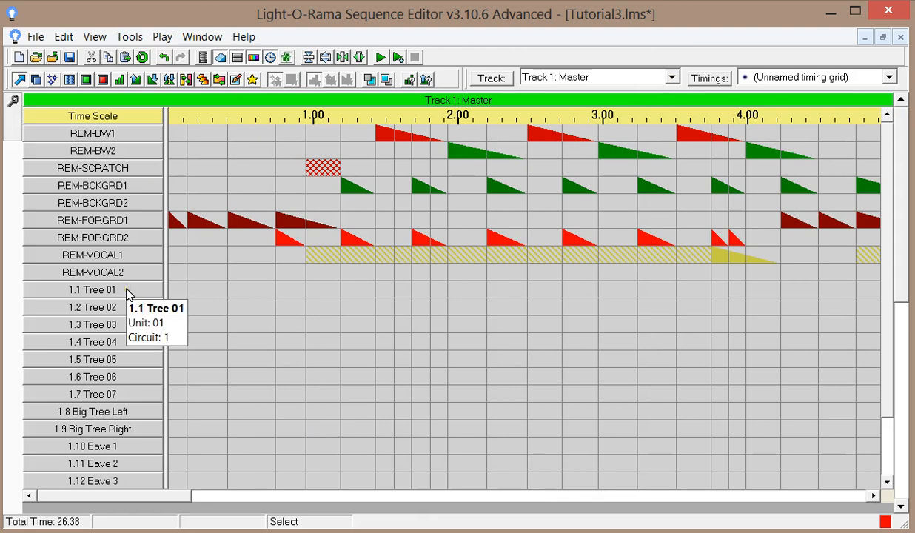
click(672, 78)
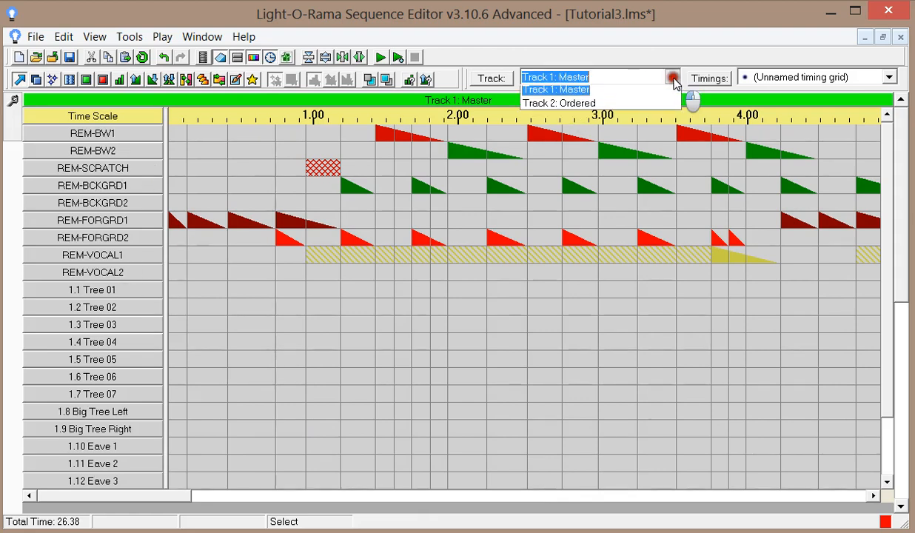
click(595, 106)
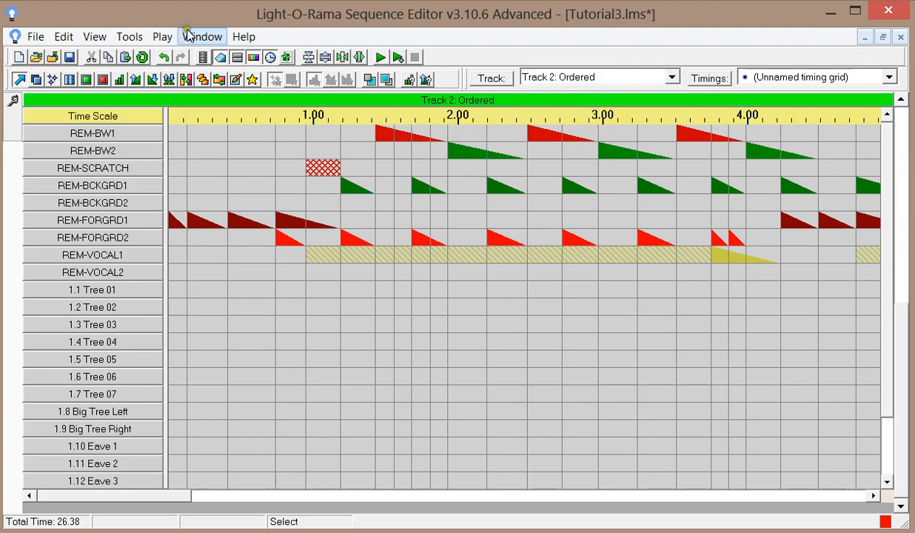
Step: Check the house layout in the animation preview and move channel 1.15 Deer 1 directly above 1.1 Tree 01
click(202, 57)
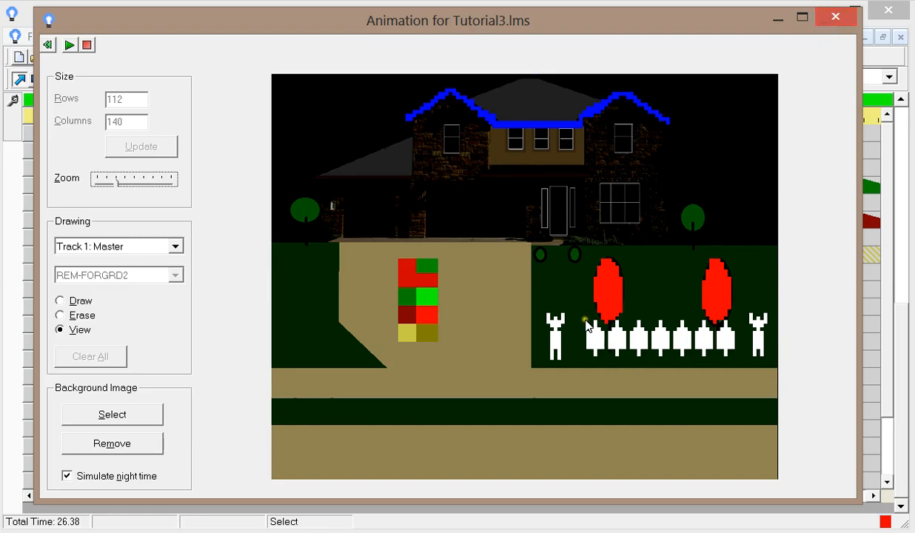
click(834, 21)
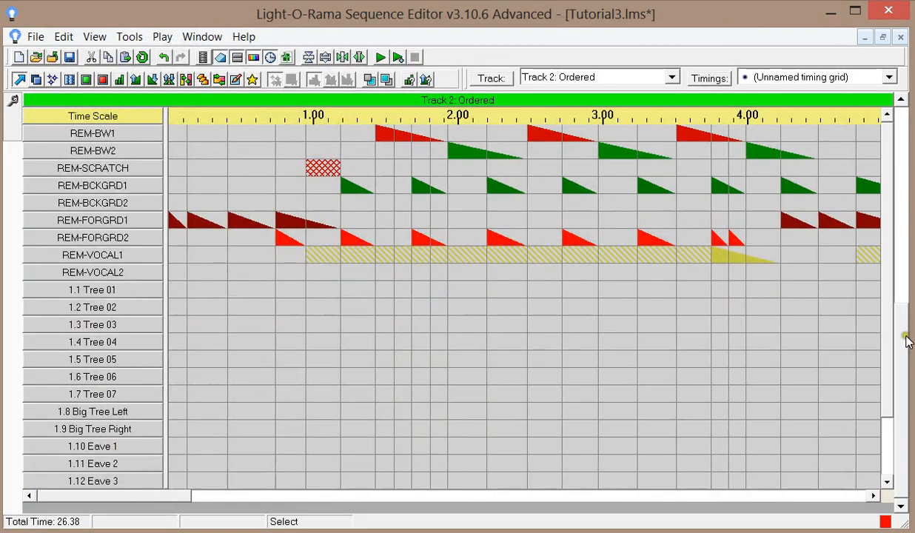
drag(885, 310, 885, 392)
drag(127, 463, 124, 208)
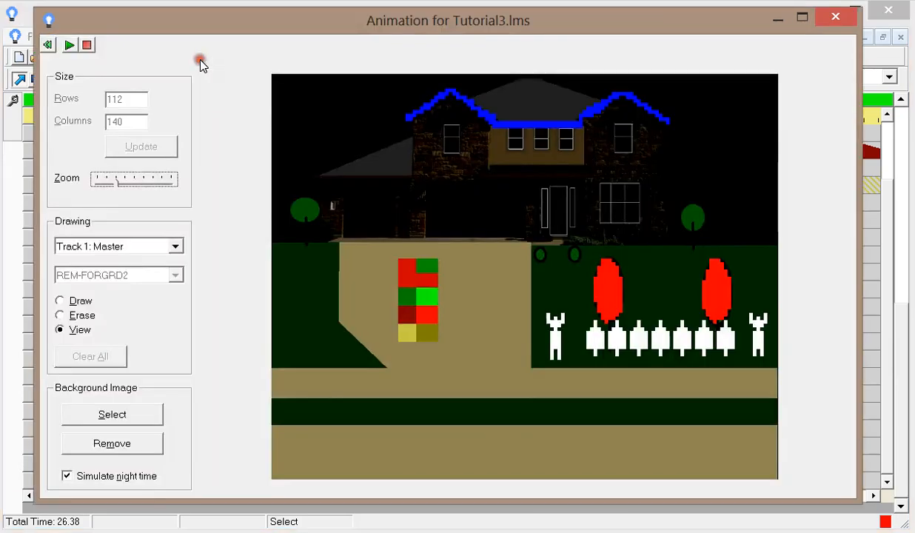
Step: Recheck the animation layout and move channel 1.8 Big Tree Left between 1.1 Tree 01 and 1.2 Tree 02
click(201, 57)
click(835, 16)
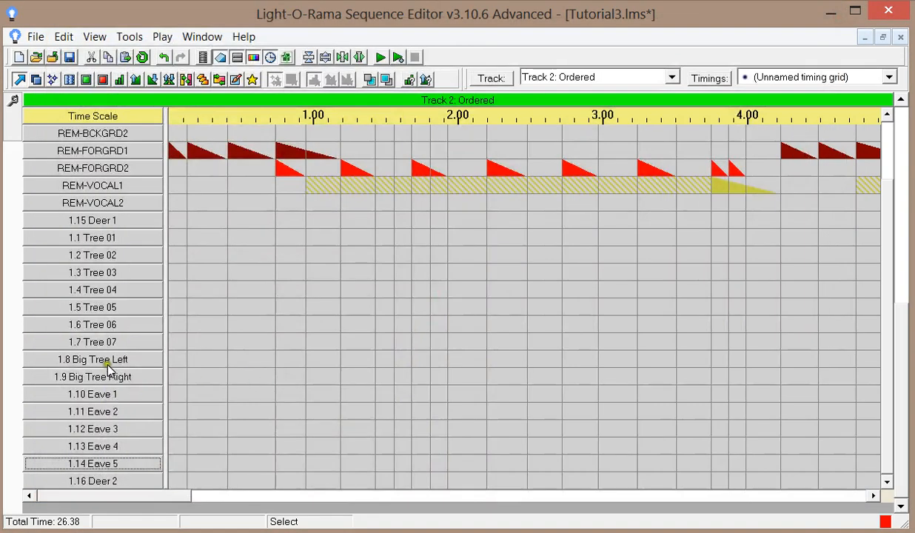
drag(104, 359, 108, 256)
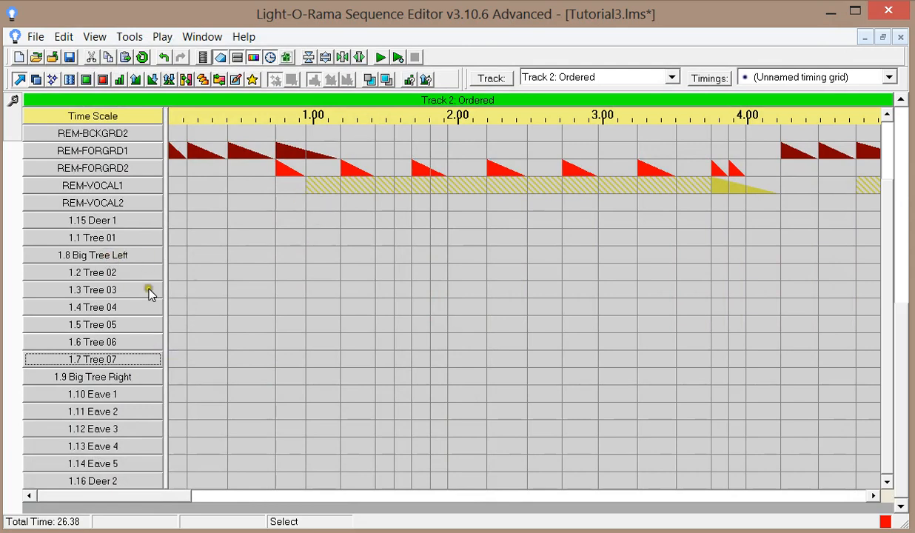
Step: Following the animation layout, move 1.9 Big Tree Right directly above 1.7 Tree 07 and 1.16 Deer 2 directly below it
click(200, 56)
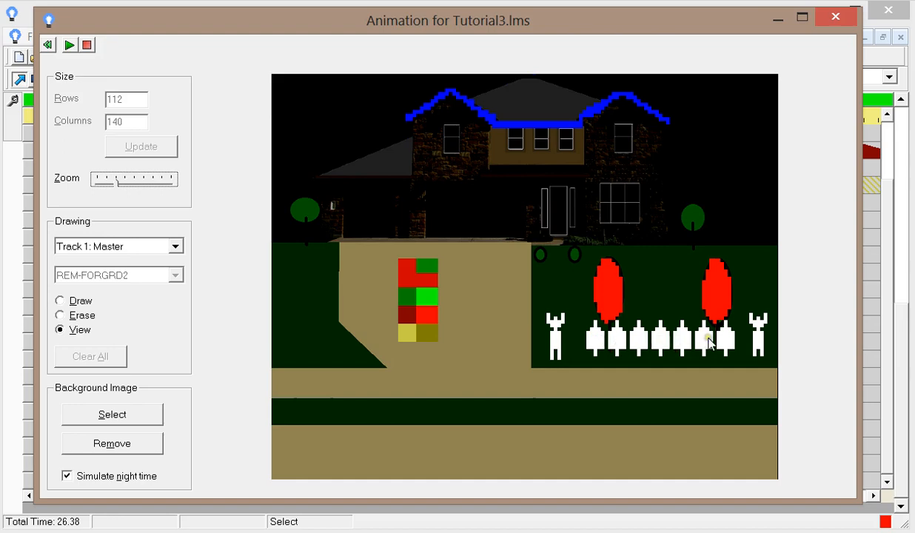
click(832, 17)
mouse_move(111, 377)
mouse_down()
mouse_move(110, 351)
mouse_move(111, 359)
mouse_up()
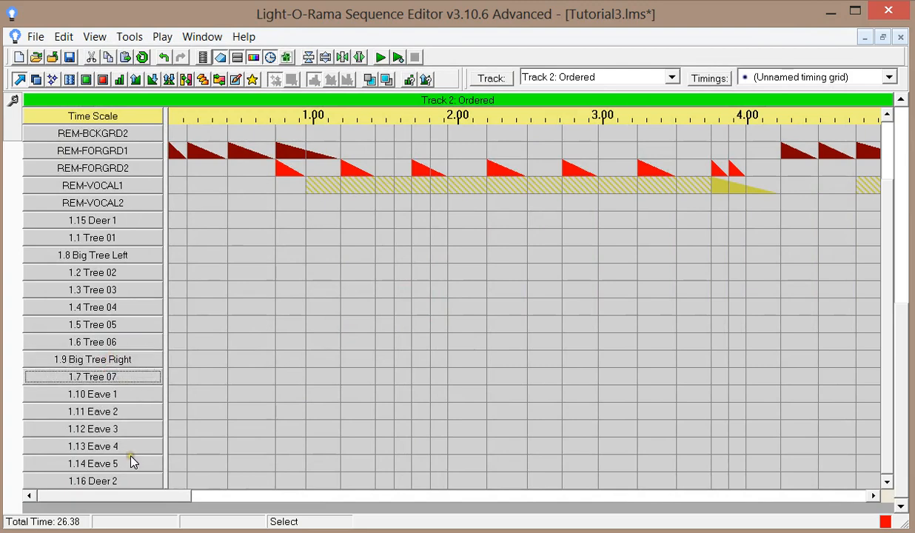
drag(104, 480, 107, 396)
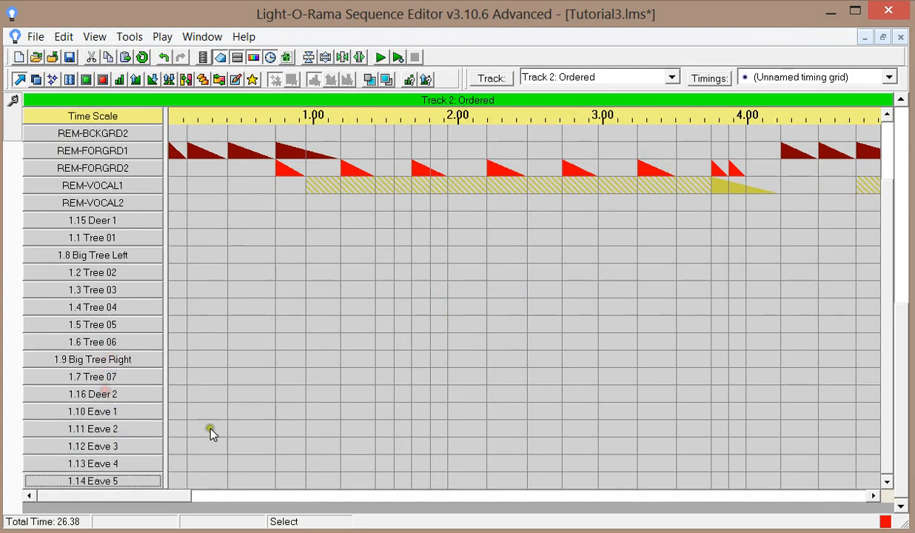
Step: Add a 100% to 0% fade down on 1.15 Deer 1 from 0.13 to 0.74 and chase it through 1.16 Deer 2, ending at 1.19
click(153, 79)
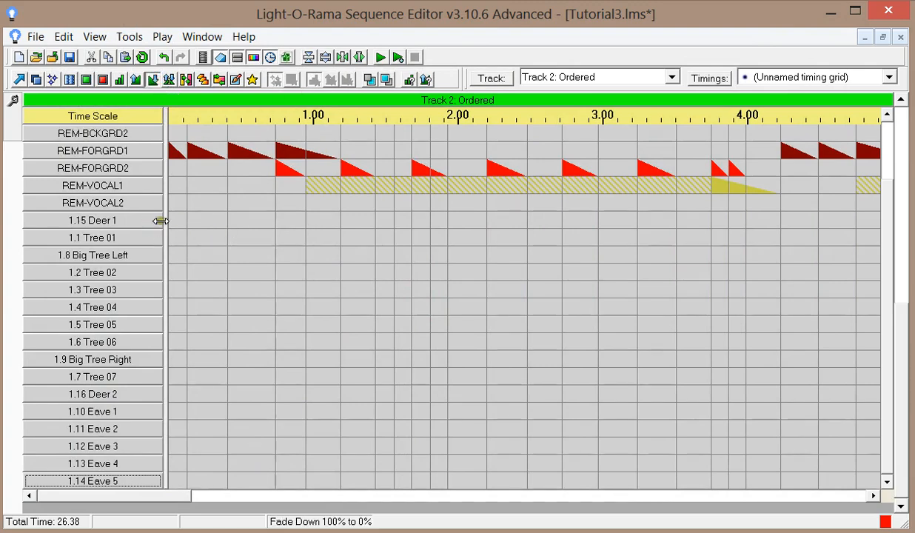
drag(188, 220, 274, 220)
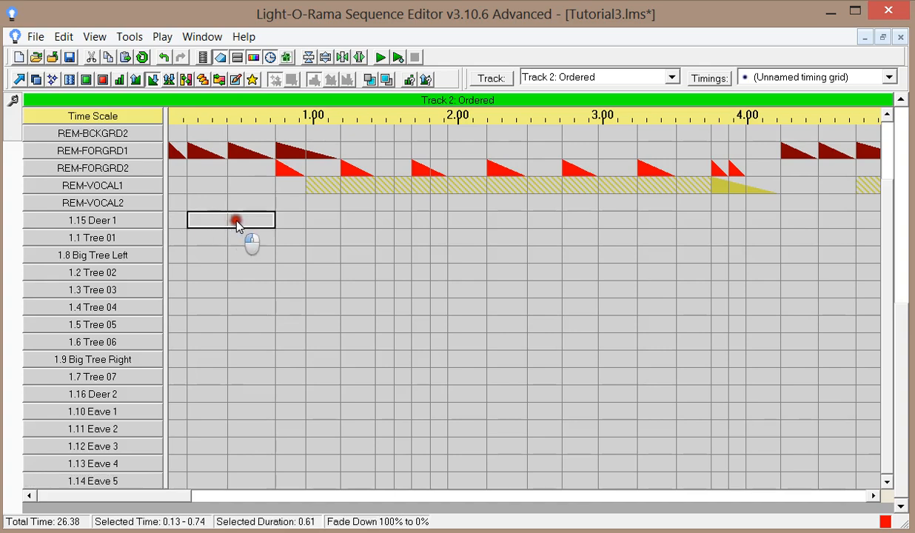
click(203, 79)
drag(196, 220, 312, 398)
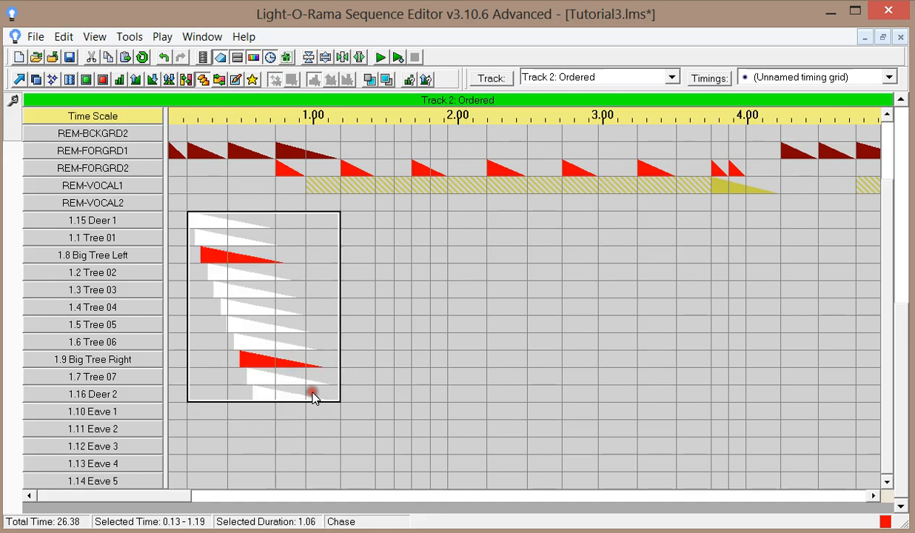
Step: Play the sequence from the beginning in the animation preview to check the chase, and close the preview
click(178, 220)
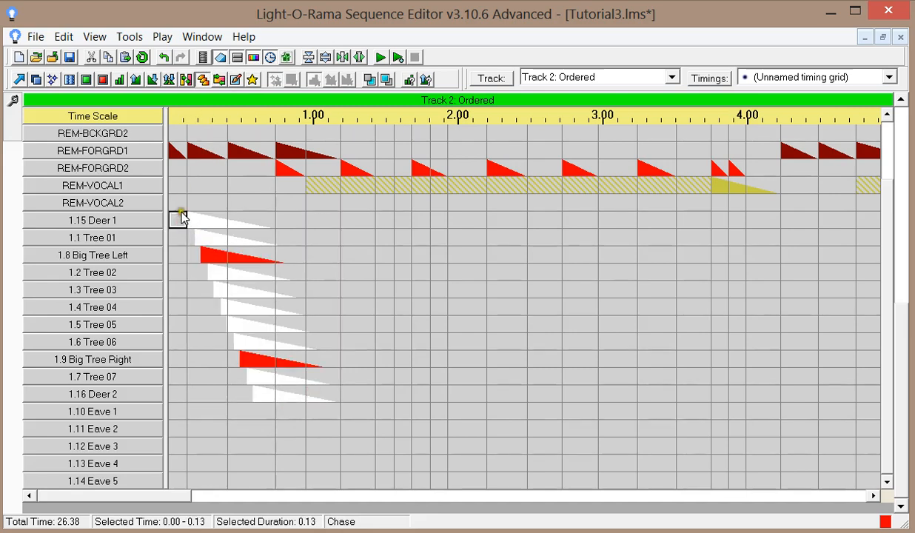
click(201, 57)
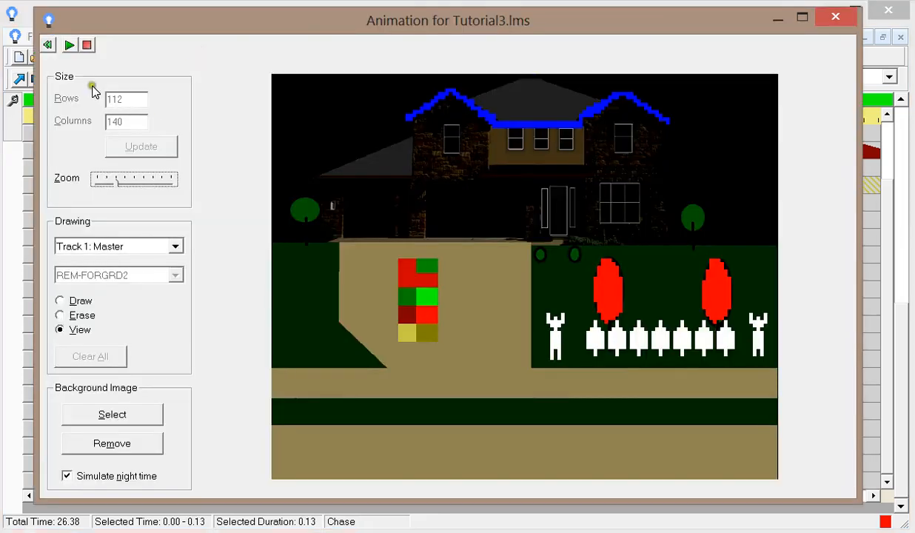
click(67, 45)
click(88, 46)
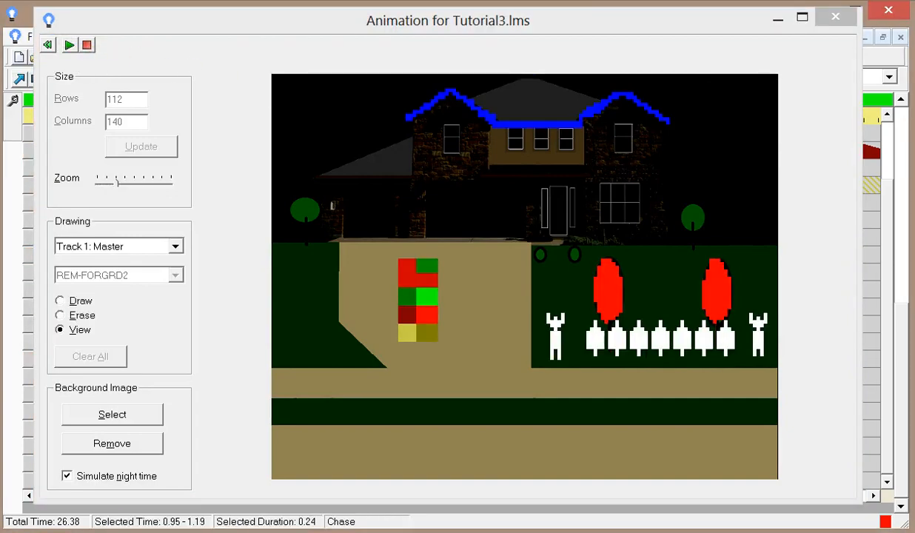
click(835, 16)
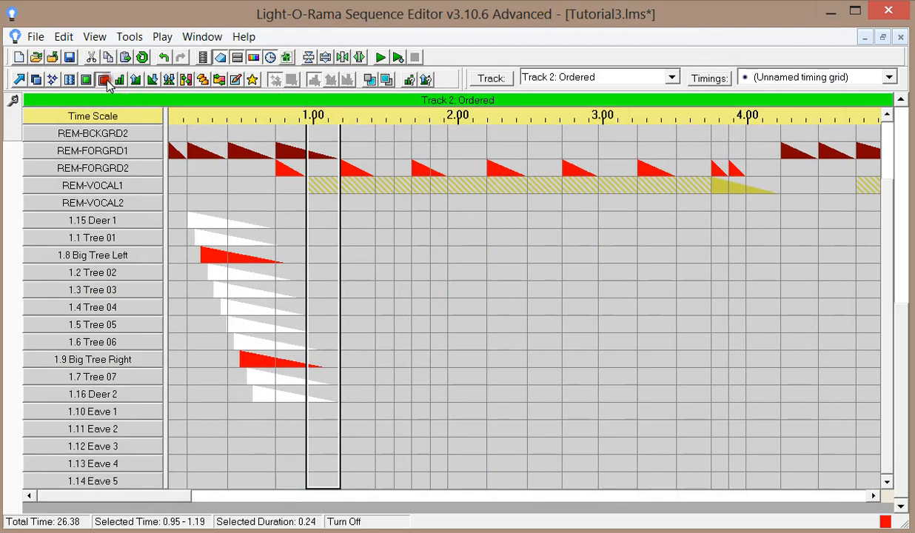
Step: Turn off all events on channels 1.15 Deer 1 through 1.16 Deer 2 from 0.00 to 1.19
click(106, 83)
drag(171, 217, 321, 398)
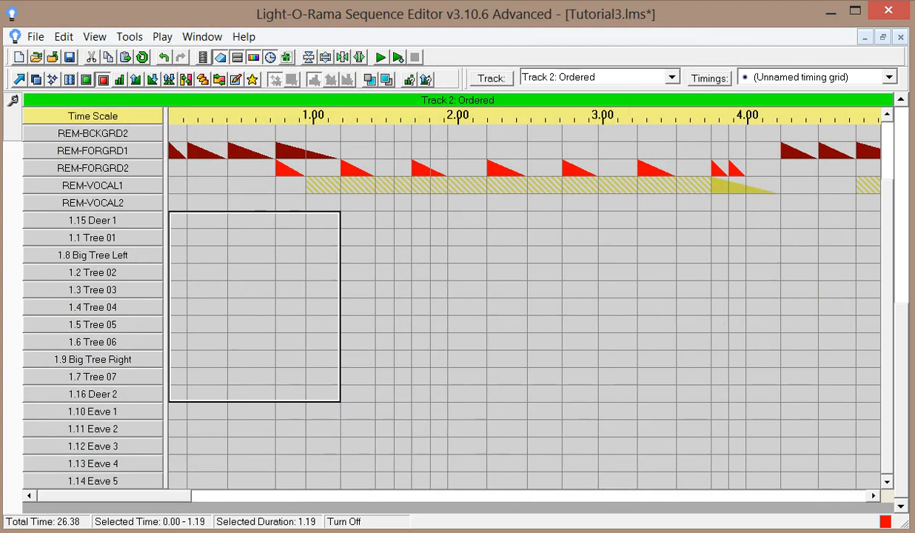
Step: Following the animation layout, move 1.10 Eave 1, 1.11 Eave 2 and 1.12 Eave 3 in that order directly above 1.15 Deer 1
drag(886, 308, 884, 343)
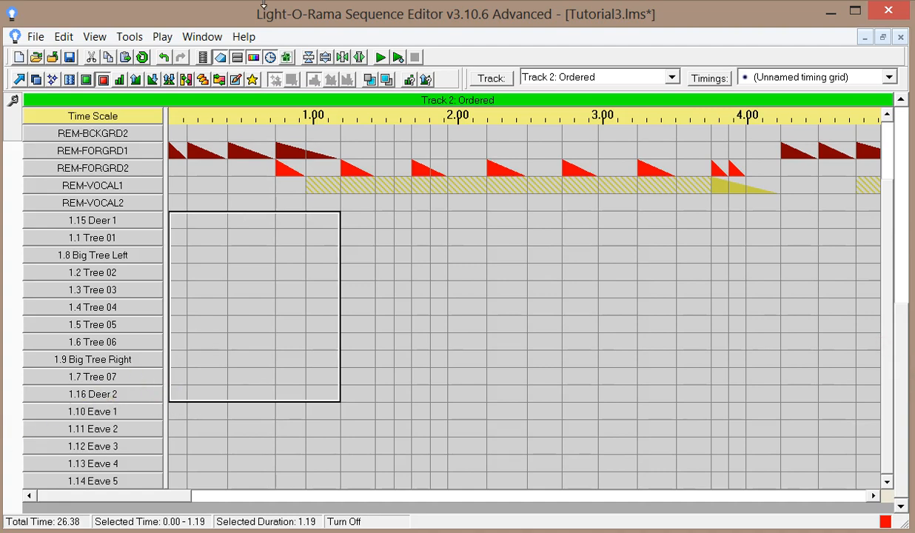
click(203, 59)
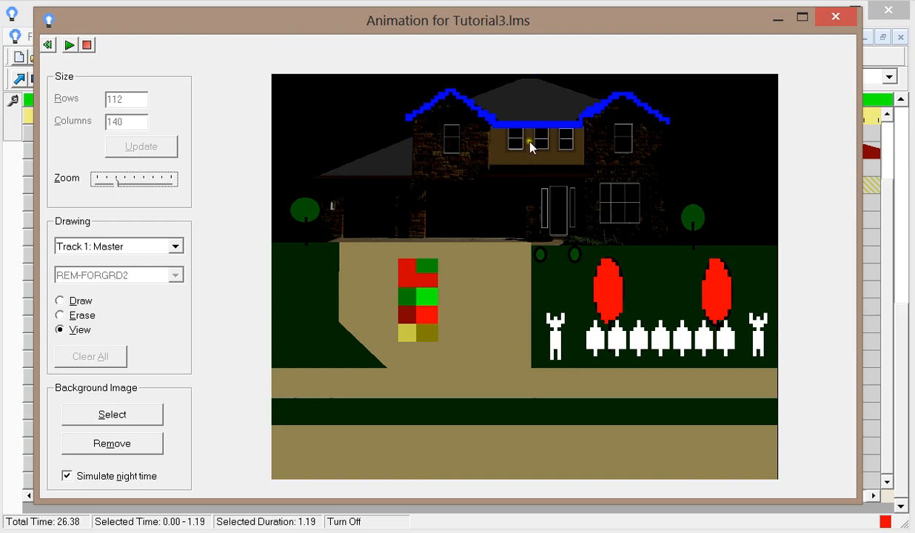
click(828, 20)
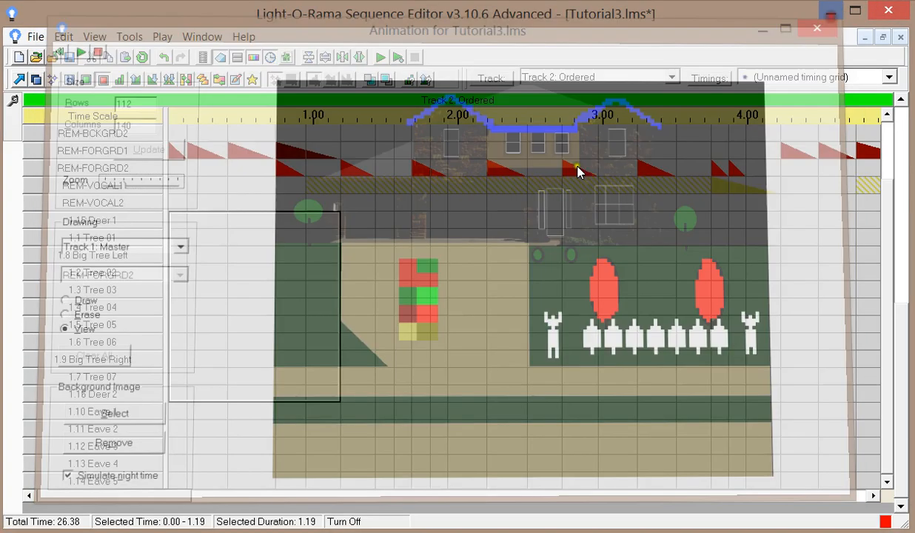
click(98, 414)
drag(99, 413, 103, 220)
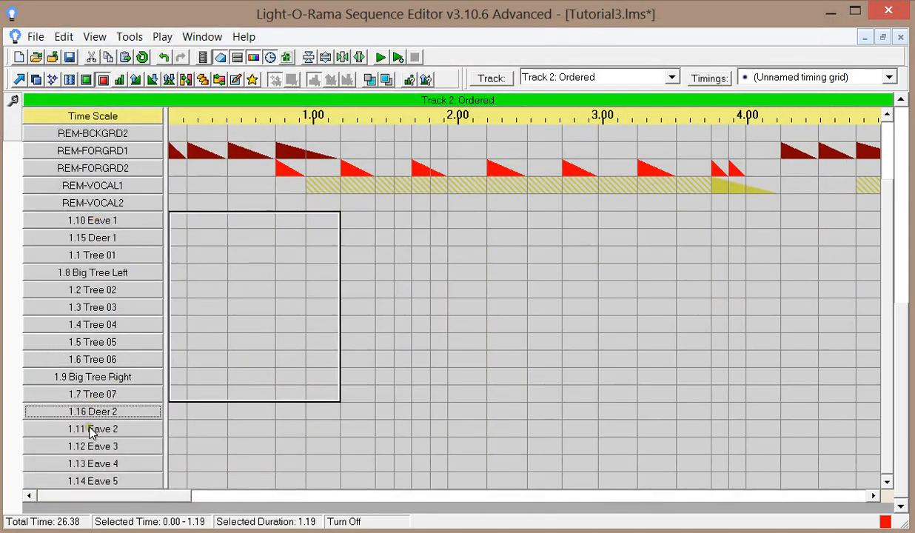
mouse_move(91, 429)
mouse_down()
mouse_move(115, 291)
mouse_move(90, 239)
mouse_up()
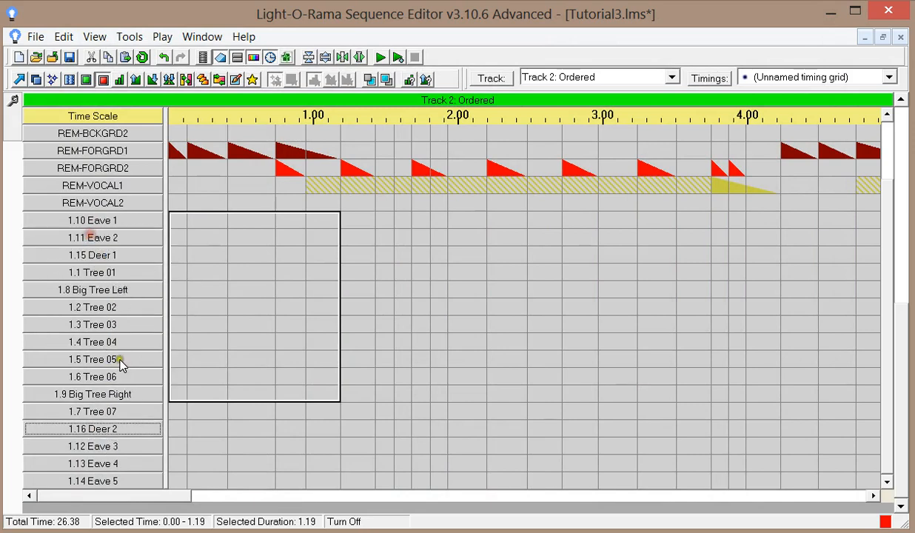
drag(99, 457, 105, 257)
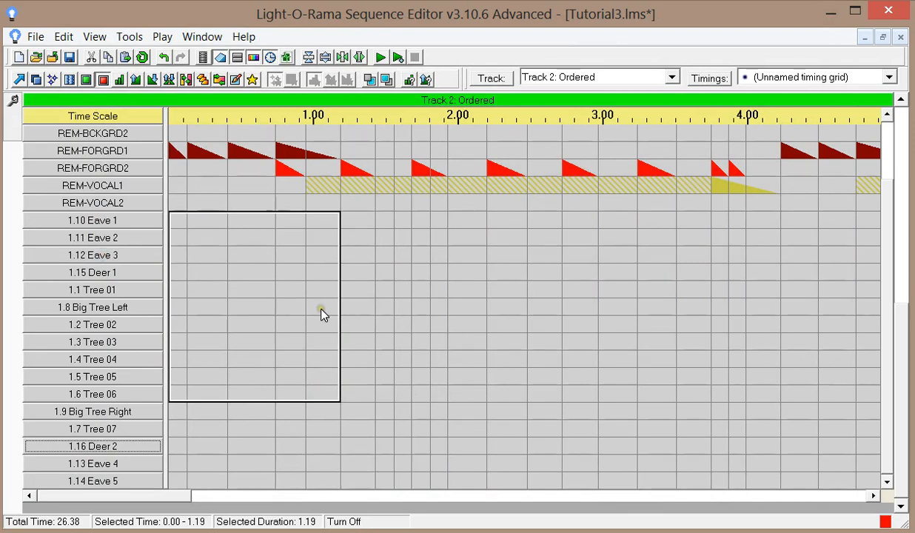
Step: Add a 100% to 0% fade down on 1.10 Eave 1 from 0.00 to 0.41 and chase it through 1.14 Eave 5, ending at 0.74
click(153, 80)
drag(169, 215, 196, 224)
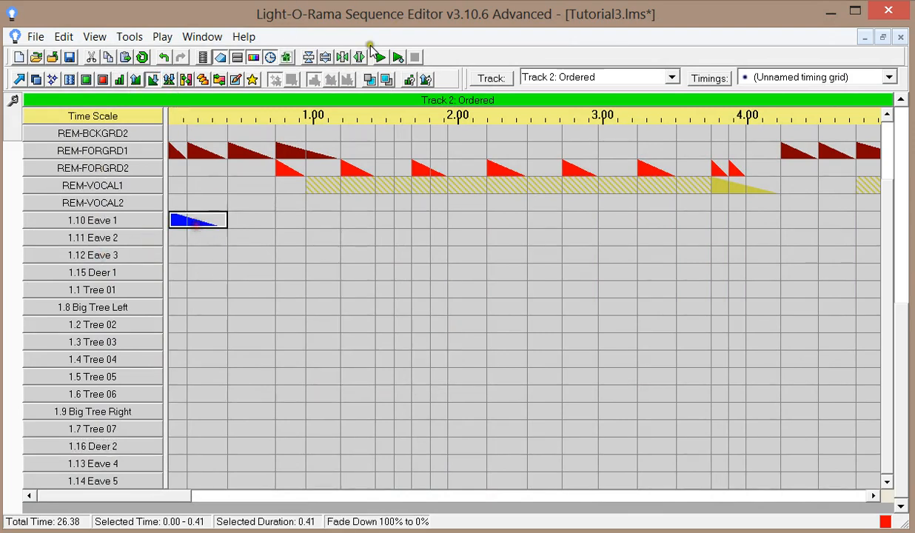
click(203, 79)
drag(172, 362, 240, 491)
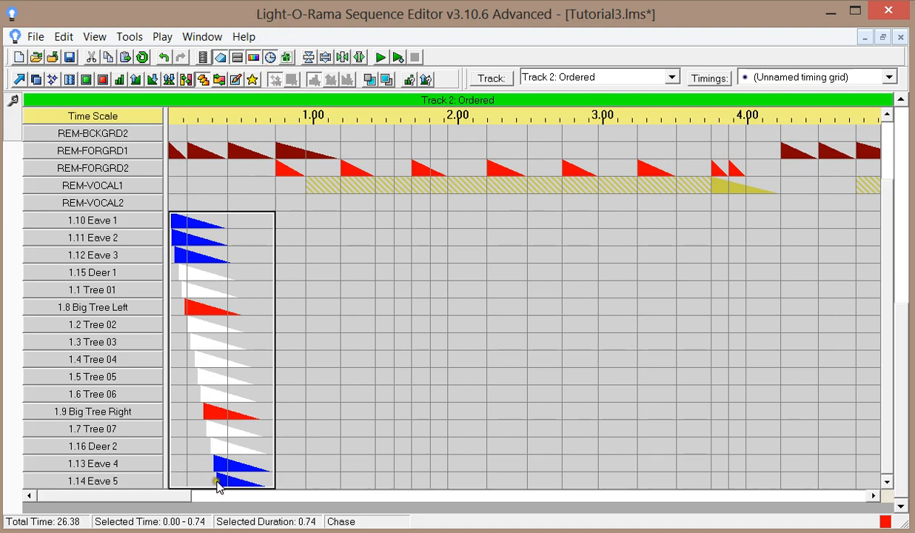
Step: Set the paste mode to Paste from Foreground and chase the fade back from 1.14 Eave 5 to 1.10 Eave 1, spanning 0.13 to 1.43
drag(191, 487, 348, 222)
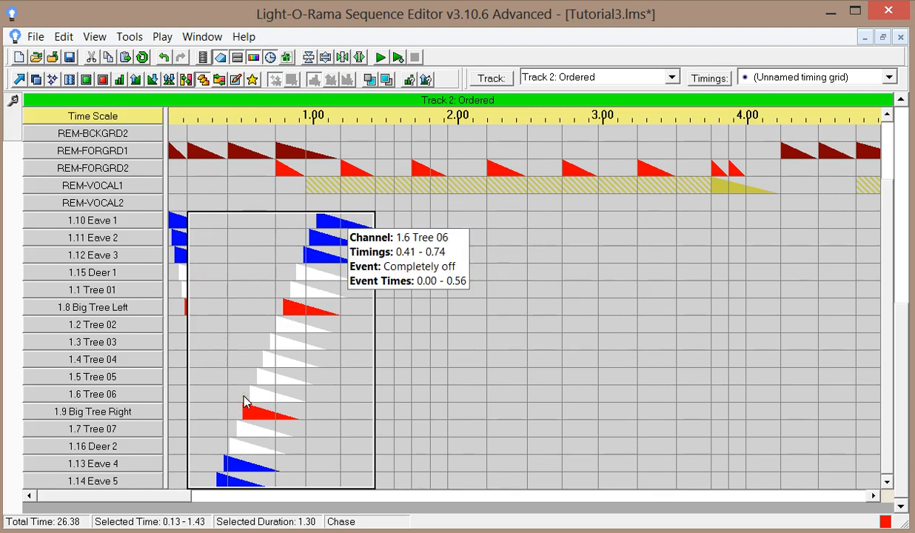
key(ctrl+z)
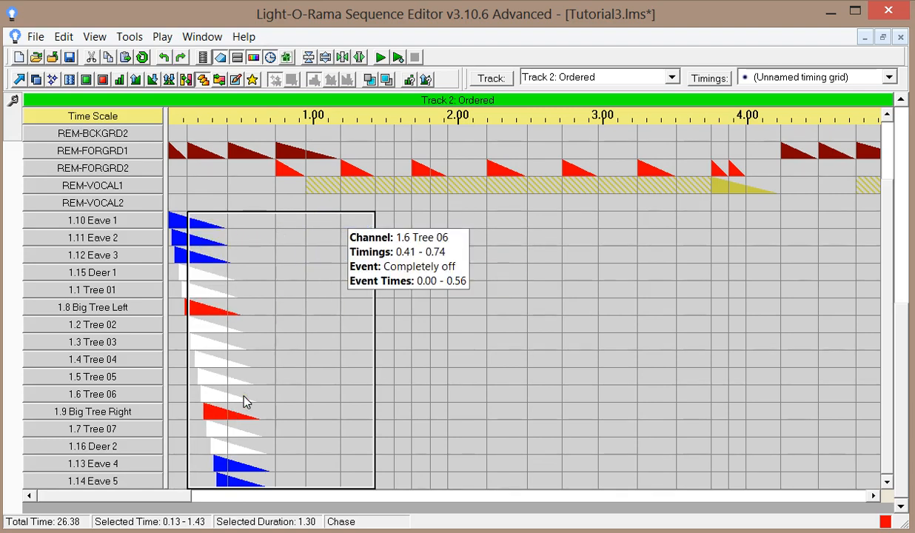
click(64, 36)
mouse_move(116, 210)
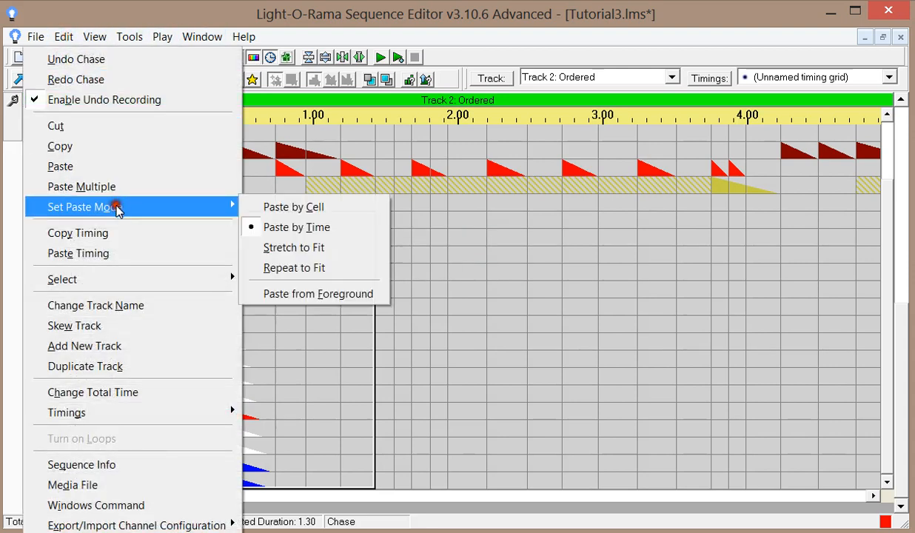
click(285, 294)
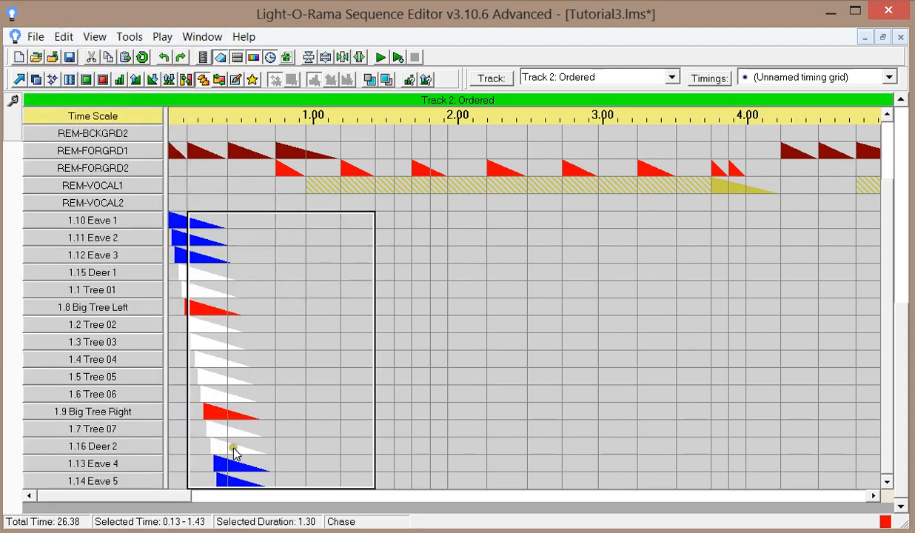
drag(202, 486, 353, 228)
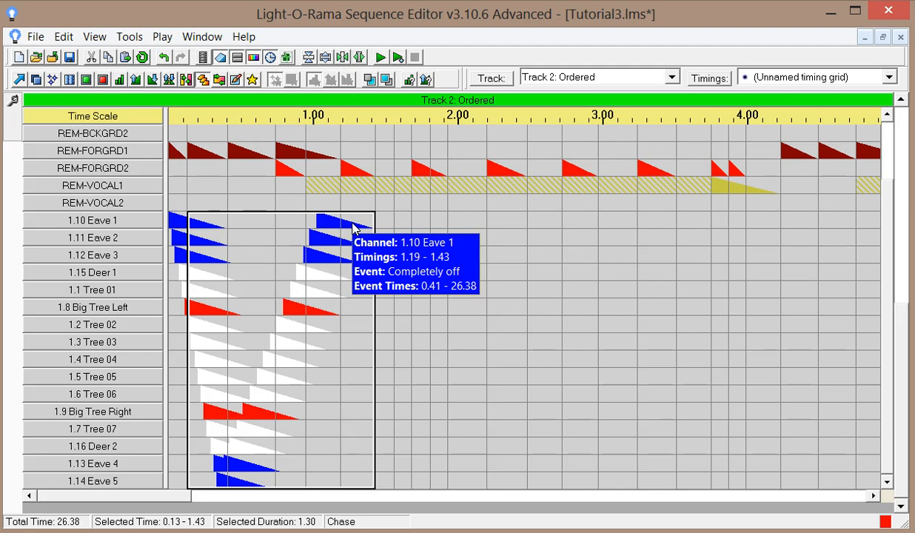
Step: Play the sequence from the beginning in the animation preview to check the back-and-forth chase, and close the preview
click(176, 221)
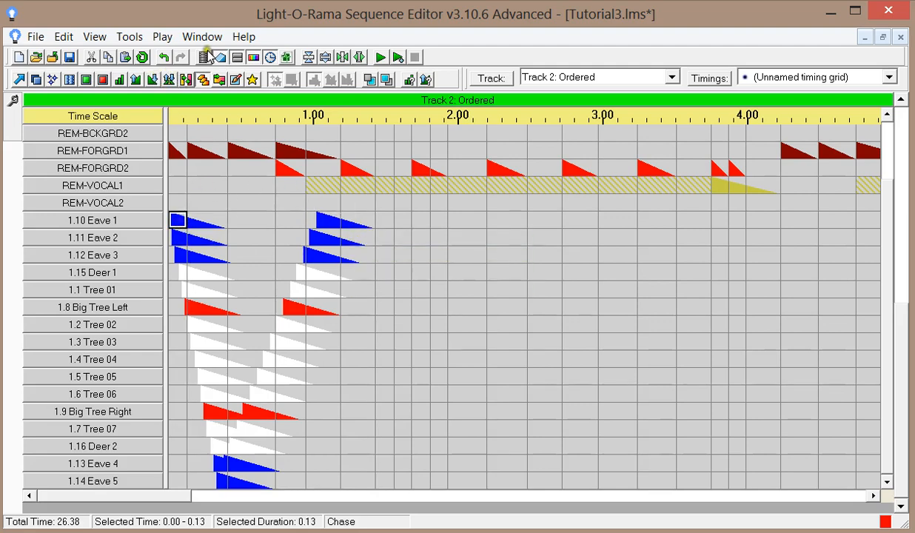
click(203, 58)
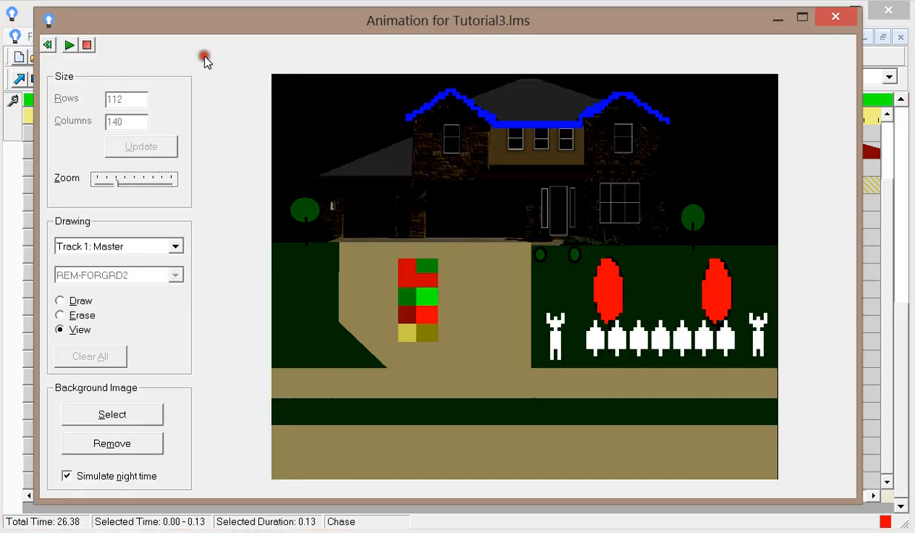
click(69, 46)
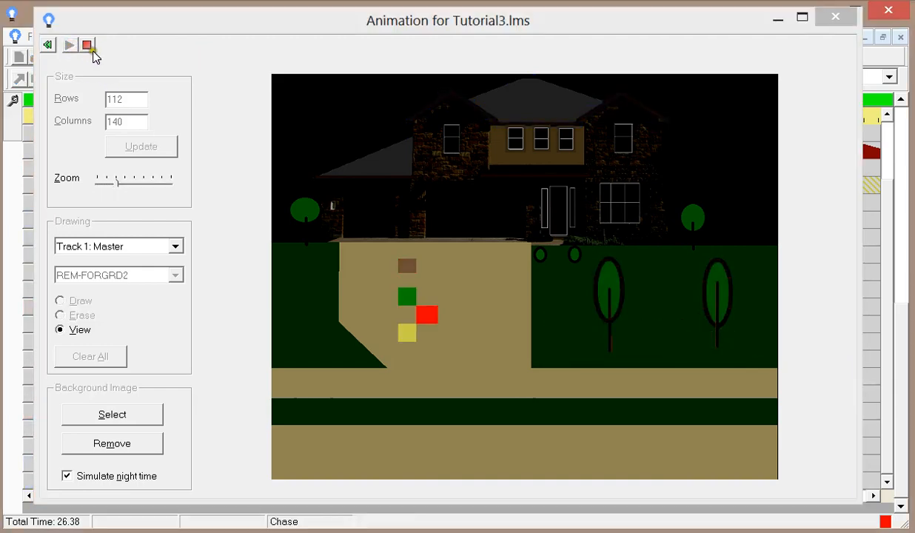
click(87, 47)
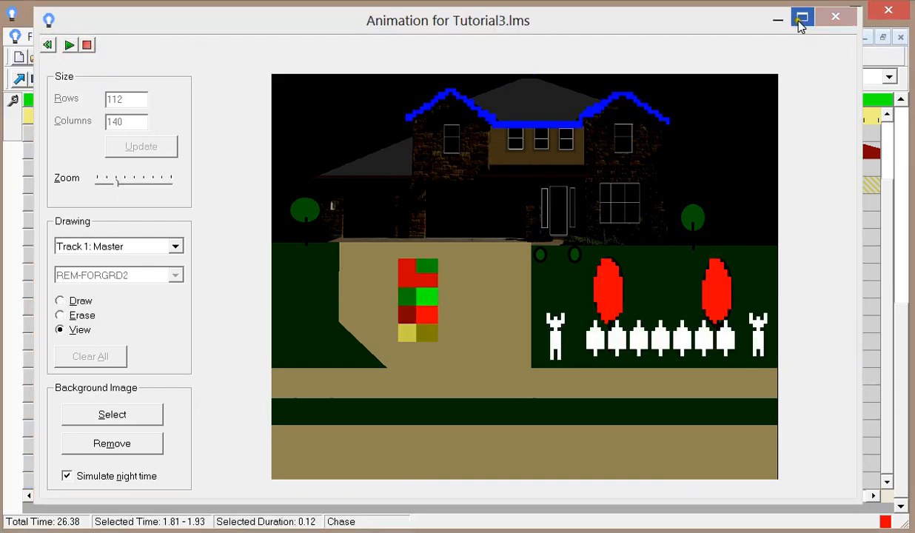
click(833, 20)
Step: Select 0.00 to 1.43 on 1.10 Eave 1, limit the play range to the selection with Loop at End, and start playback
drag(171, 214, 370, 229)
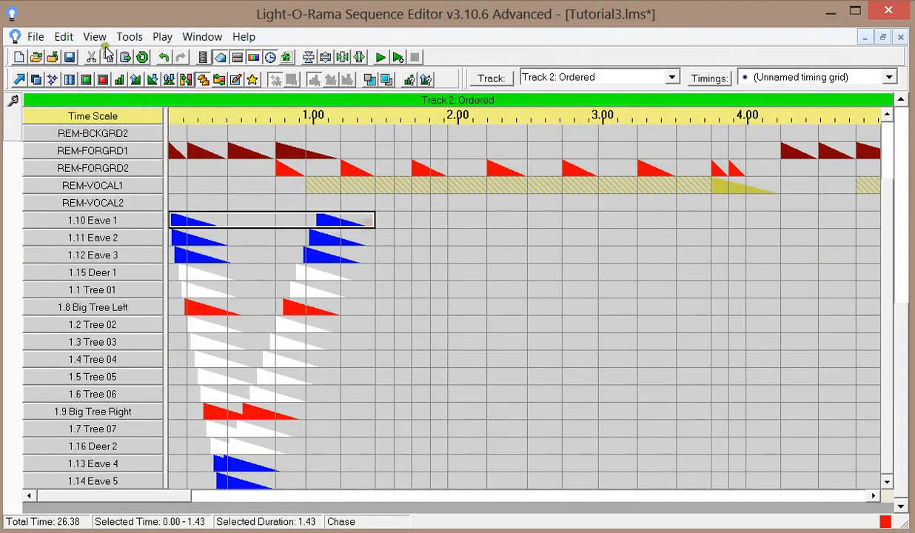
click(161, 37)
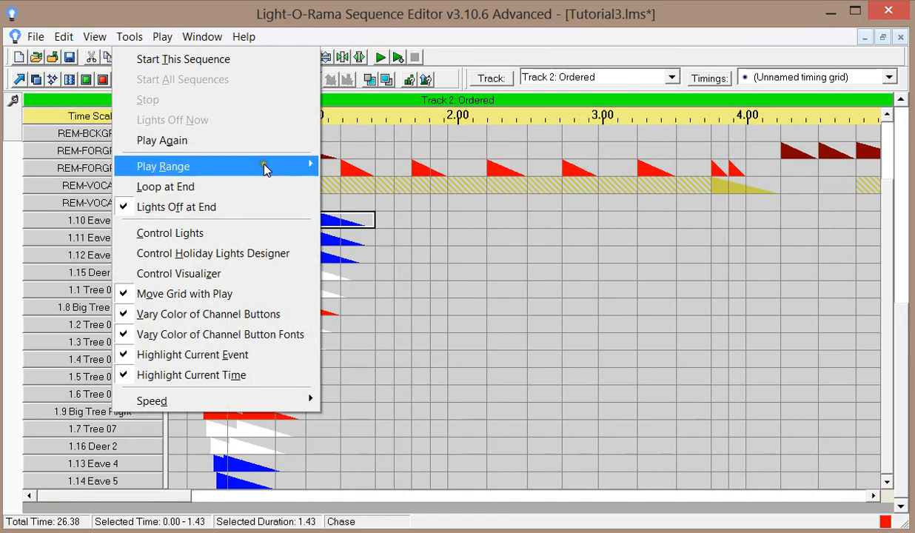
mouse_move(296, 166)
click(354, 186)
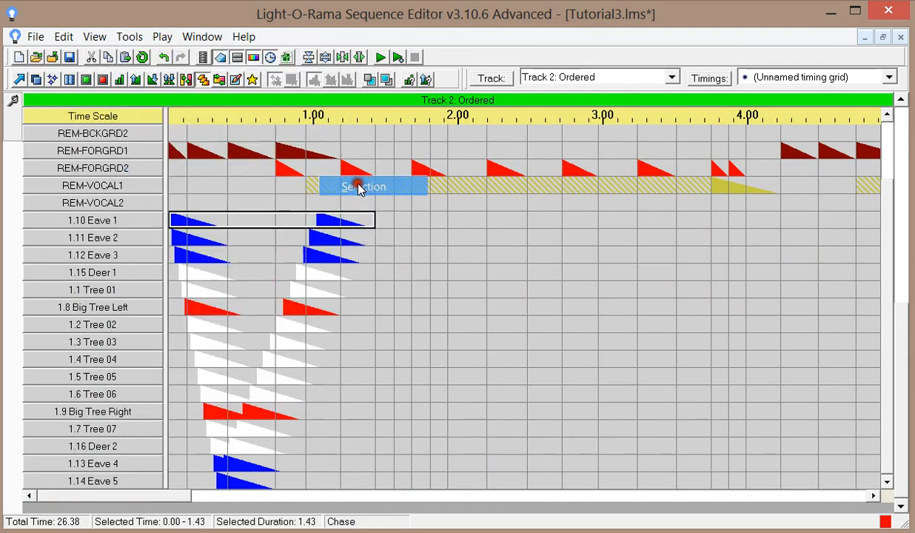
click(162, 36)
click(190, 187)
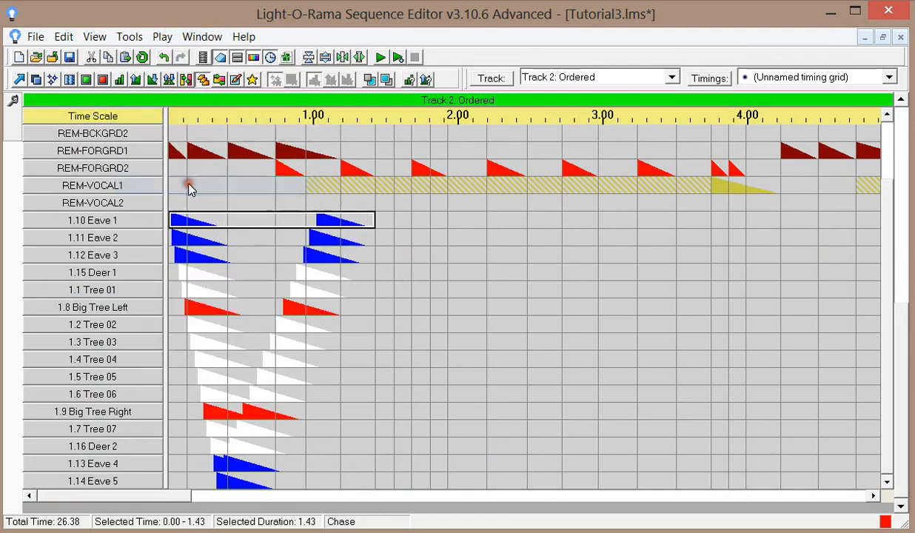
click(381, 58)
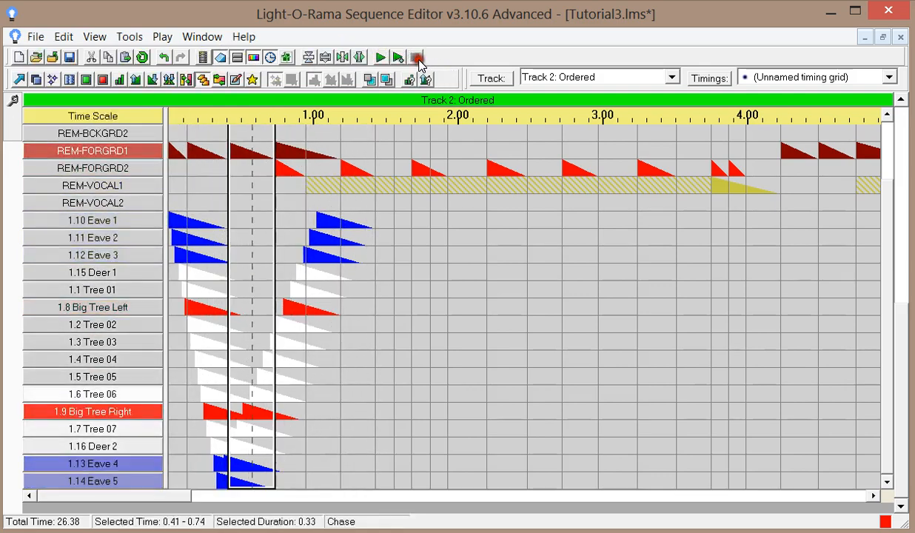
Step: Play the looping selection in the animation preview, stop playback and close the preview
click(200, 57)
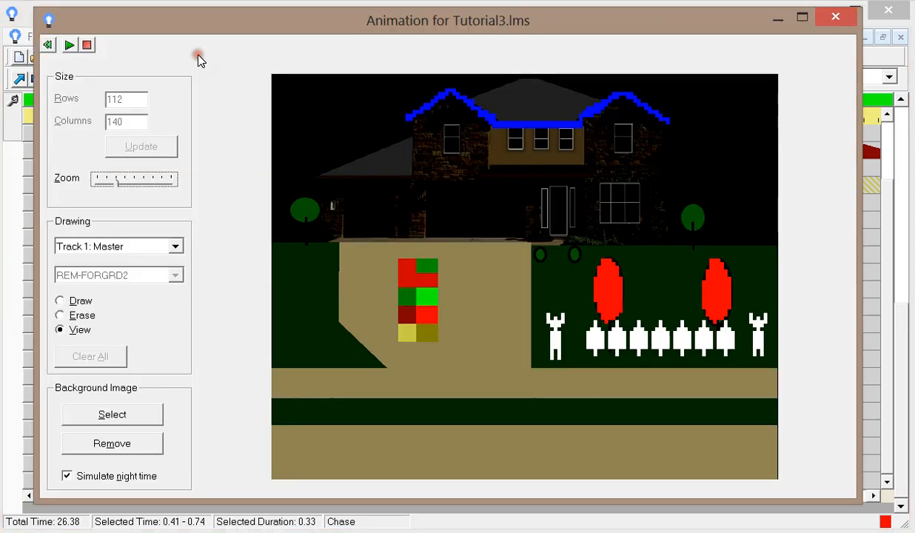
click(69, 45)
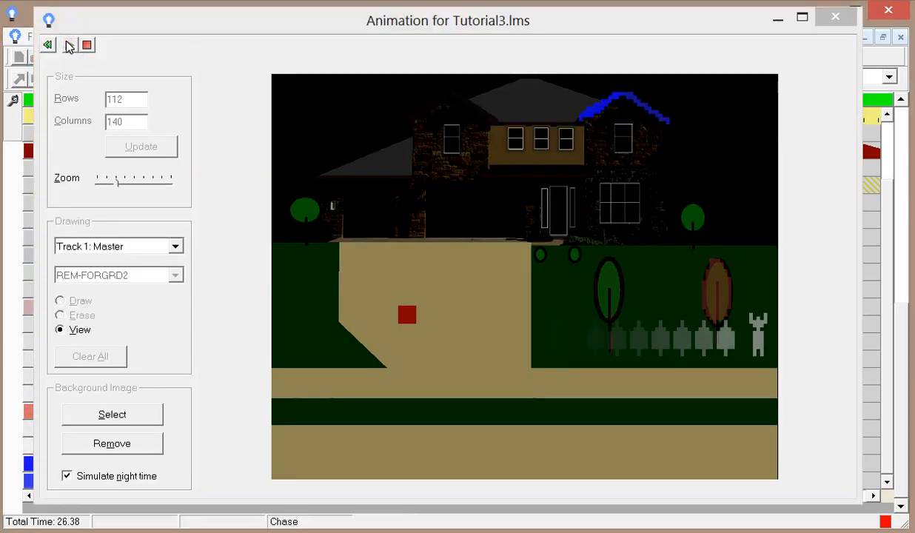
click(87, 45)
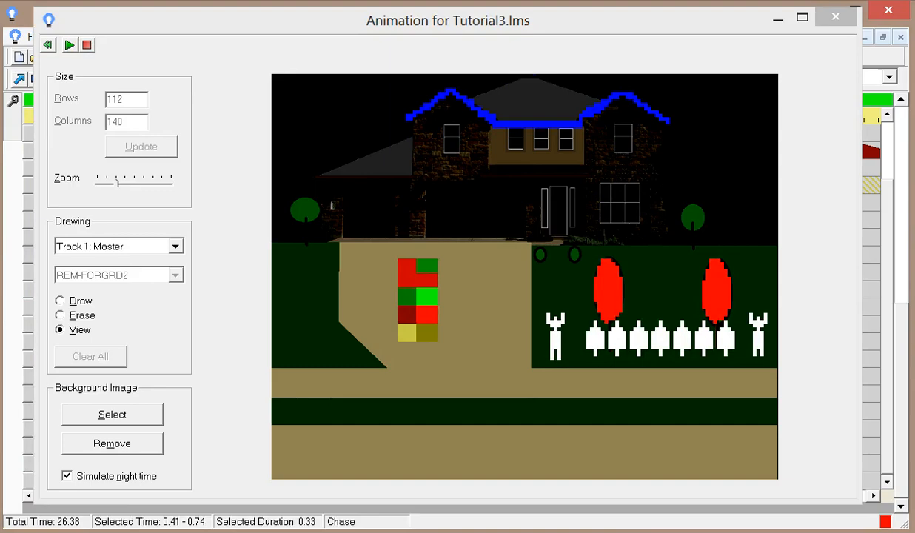
click(835, 17)
Step: Reselect 0.00 to 1.43 on 1.10 Eave 1, examine that looped range in the animation preview, and close the preview
drag(171, 214, 375, 220)
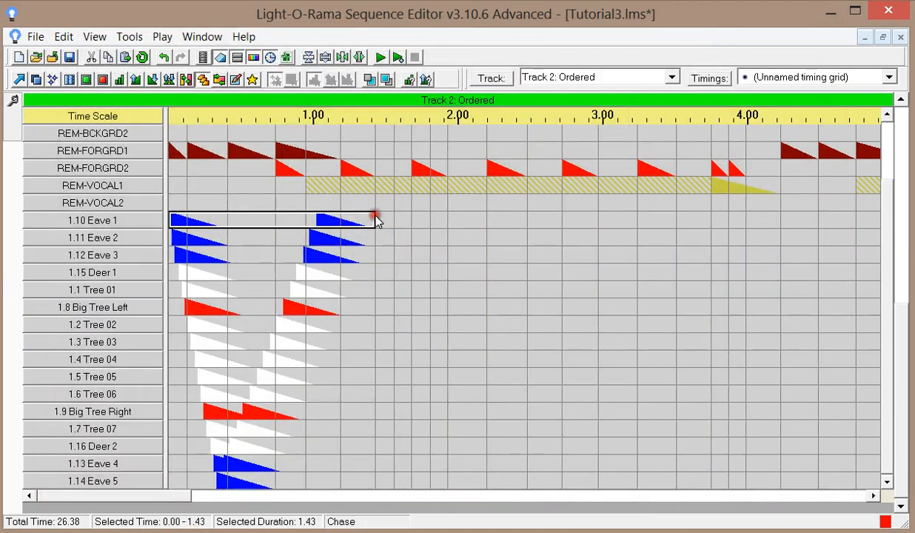
click(202, 57)
click(67, 45)
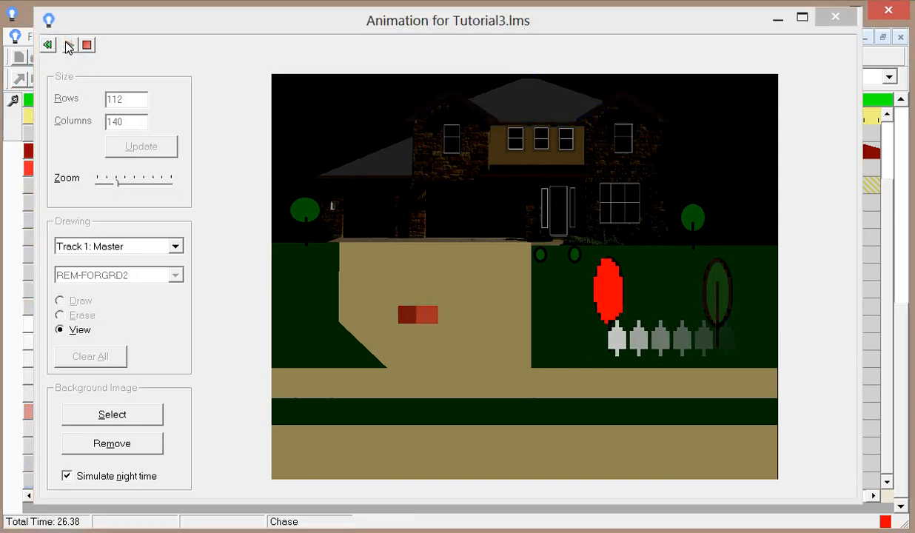
click(87, 45)
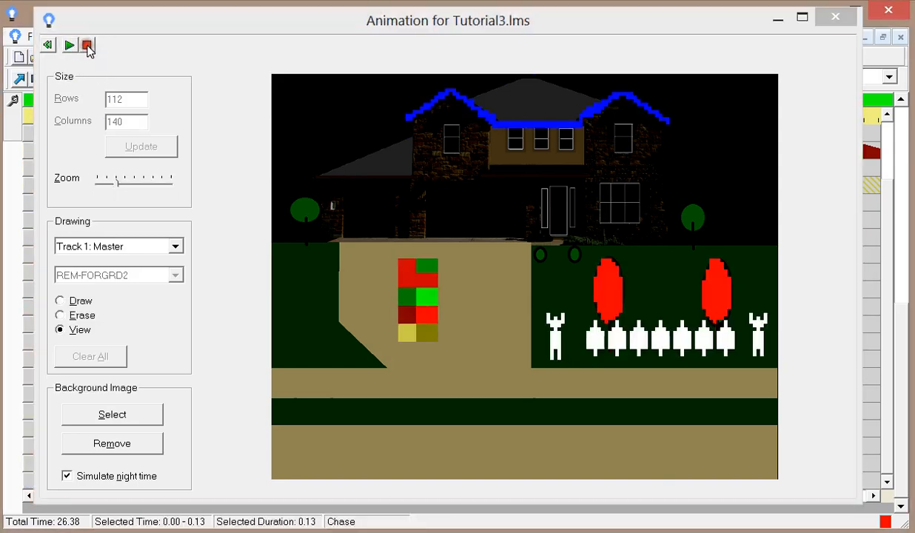
click(835, 16)
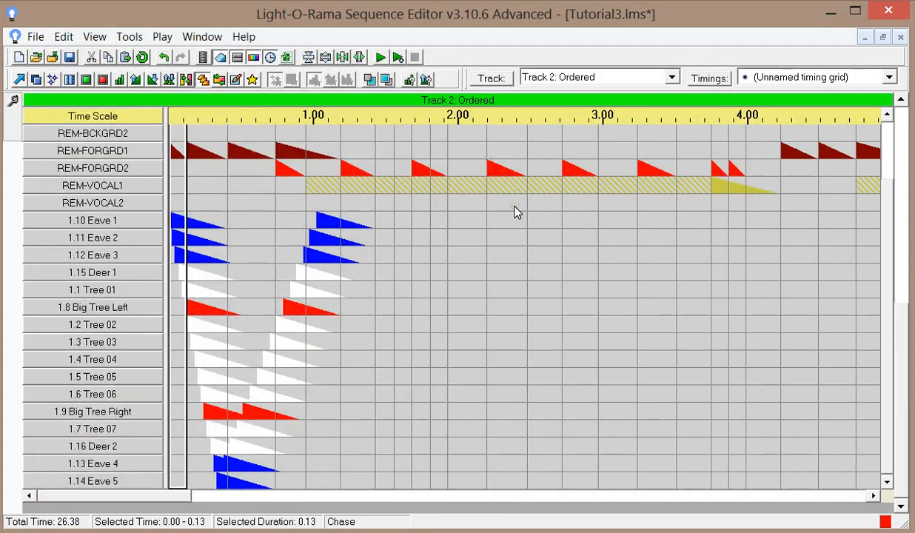
Step: Switch to Track 1: Master to compare how the chase events appear in its channel order, and return to Track 2: Ordered
mouse_move(516, 213)
click(670, 77)
click(613, 92)
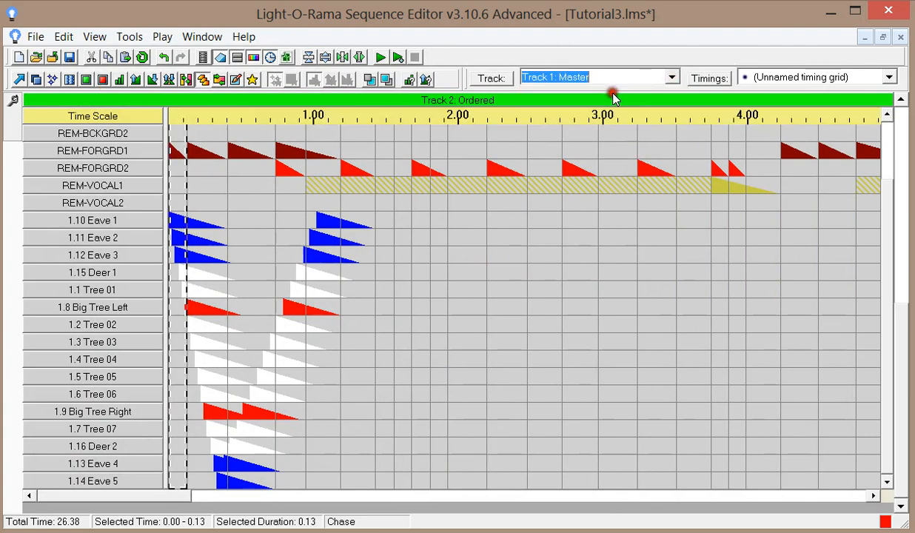
drag(889, 200, 889, 288)
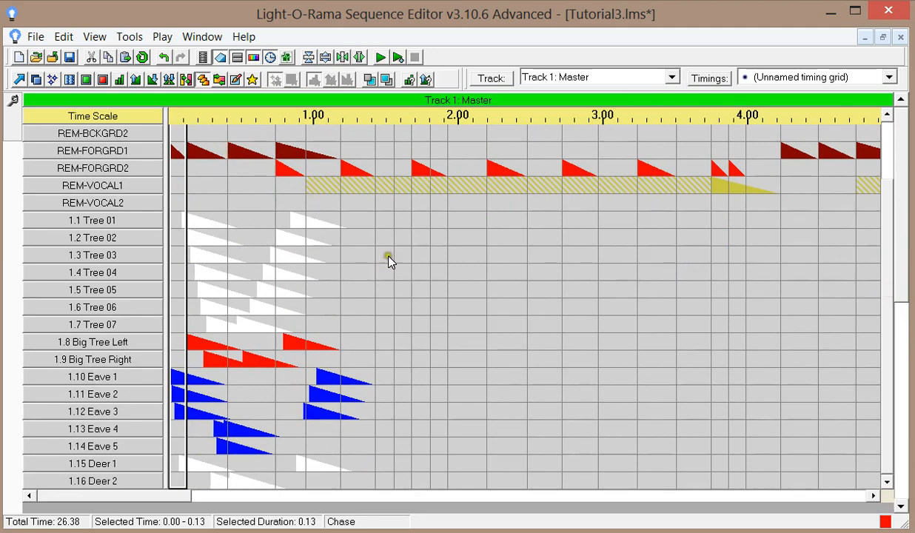
click(670, 77)
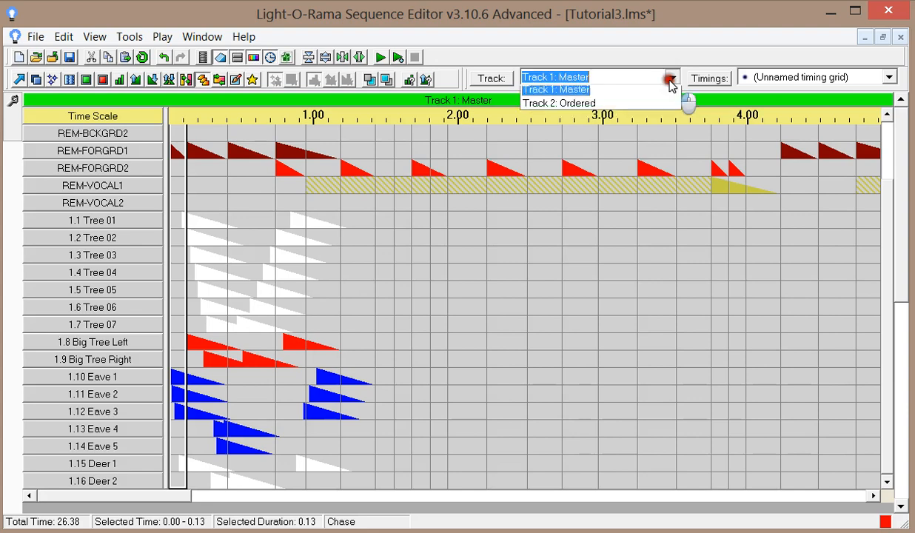
click(584, 104)
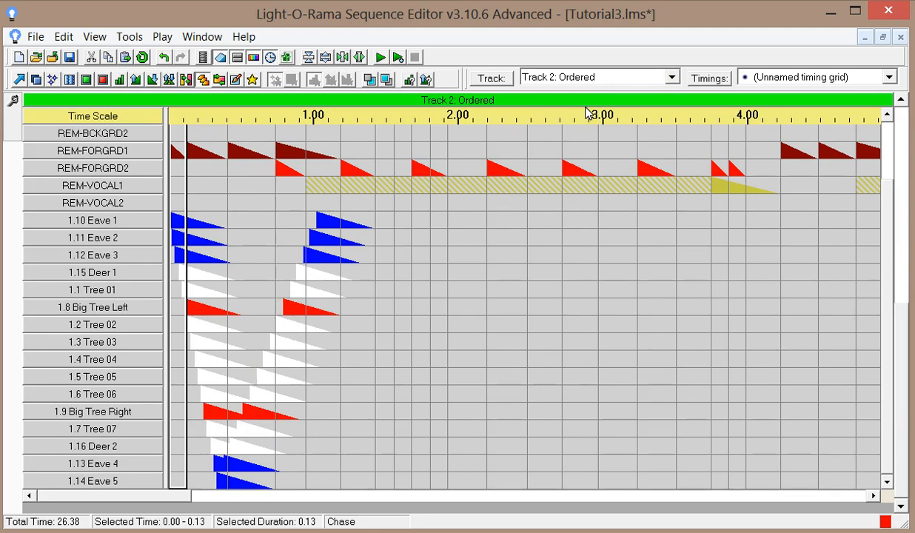
Step: Turn off all events on channels 1.10 Eave 1 through 1.14 Eave 5 from 0.00 to 1.43
click(103, 80)
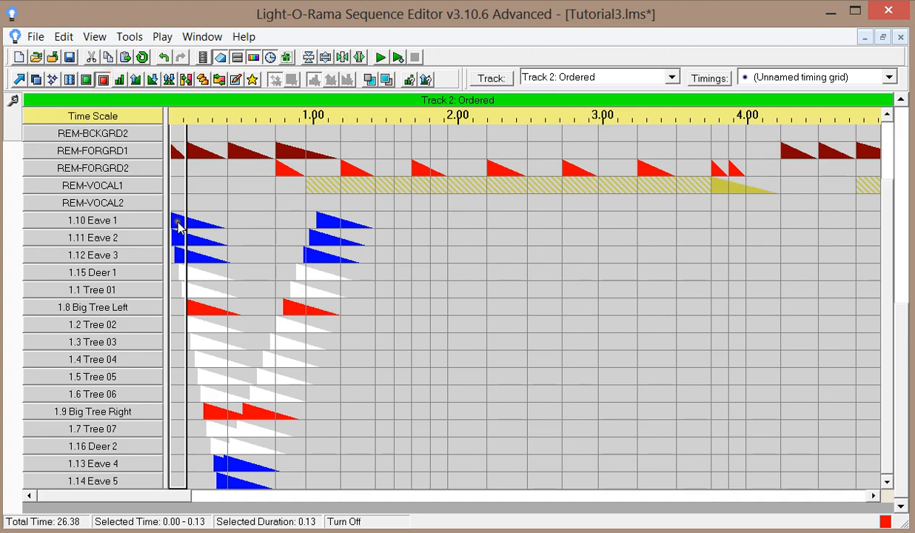
drag(178, 228, 363, 484)
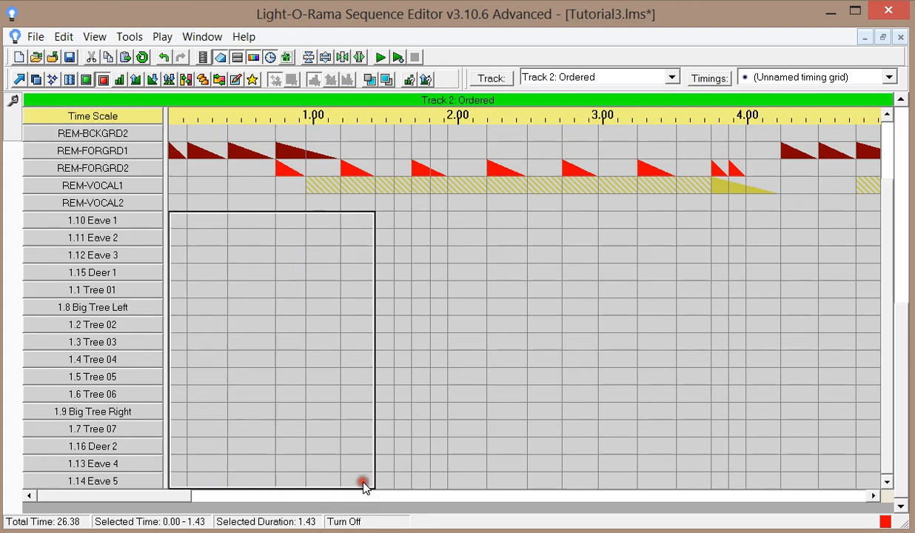
Step: Switch to Track 1: Master to compare its channel order, and return to Track 2: Ordered
click(179, 225)
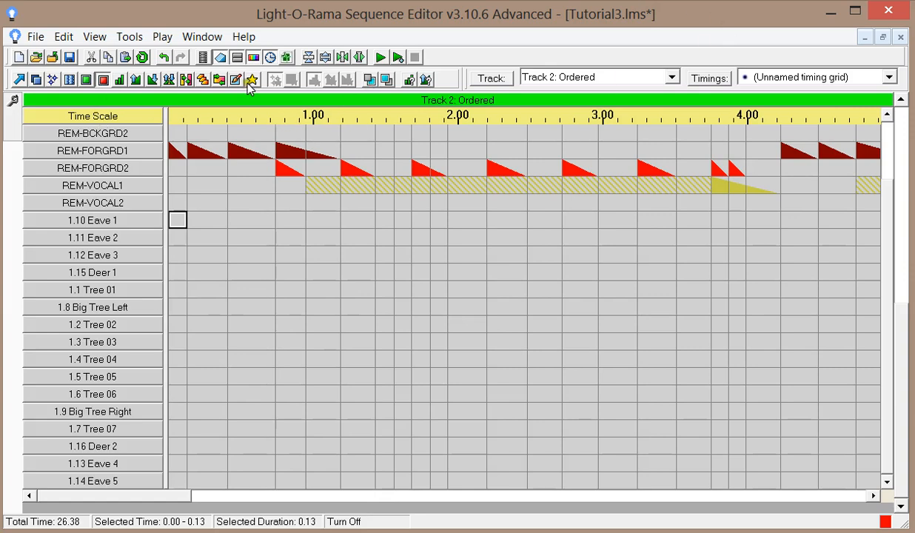
click(670, 80)
click(567, 92)
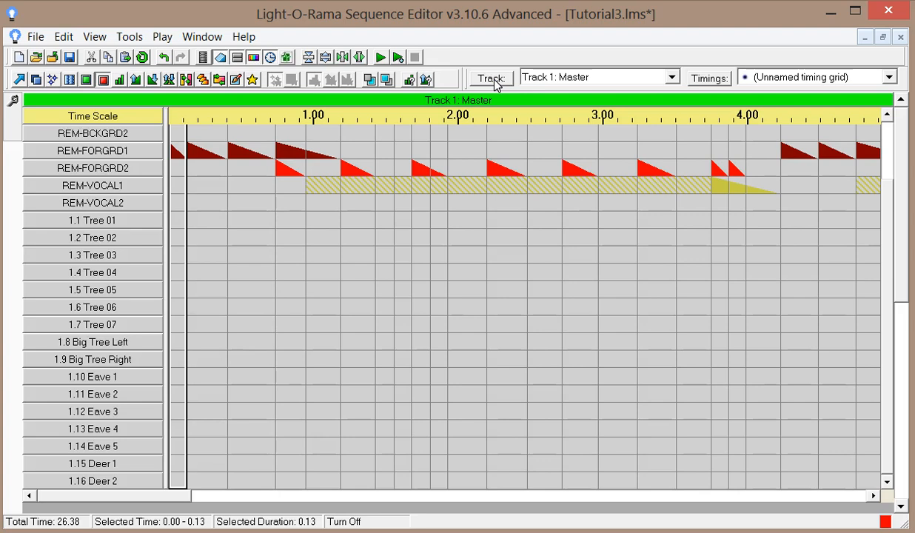
click(672, 77)
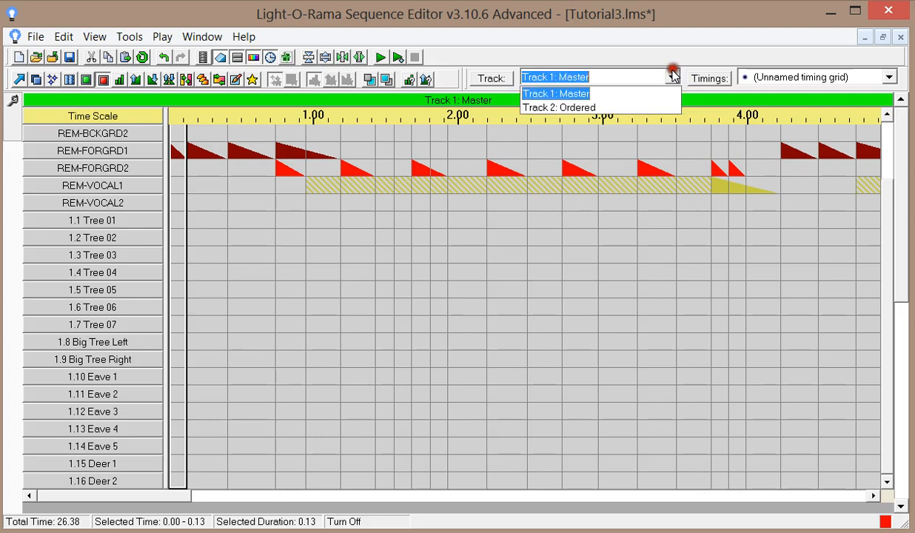
click(590, 109)
Step: Examine the channel settings of 1.10 Eave 1 in the Ordered track and close them without changes
click(122, 221)
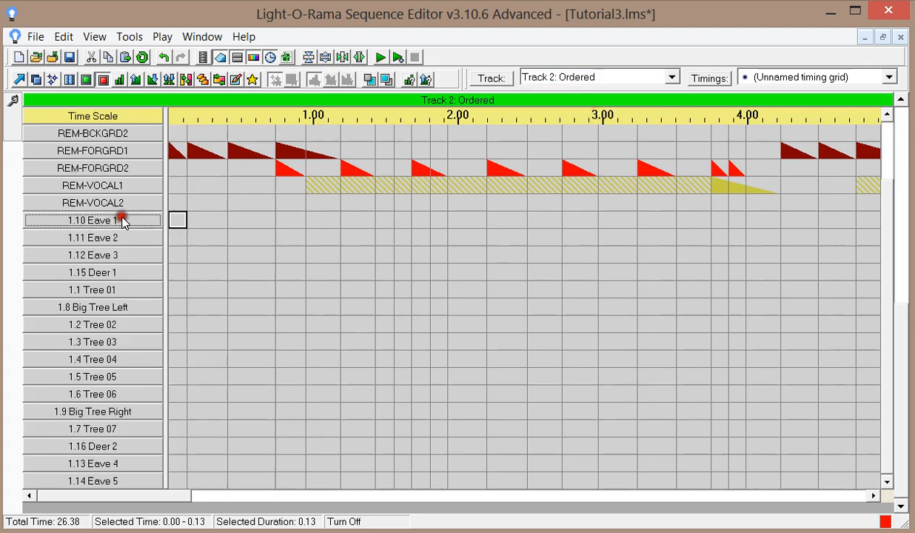
double_click(122, 221)
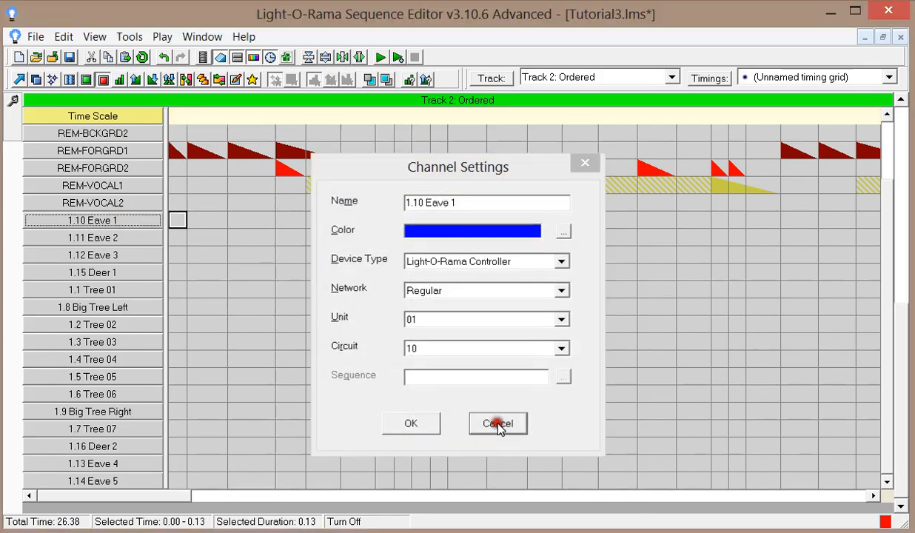
click(496, 424)
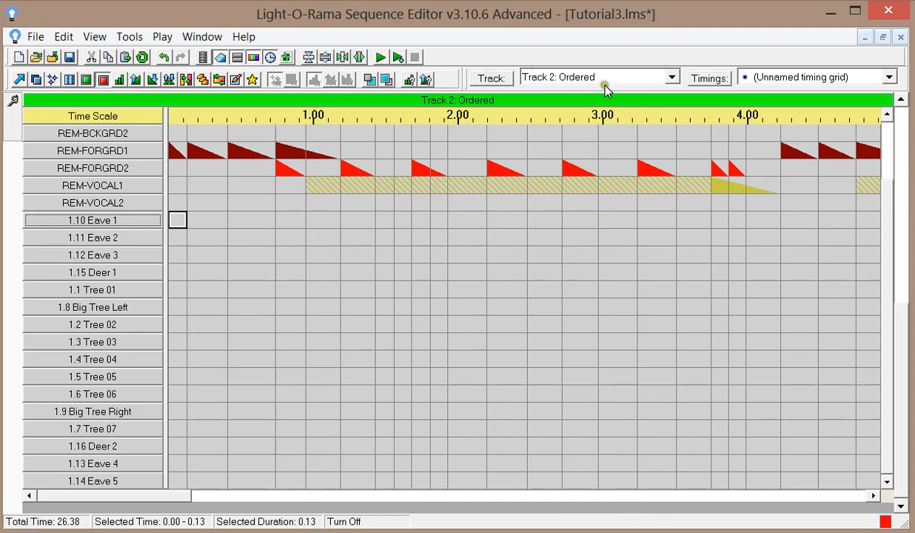
Step: Duplicate Track 1: Master as a track named Groups, using the existing unnamed timing grid and moving the display to the new track
click(671, 77)
click(540, 94)
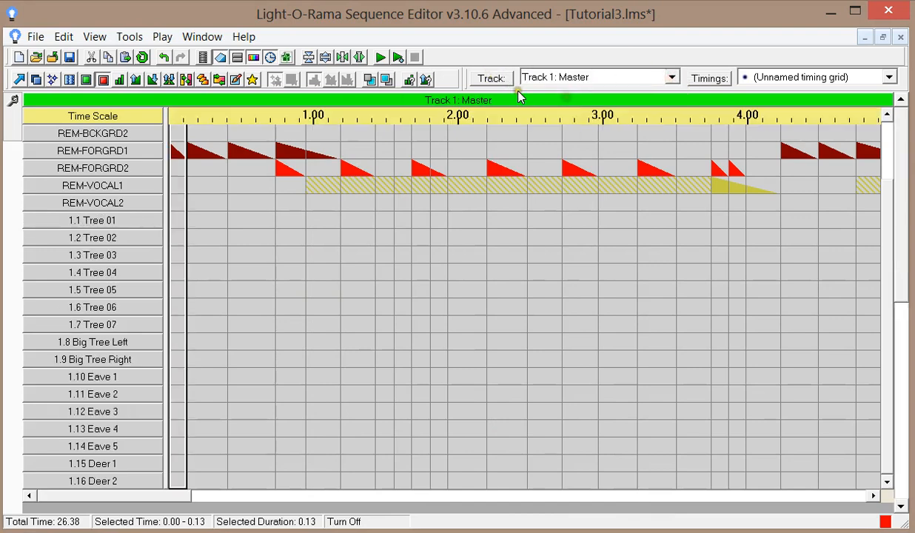
click(485, 80)
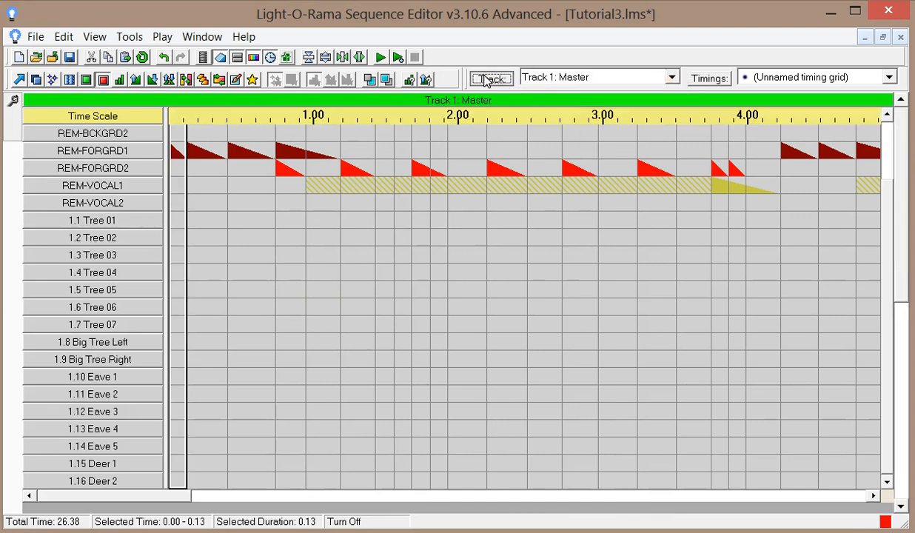
click(524, 126)
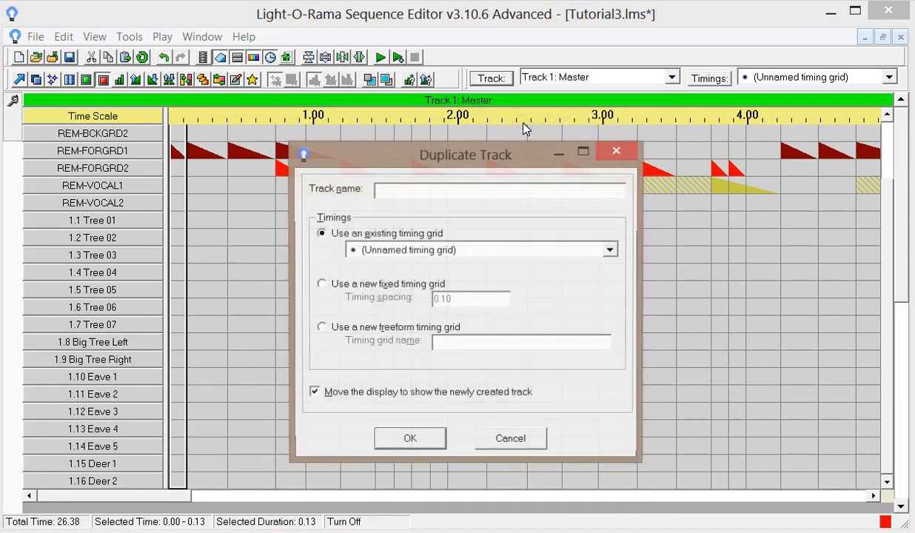
click(483, 193)
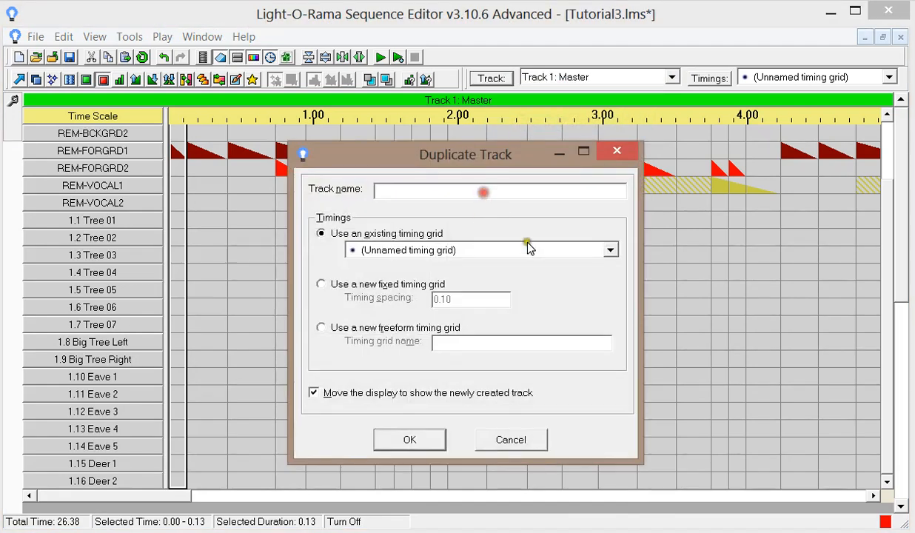
click(557, 278)
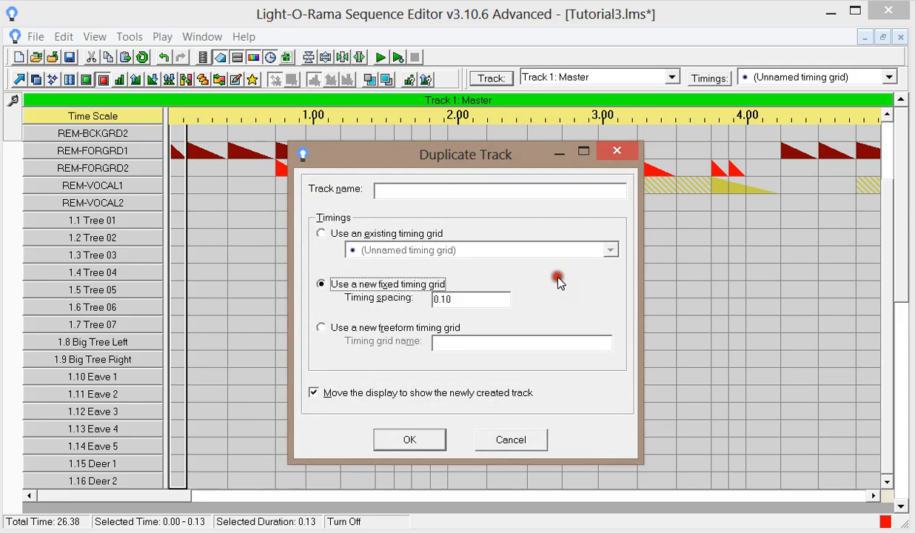
click(322, 234)
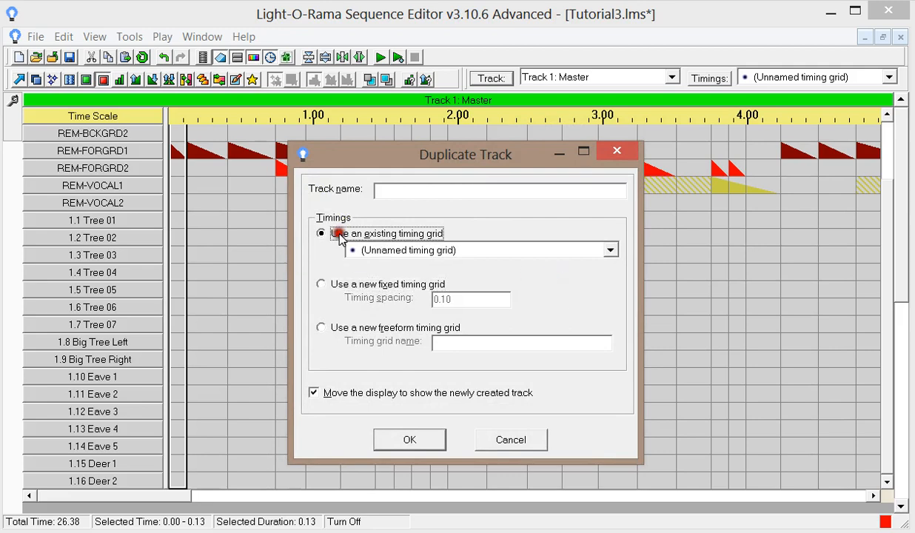
click(613, 254)
click(564, 286)
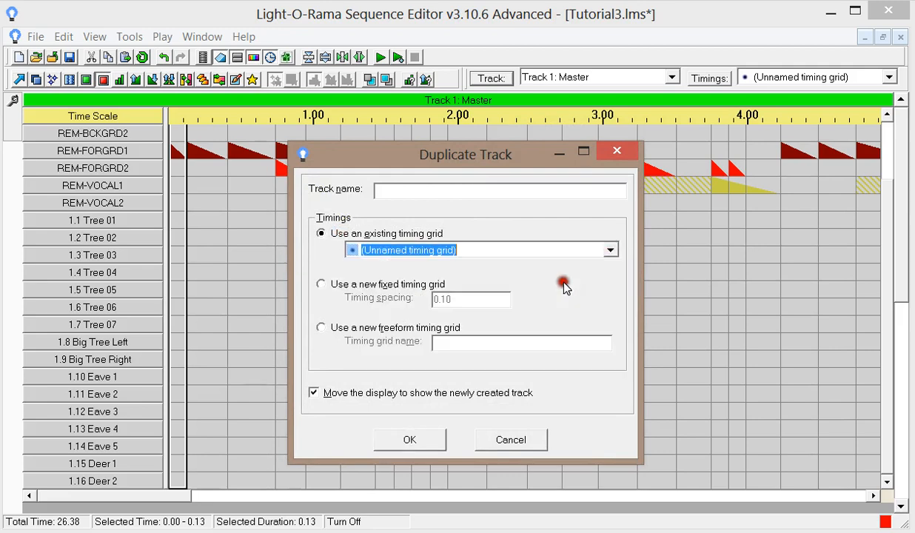
click(574, 193)
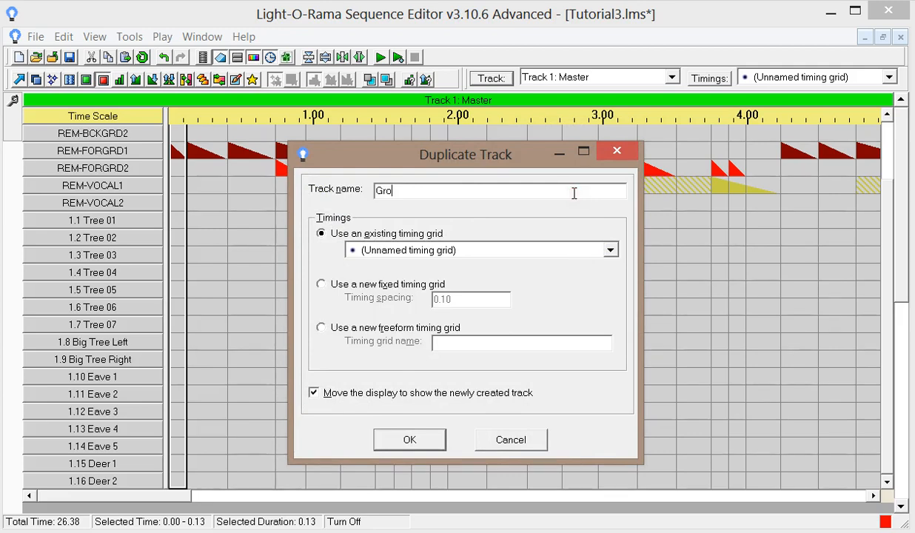
click(410, 439)
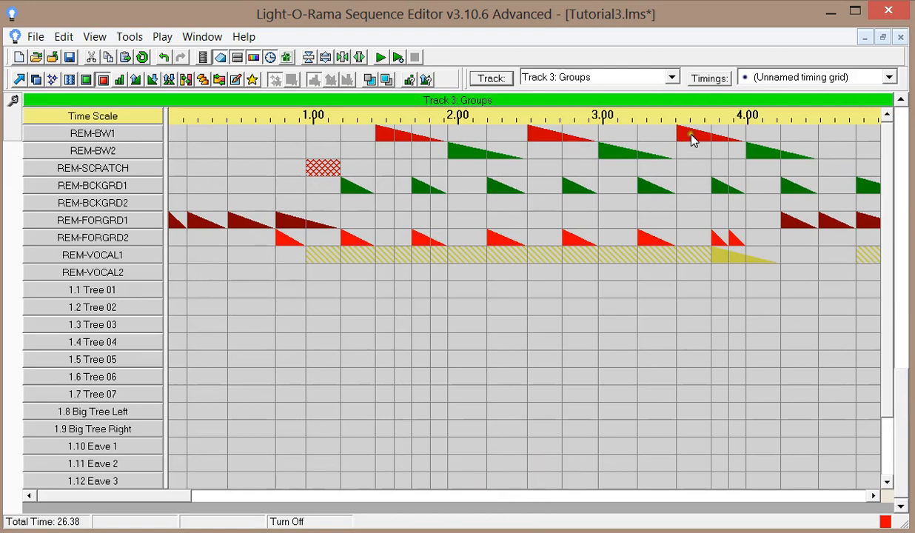
Step: Group channels 1.1 Tree 01 through 1.7 Tree 07 as Treeline, leaving copies in their existing locations, and expand and collapse the group
right_click(105, 294)
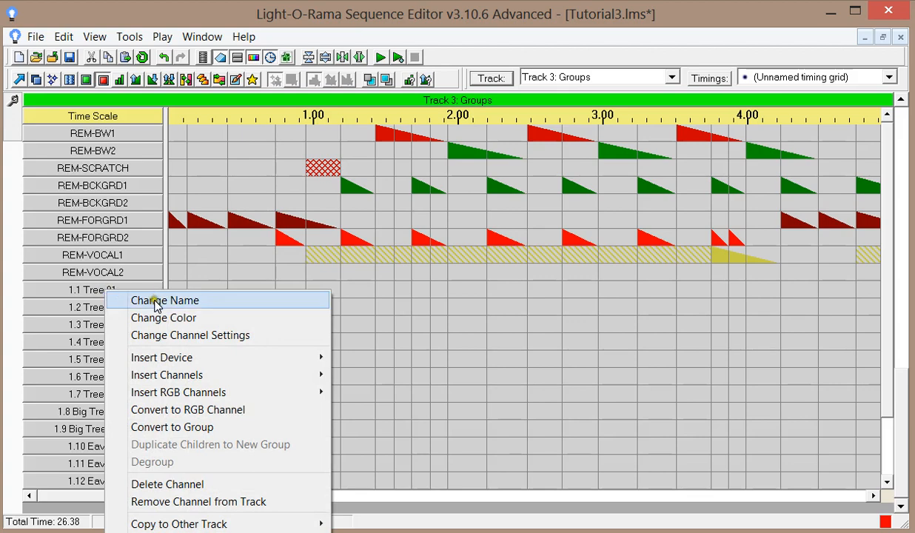
click(182, 427)
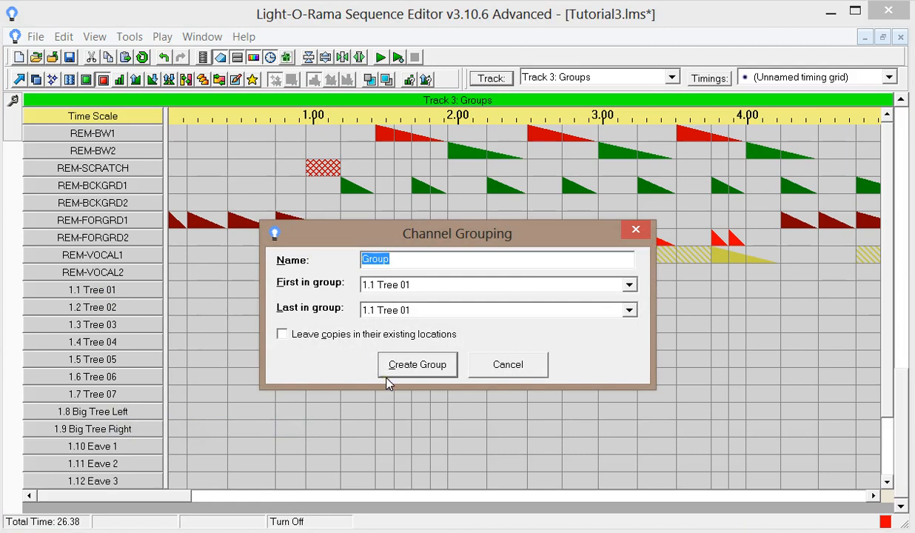
text(Treeline)
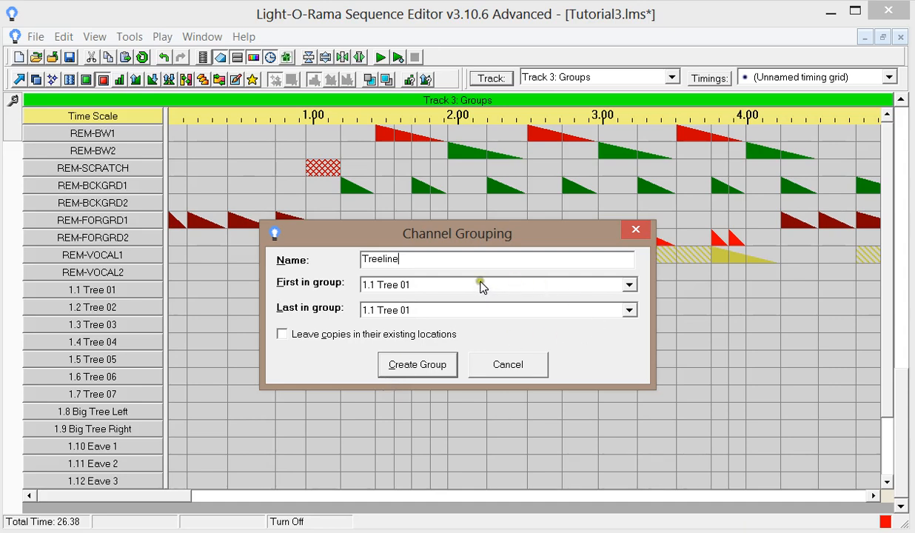
click(629, 310)
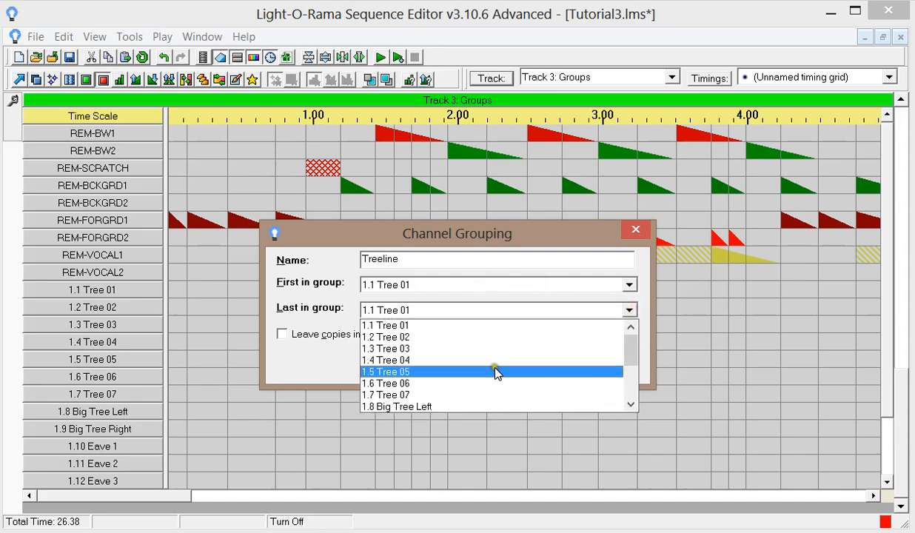
click(455, 390)
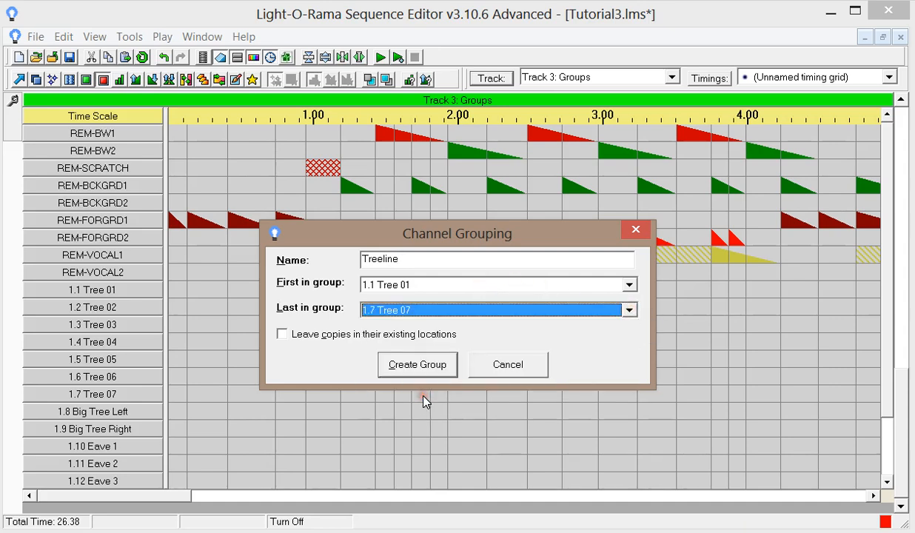
click(316, 339)
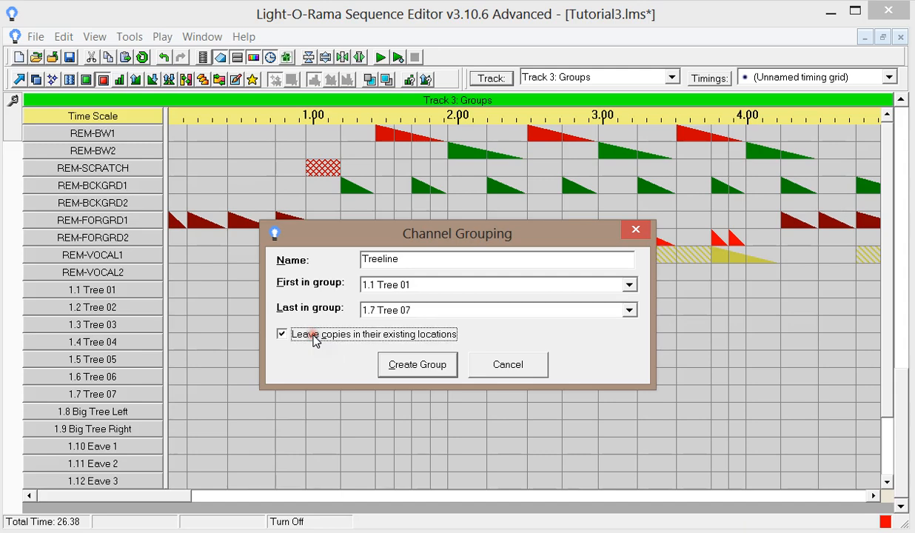
click(402, 373)
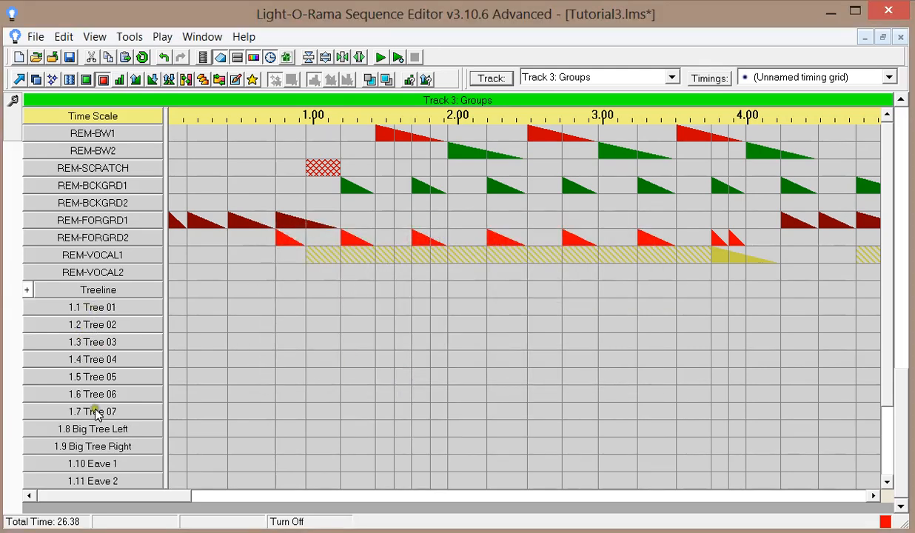
click(26, 290)
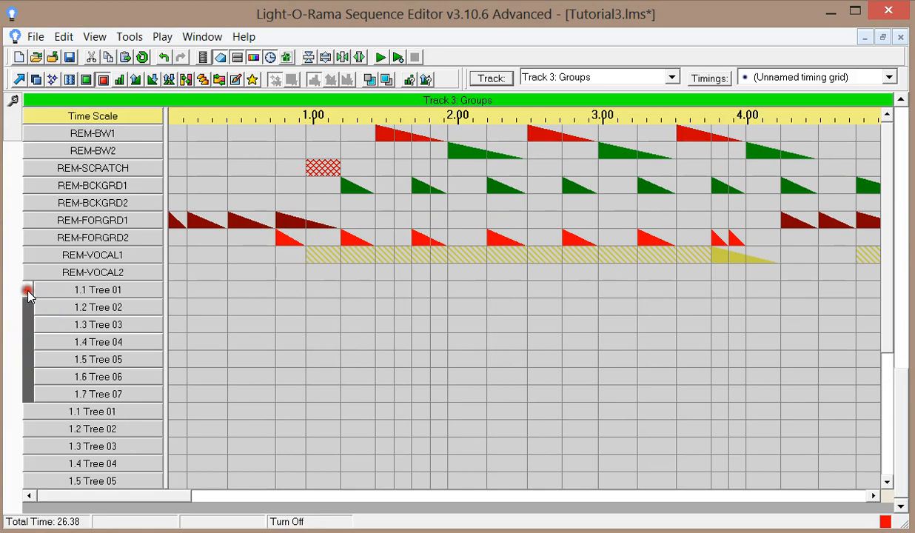
click(27, 291)
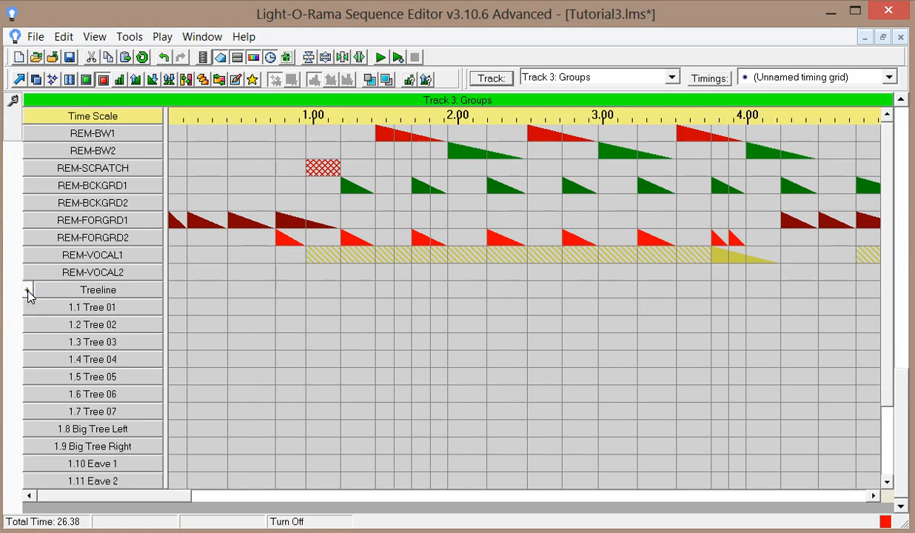
Step: Turn the Treeline group on from 0.00 to 0.74, and turn the same range off again
click(85, 79)
mouse_move(217, 277)
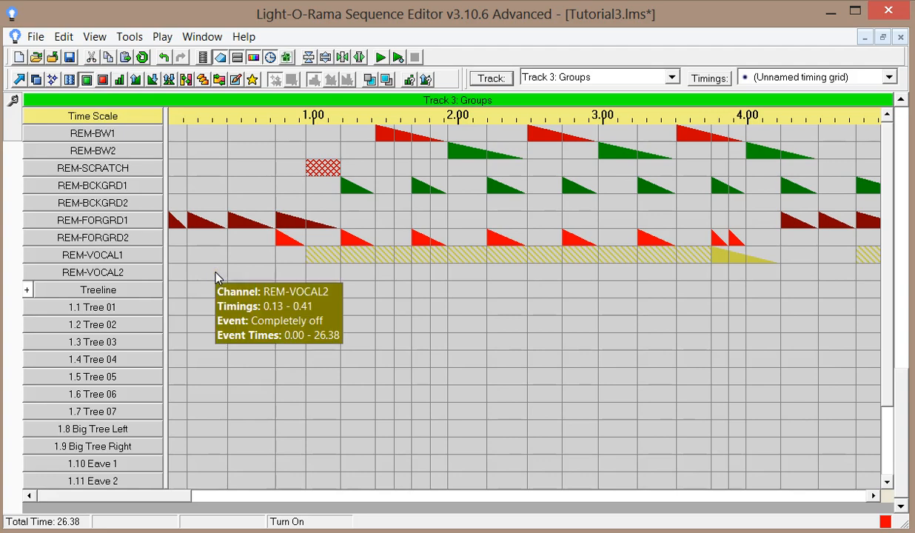
drag(171, 290, 243, 298)
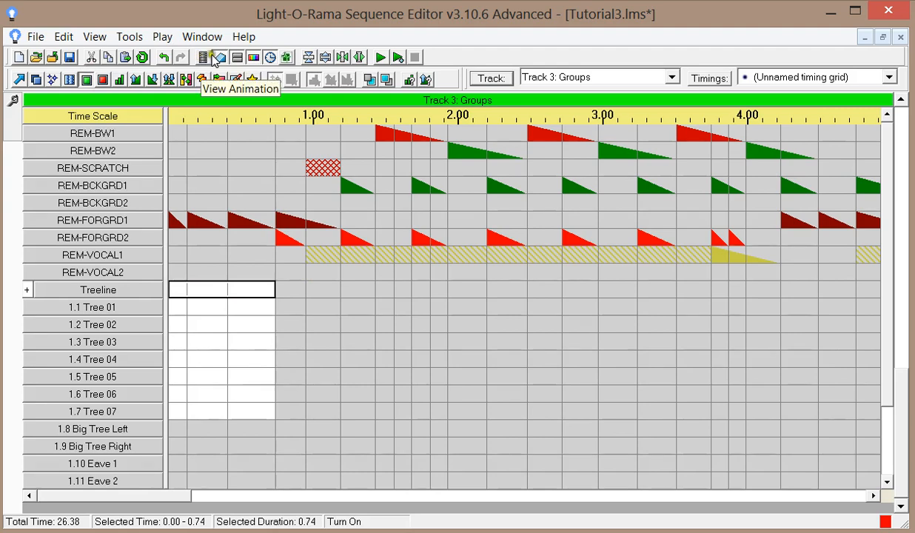
click(103, 80)
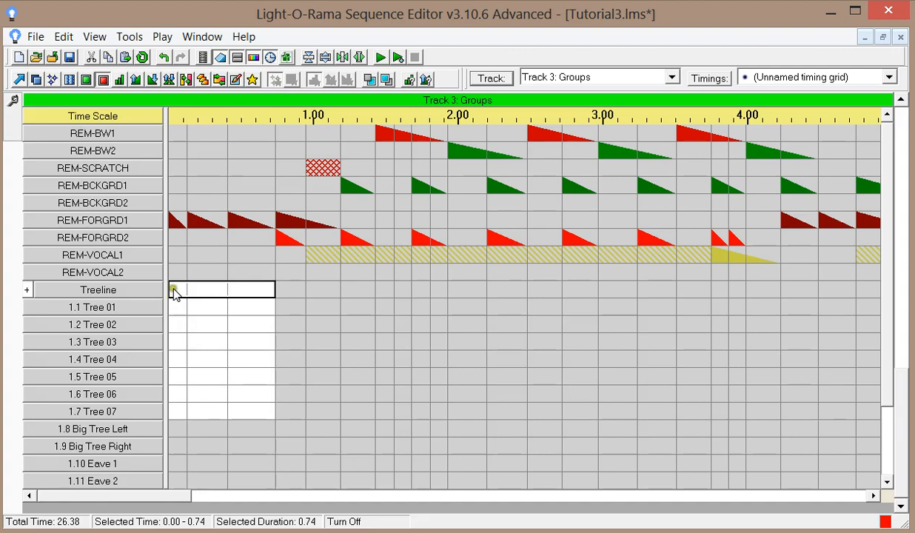
click(242, 297)
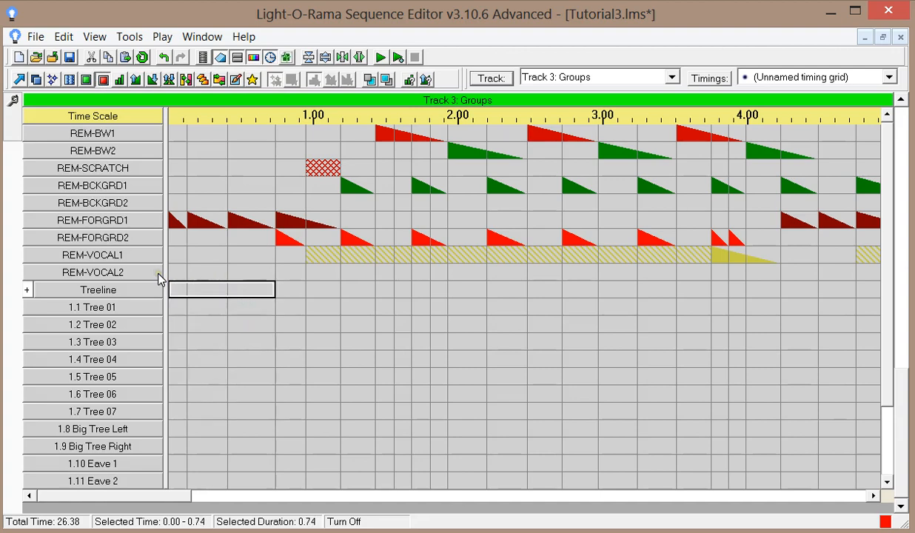
Step: Group channels 1.1 Tree 01 through 1.16 Deer 2 as Everything, leaving copies in their existing locations
right_click(102, 306)
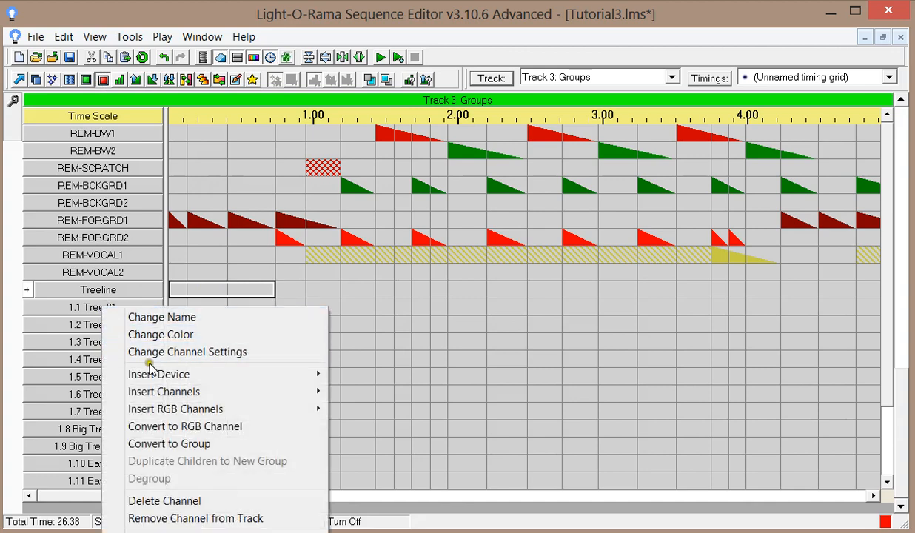
click(189, 443)
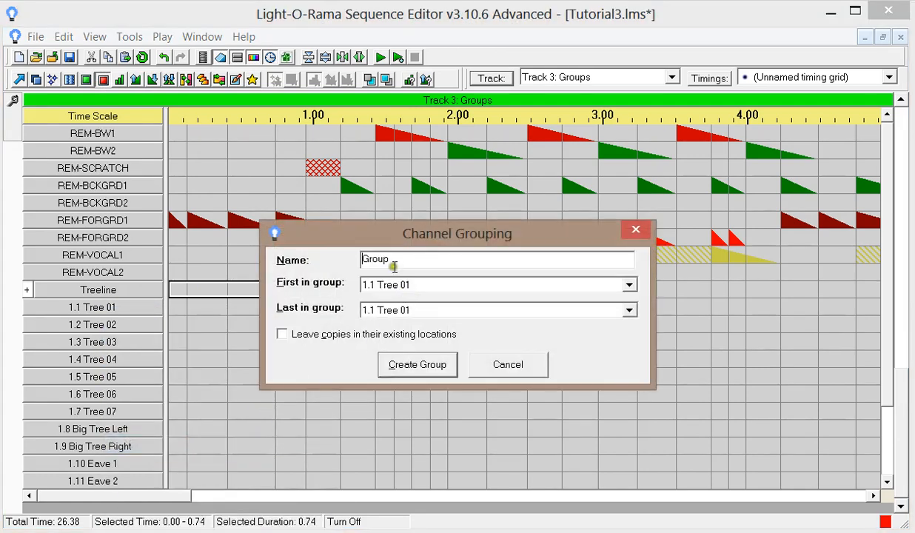
double_click(399, 261)
text(Everything)
click(300, 333)
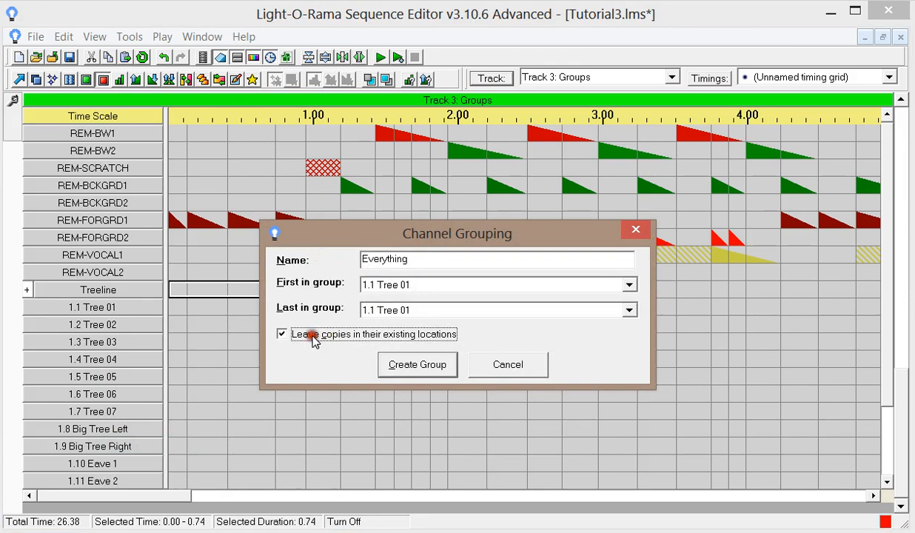
click(627, 313)
drag(631, 351, 637, 409)
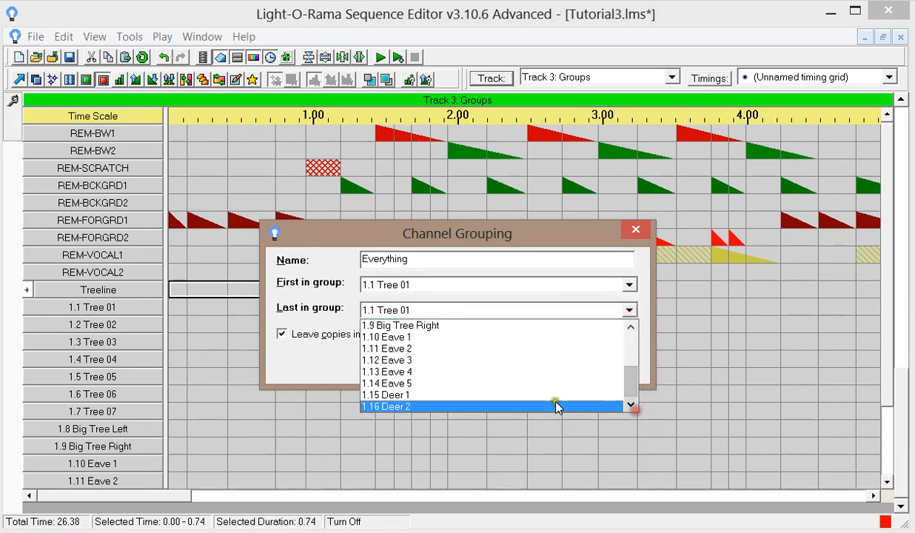
click(476, 399)
click(629, 311)
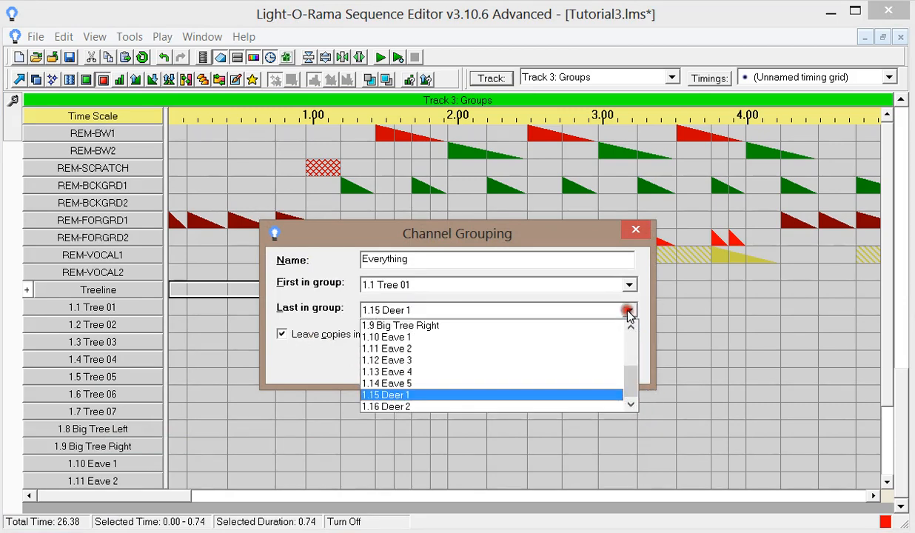
click(535, 406)
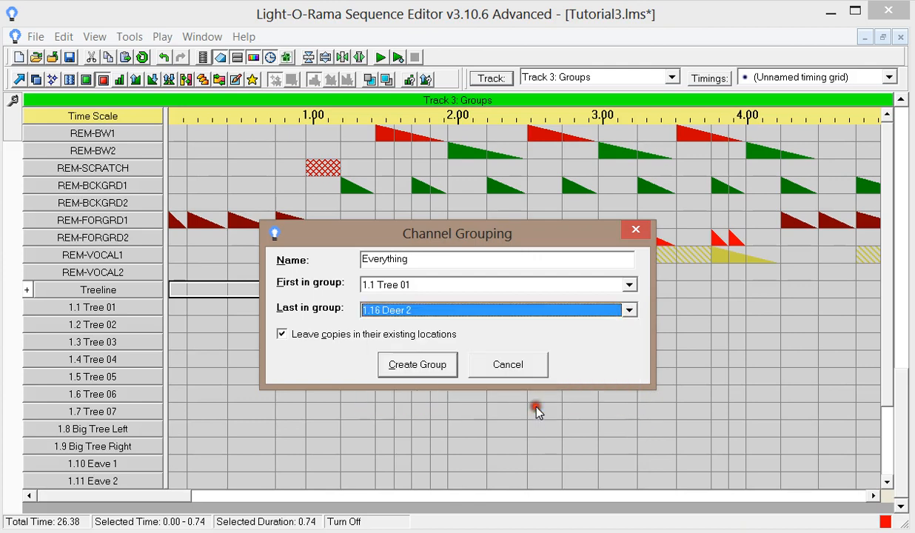
click(419, 369)
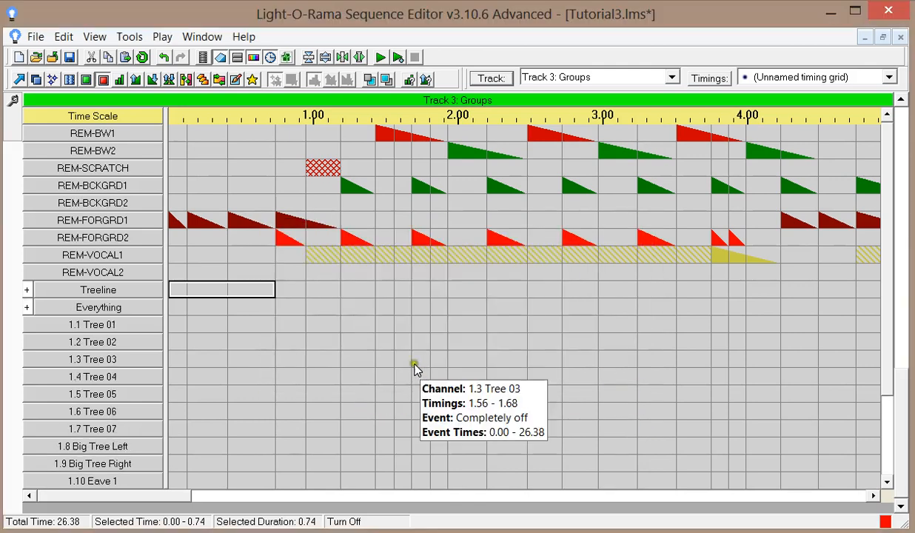
Step: Turn the Everything group on from 0.00 to 0.13, and turn the same range off again
click(85, 80)
click(177, 309)
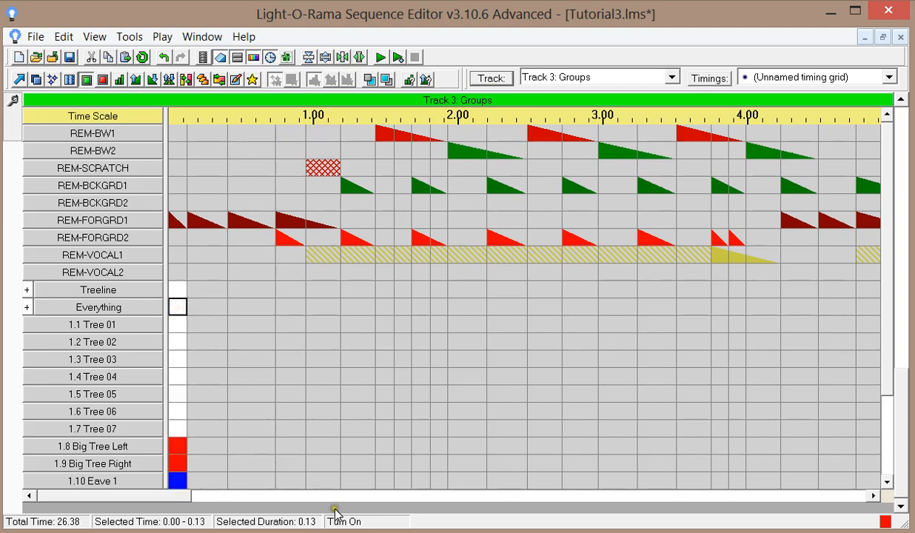
click(104, 80)
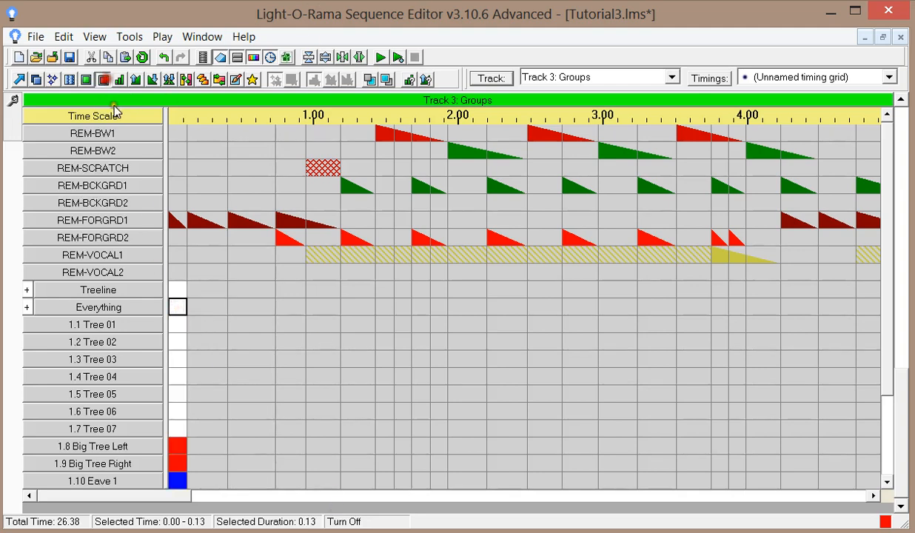
click(177, 306)
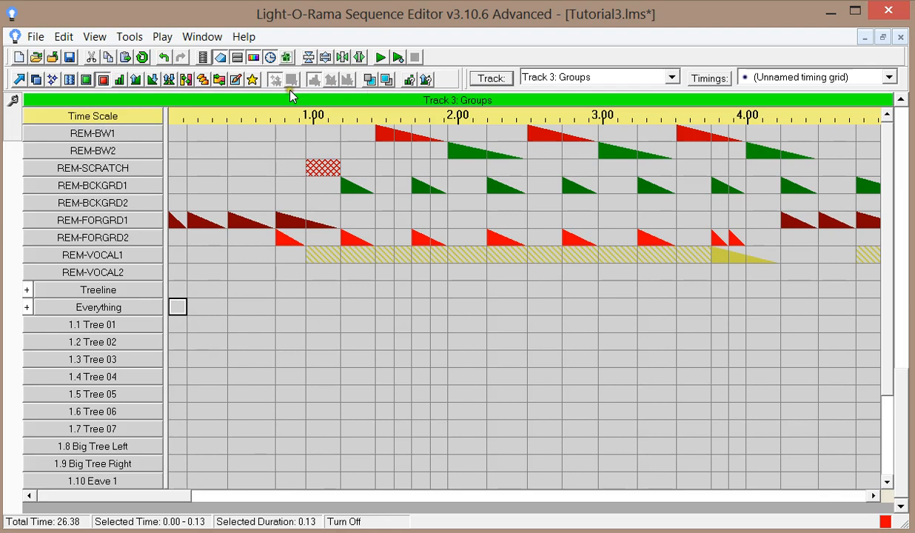
Step: Apply a 100% to 0% fade down to Everything from 0.00 to 0.13, and chase it across to 0.41
click(152, 80)
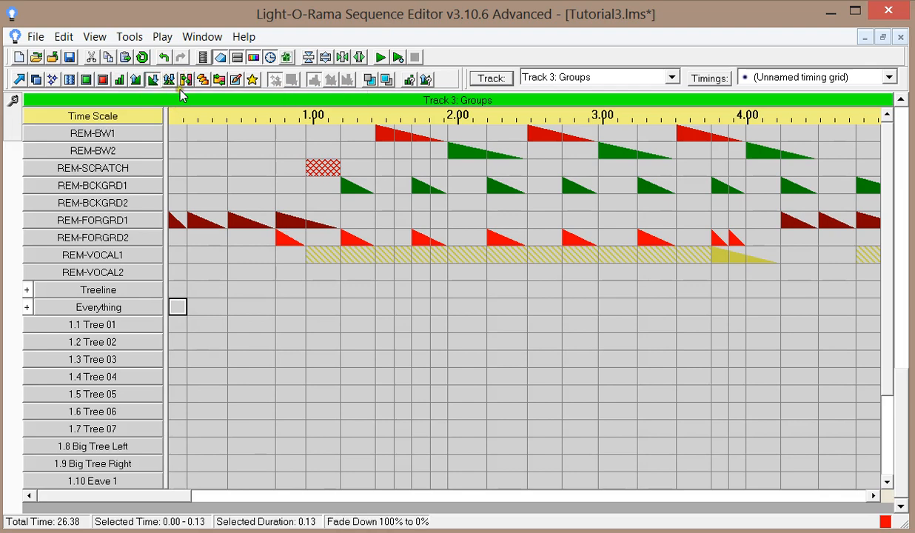
click(175, 309)
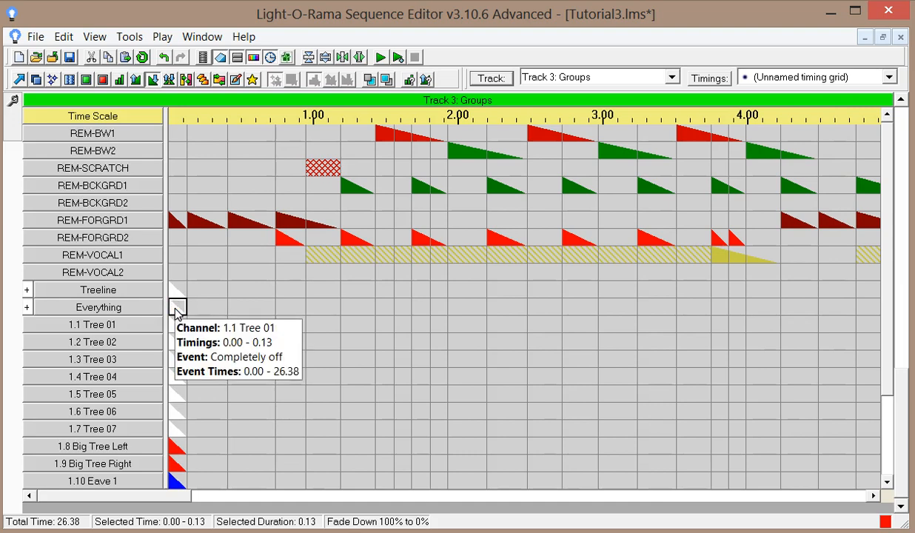
click(203, 79)
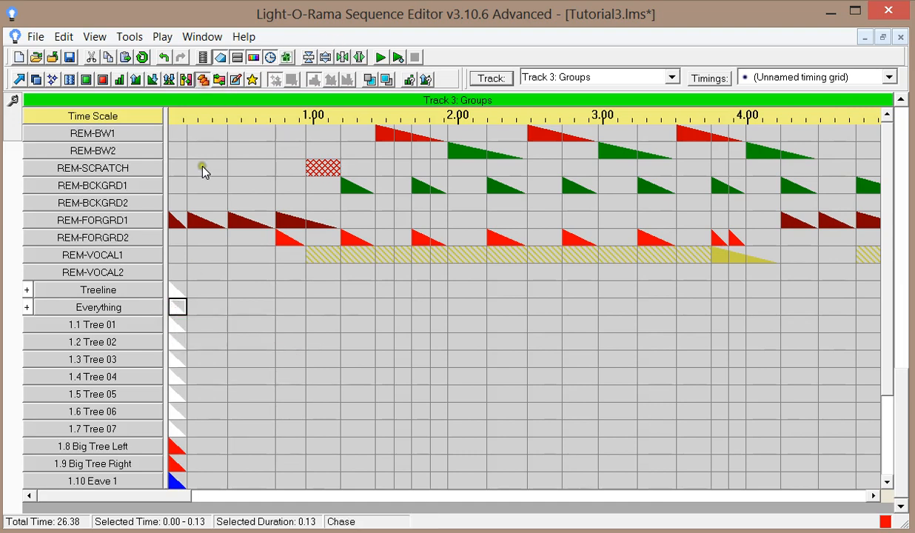
drag(178, 309, 206, 311)
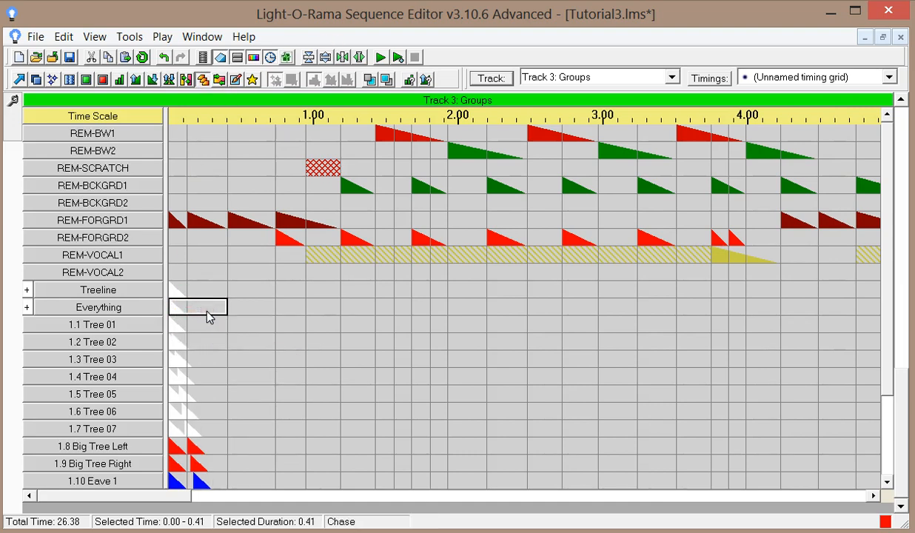
Step: Play the Everything chase in the animation preview, stop it, and close the preview
click(202, 57)
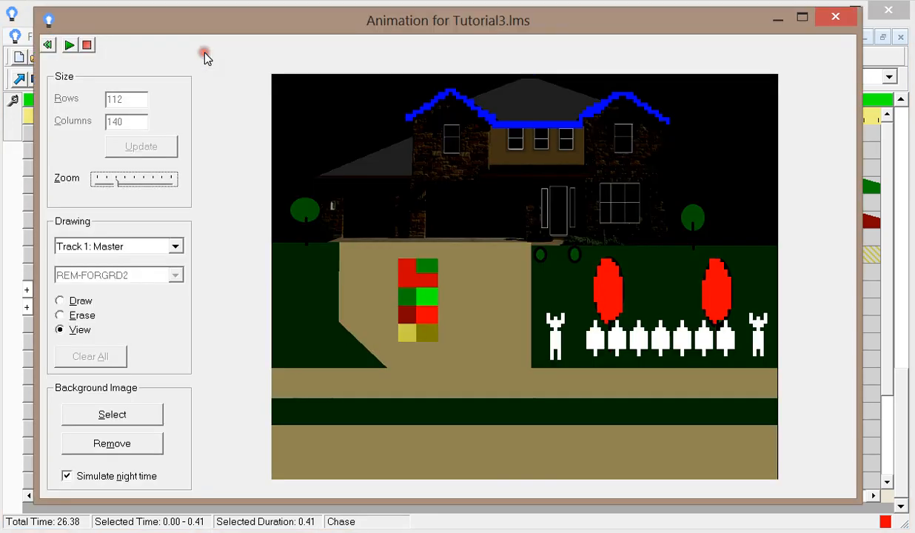
click(68, 45)
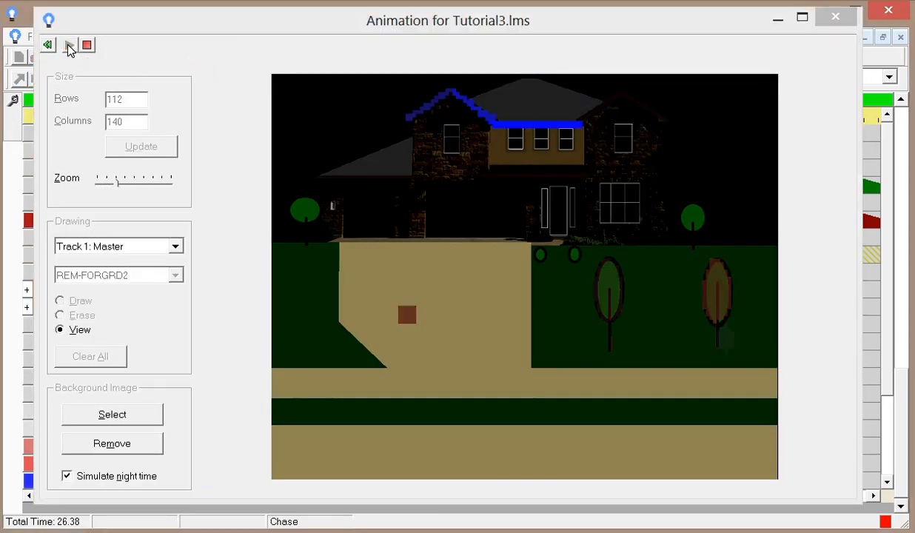
click(86, 46)
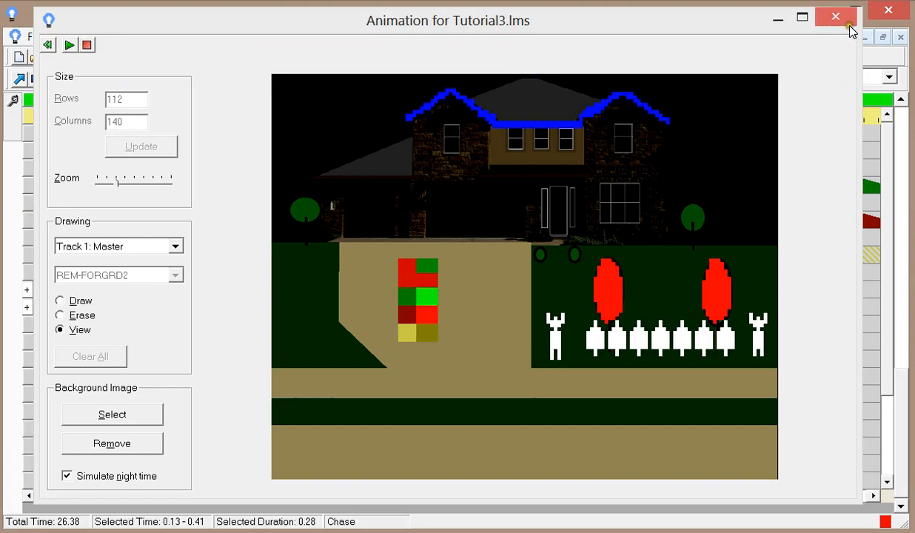
click(823, 23)
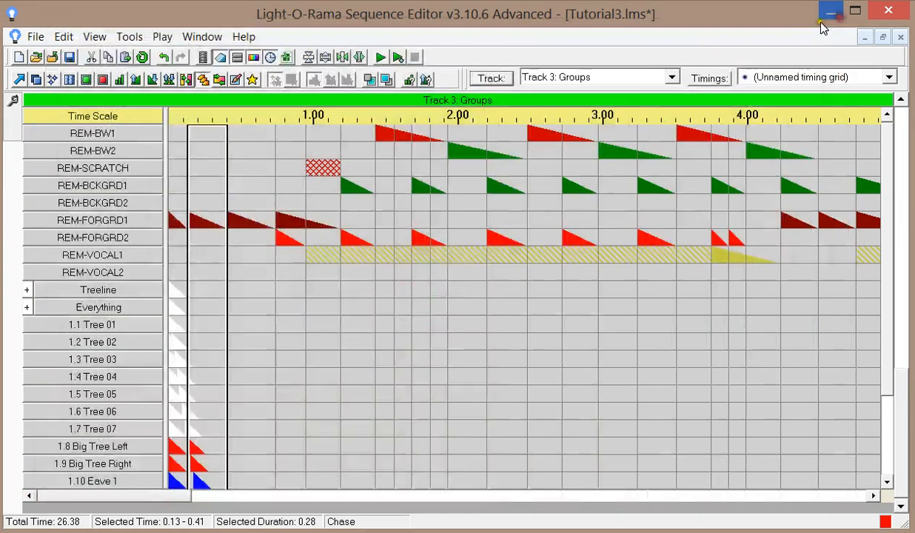
Step: Select the Treeline group from 0.00 to 0.41, replay the animation preview, and close it
click(16, 80)
drag(172, 286, 203, 296)
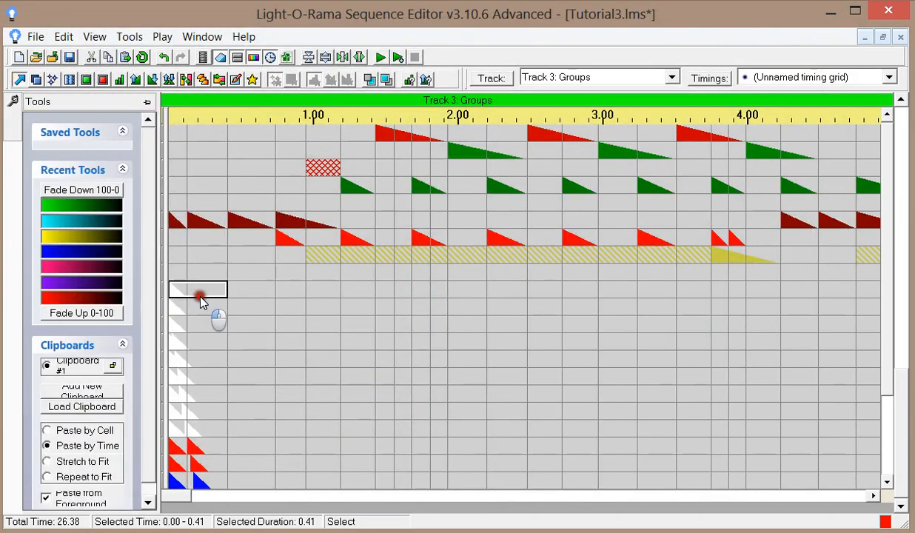
click(202, 57)
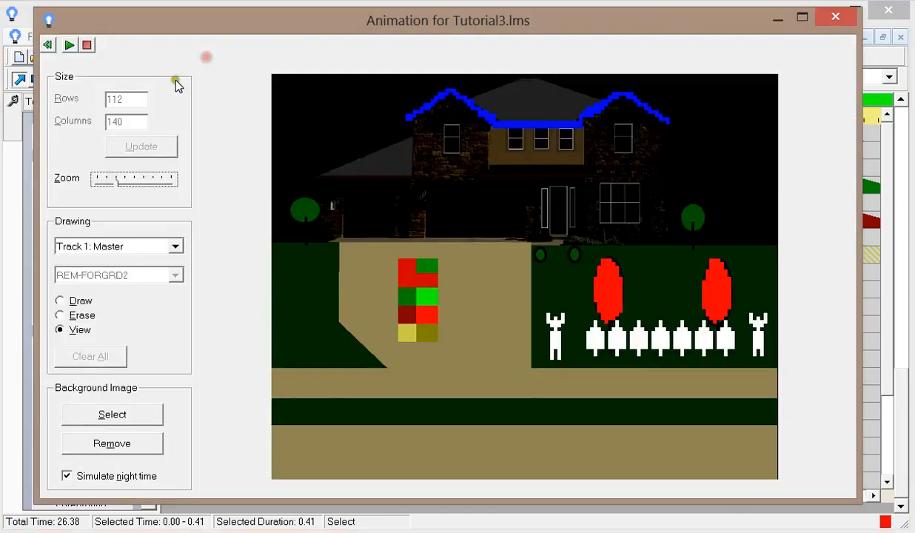
click(68, 44)
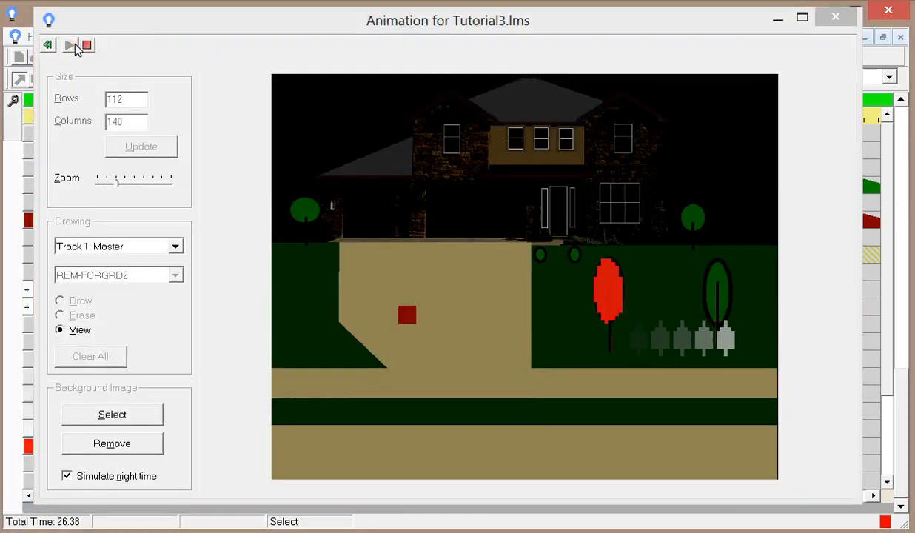
click(835, 16)
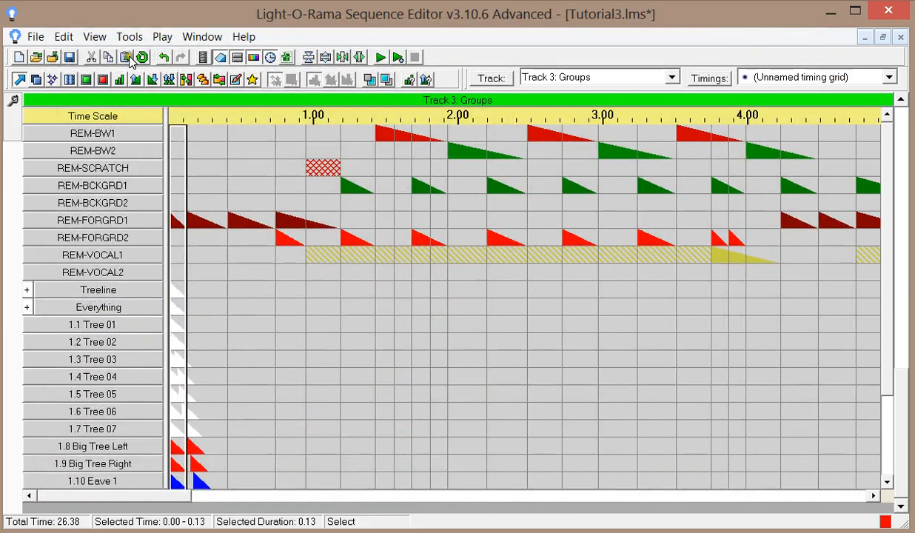
Step: Turn off the Everything group and the channels below it from 0.00 to 0.41
click(103, 79)
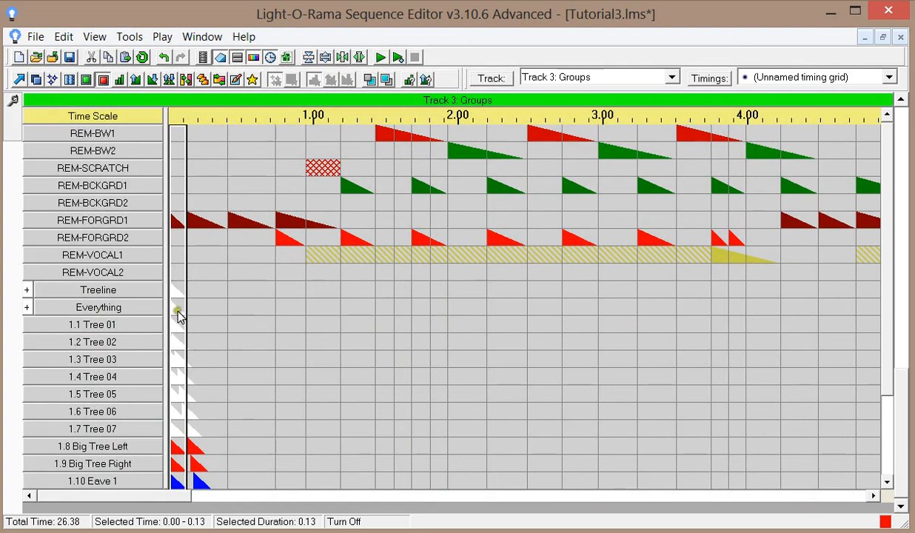
drag(172, 299, 204, 490)
Step: Expand the Everything group and move 1.10 Eave 1, 1.11 Eave 2 and 1.12 Eave 3 to its top in that order
click(26, 202)
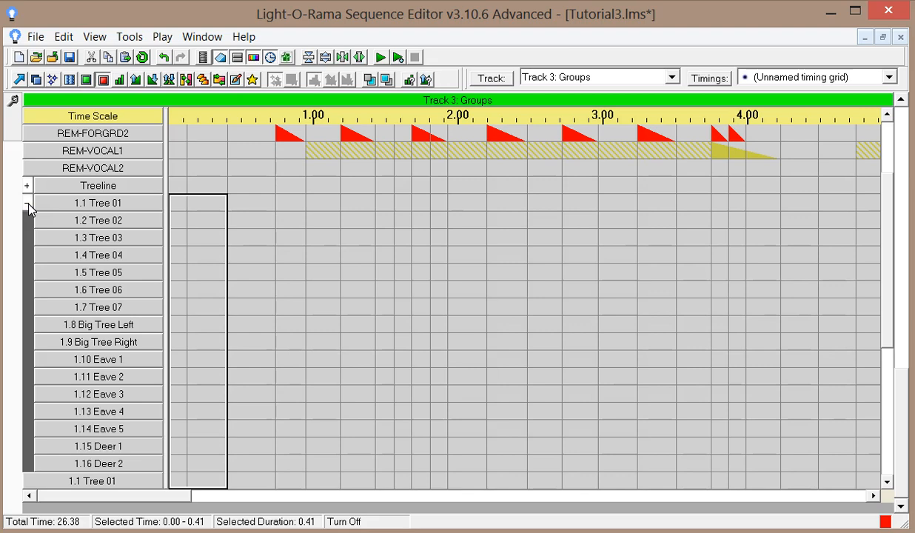
drag(115, 363, 115, 206)
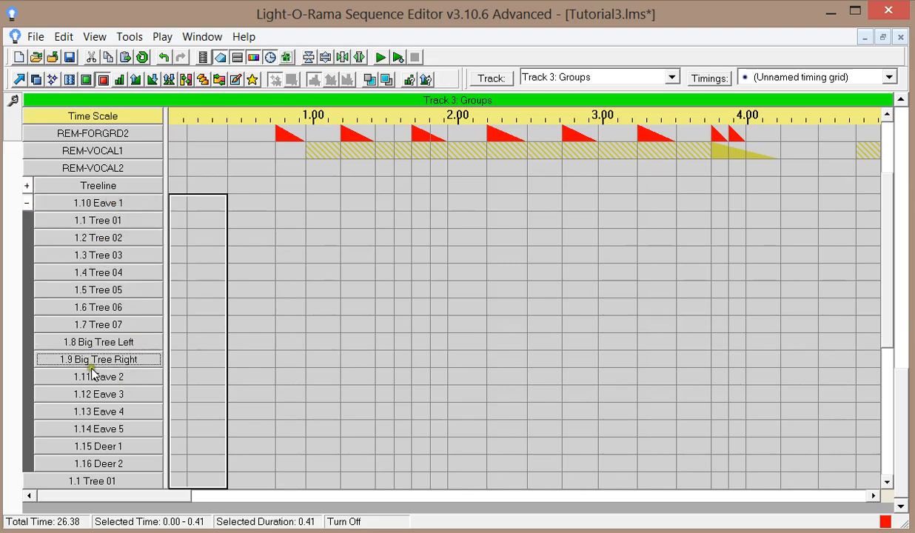
drag(93, 374, 95, 222)
drag(114, 394, 121, 266)
Step: Move Big Tree Left below Tree 02, Big Tree Right below Tree 05 and Deer 1 above Tree 01 in Everything, and collapse the group
drag(105, 379, 110, 288)
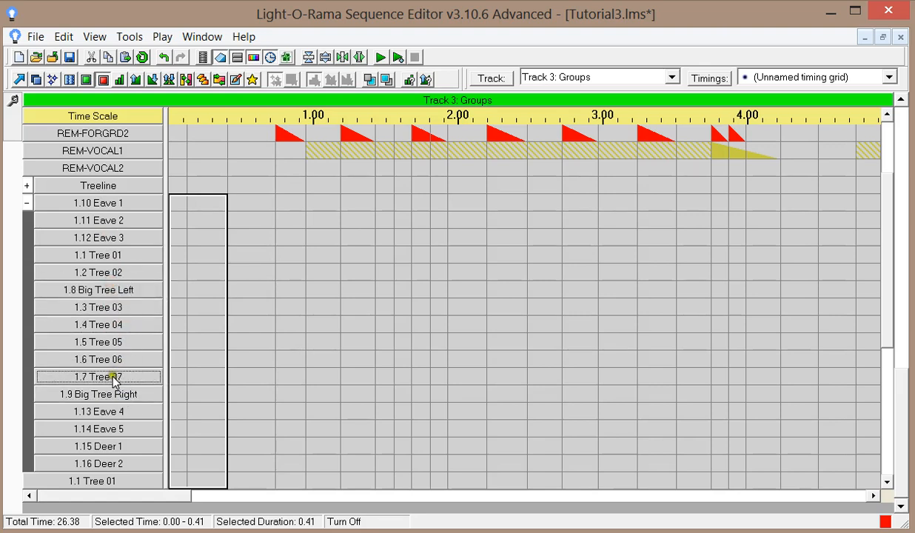
drag(110, 393, 116, 365)
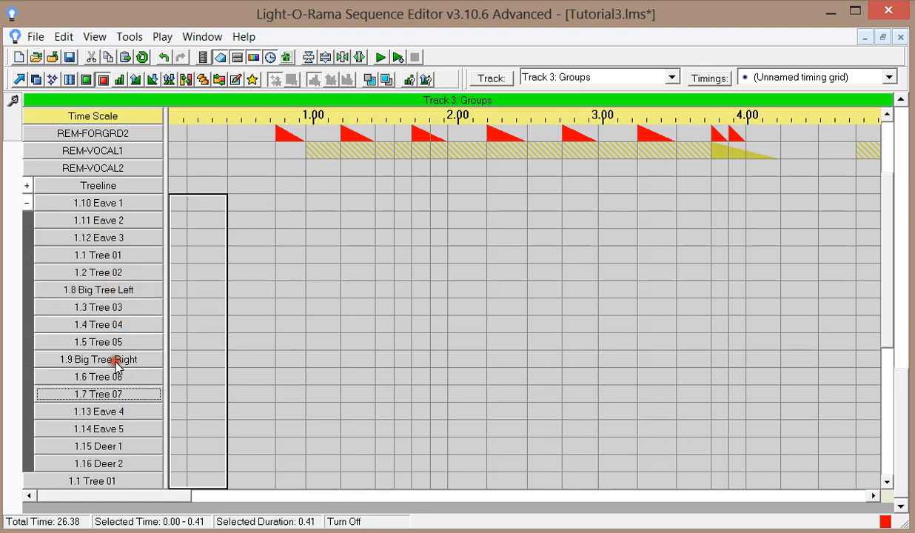
drag(105, 446, 108, 240)
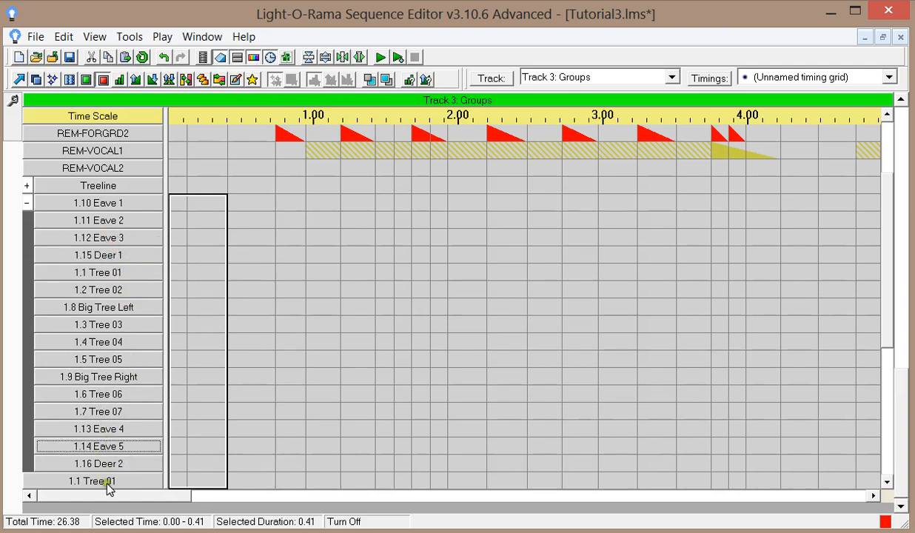
click(26, 221)
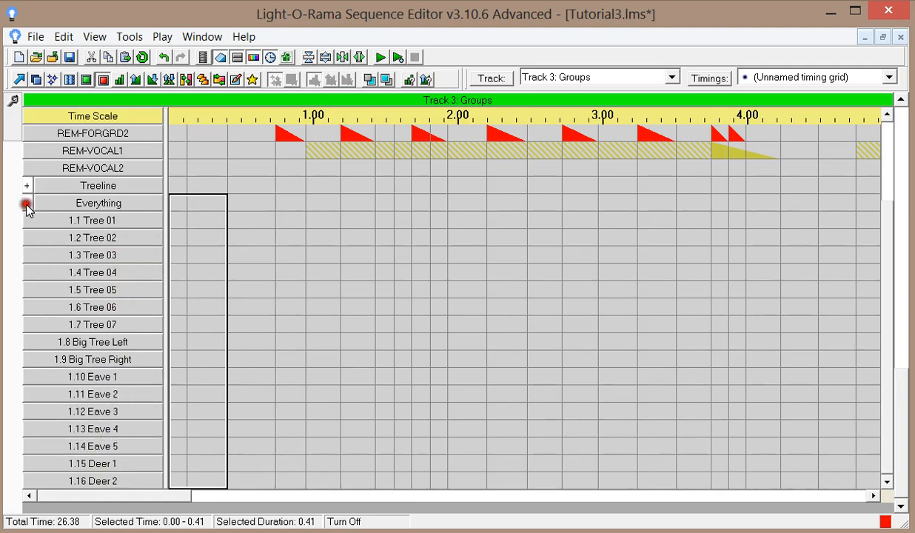
Step: Apply a 100% to 0% fade down to the reordered Everything group from 0.00 to 0.13, and chase it to 0.41
click(153, 79)
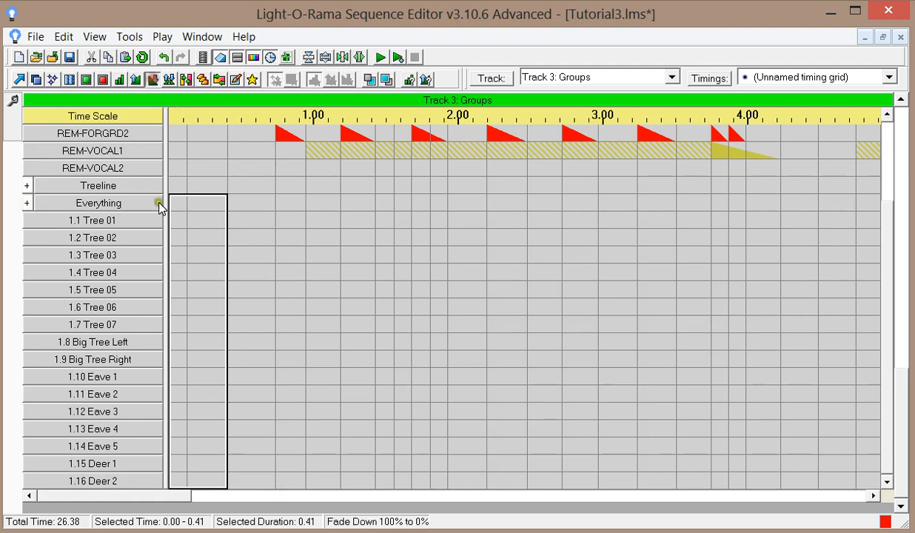
click(176, 202)
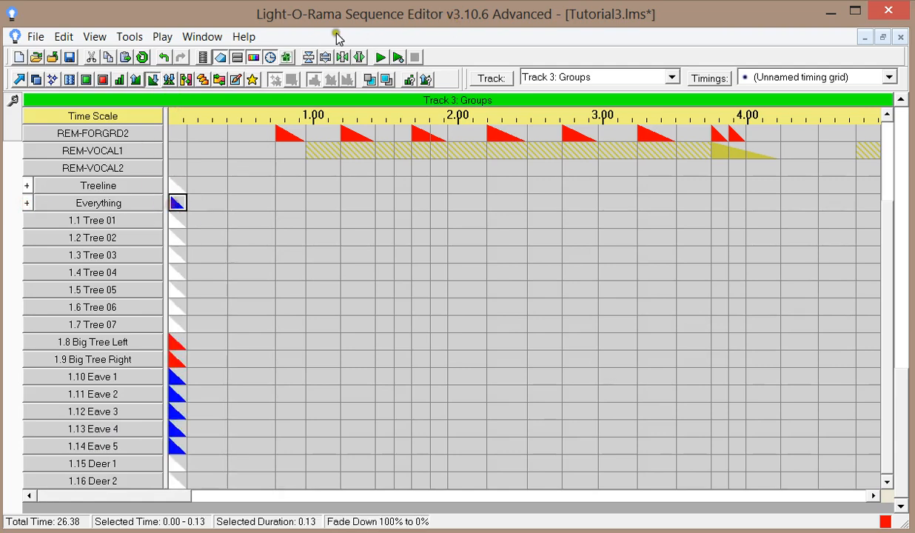
click(203, 80)
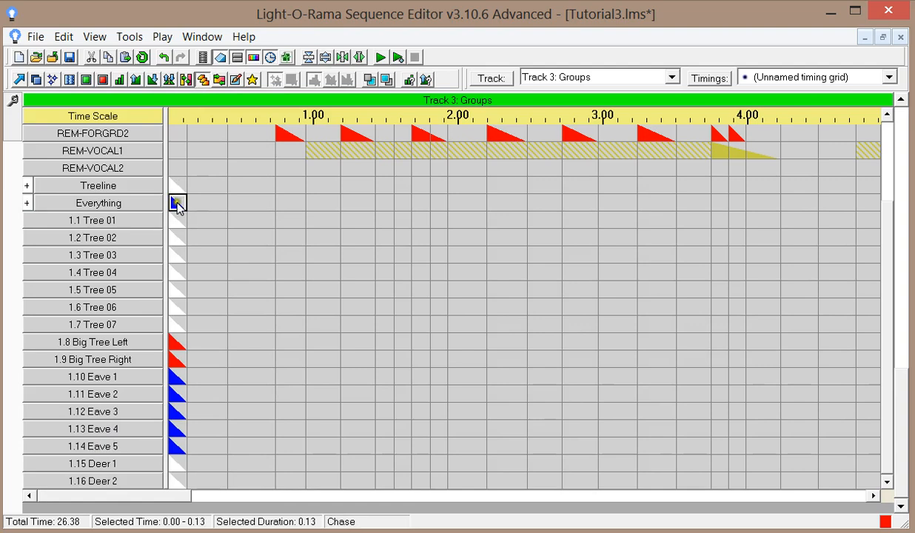
drag(172, 199, 194, 207)
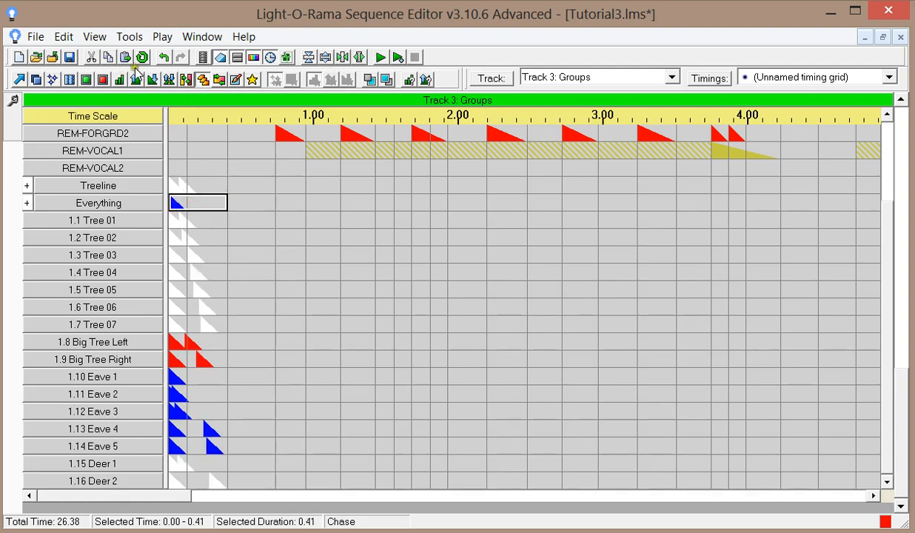
Step: Play the reordered group's chase in the animation preview, stop it, and close the preview
click(193, 60)
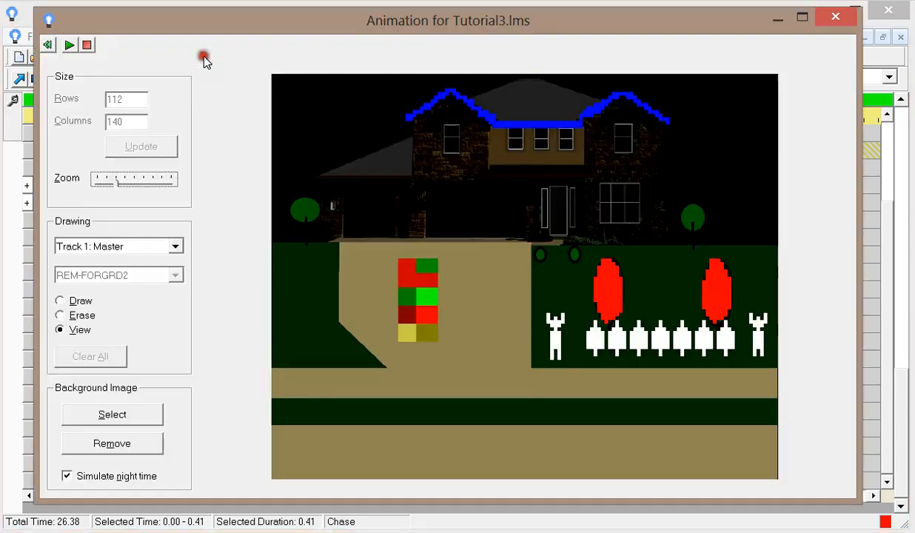
click(67, 45)
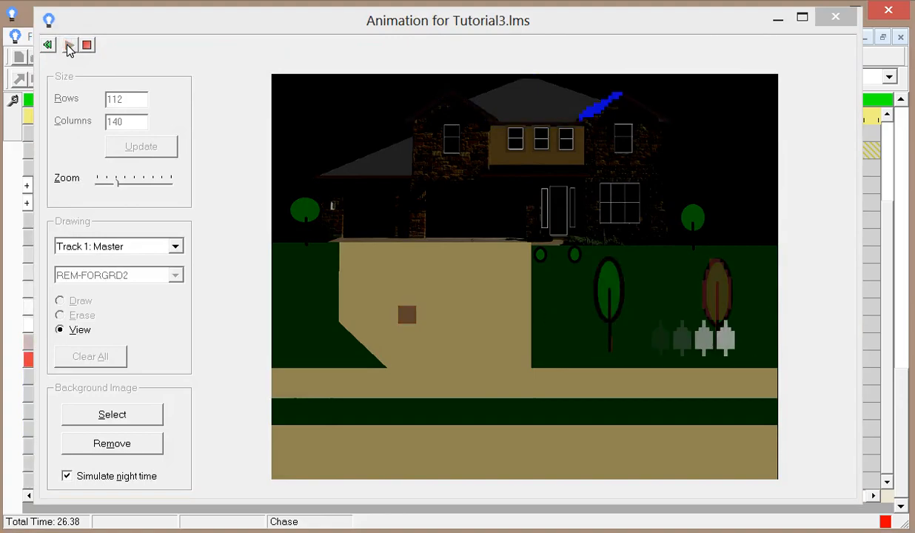
click(86, 45)
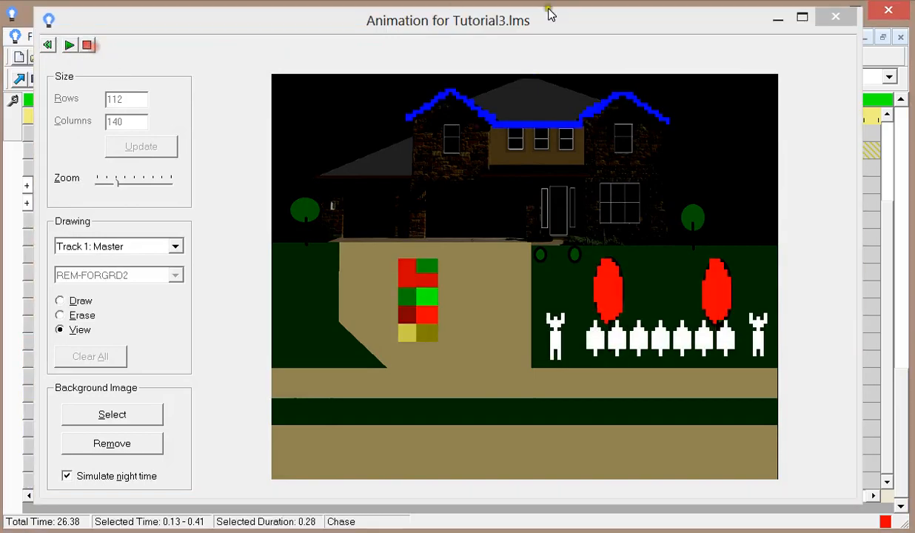
click(829, 22)
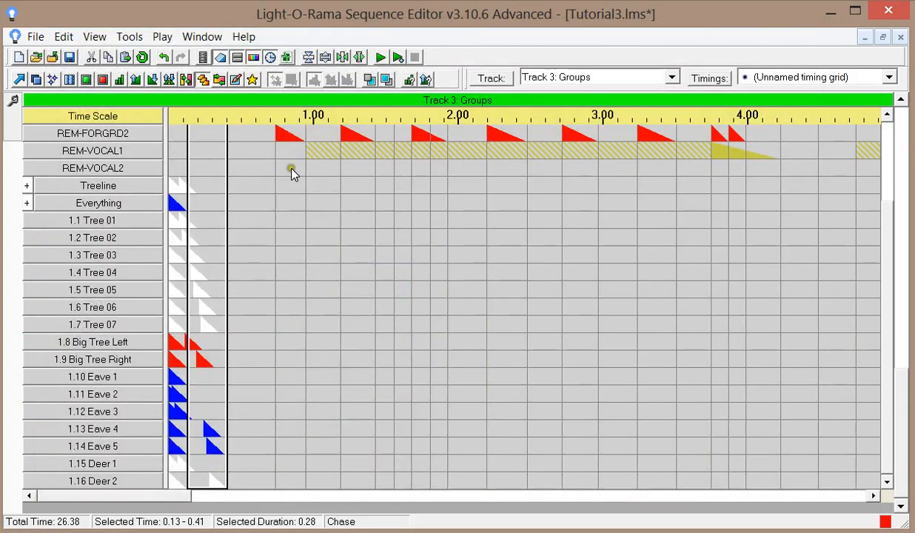
Step: Clear the reordered group's chase by turning off Everything through 1.16 Deer 2 from 0.00 to 0.41
click(102, 79)
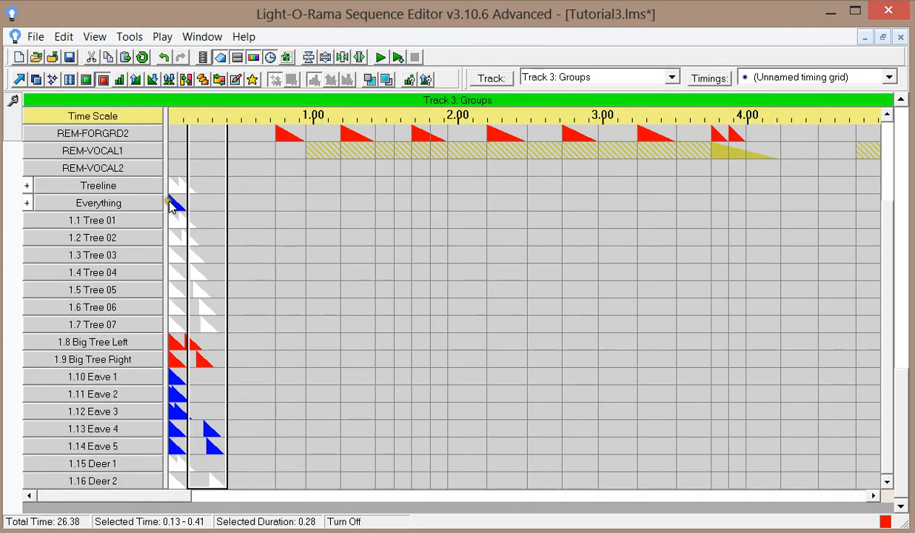
drag(168, 196, 213, 485)
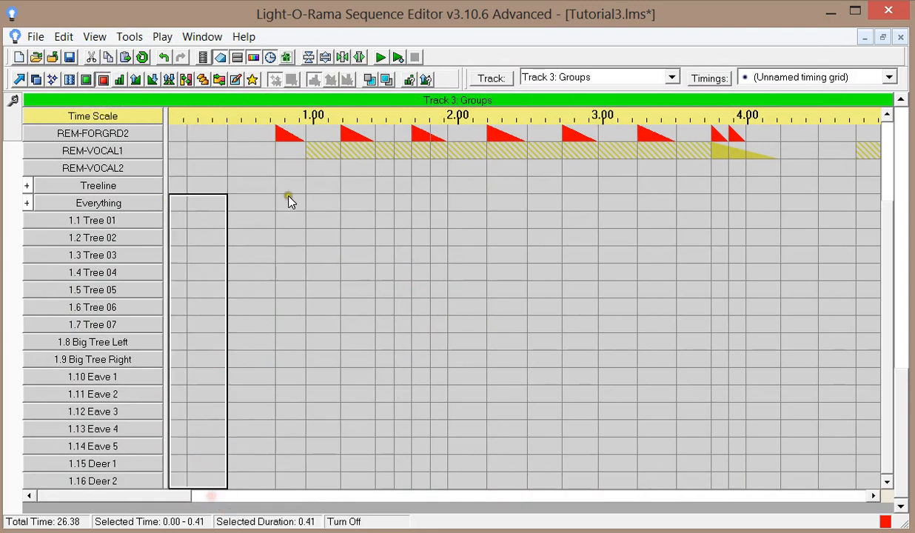
Step: Apply a 100% to 0% fade down to Everything from 0.13 to 0.41, and chase it backwards to 0.00
click(152, 79)
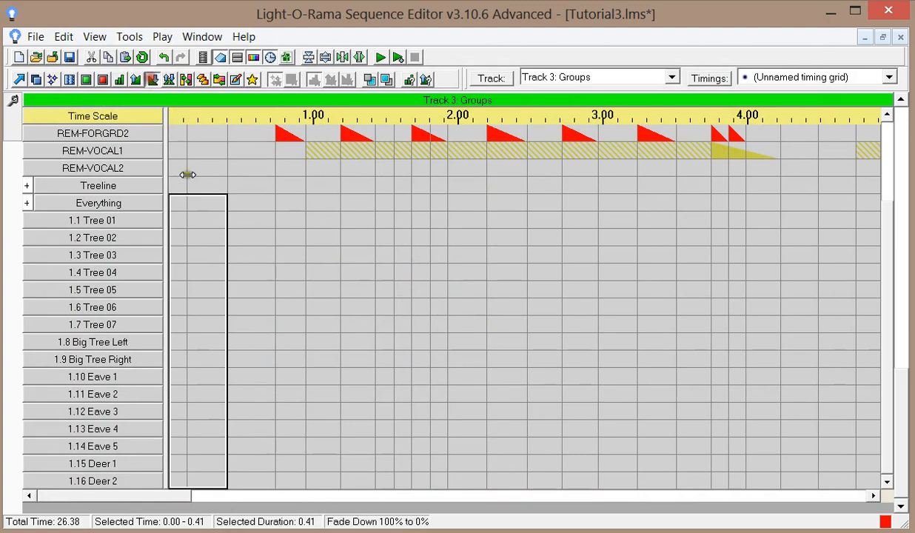
click(197, 203)
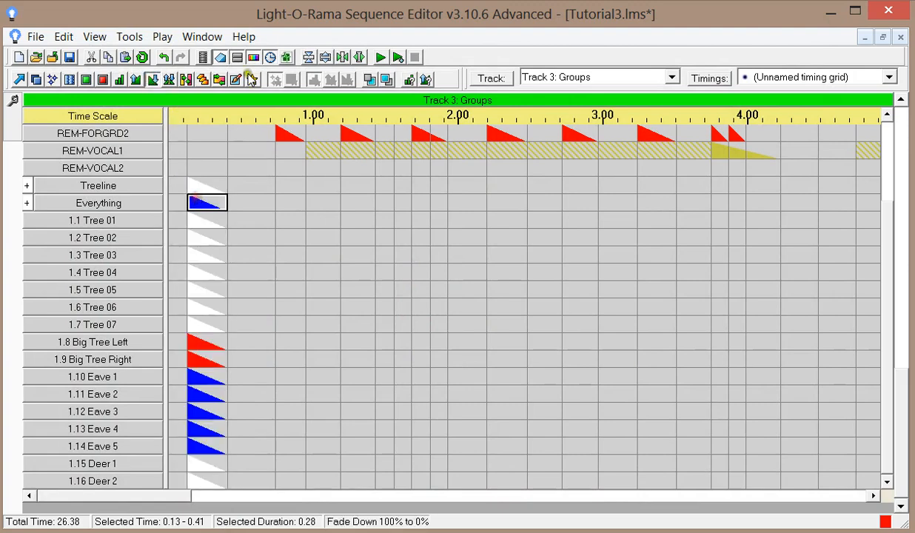
click(202, 79)
drag(194, 203, 165, 193)
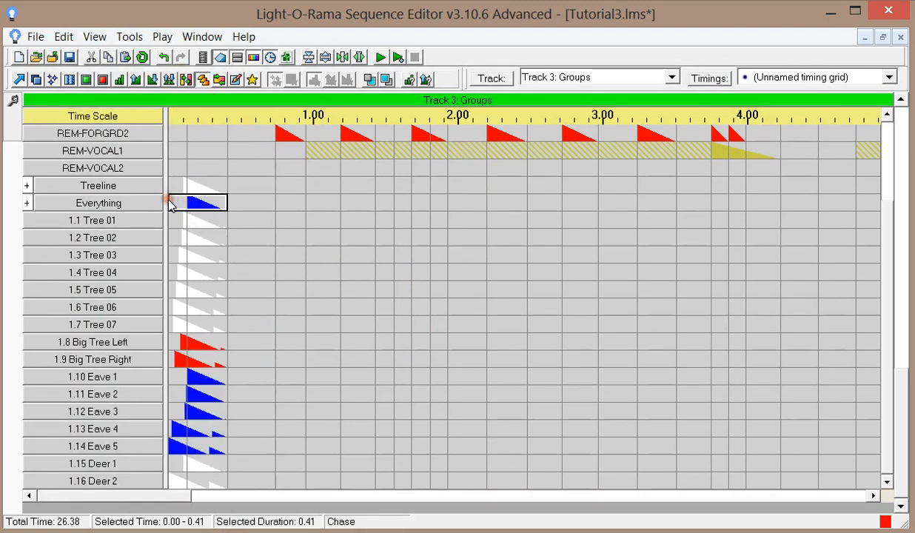
Step: Play the backward chase in the animation preview, stop playback, and close the preview
click(202, 57)
click(68, 47)
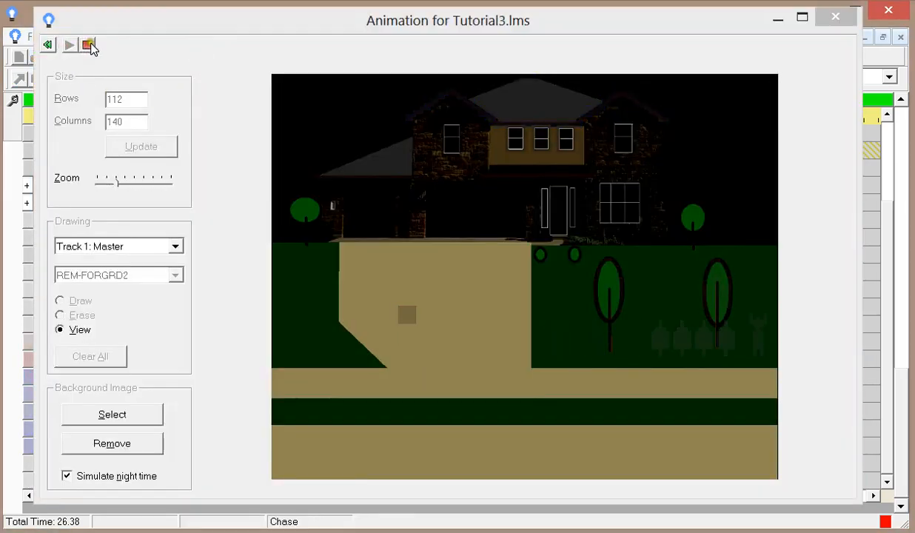
click(86, 45)
click(836, 17)
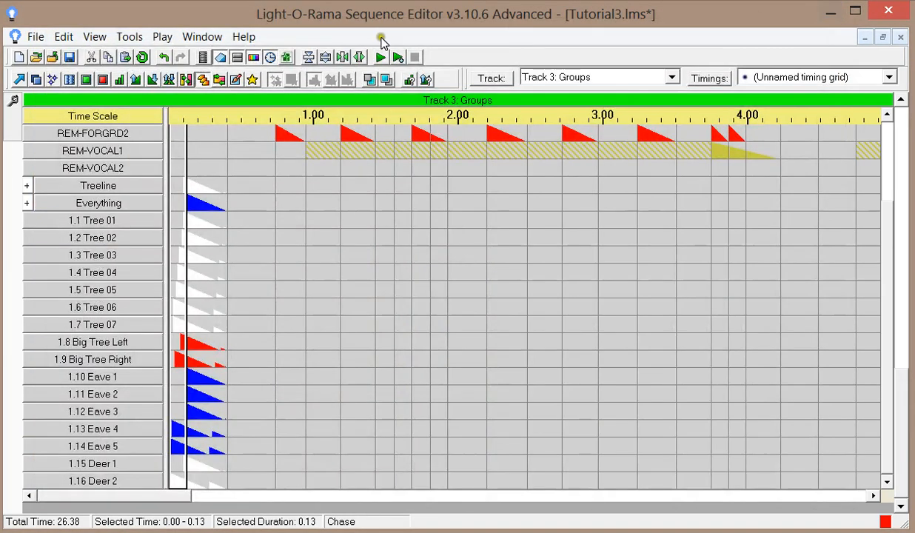
Step: Clear the backward chase by turning off the Everything group from 0.00 to 0.74
click(103, 80)
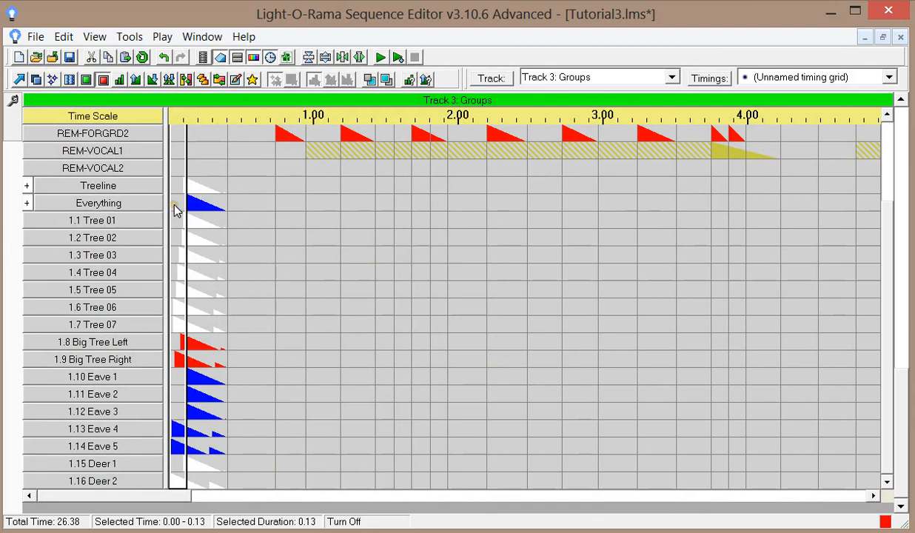
drag(175, 208, 229, 208)
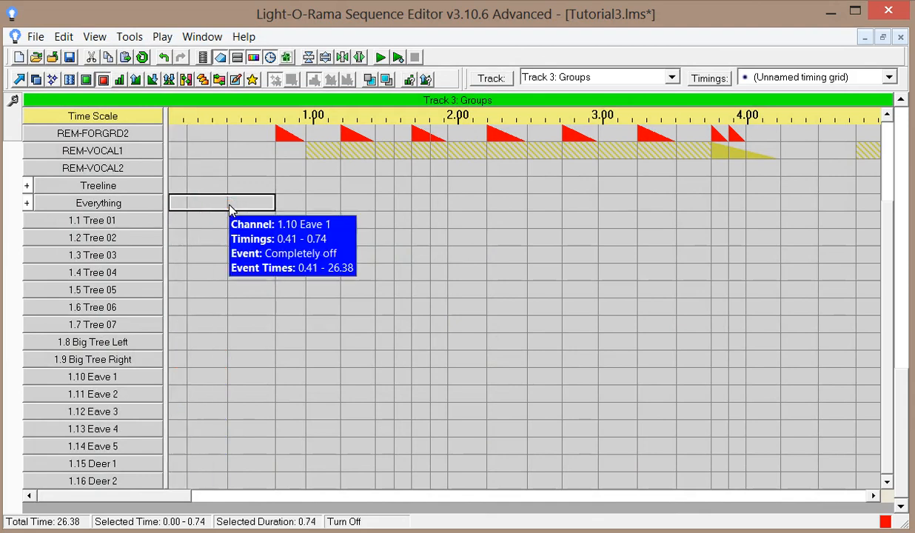
Step: Group 1.8 Big Tree Left through 1.9 Big Tree Right as Big Trees without leaving copies, and move the group directly below Everything
right_click(84, 345)
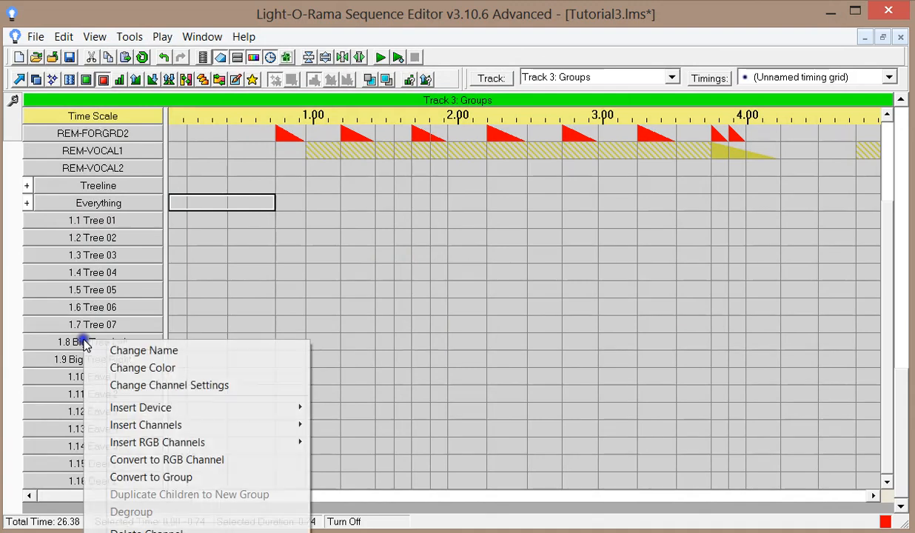
click(141, 479)
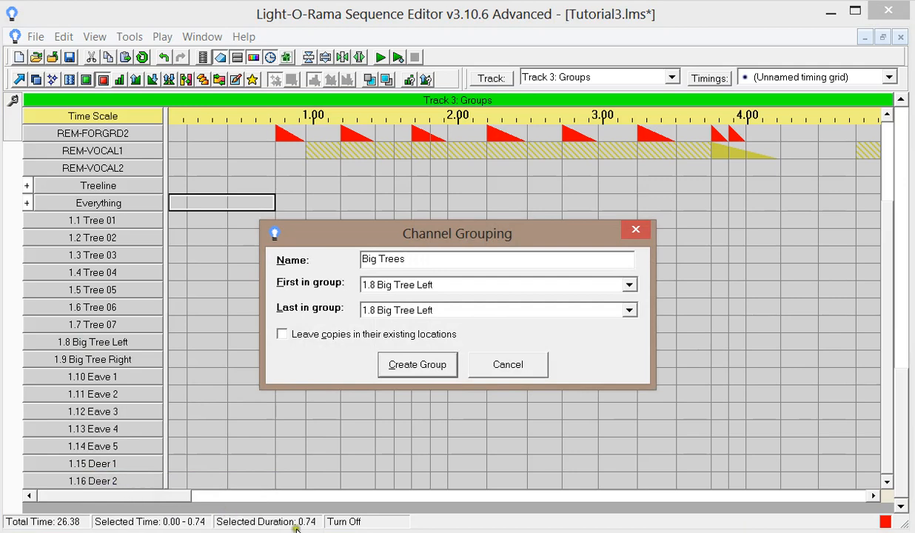
click(628, 310)
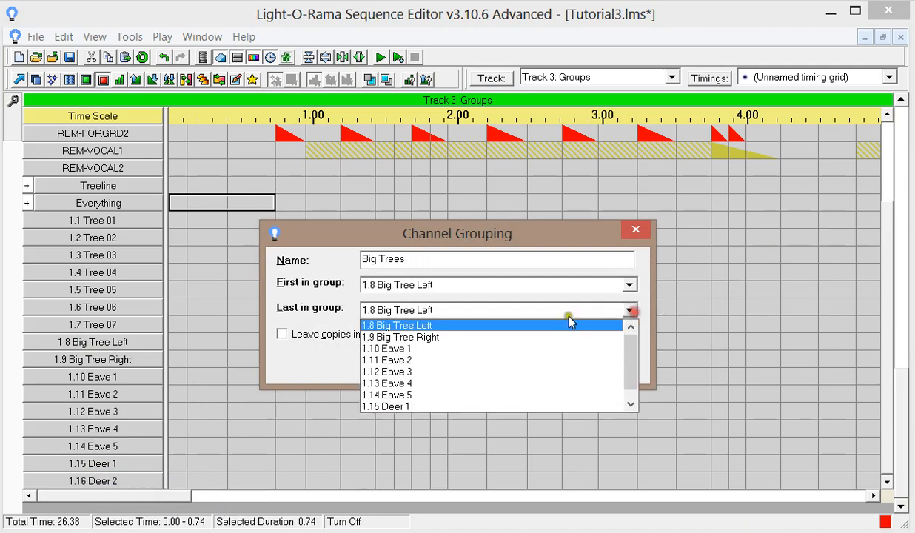
click(468, 337)
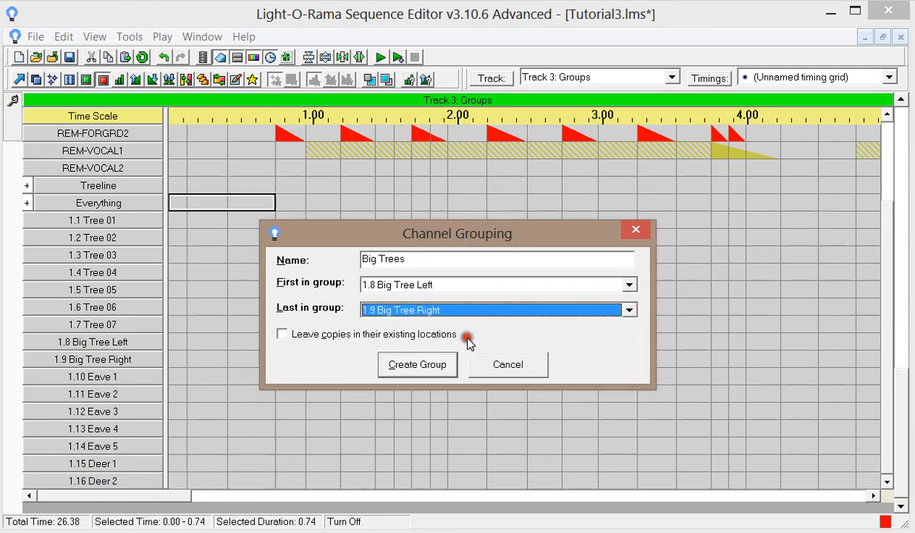
click(414, 365)
drag(121, 359, 107, 238)
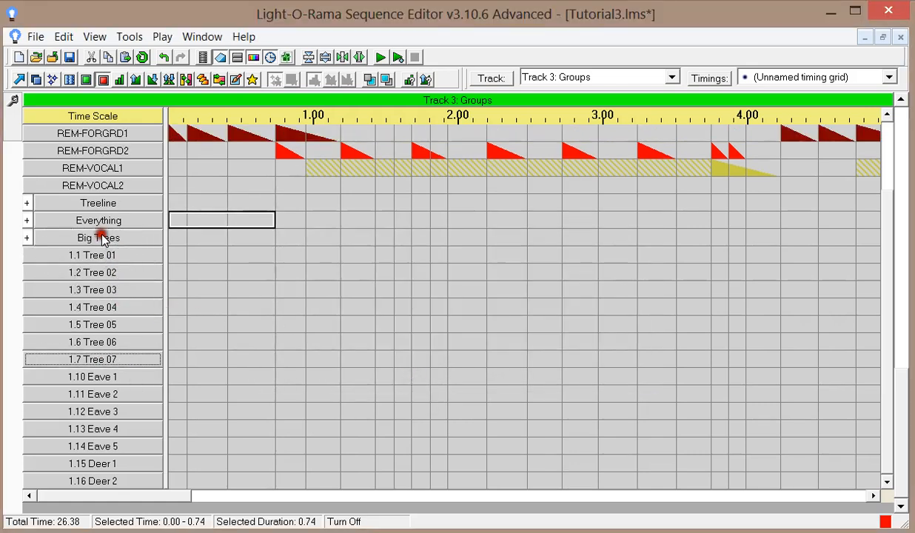
Step: Group 1.10 Eave 1 through 1.14 Eave 5 as Eaves without leaving copies, and move the group directly below Big Trees
right_click(101, 378)
mouse_move(183, 469)
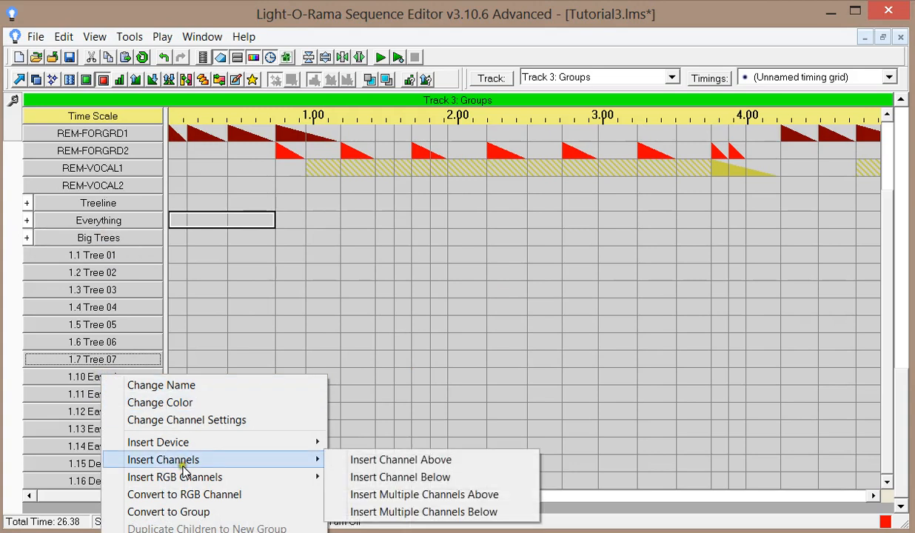
click(190, 512)
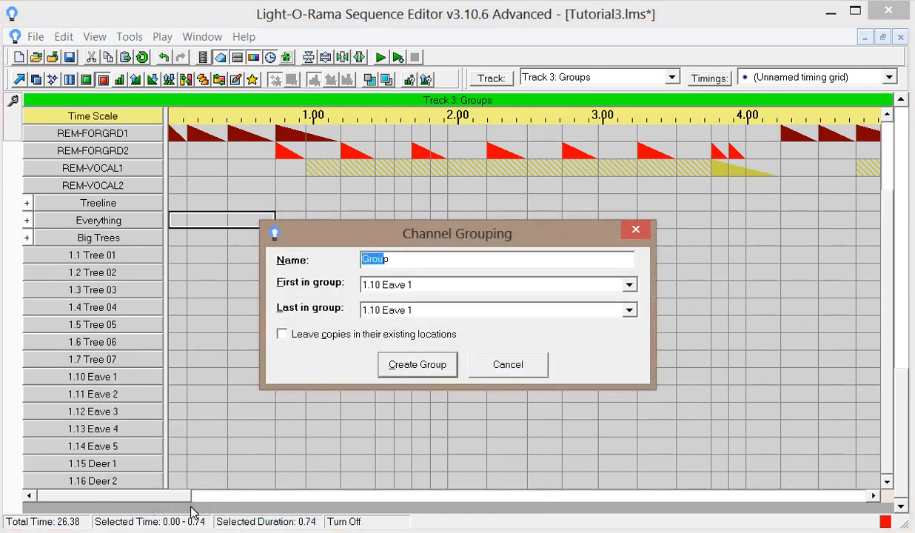
text(Eaves)
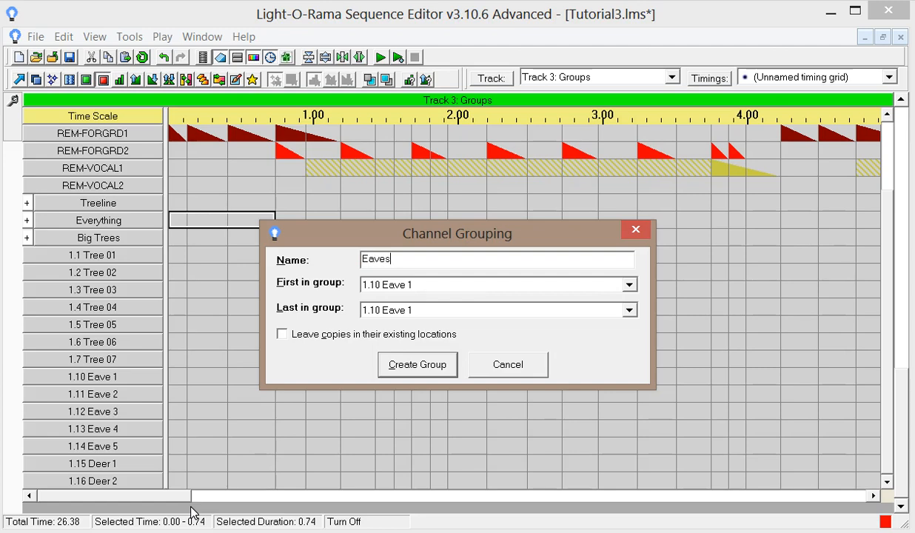
click(627, 310)
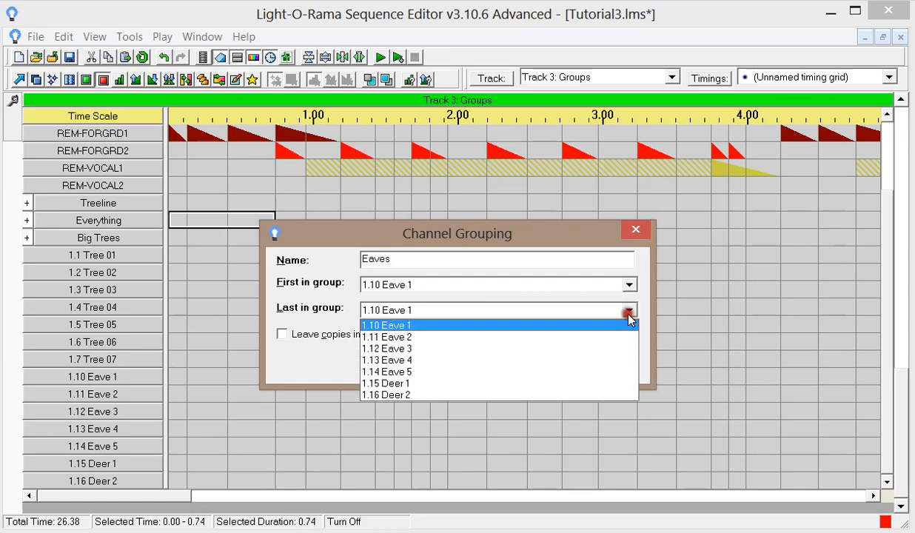
click(461, 373)
click(415, 366)
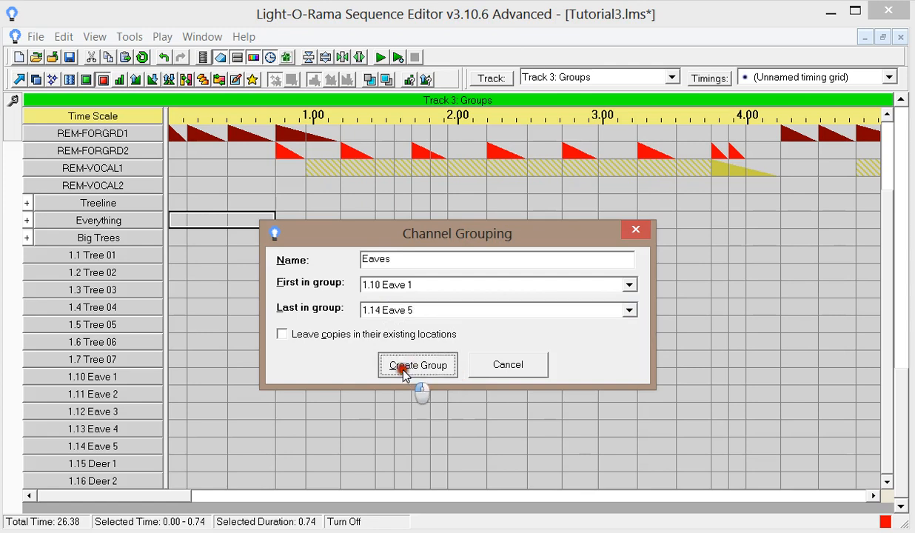
drag(93, 443, 72, 324)
Step: Group 1.15 Deer 1 through 1.16 Deer 2 as Deer, leaving copies in their existing locations, and move the group directly below Eaves
right_click(117, 459)
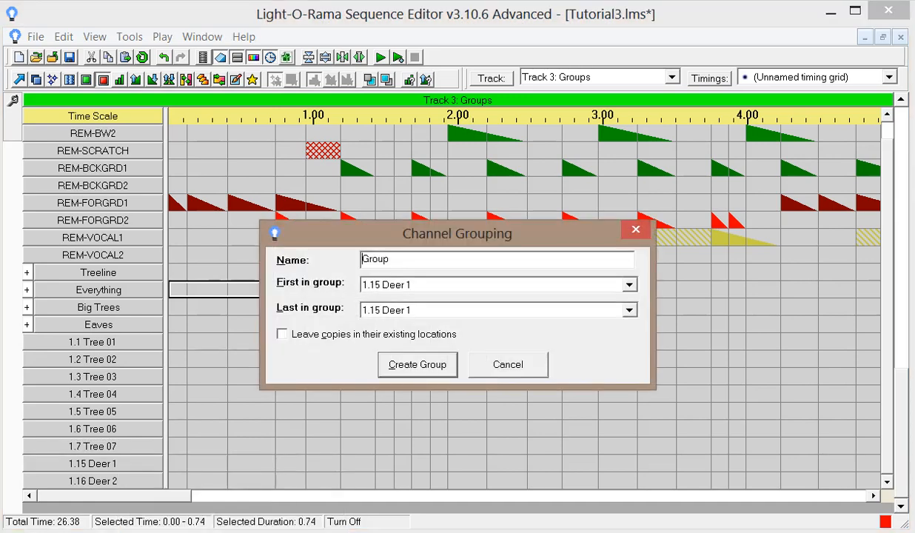
click(390, 333)
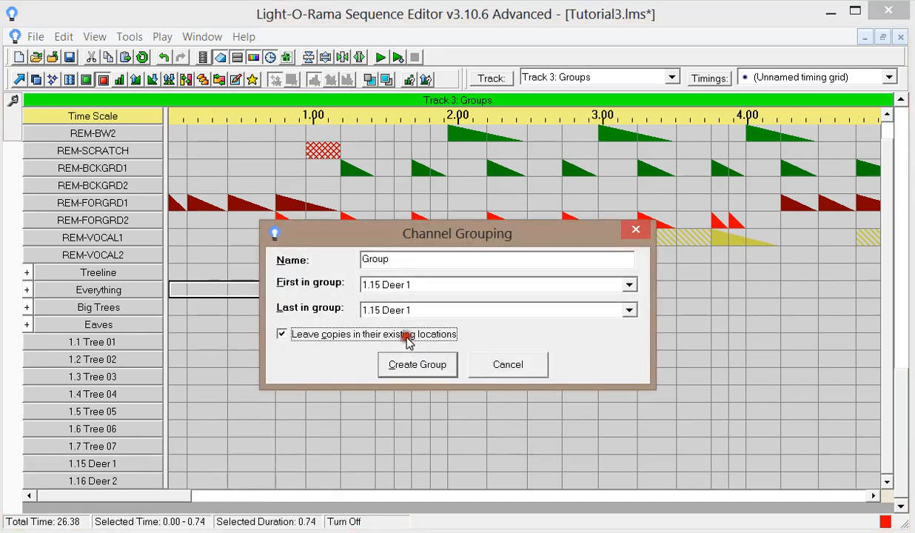
double_click(542, 260)
text(Deer)
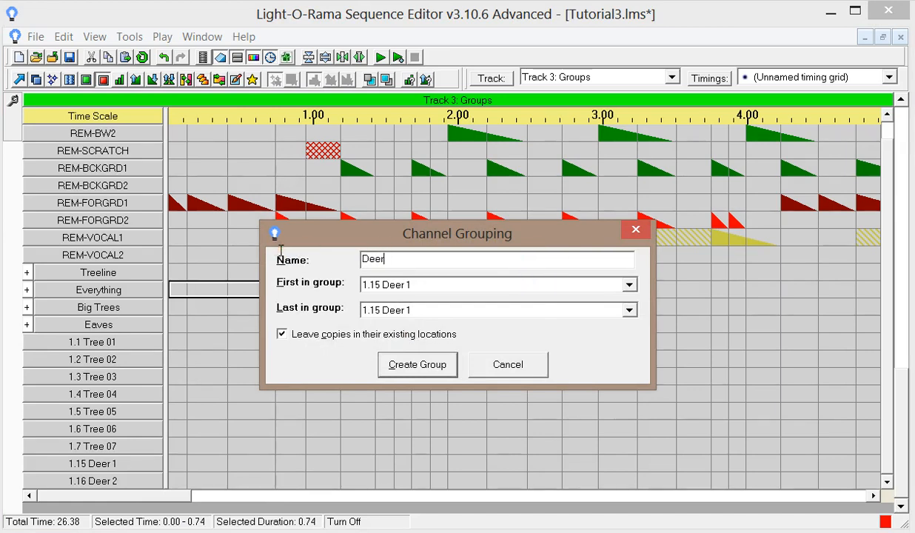
click(601, 310)
click(523, 337)
click(443, 366)
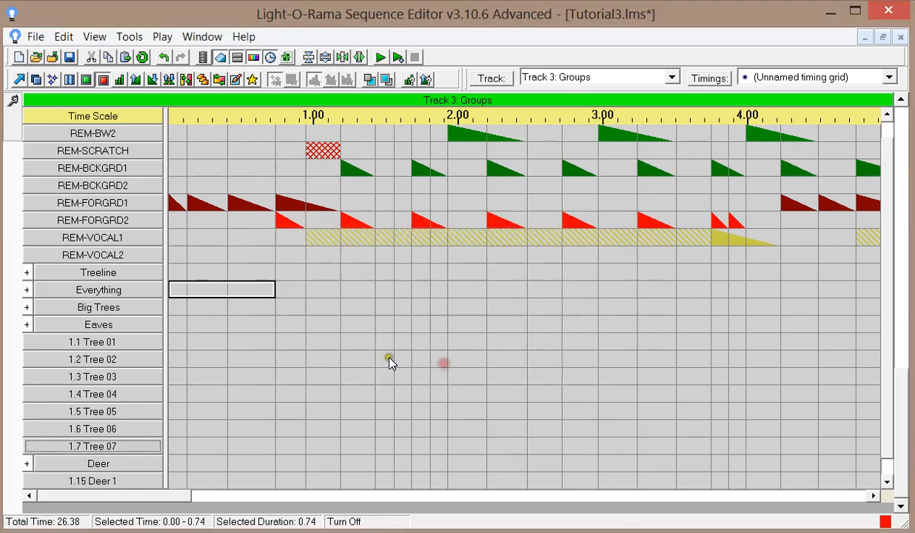
drag(104, 463, 102, 344)
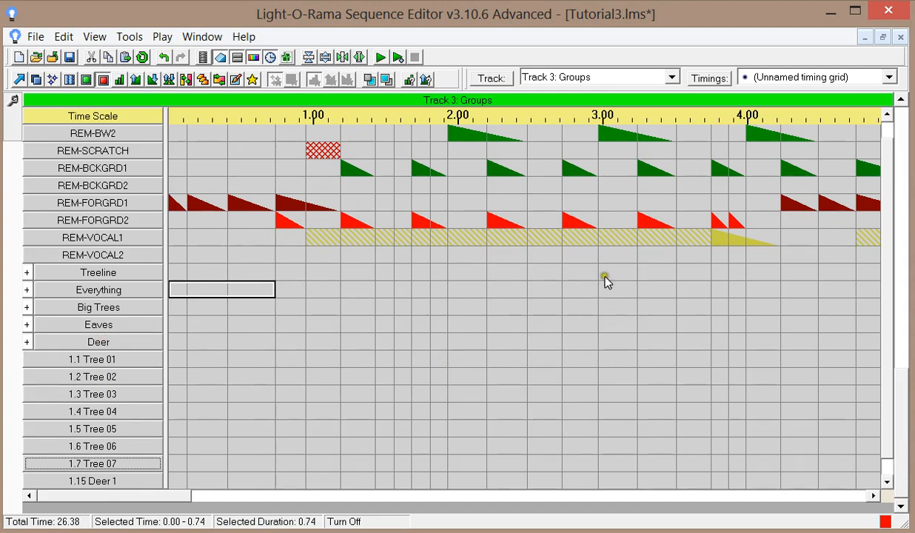
Step: Degroup the Eaves group into its individual channels
scroll(882, 246, down, 1)
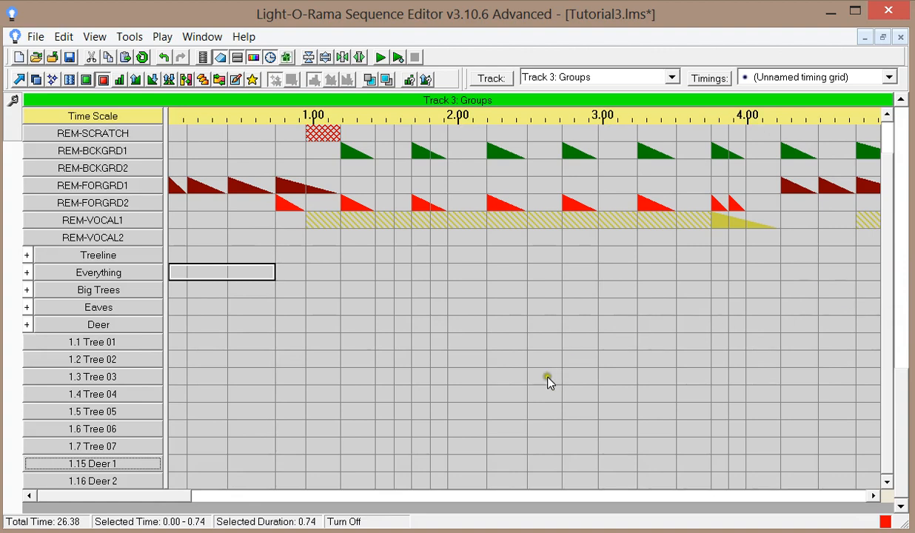
right_click(100, 313)
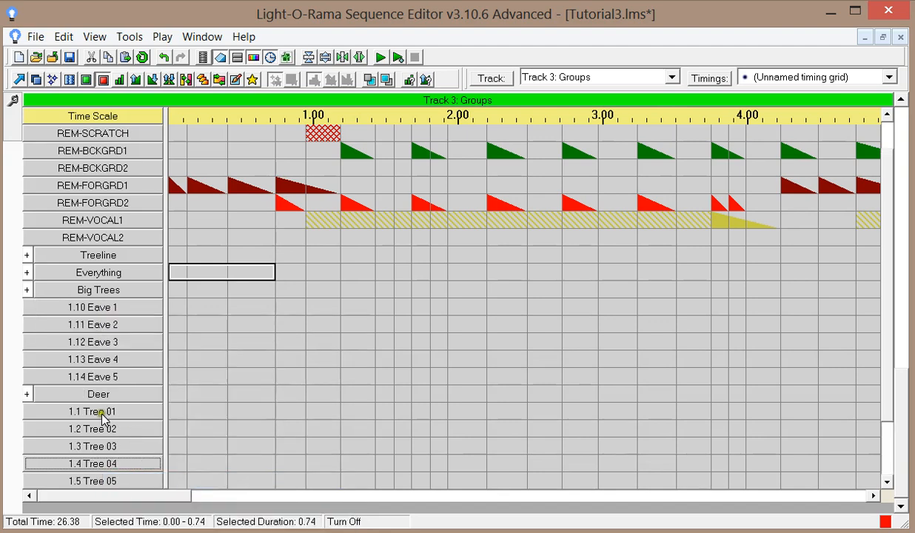
Step: Regroup 1.10 Eave 1 through 1.14 Eave 5 as Eaves, leaving copies in their existing locations, and move Deer directly below Eaves
right_click(102, 308)
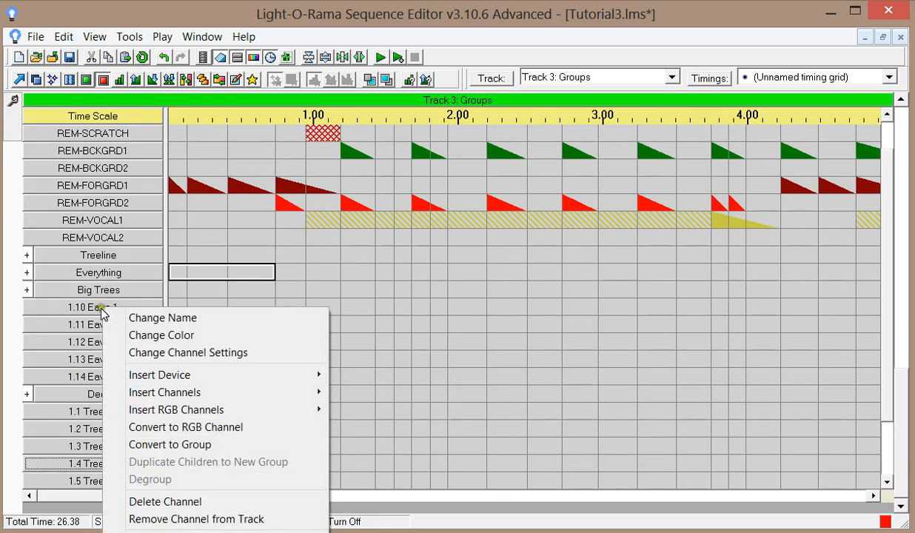
click(155, 444)
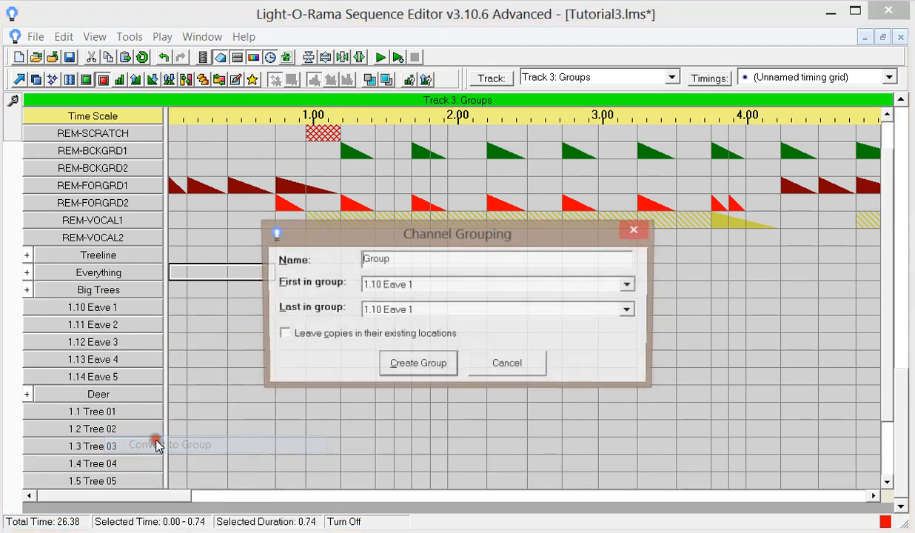
click(299, 335)
click(513, 259)
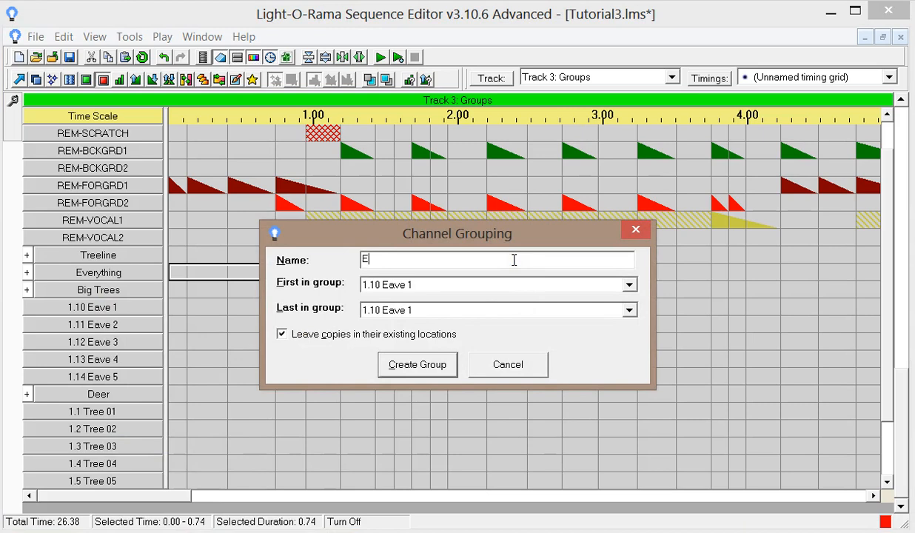
text(s)
click(628, 310)
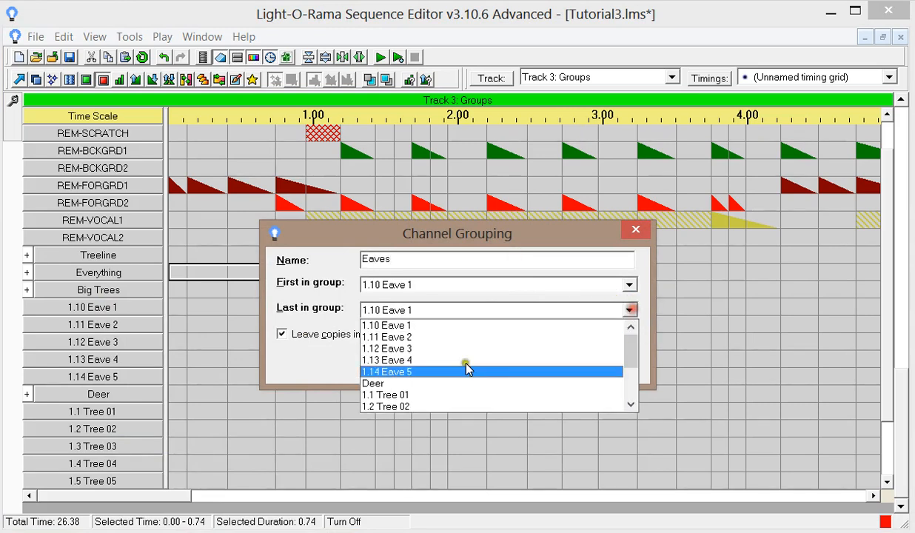
click(389, 370)
click(404, 366)
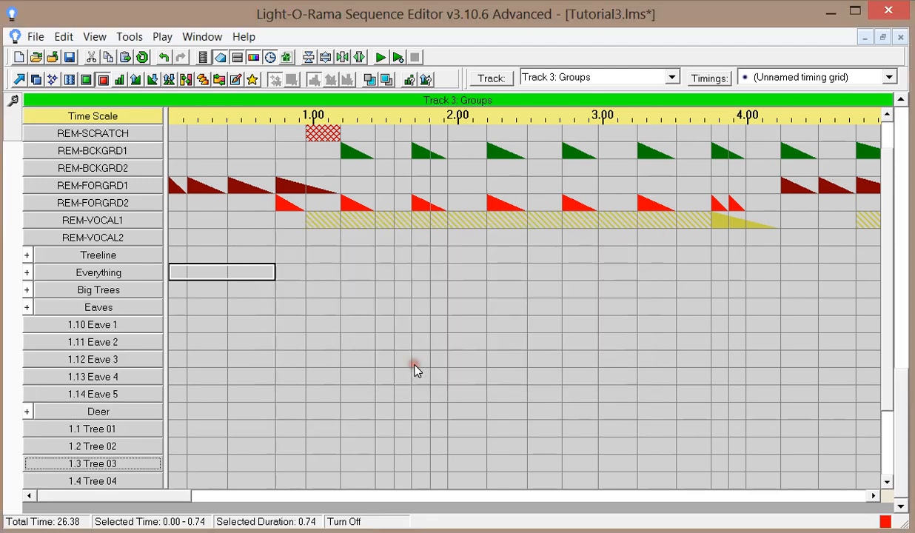
drag(110, 408, 95, 330)
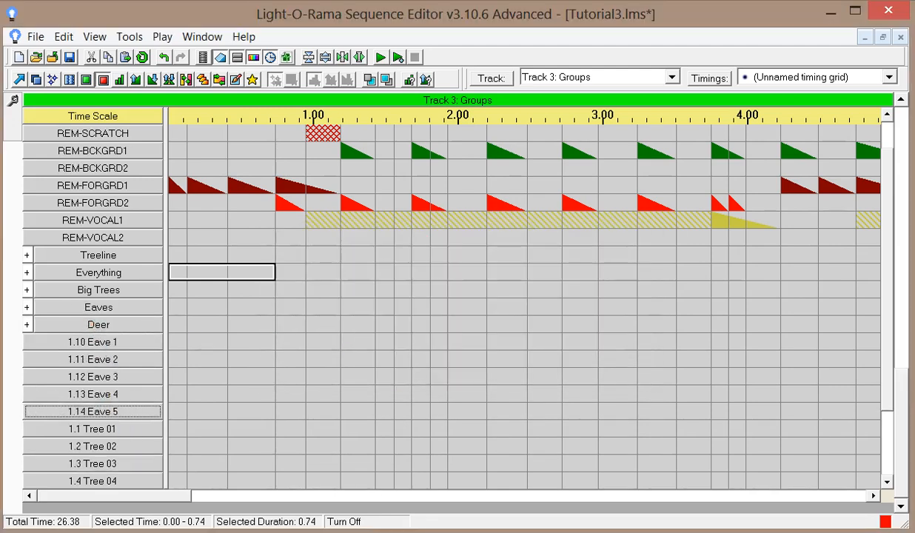
Step: Try moving 1.15 Deer 1 directly below 1.14 Eave 5, and return it to its place below 1.7 Tree 07
drag(889, 218, 888, 273)
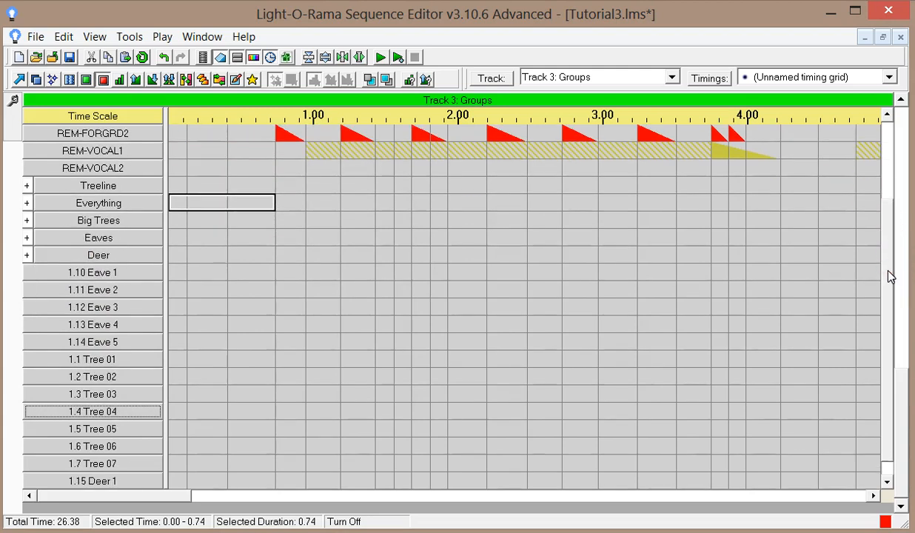
click(103, 204)
drag(92, 484, 89, 359)
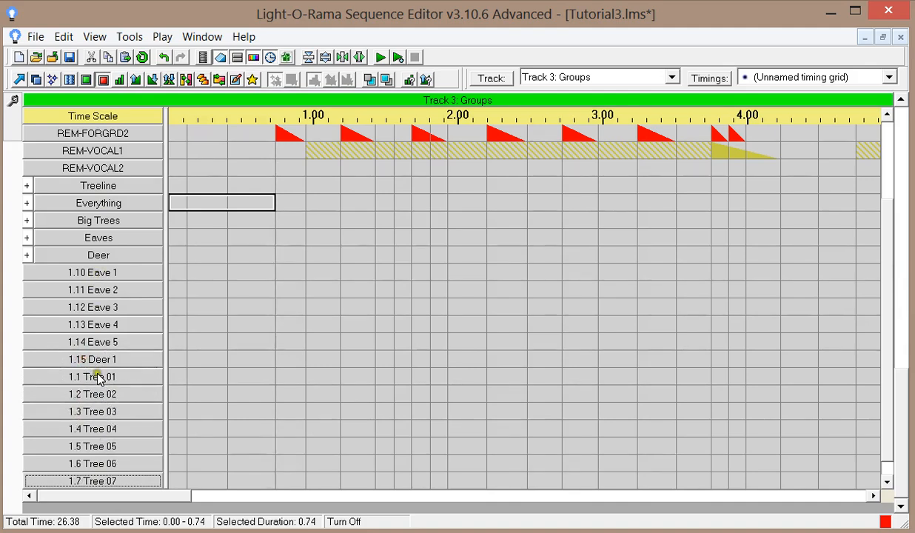
drag(95, 354, 127, 456)
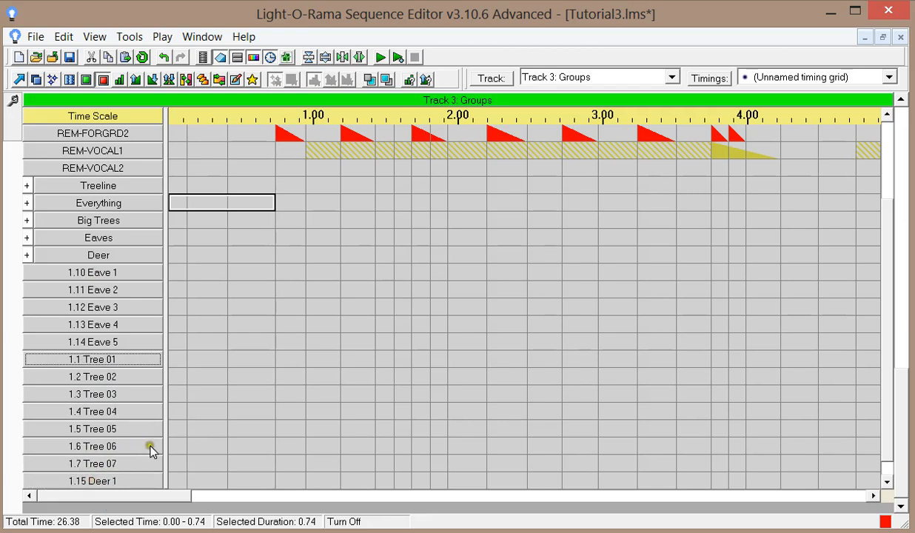
click(886, 417)
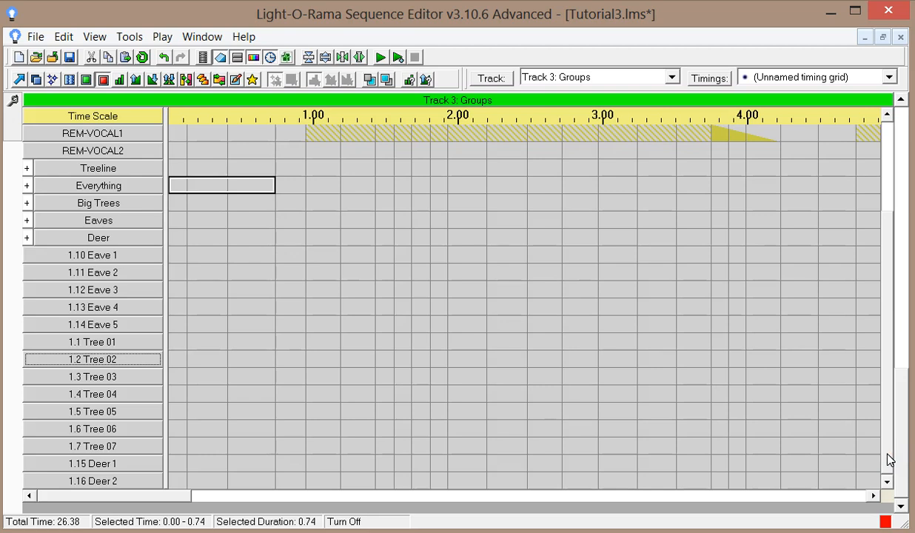
Step: Degroup the Big Trees group into its individual channels
mouse_move(12, 104)
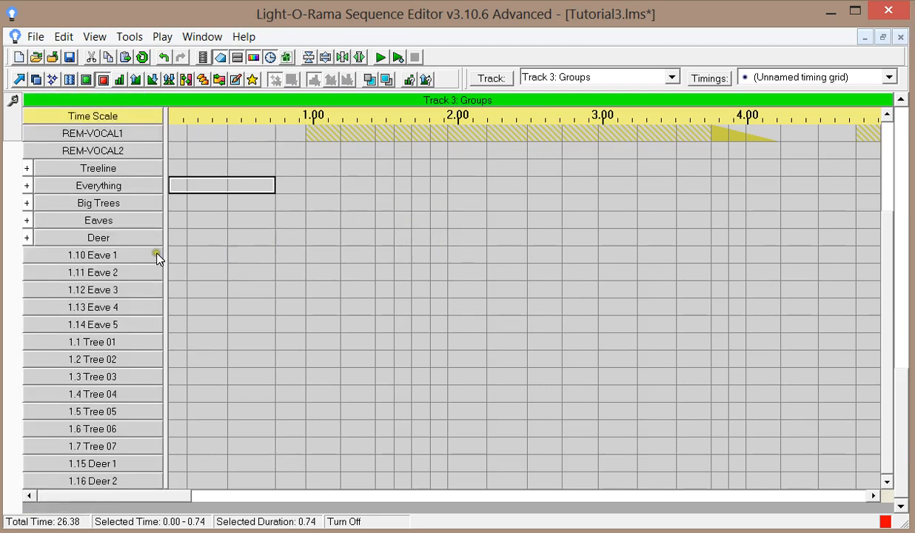
right_click(116, 207)
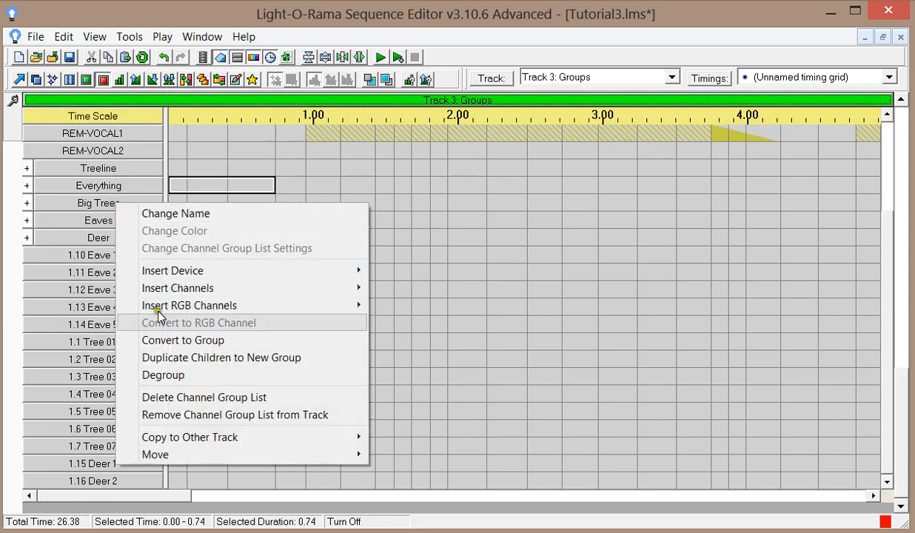
click(163, 374)
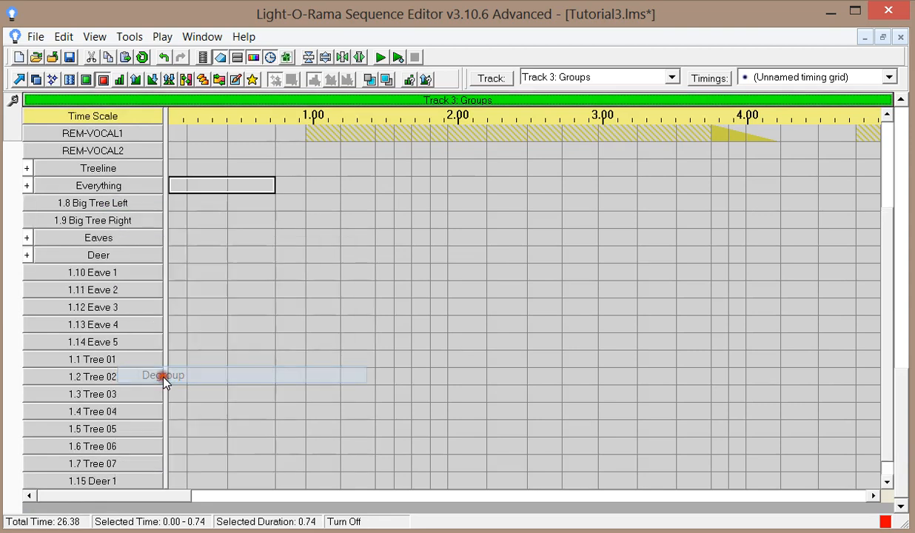
Step: Regroup 1.8 Big Tree Left through 1.9 Big Tree Right as Big Trees, leaving copies in their existing locations
right_click(120, 205)
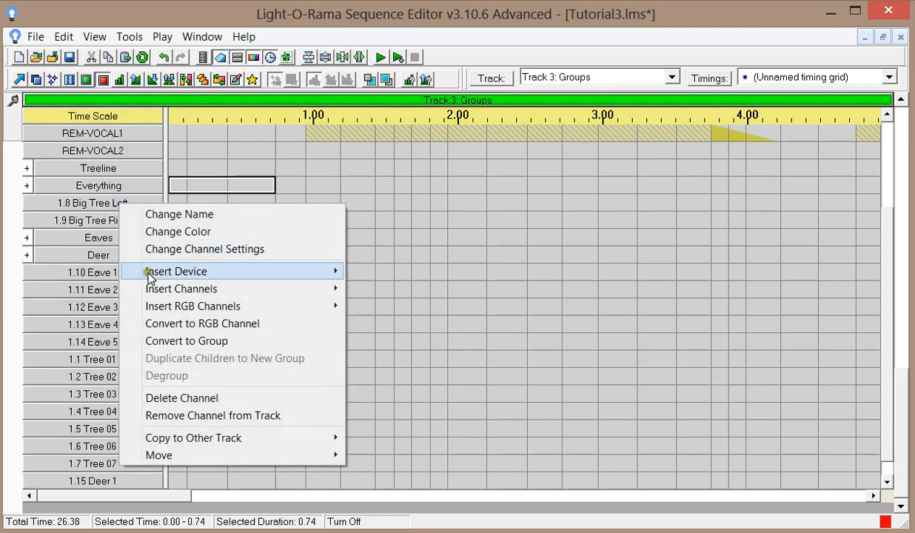
click(162, 340)
text(Big Trees)
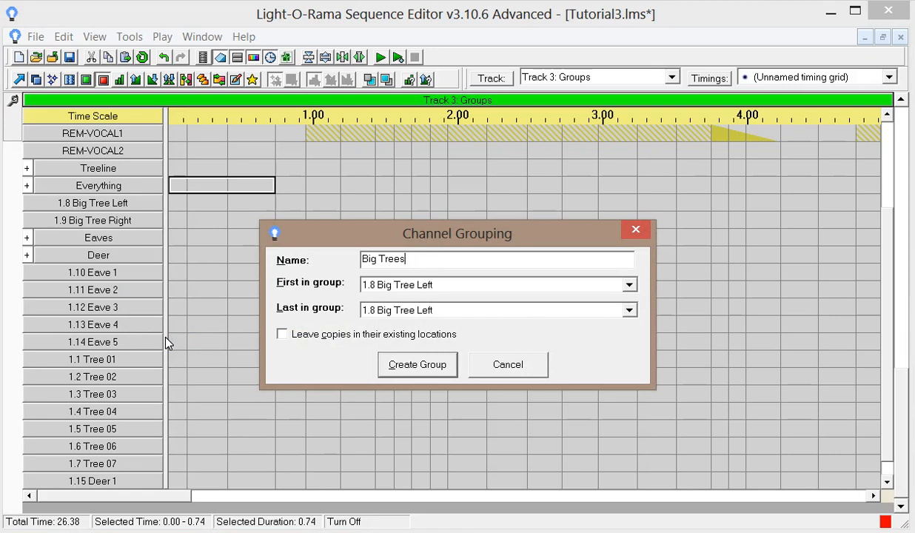
click(315, 334)
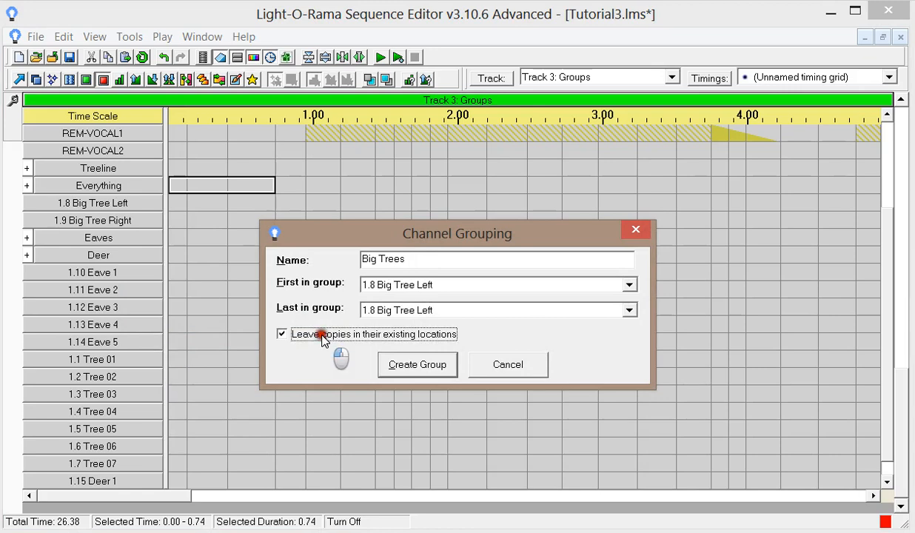
click(630, 311)
click(477, 339)
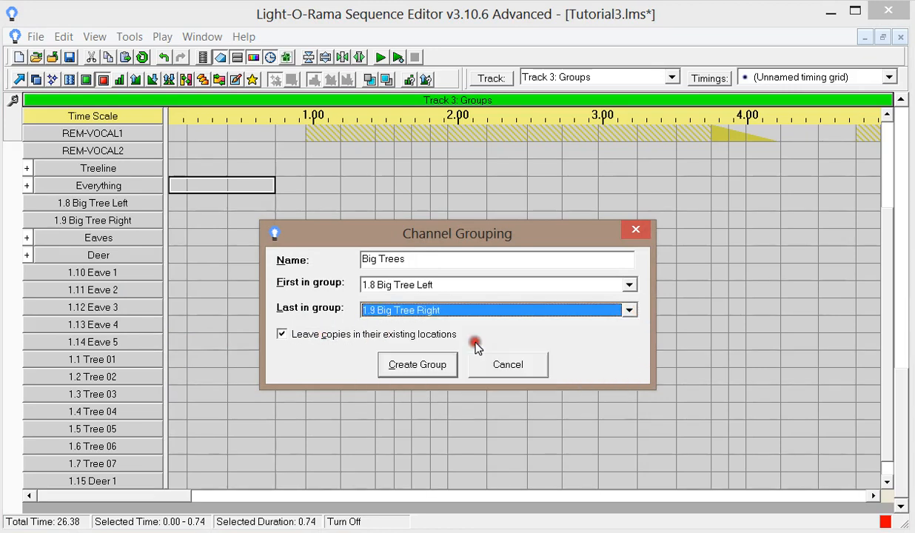
click(417, 364)
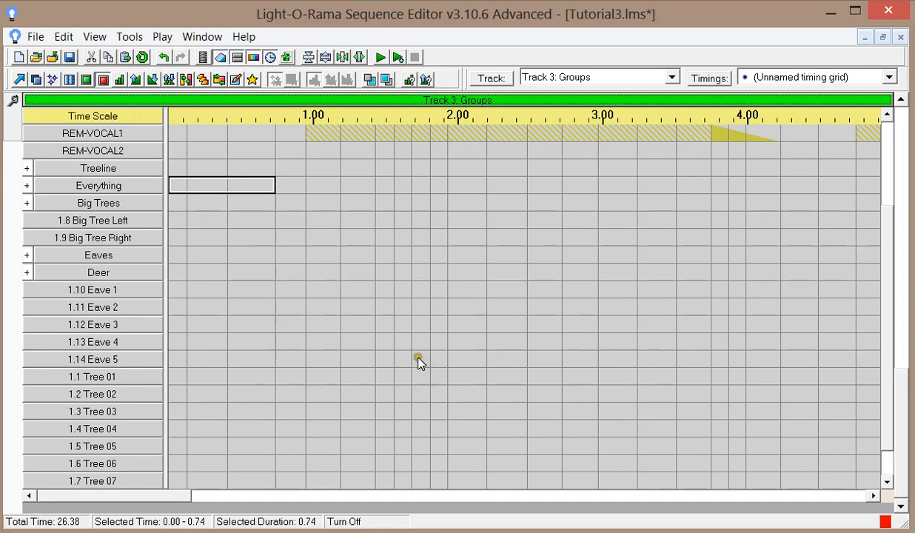
Step: Move the Eaves group directly below Big Trees and the Deer group directly below Eaves
drag(110, 254, 90, 221)
click(92, 259)
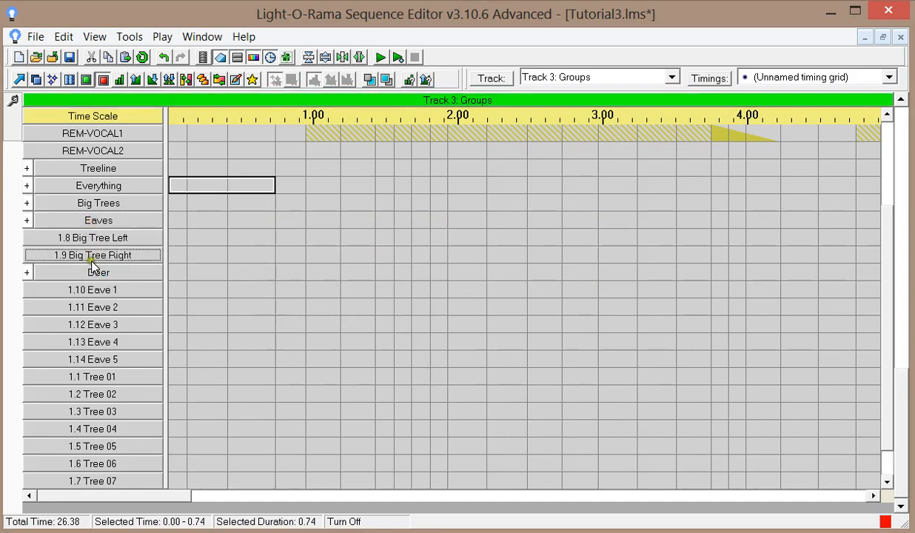
drag(97, 271, 89, 231)
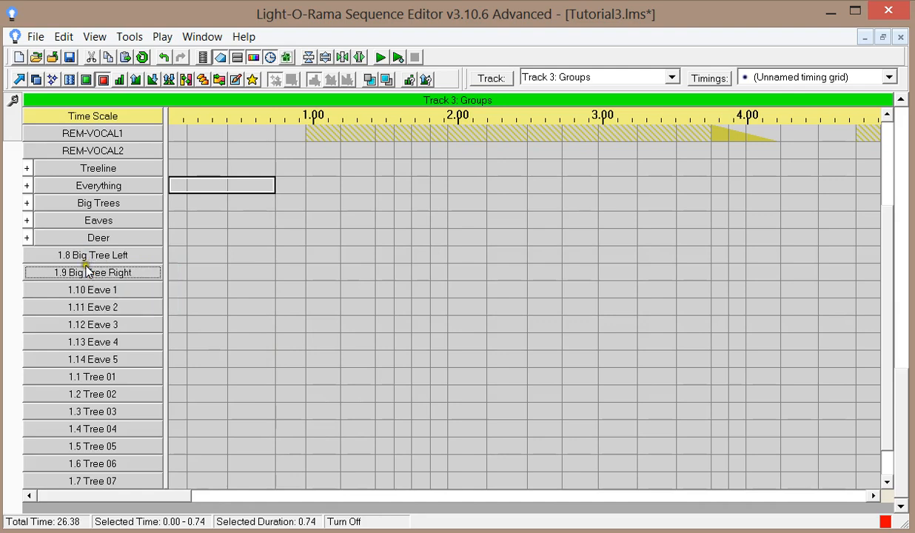
Step: Group 1.8 Big Tree Left through 1.14 Eave 5 as COLORS, leaving copies in their existing locations
right_click(100, 254)
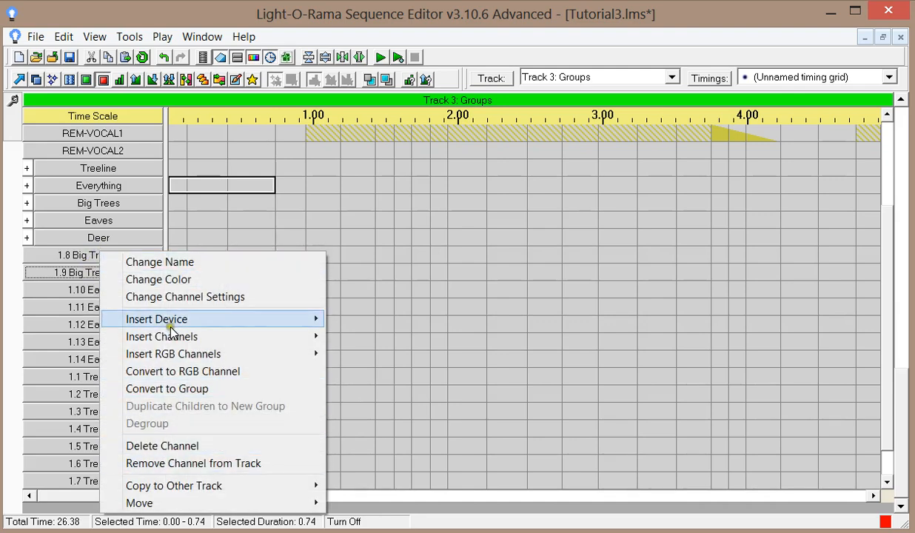
click(179, 388)
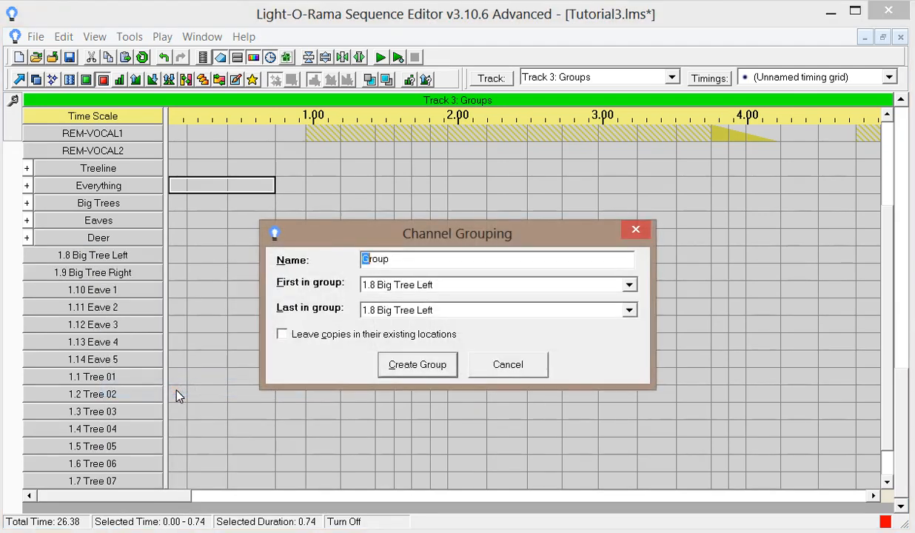
text(COLORS)
click(370, 334)
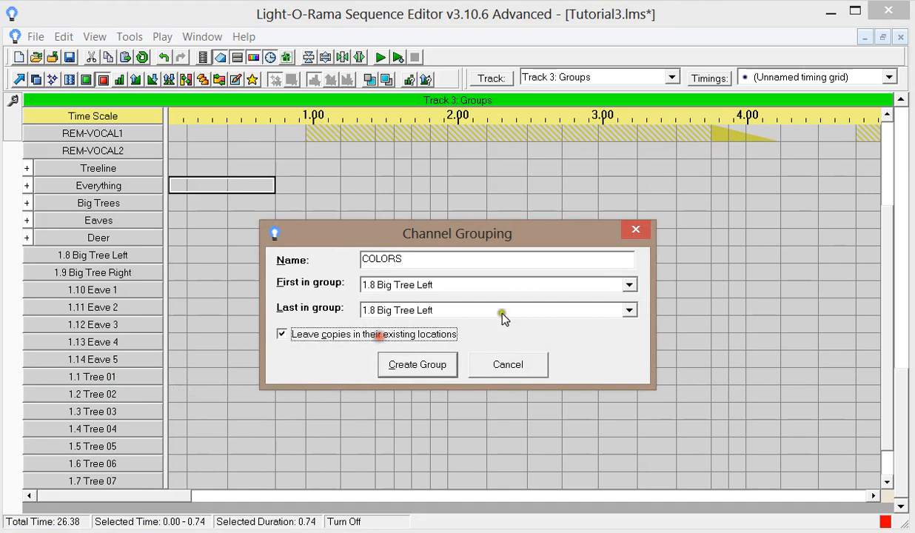
click(628, 311)
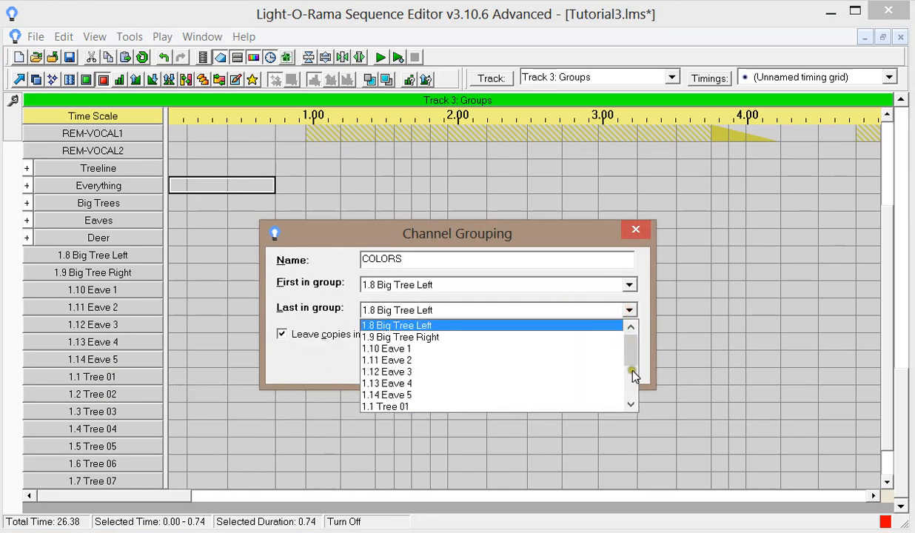
click(632, 404)
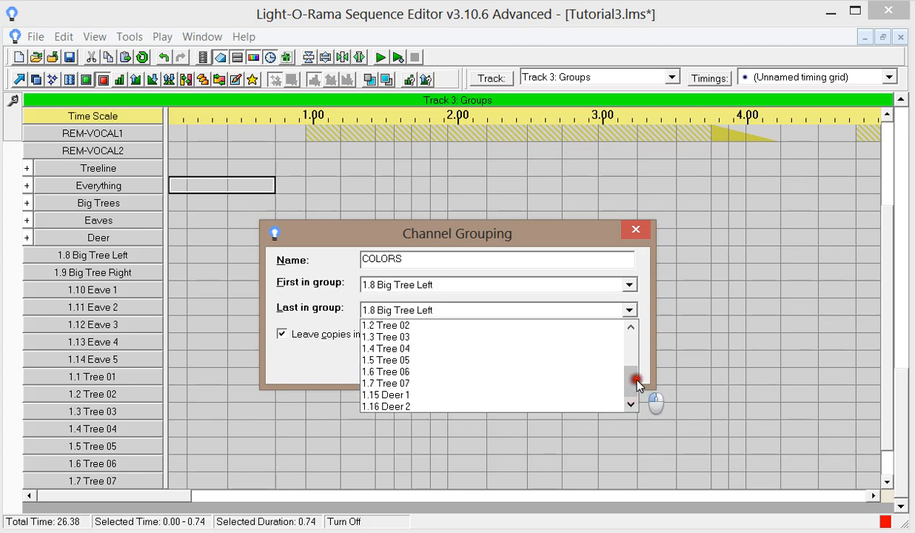
drag(635, 378, 635, 350)
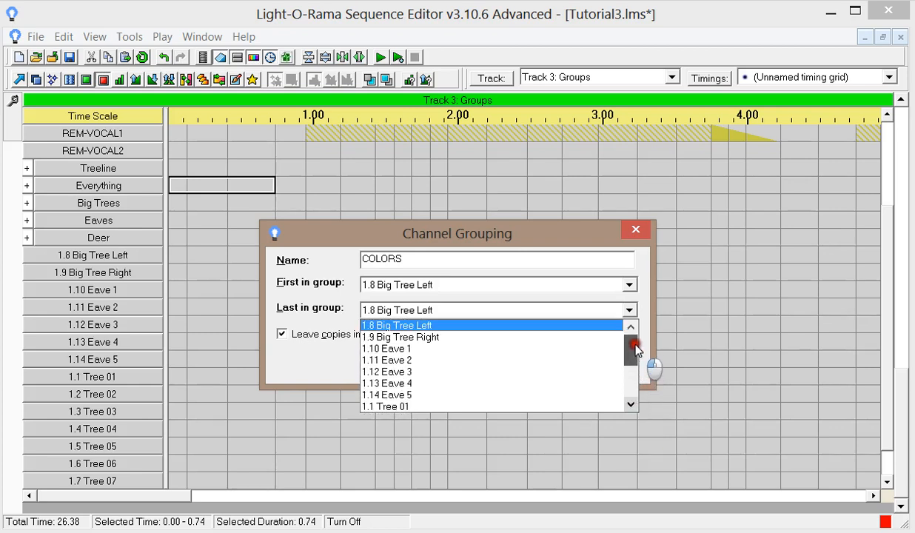
click(454, 396)
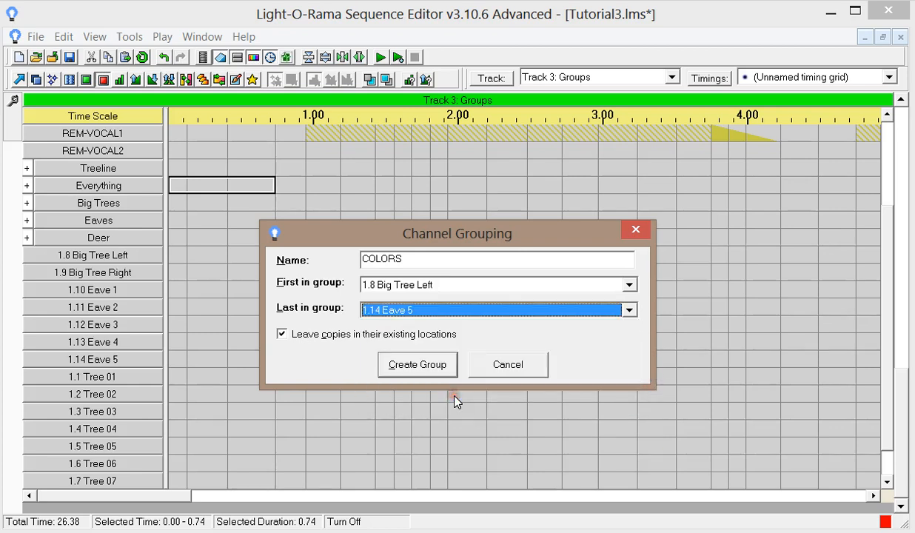
click(430, 365)
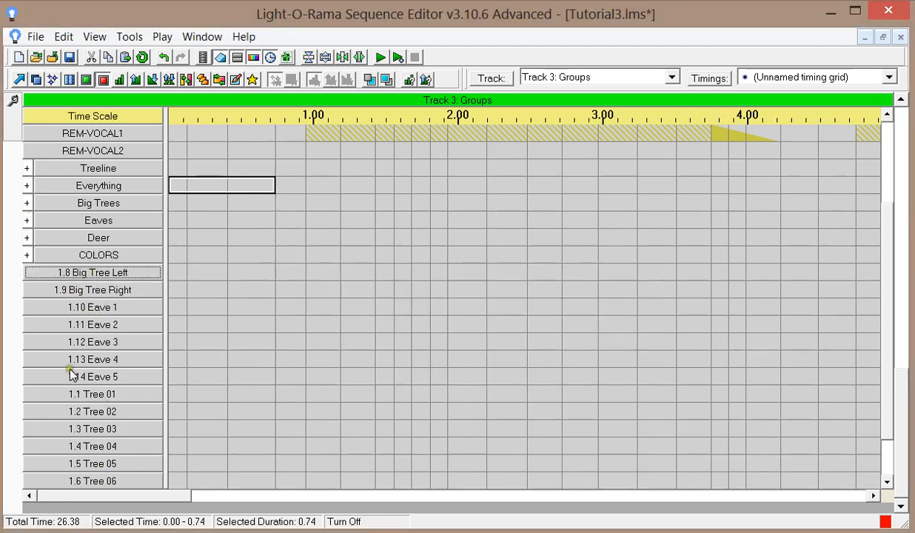
click(133, 255)
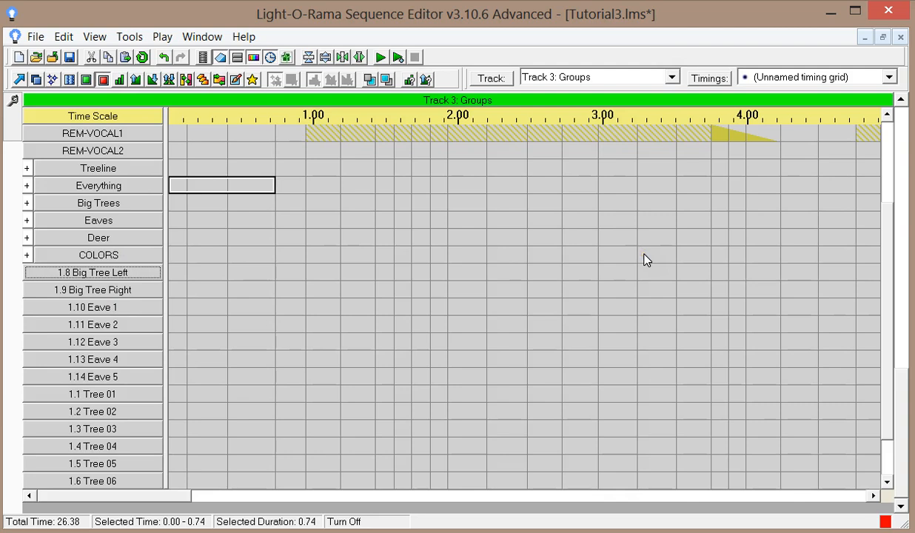
Step: Group 1.1 Tree 01 through 1.16 Deer 2 as WHITES, leaving copies in their existing locations, and move the group directly below COLORS
scroll(882, 381, down, 1)
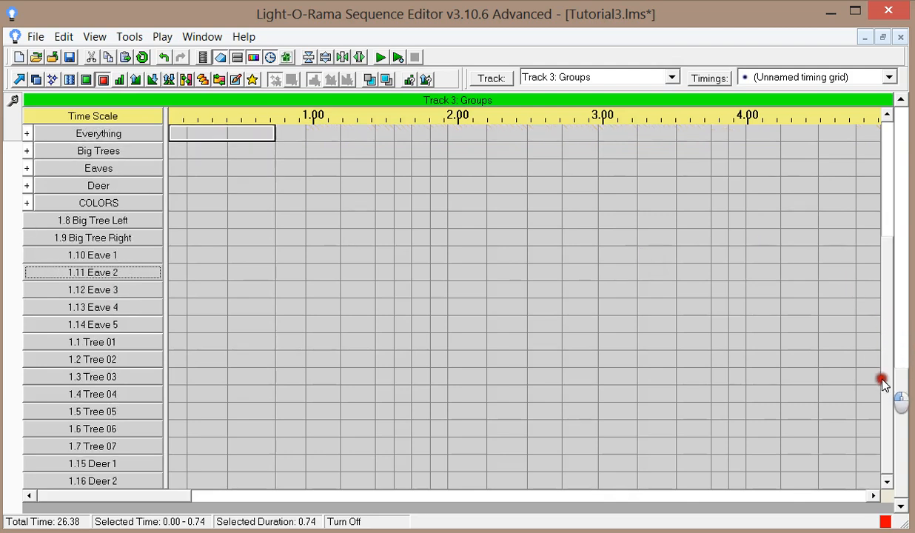
right_click(88, 346)
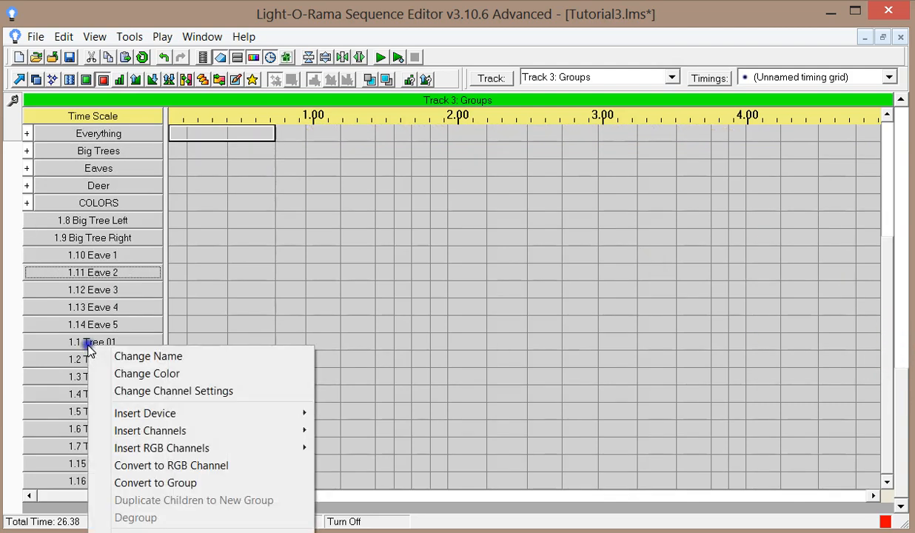
click(180, 484)
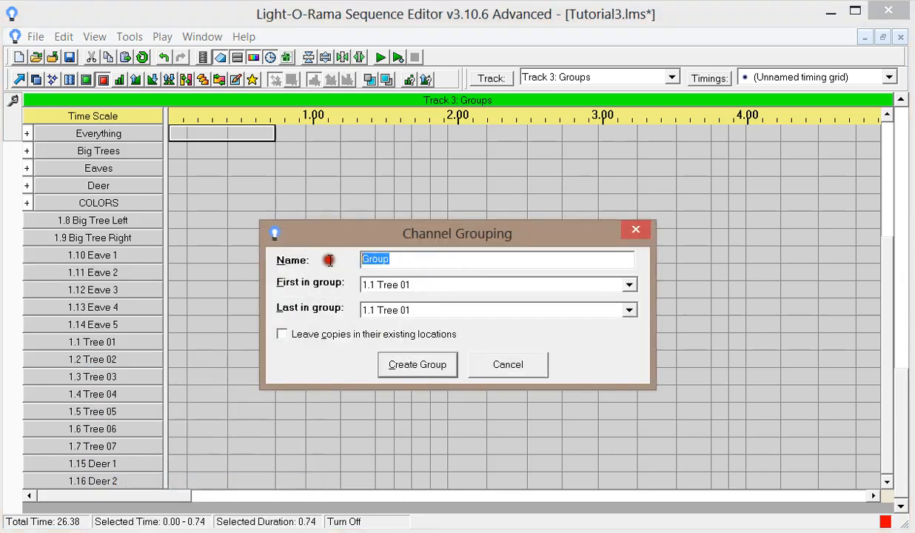
text(WHITES)
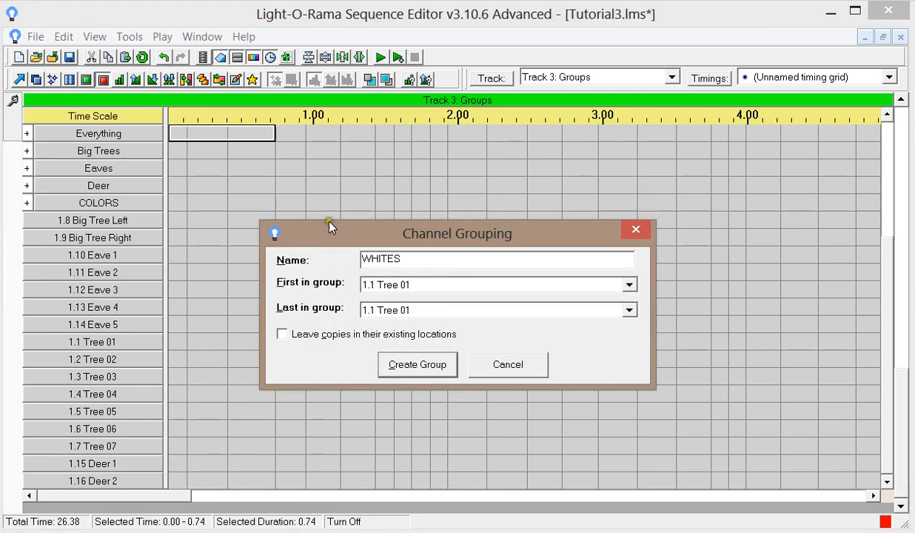
click(327, 337)
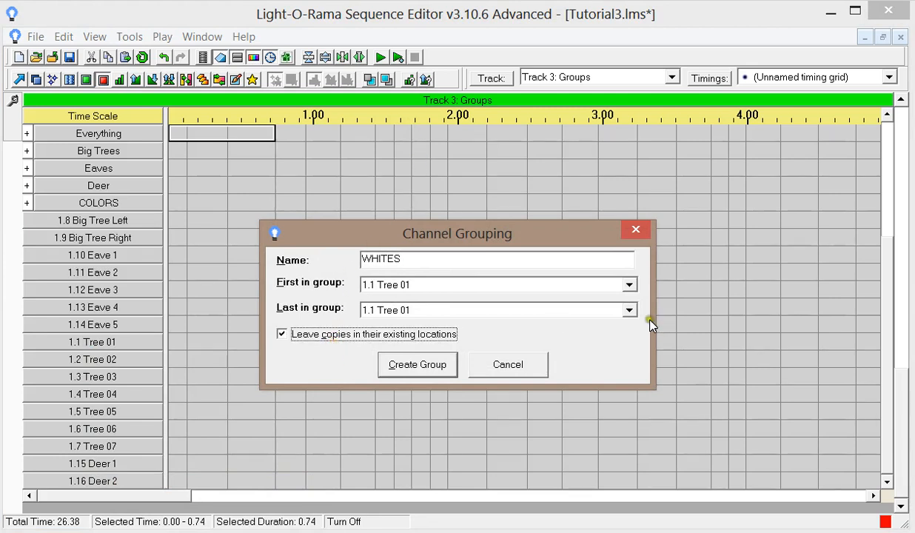
click(629, 310)
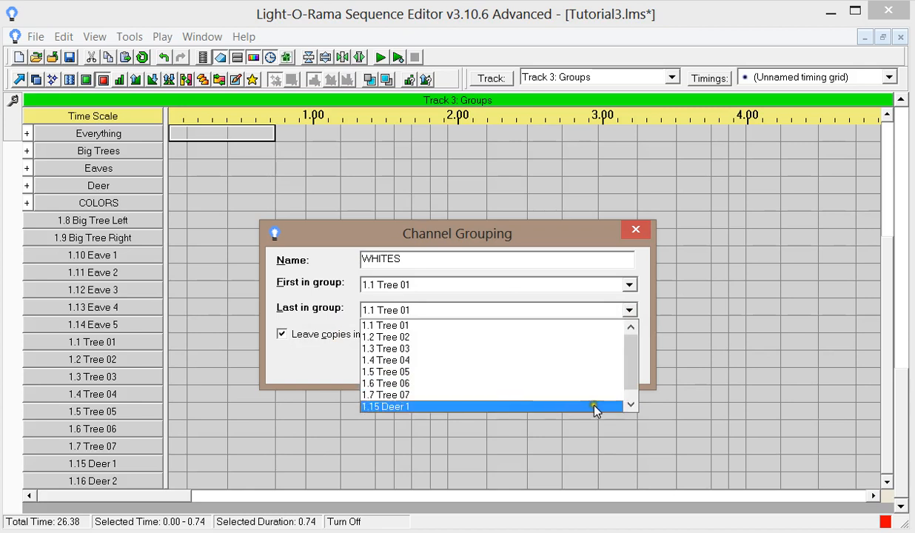
click(630, 404)
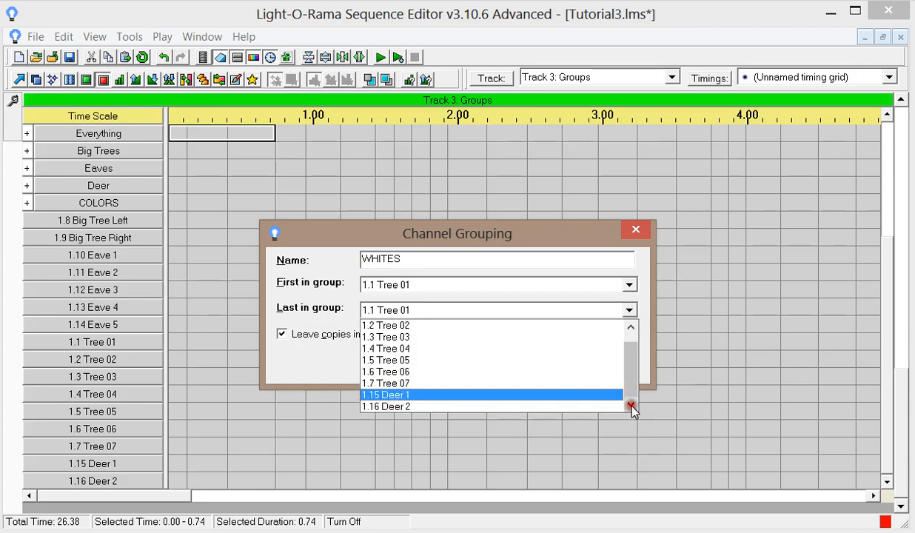
click(476, 406)
click(415, 368)
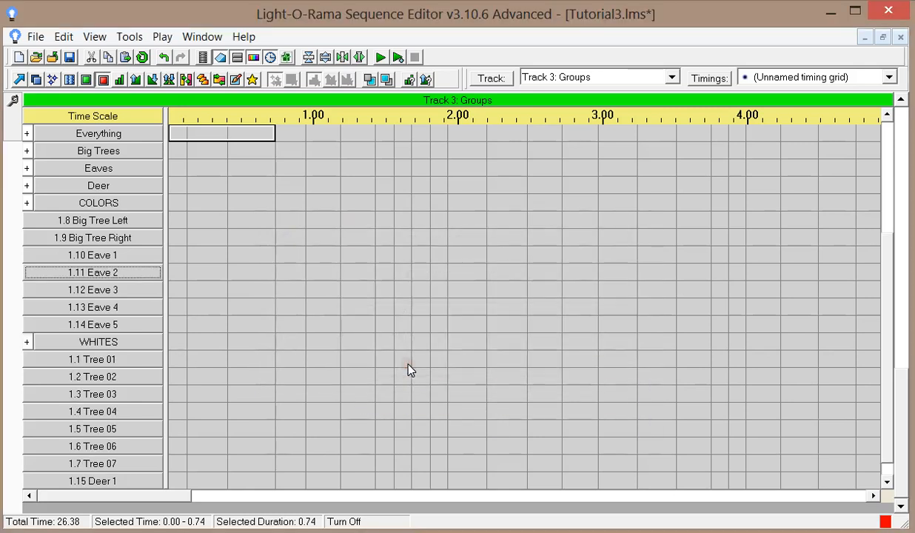
drag(116, 342, 100, 214)
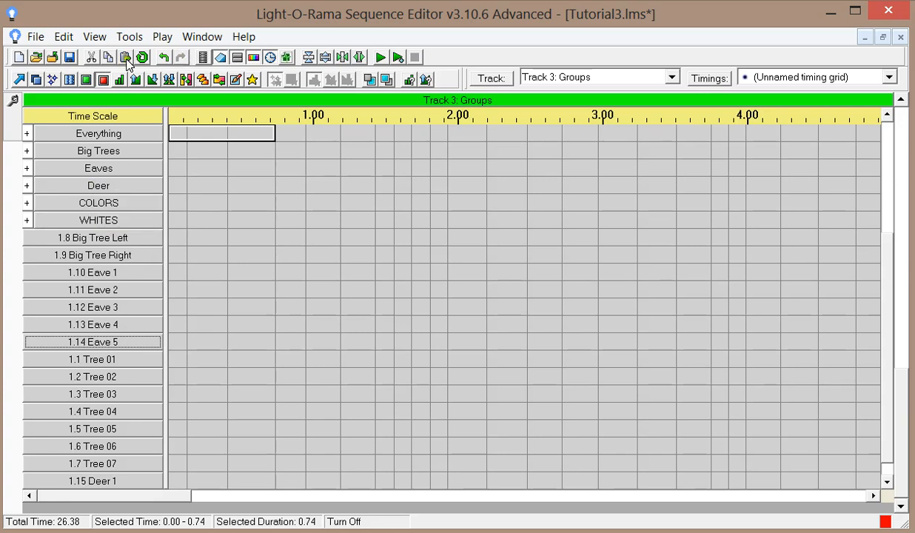
Step: Choose the Turn On tool for applying effects in the grid
click(86, 80)
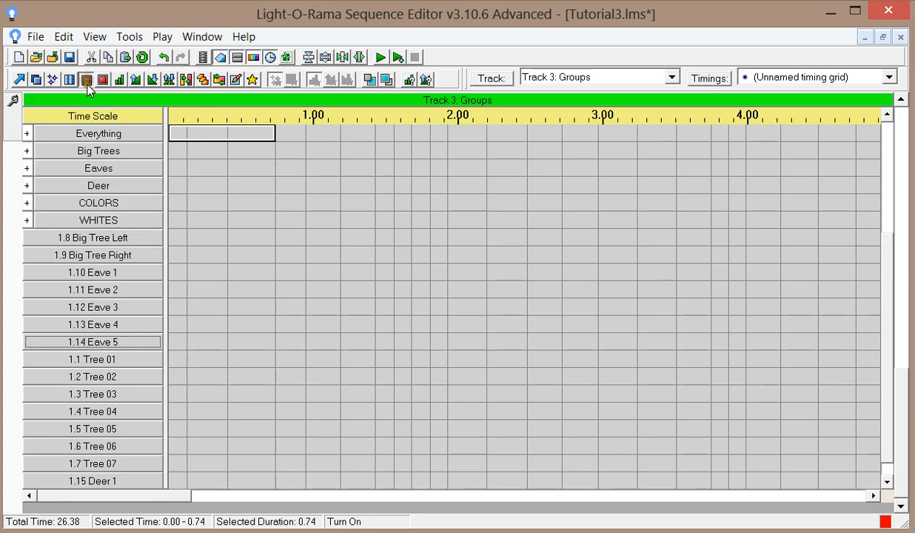
Step: Turn on alternating COLORS and WHITES cells in consecutive timing intervals from 0.13 to 1.81 seconds
click(195, 205)
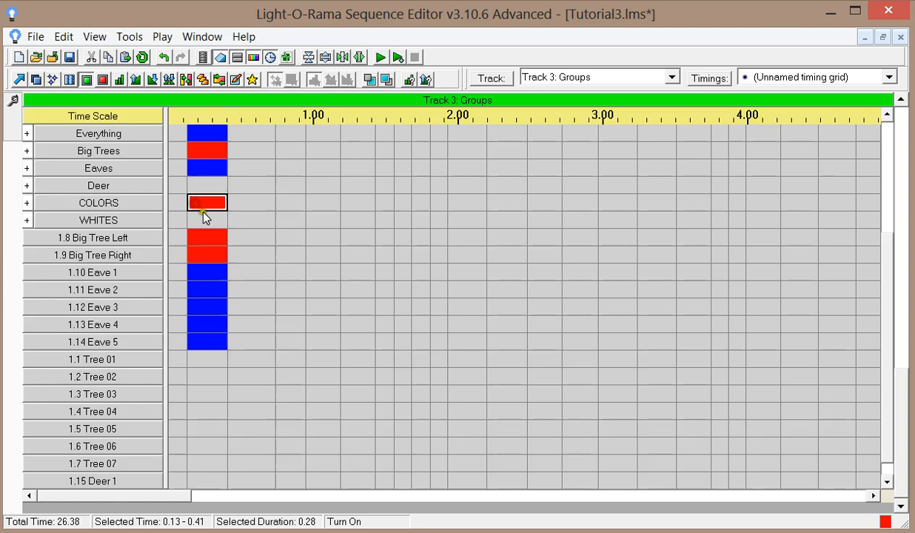
click(245, 220)
click(290, 202)
click(323, 219)
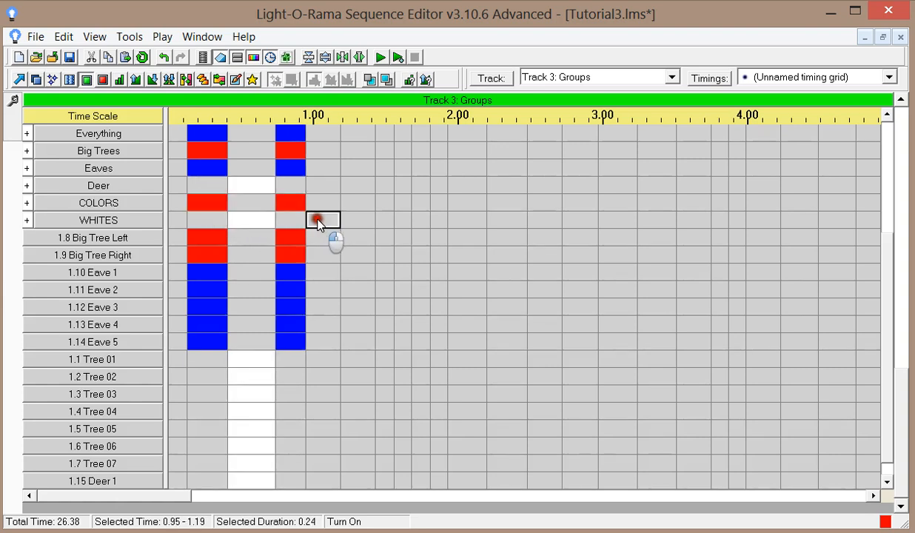
click(360, 203)
click(384, 219)
click(402, 202)
click(420, 219)
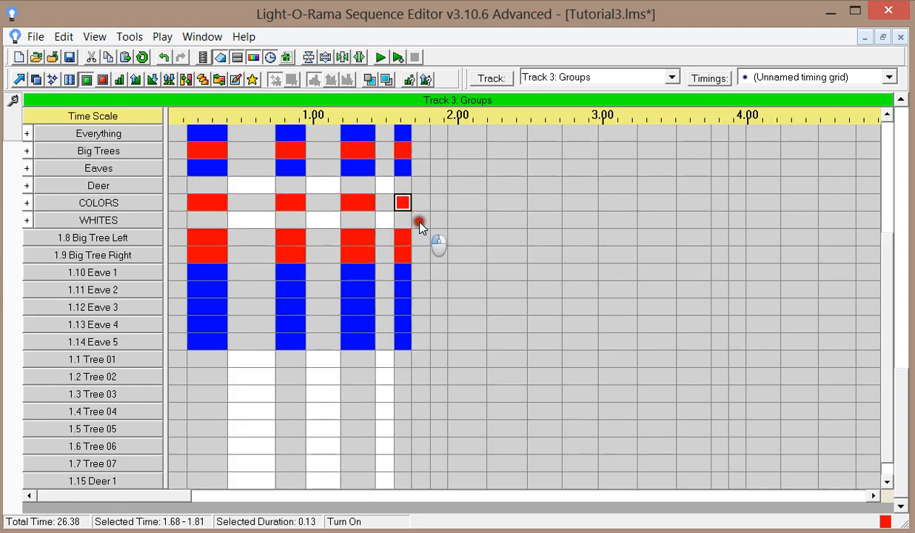
Step: Select the two Big Tree channels from 0.00 to 1.81 seconds, then play and stop the sequence in the animation preview
click(19, 80)
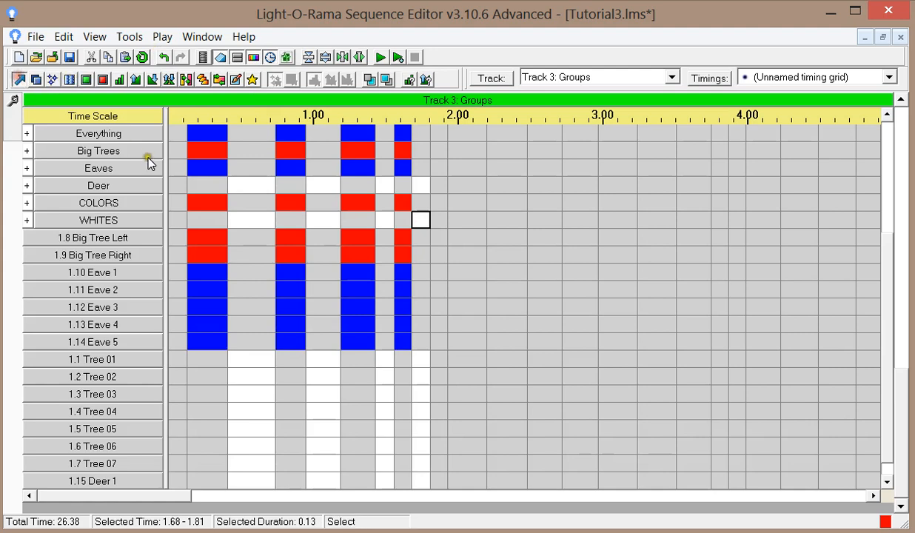
drag(176, 235, 426, 253)
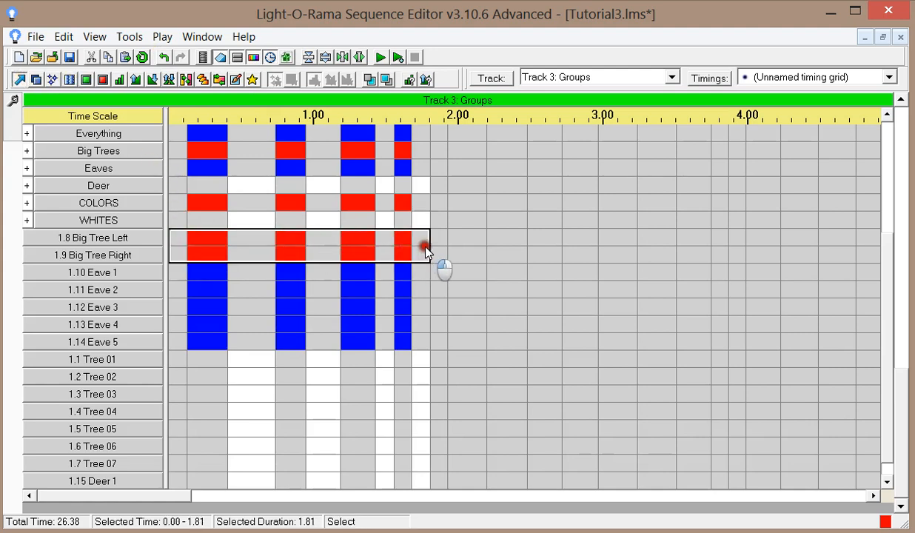
click(204, 56)
click(69, 46)
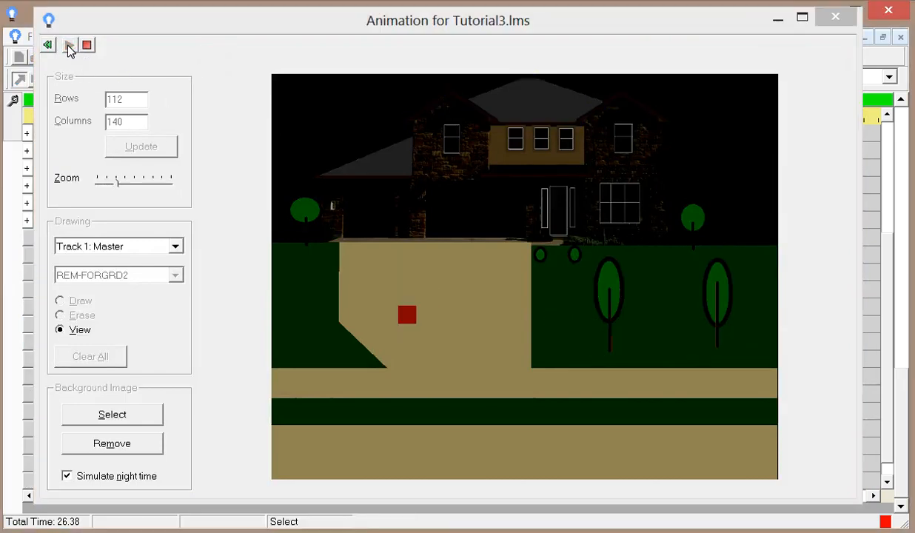
click(87, 46)
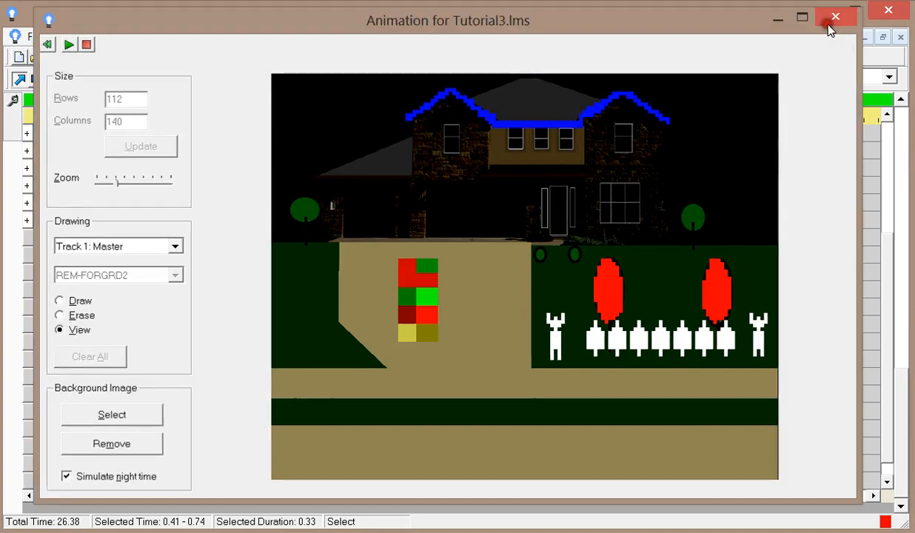
click(829, 26)
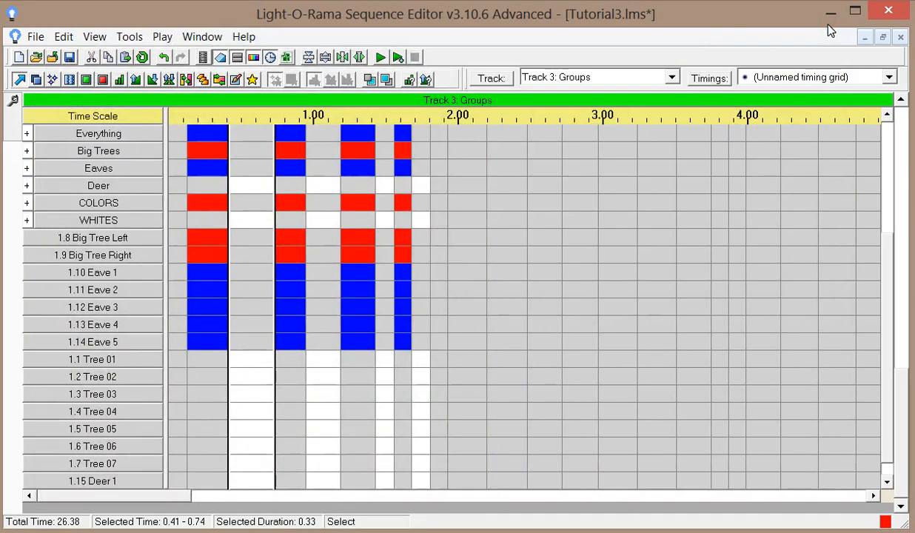
Step: Turn off the Everything, Big Trees and Eaves cells from 0.00 to 1.93 seconds and examine the display in the animation preview
click(103, 79)
drag(178, 138, 433, 164)
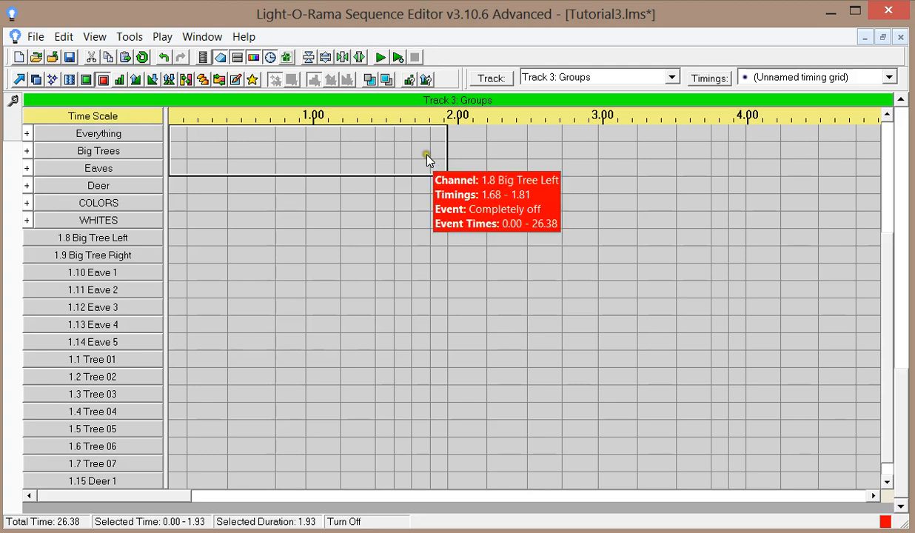
click(203, 57)
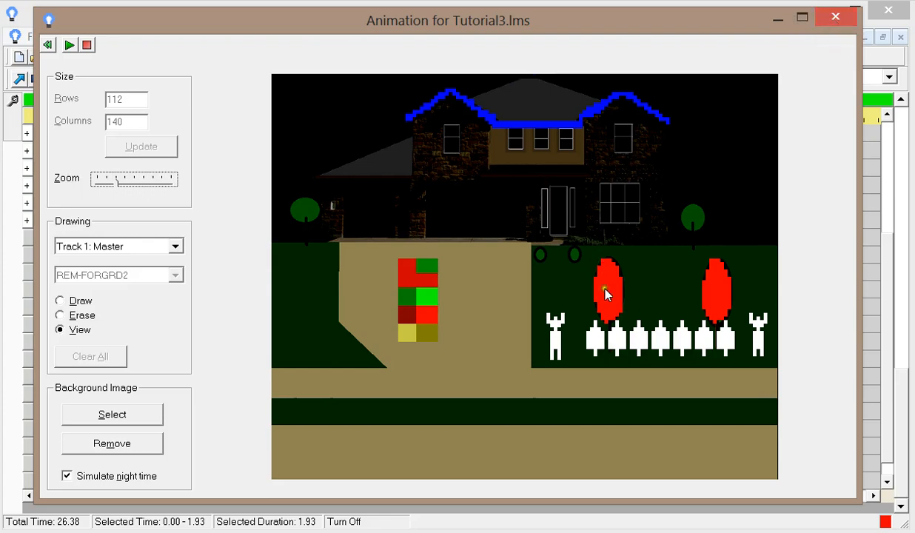
click(836, 19)
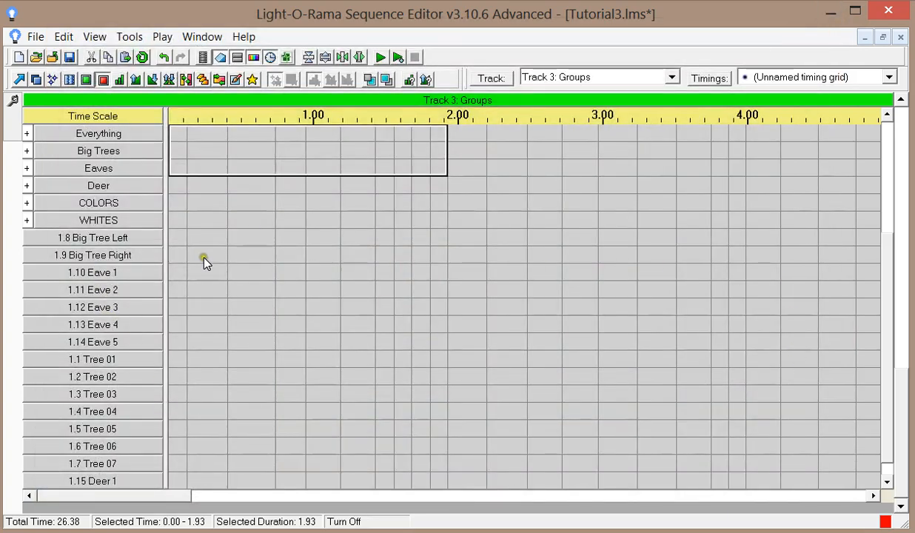
right_click(96, 362)
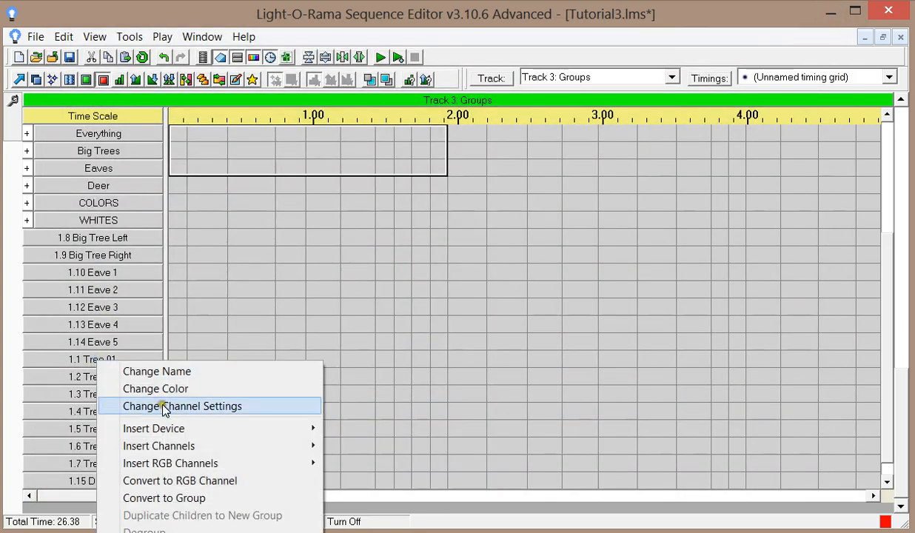
click(205, 498)
text(YARD)
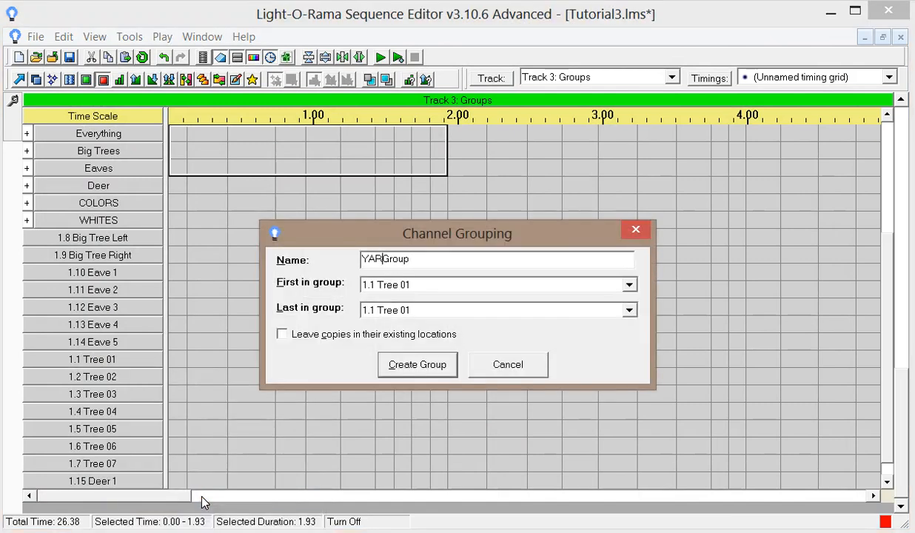
key(shift+Right)
key(shift+Right)
key(shift+Right)
key(shift+Right)
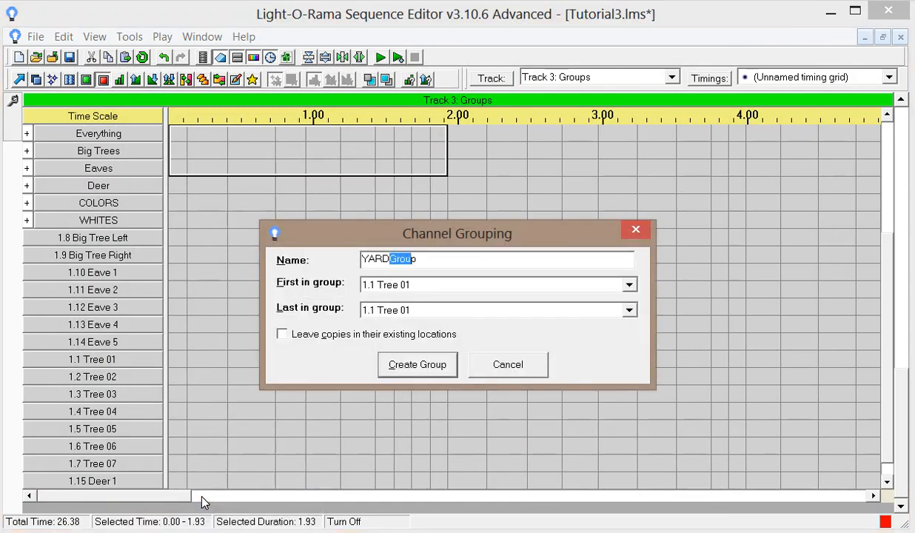
key(Delete)
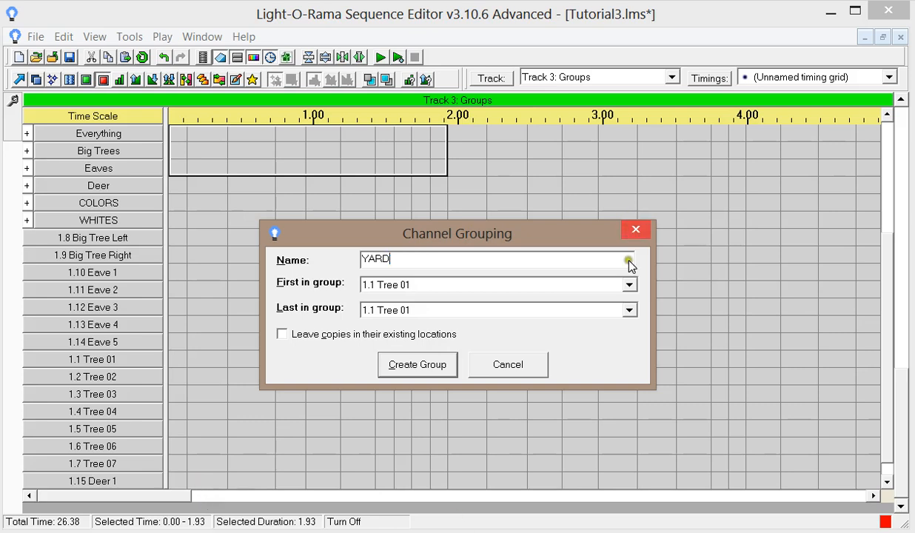
click(628, 309)
click(632, 405)
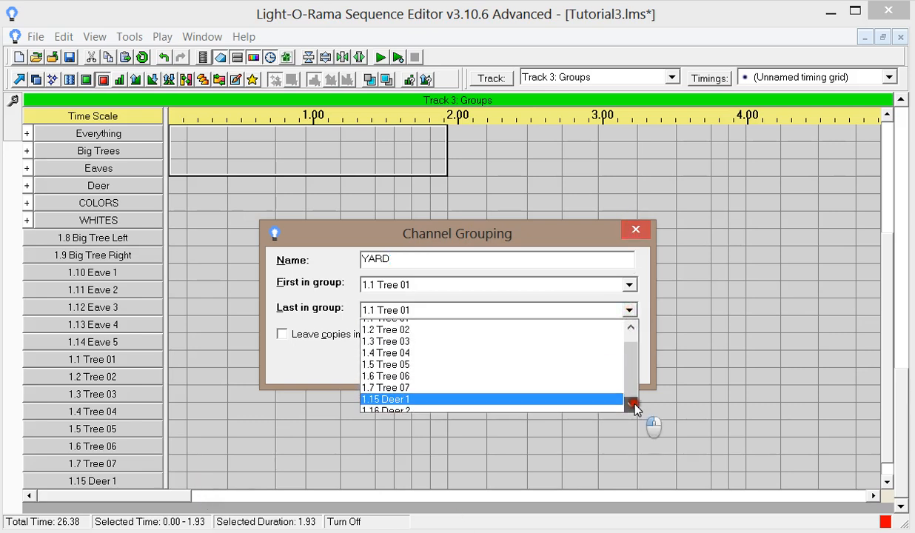
click(591, 411)
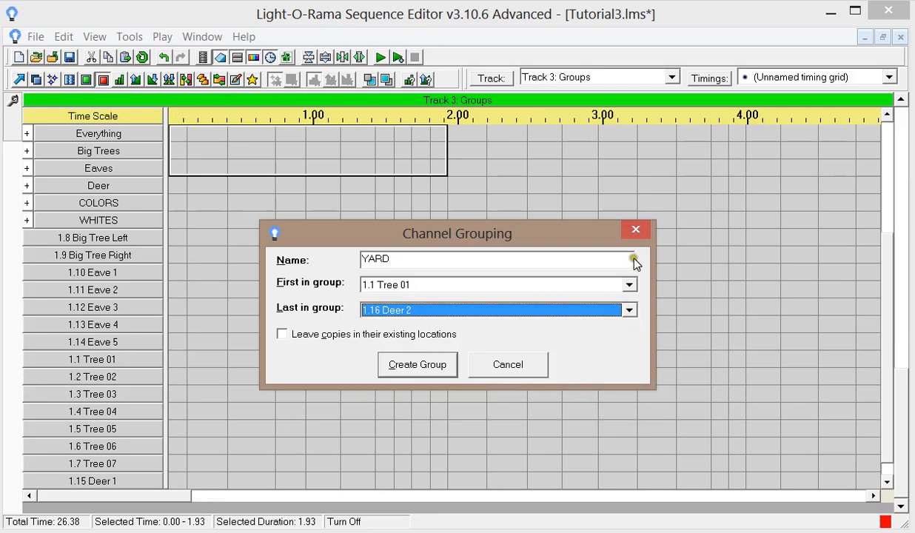
click(537, 372)
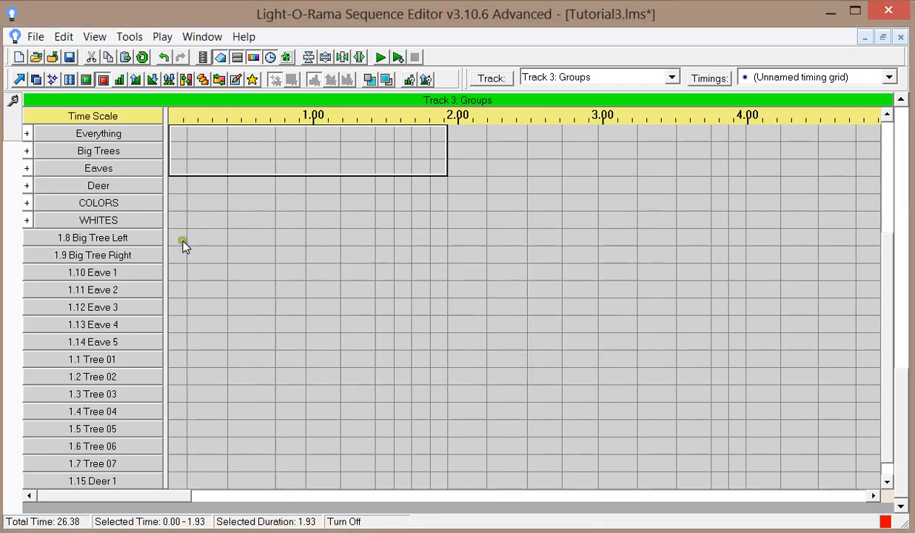
Step: Move the Big Tree Right and Big Tree Left channels below Eave 5, directly above Tree 01
right_click(130, 239)
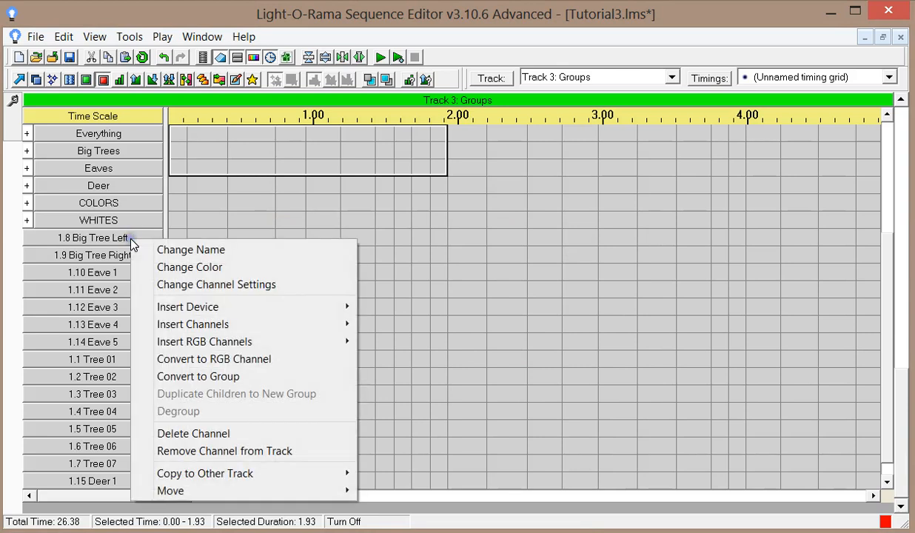
click(451, 416)
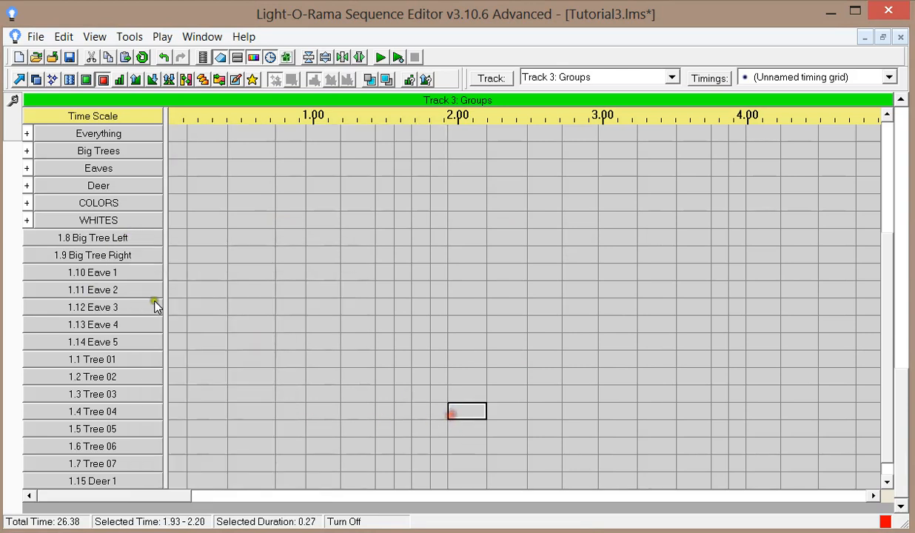
drag(79, 250, 72, 336)
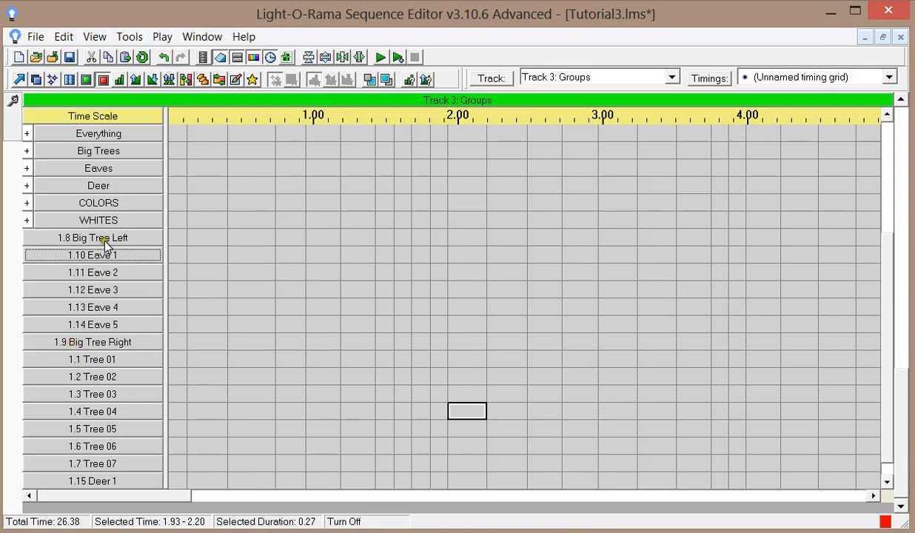
mouse_move(101, 236)
mouse_down()
mouse_move(94, 349)
mouse_move(109, 342)
mouse_up()
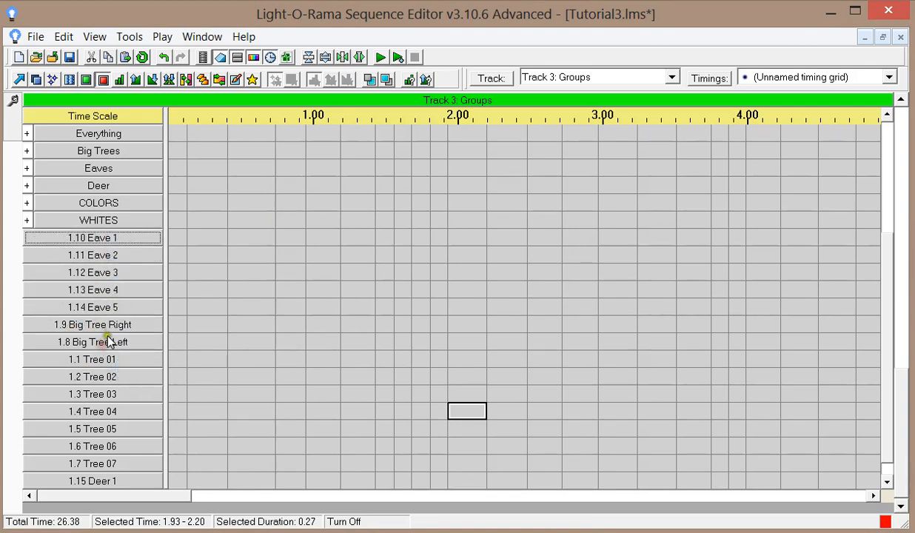
Step: Group channels 1.9 Big Tree Right through 1.16 Deer 2 as YARD, leaving copies in place, and move the group directly below WHITES
right_click(107, 331)
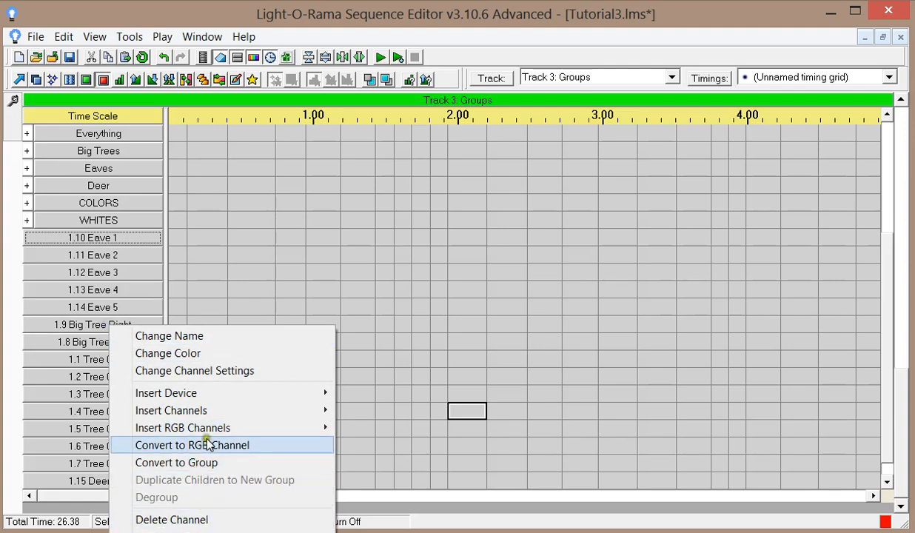
click(210, 463)
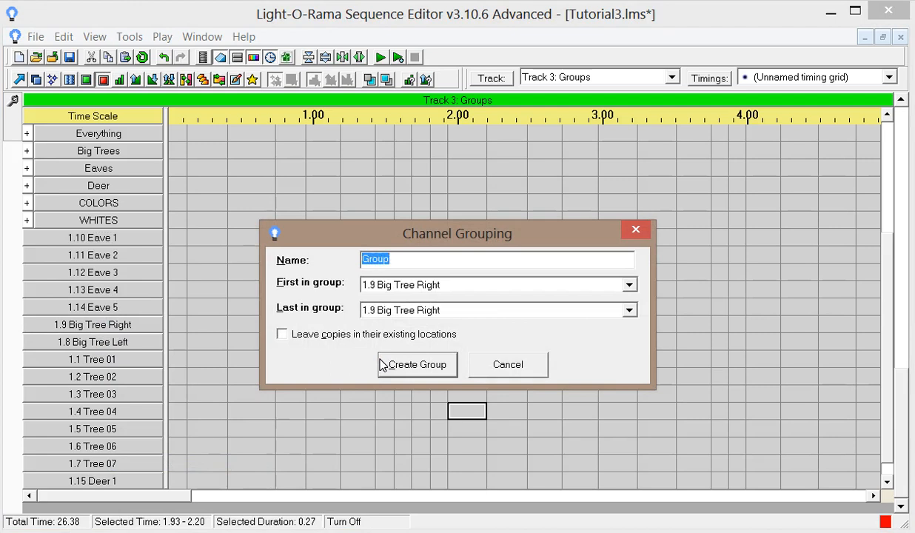
text(YARD)
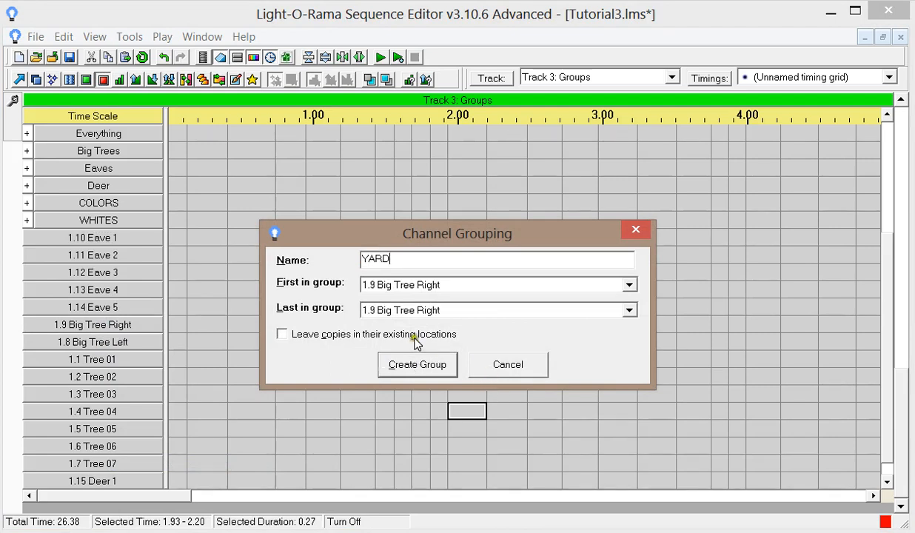
click(414, 337)
click(628, 310)
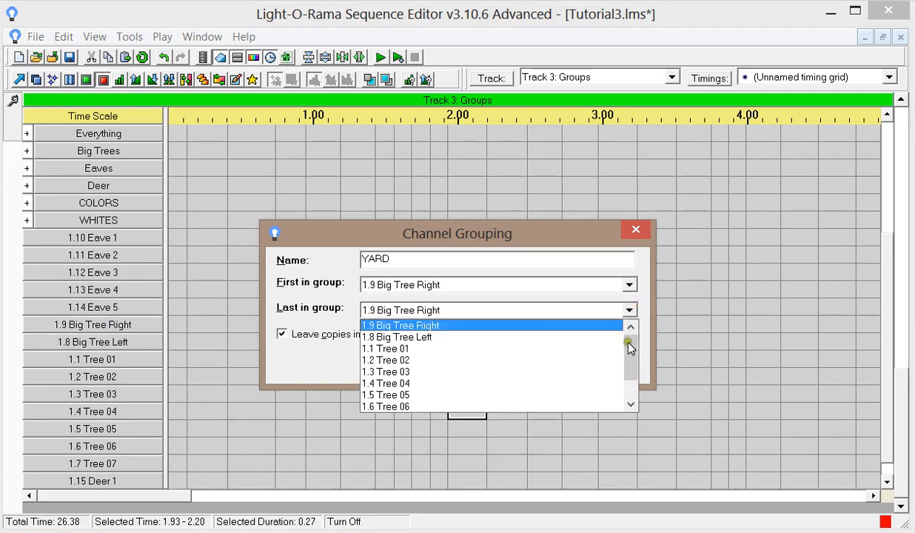
click(631, 404)
click(631, 404)
click(631, 404)
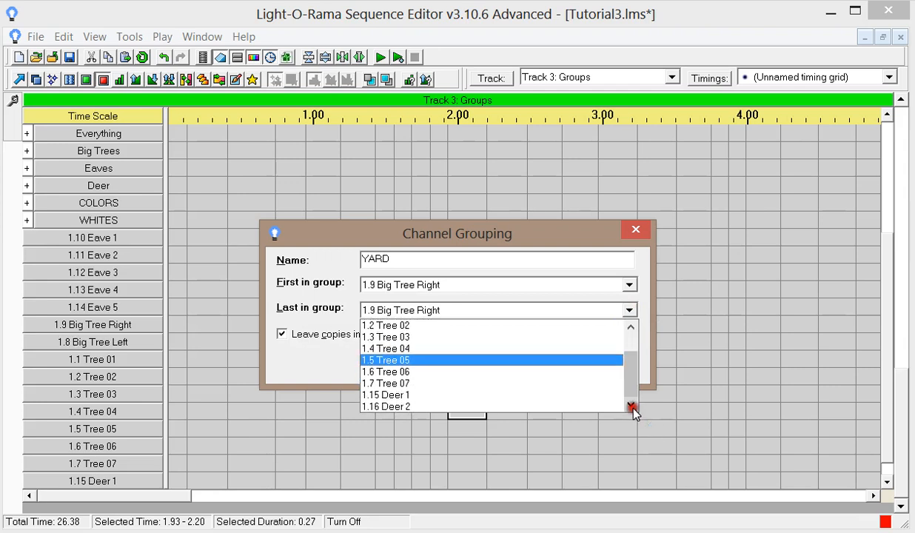
click(480, 406)
click(434, 366)
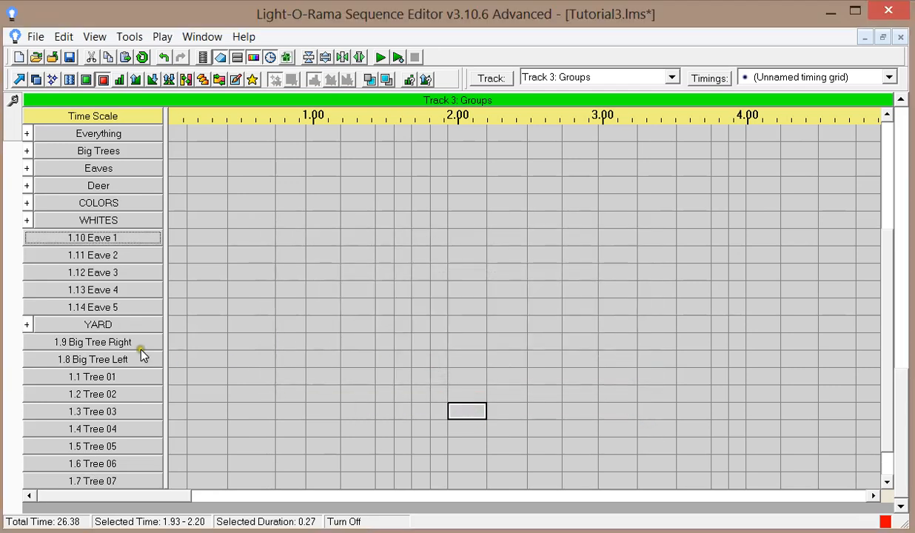
drag(108, 319, 96, 235)
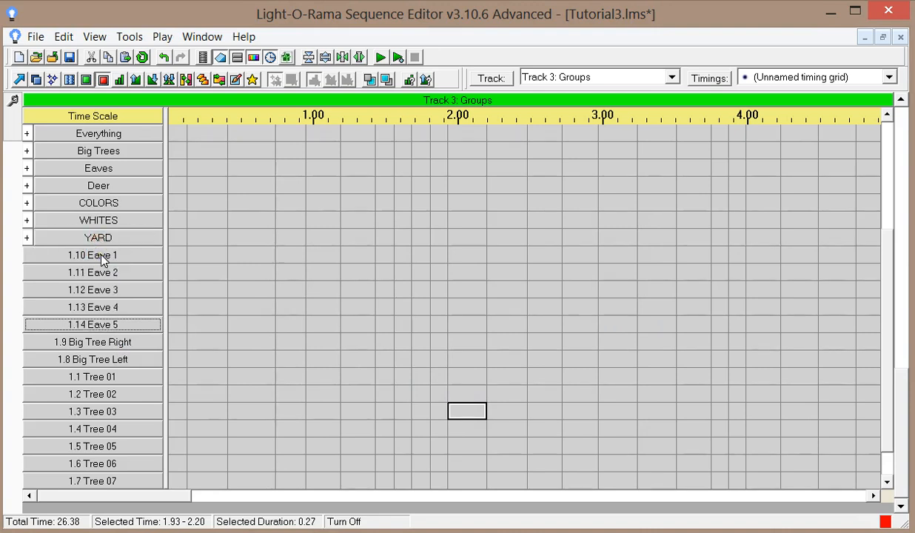
Step: Group channels 1.10 Eave 1 through 1.14 Eave 5 as HOUSE, leaving copies in their existing locations
right_click(101, 256)
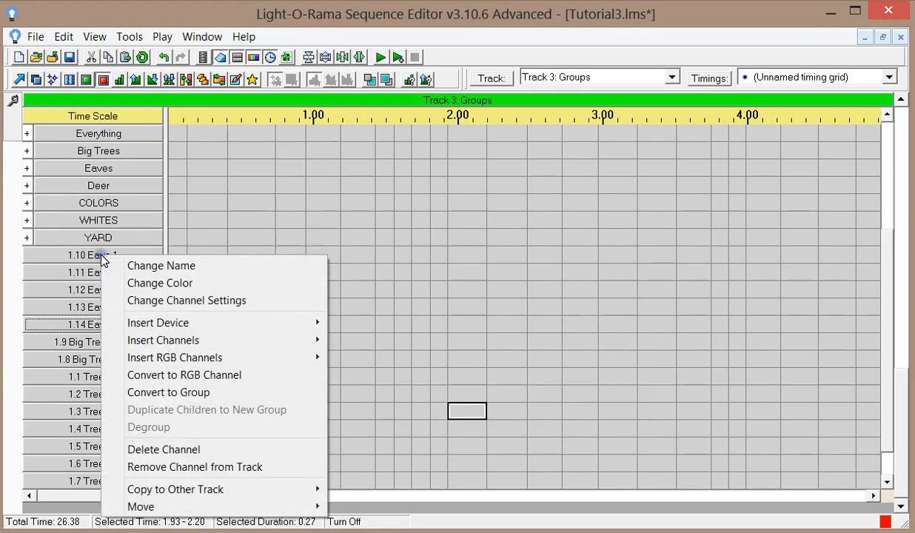
click(183, 393)
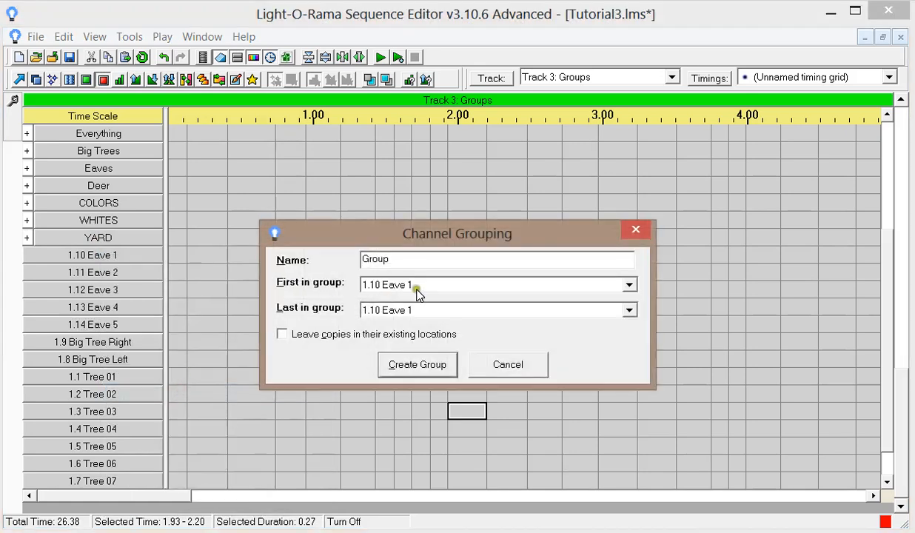
text(HOUSE)
click(629, 310)
click(511, 372)
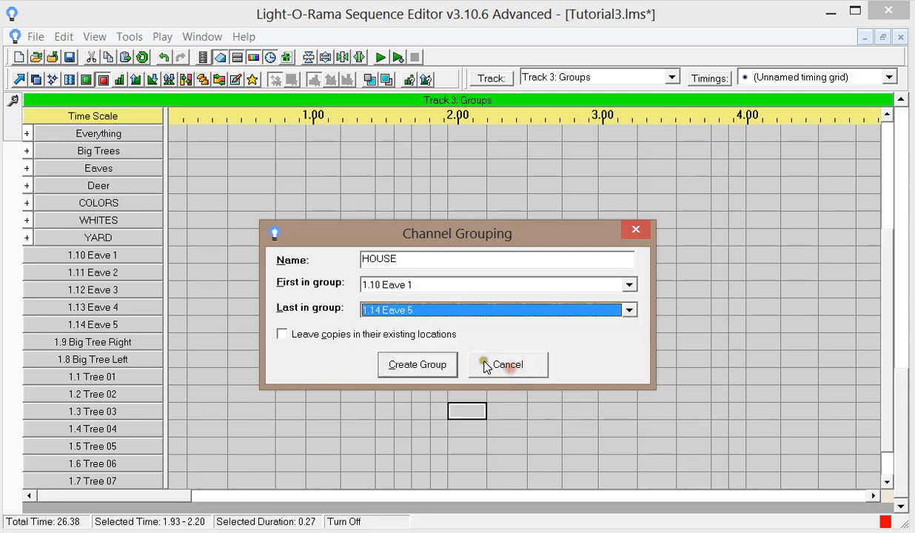
click(409, 334)
click(415, 363)
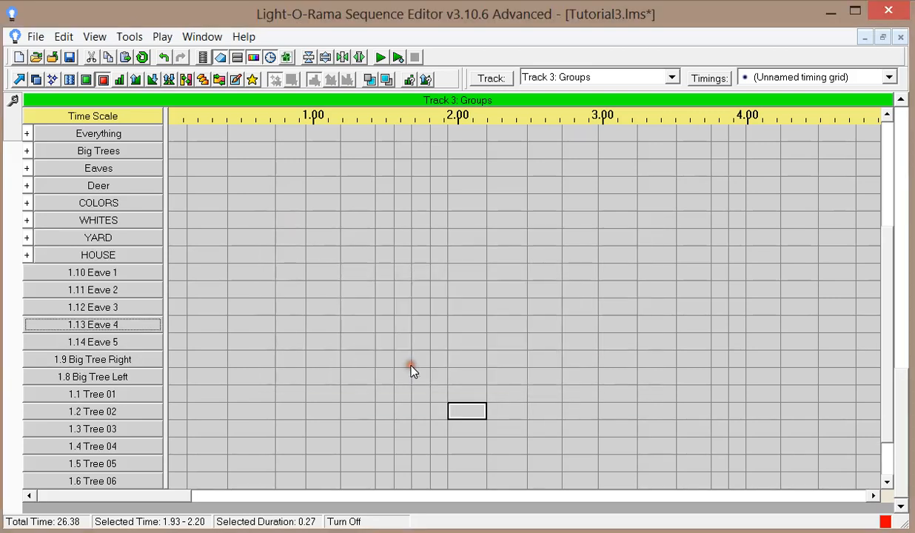
Step: Turn on alternating YARD and HOUSE cells in consecutive timing intervals from 0.00 to 1.43 seconds
click(85, 80)
click(181, 241)
click(208, 252)
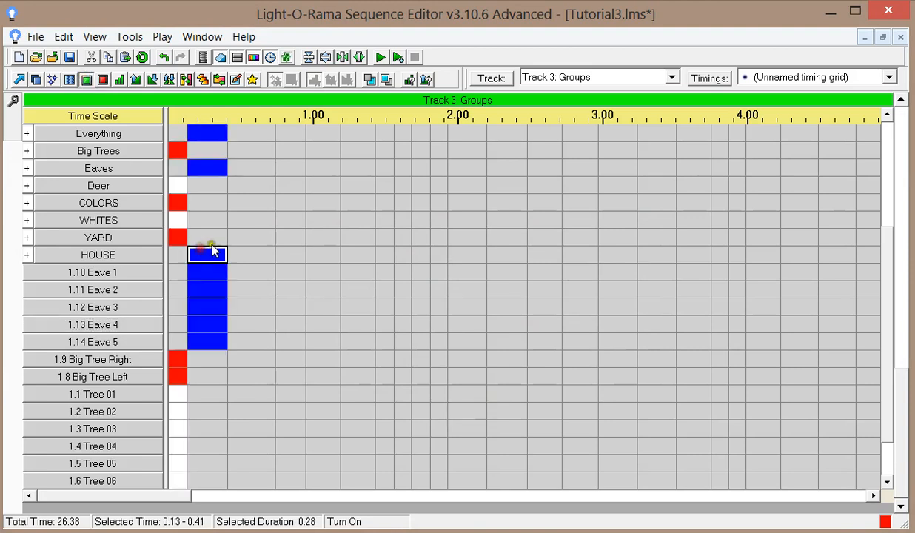
click(254, 236)
click(285, 252)
click(313, 239)
click(354, 253)
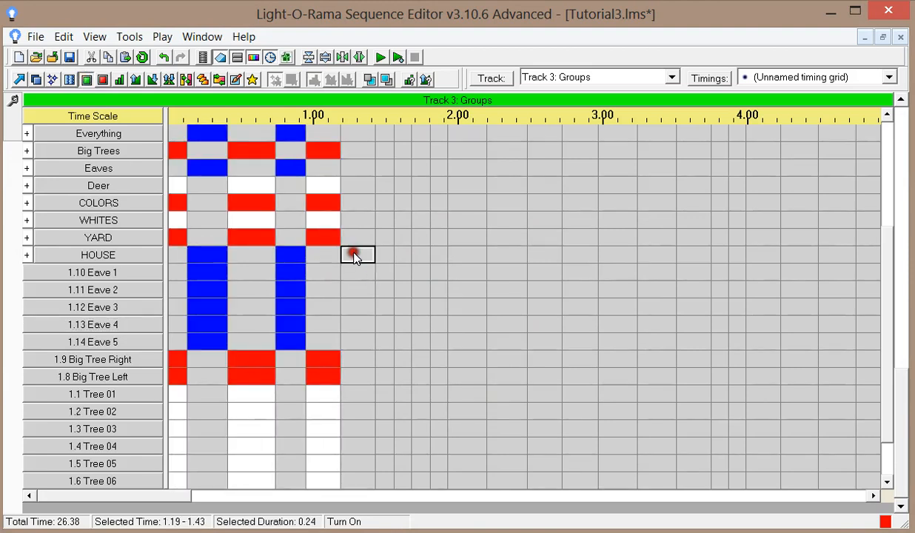
Step: Preview the alternating YARD and HOUSE effects from 0.00 to 1.43 seconds in the animation, and close it
click(20, 81)
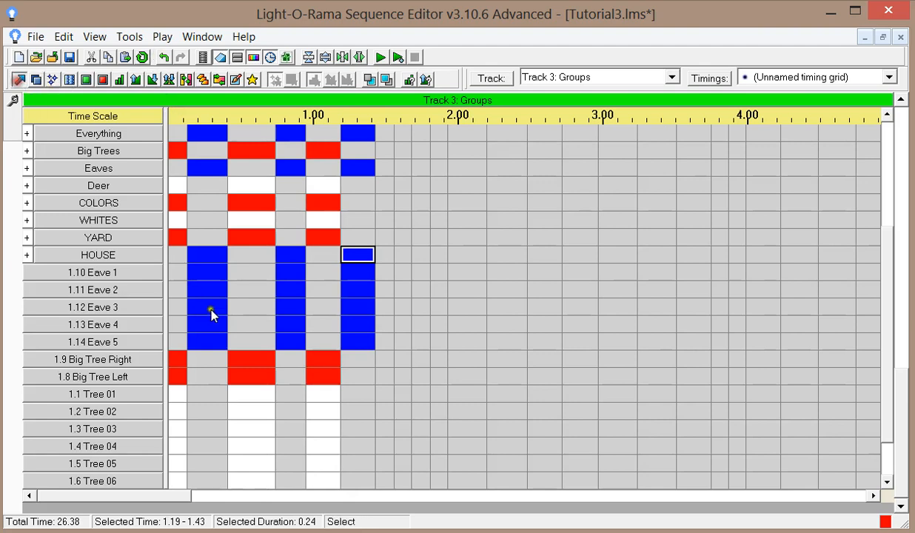
drag(172, 253, 373, 256)
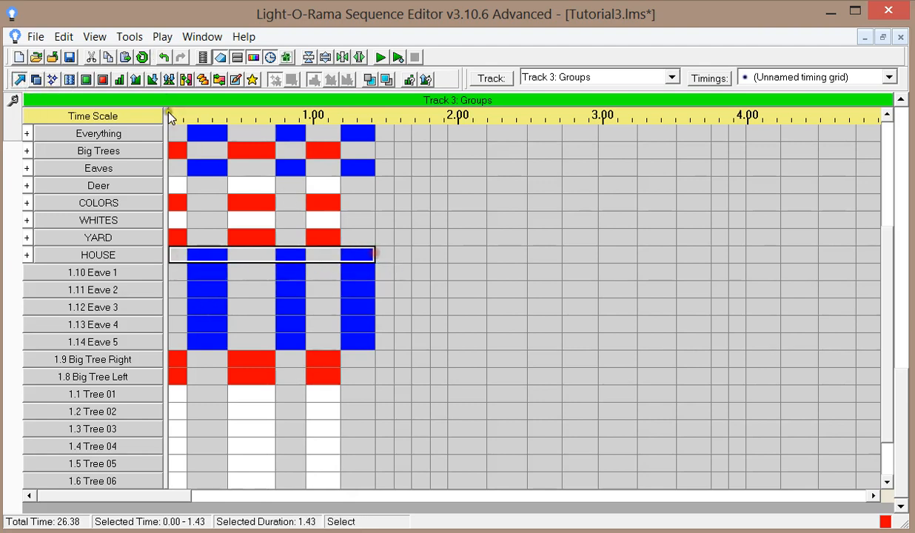
click(203, 57)
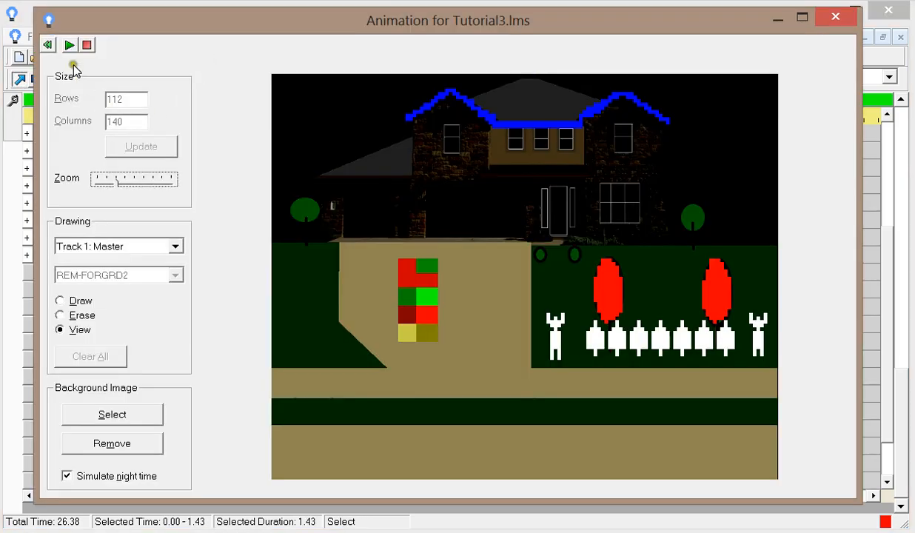
click(68, 45)
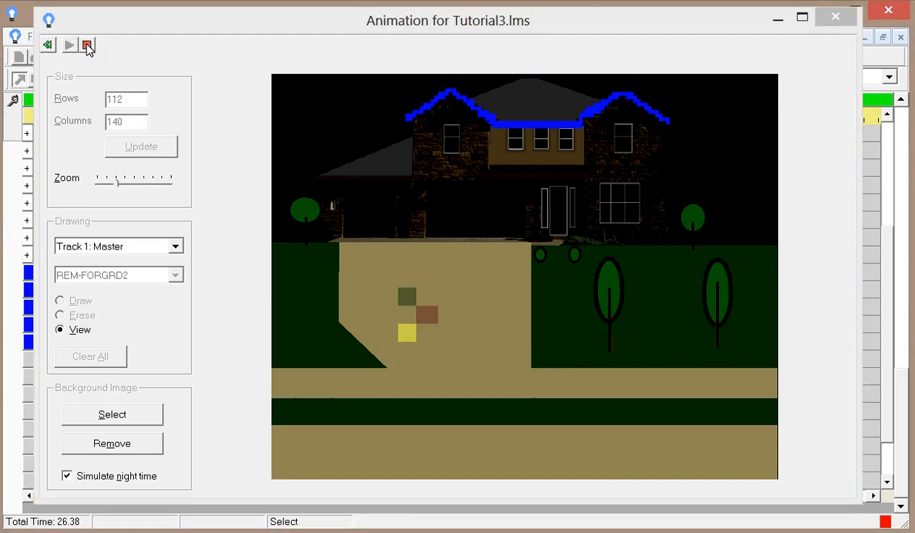
click(88, 45)
click(832, 22)
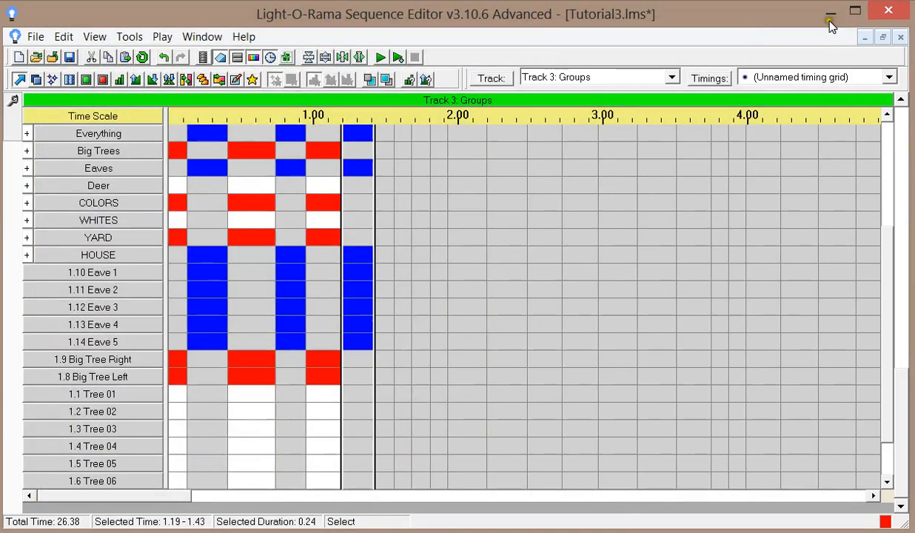
Step: Turn off the WHITES, YARD and Everything effects from 0.00 to 1.56 seconds
click(103, 79)
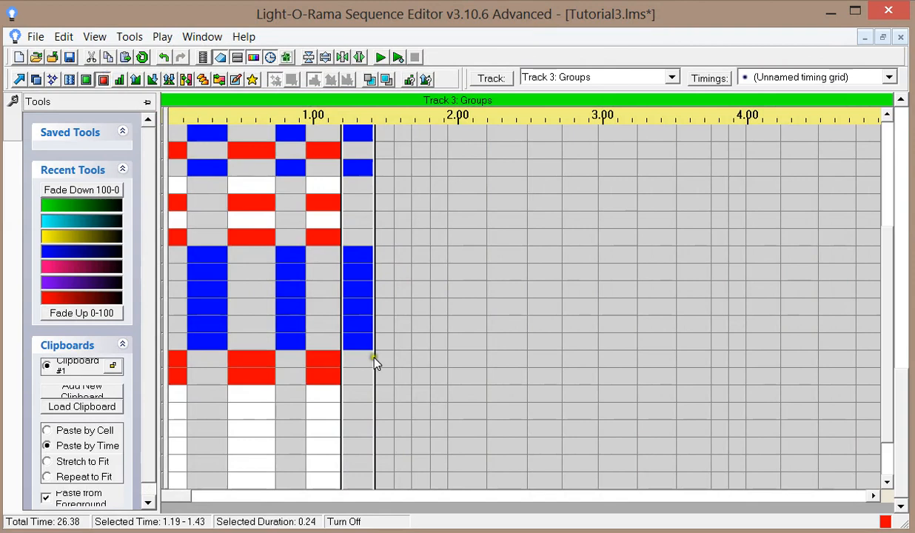
drag(382, 252, 157, 212)
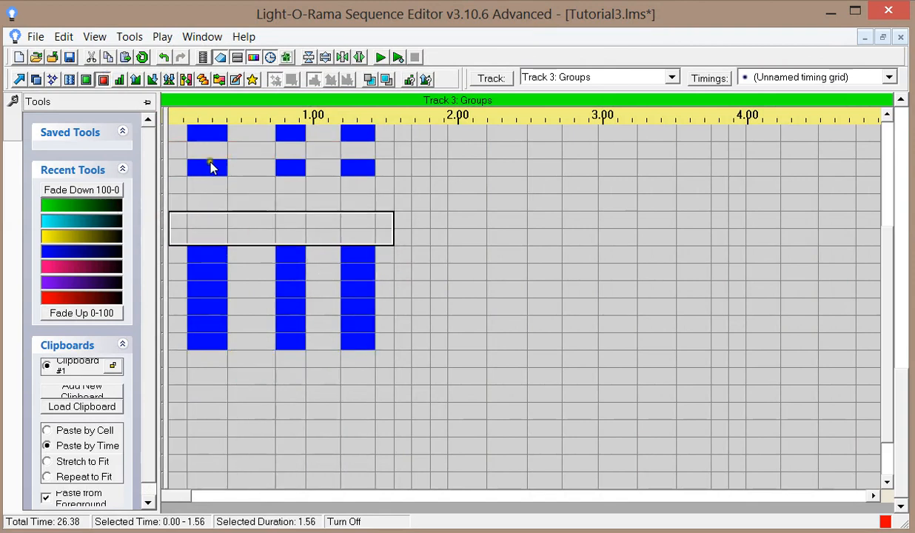
drag(174, 133, 379, 141)
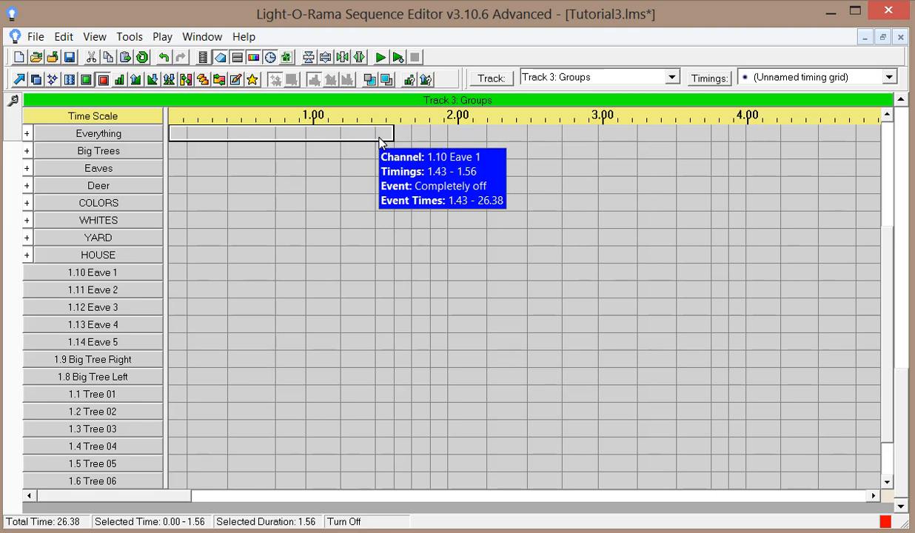
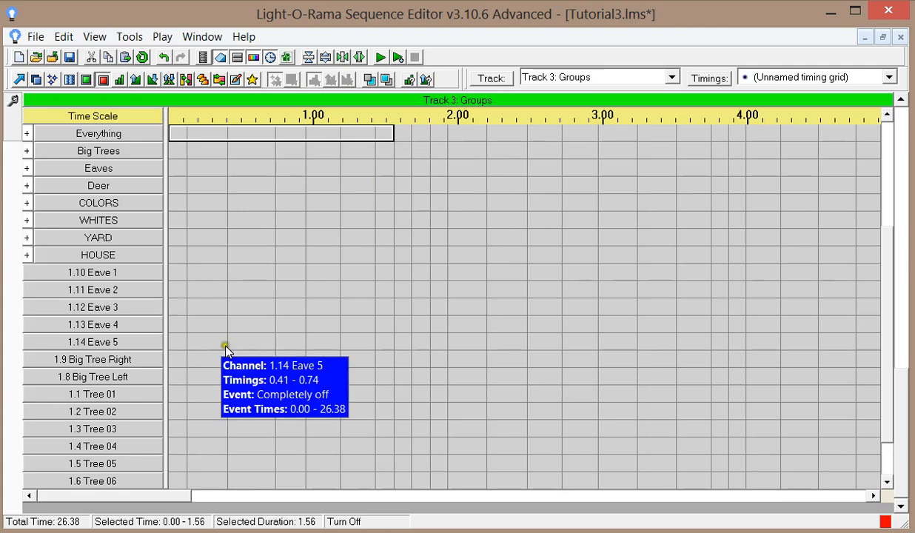
Step: Move Deer 1 directly above Tree 01, Big Tree Left between Tree 02 and Tree 03, and Big Tree Right between Tree 04 and Tree 05
drag(886, 331, 886, 377)
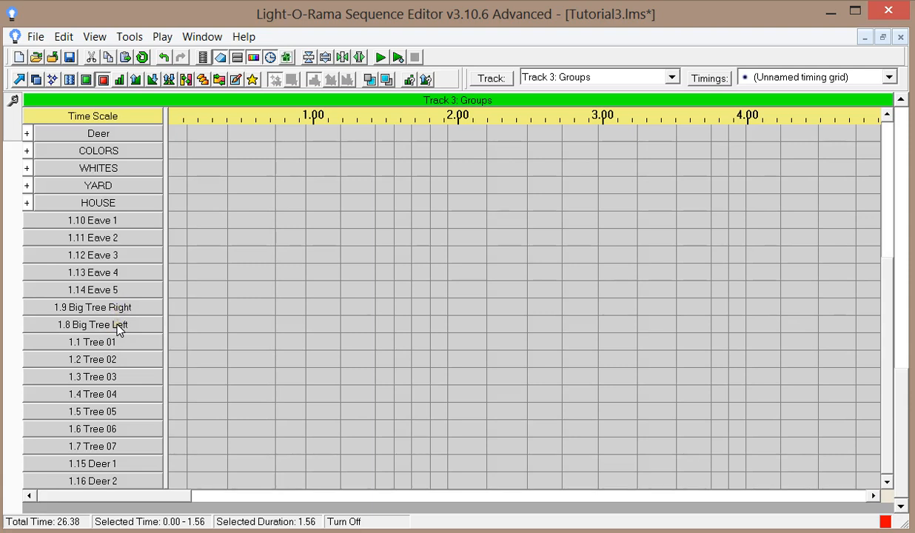
drag(111, 306, 106, 361)
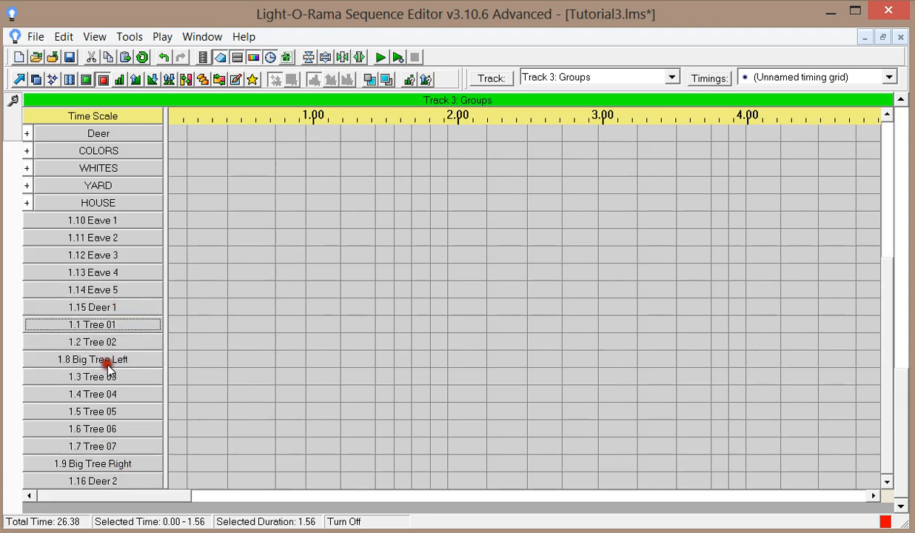
drag(126, 465, 127, 424)
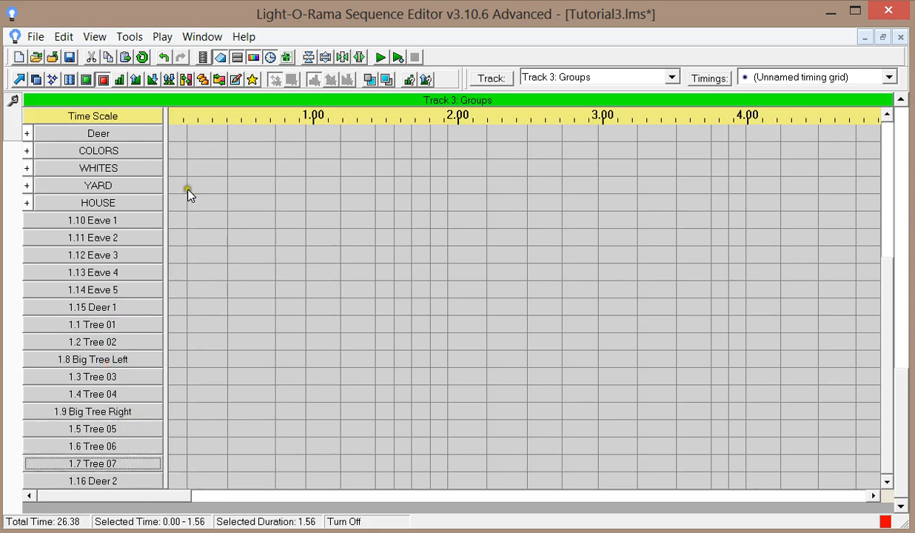
Step: Examine the order of the yard trees and deer in the animation view, and close it
click(201, 54)
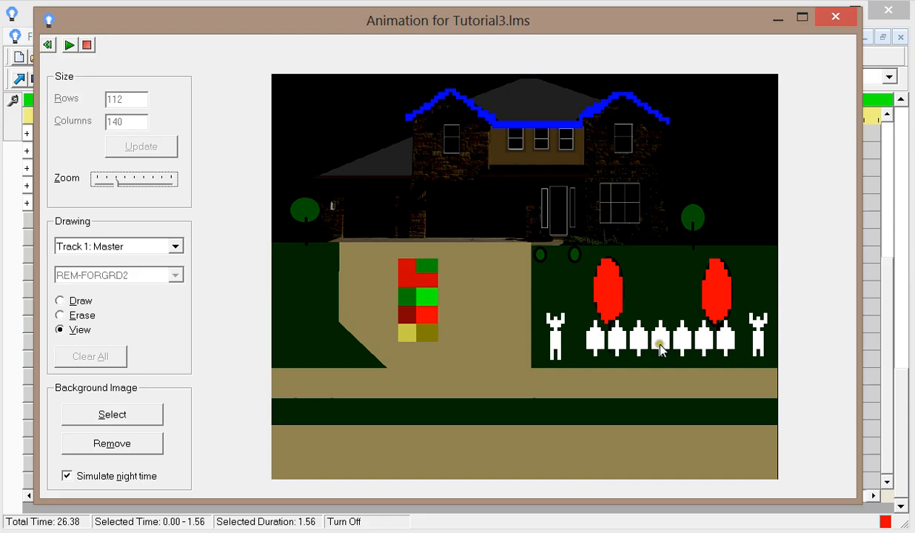
click(597, 345)
click(619, 343)
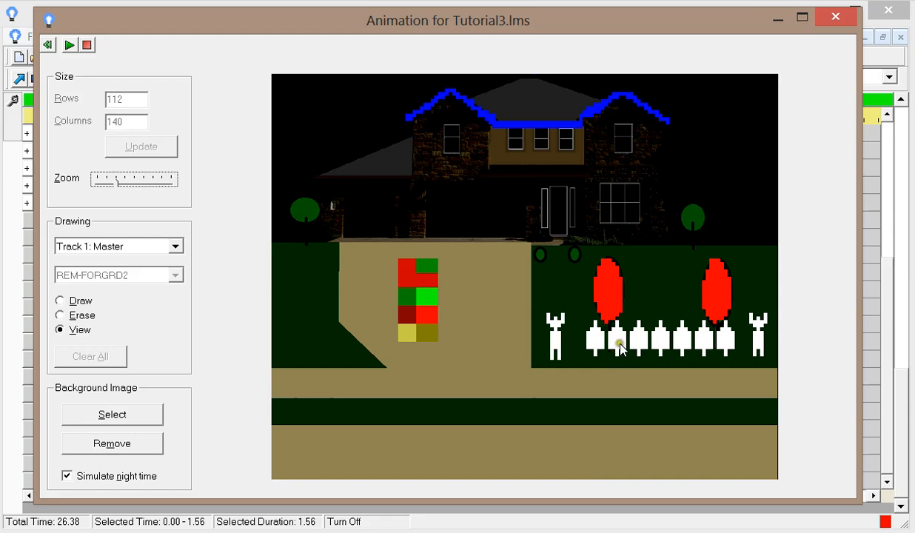
click(657, 343)
click(641, 328)
click(835, 16)
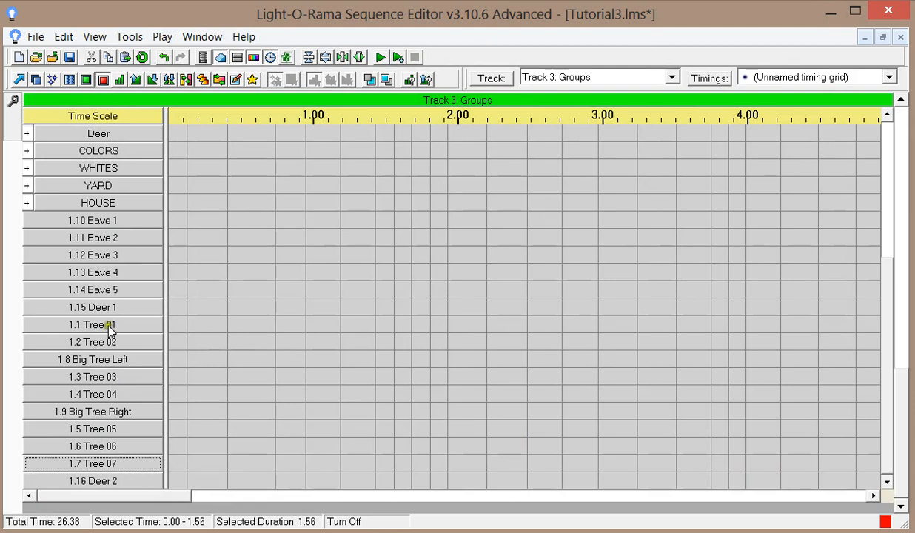
Step: Group channels 1.15 Deer 1 through 1.3 Tree 03 as YARD LEFT, leaving copies in place, and move the group directly below HOUSE
right_click(107, 306)
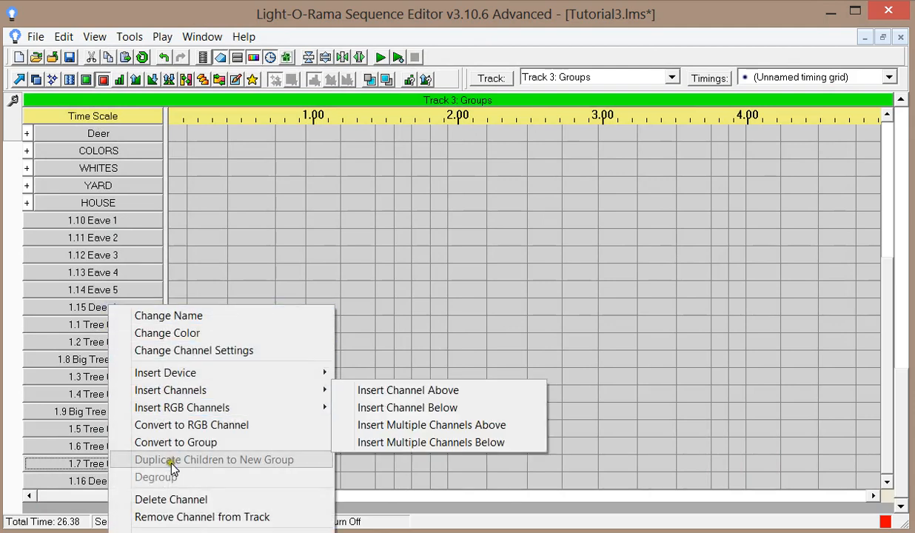
click(178, 443)
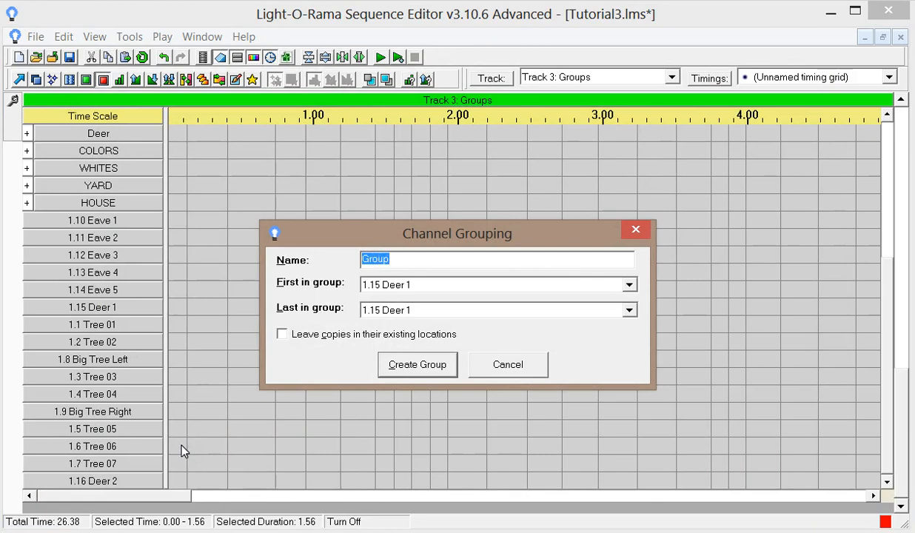
text(YARD LEFT)
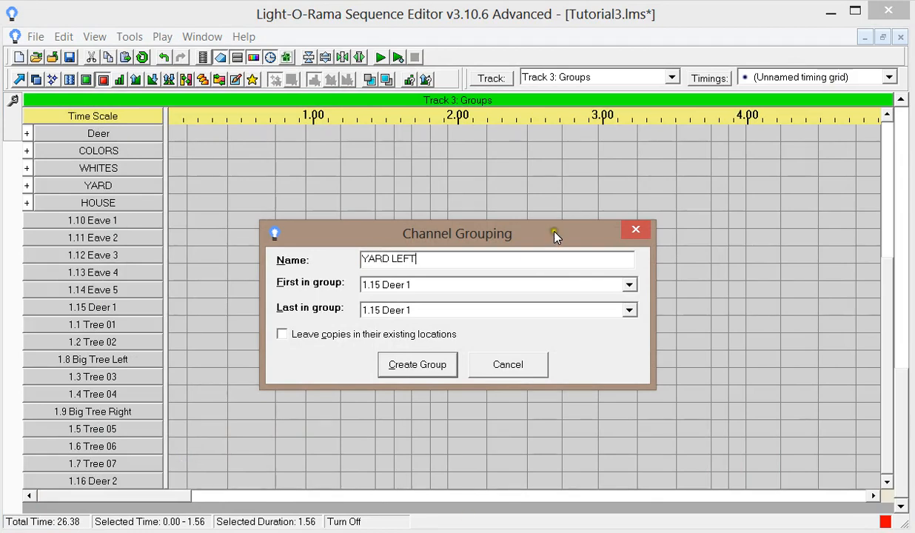
click(628, 310)
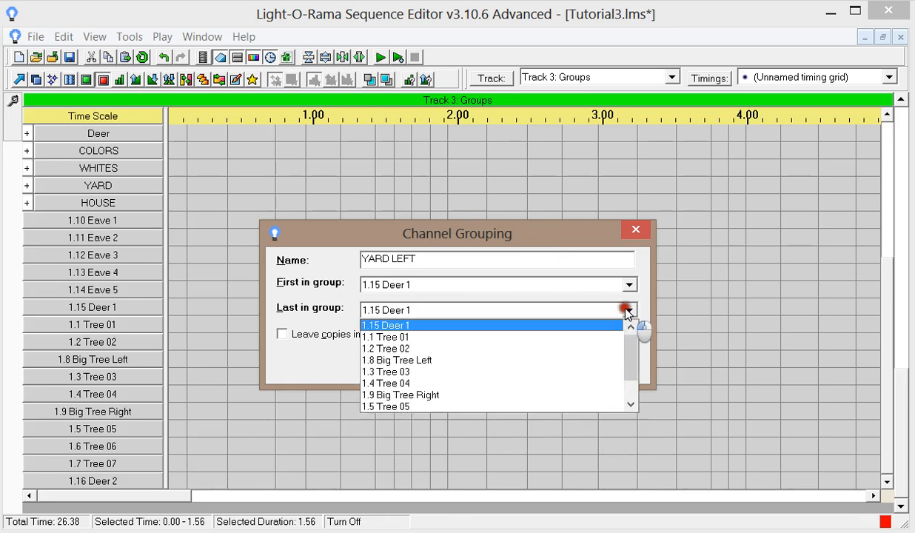
click(448, 373)
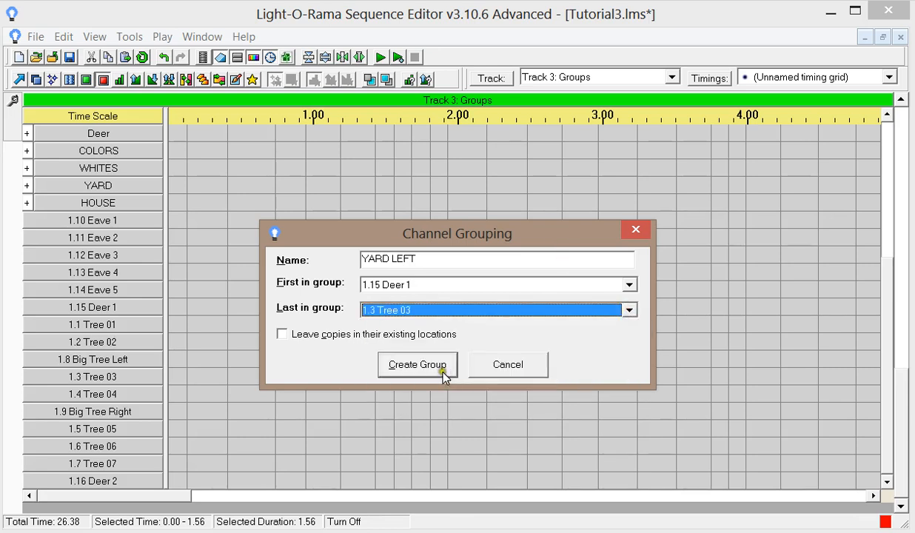
click(397, 341)
click(402, 363)
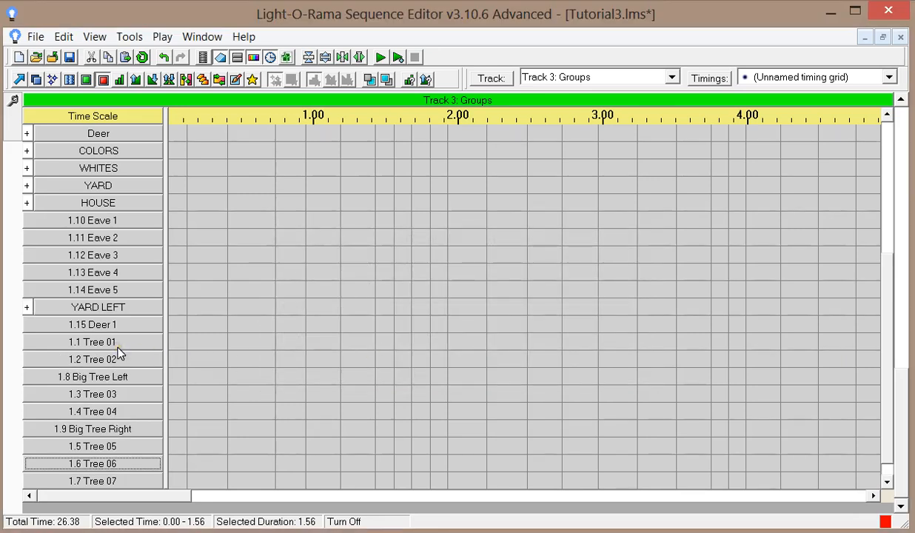
drag(104, 304, 91, 215)
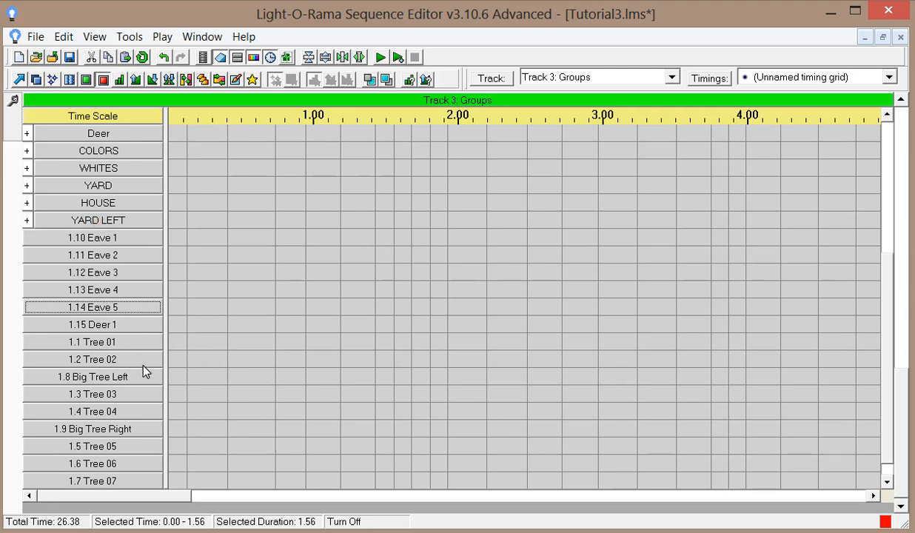
Step: Group channels 1.4 Tree 04 through 1.16 Deer 2 as YARD RIGHT, leaving copies in place, and move the group directly below YARD LEFT
right_click(117, 413)
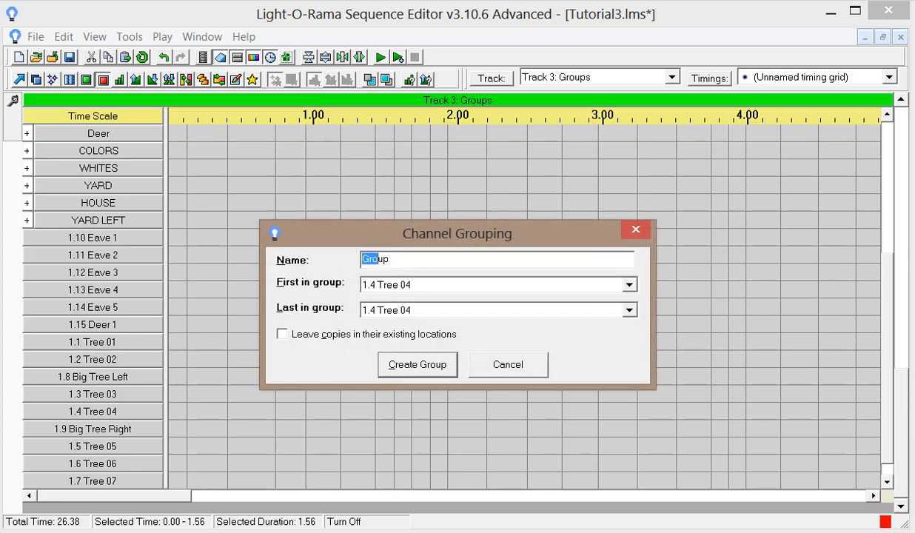
text(YARD RIGHT)
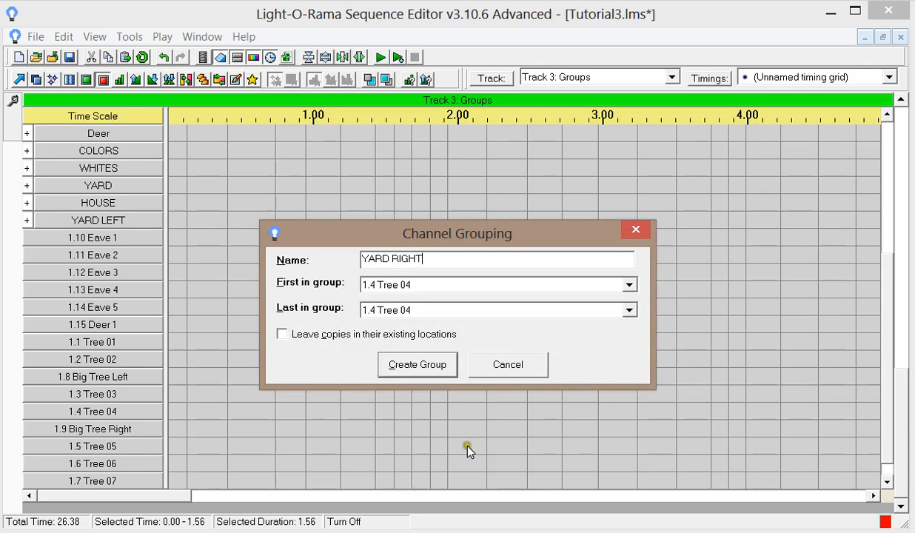
click(629, 311)
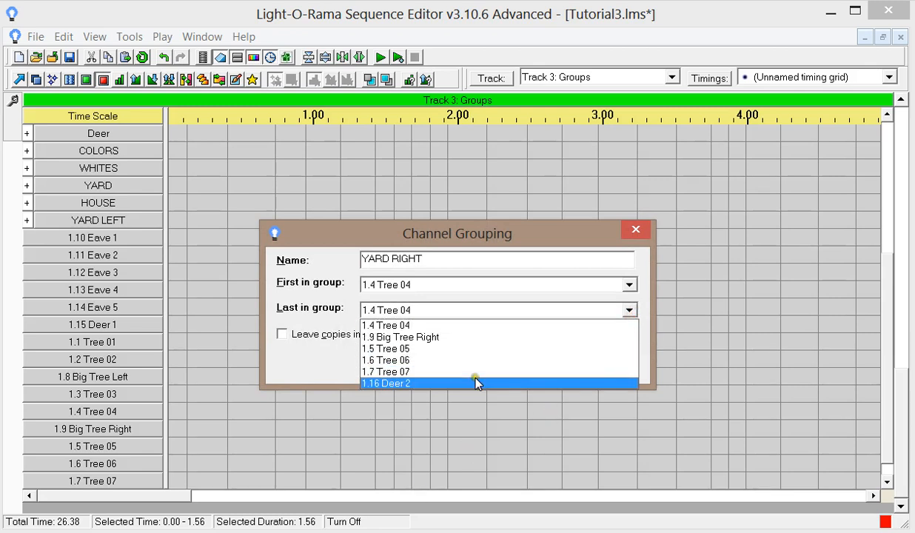
click(475, 384)
click(374, 335)
click(396, 361)
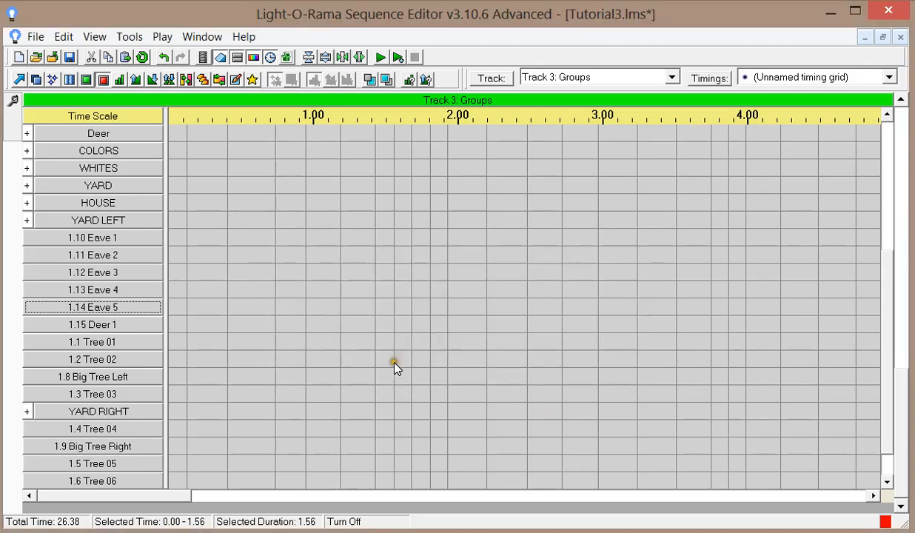
drag(96, 411, 82, 237)
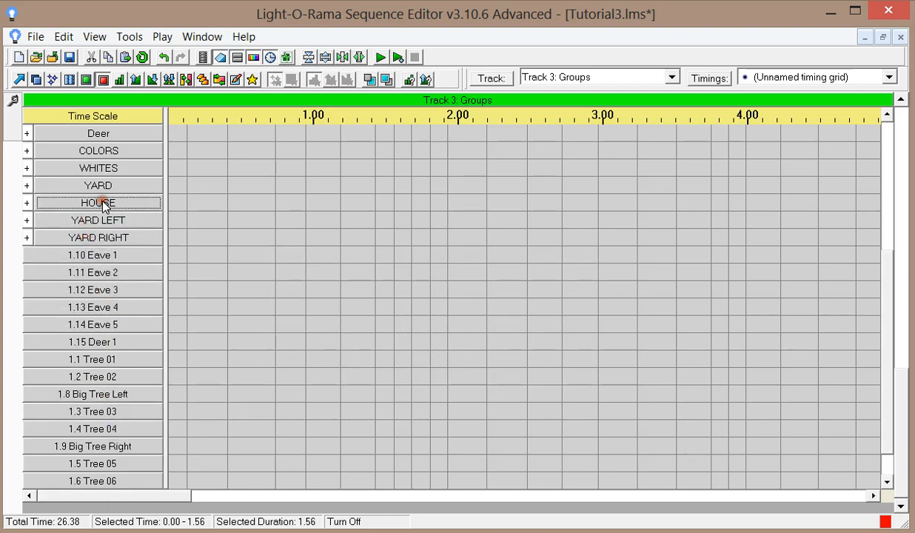
right_click(60, 204)
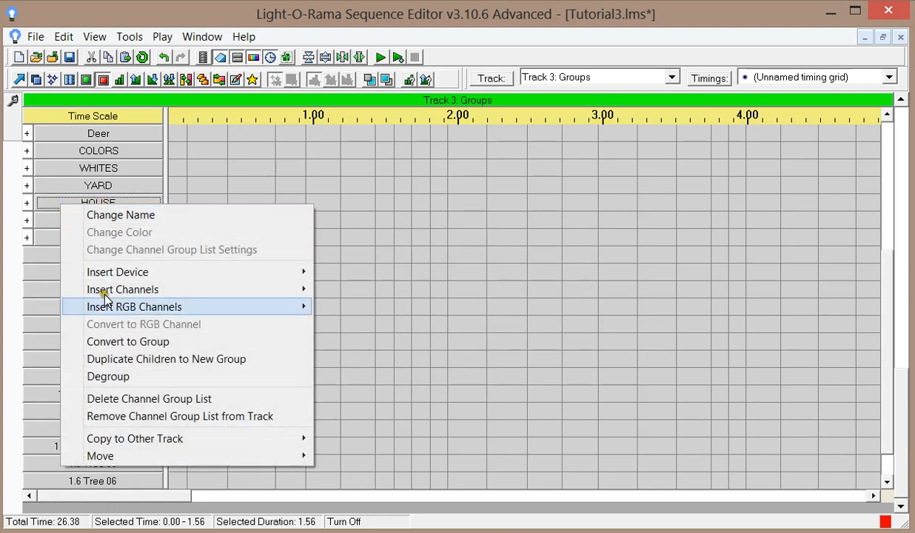
click(144, 400)
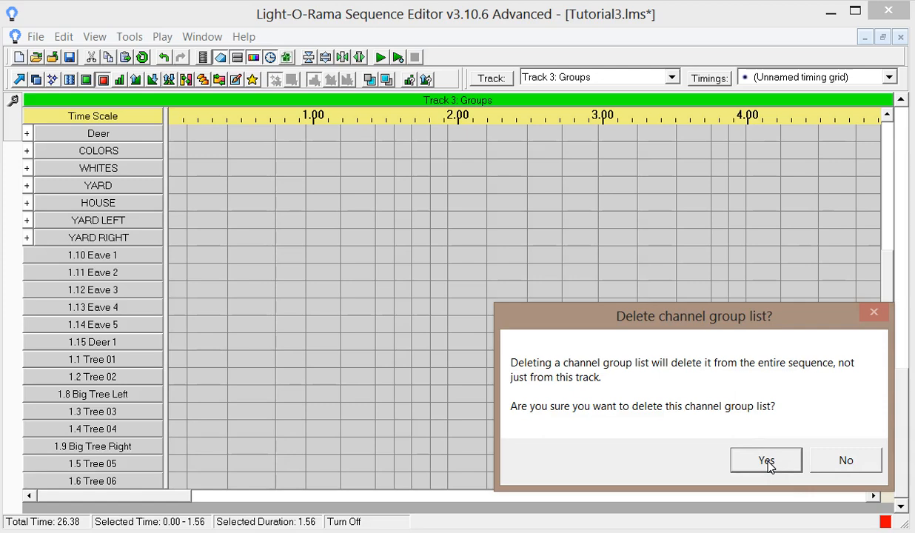
click(814, 462)
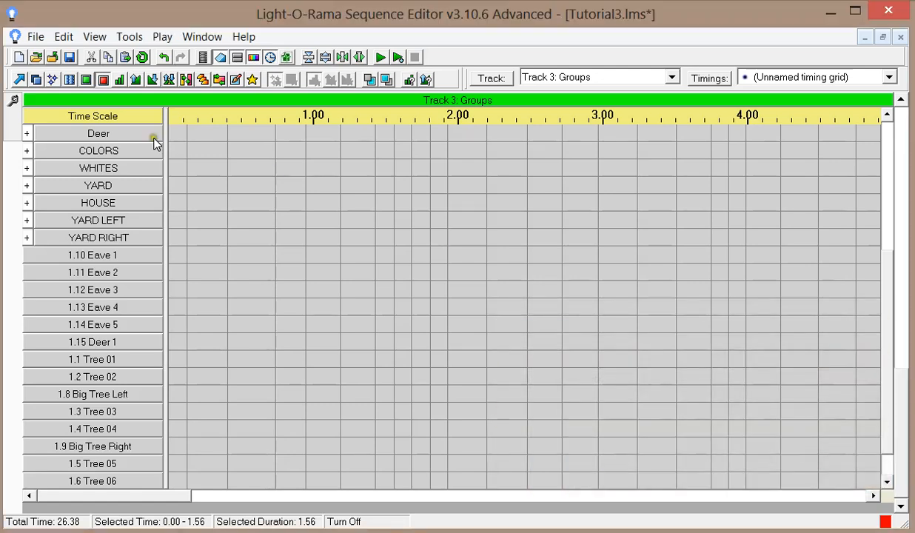
Step: Remove the HOUSE channel group list from the Groups track without deleting it from the sequence
right_click(86, 203)
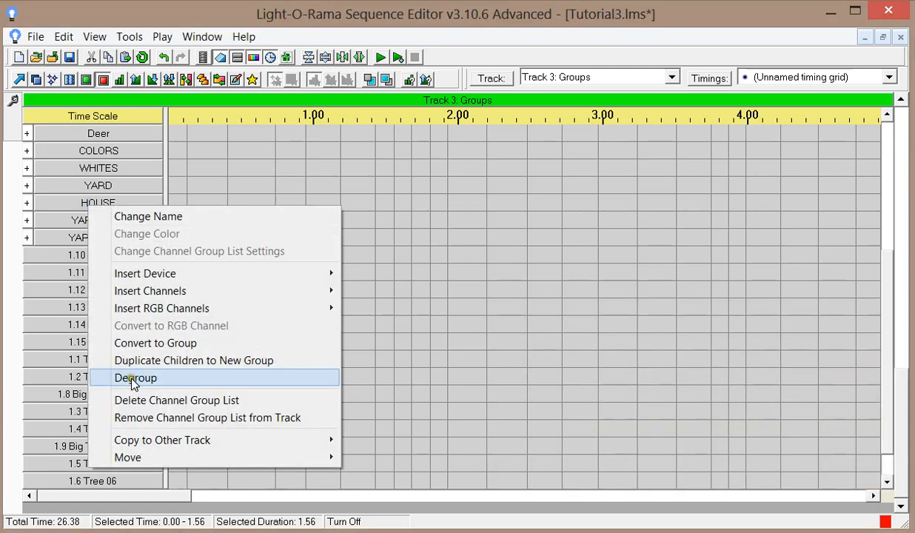
click(150, 419)
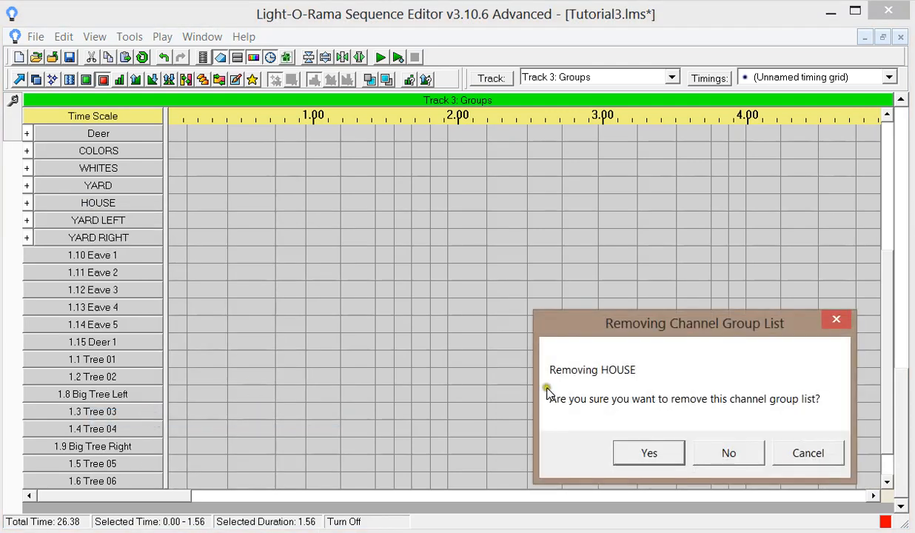
click(646, 455)
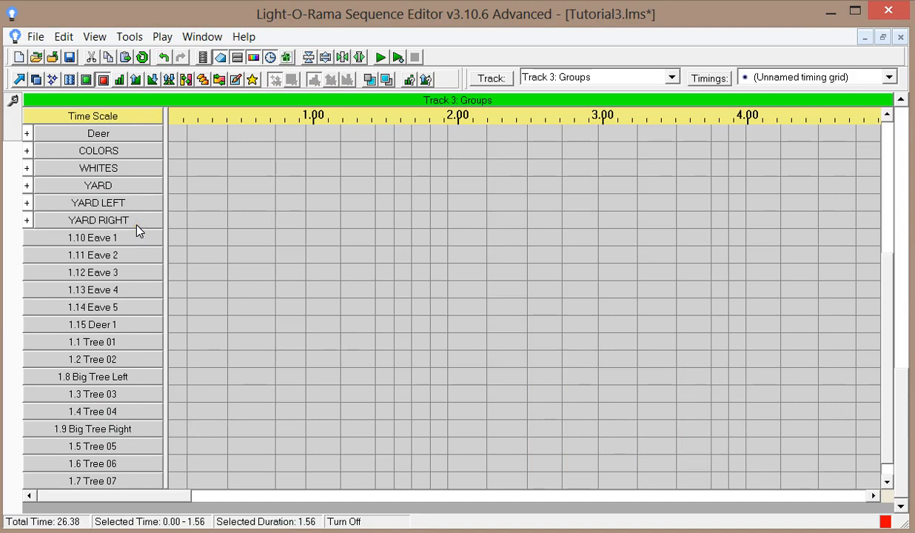
Step: Remove the existing YARD channel group list from the Groups track and check the channels inside YARD LEFT and YARD RIGHT
right_click(101, 186)
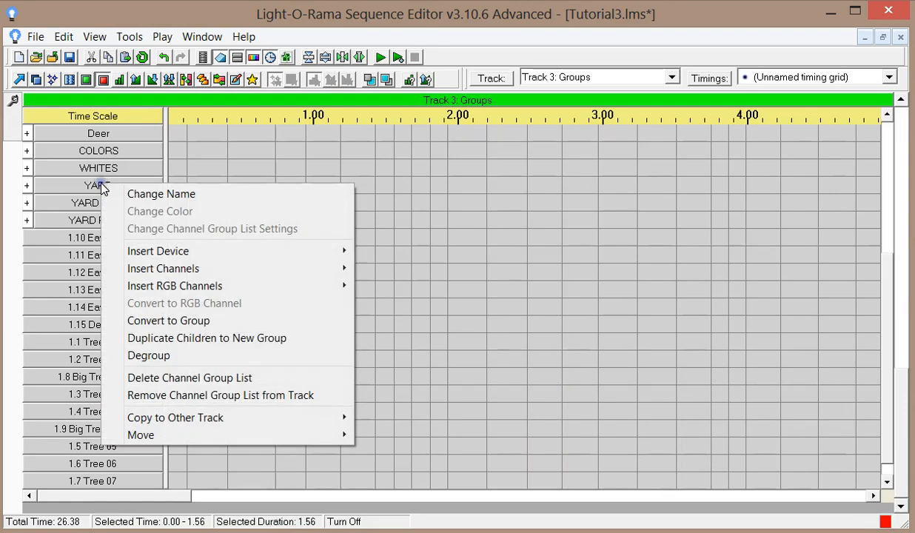
click(231, 396)
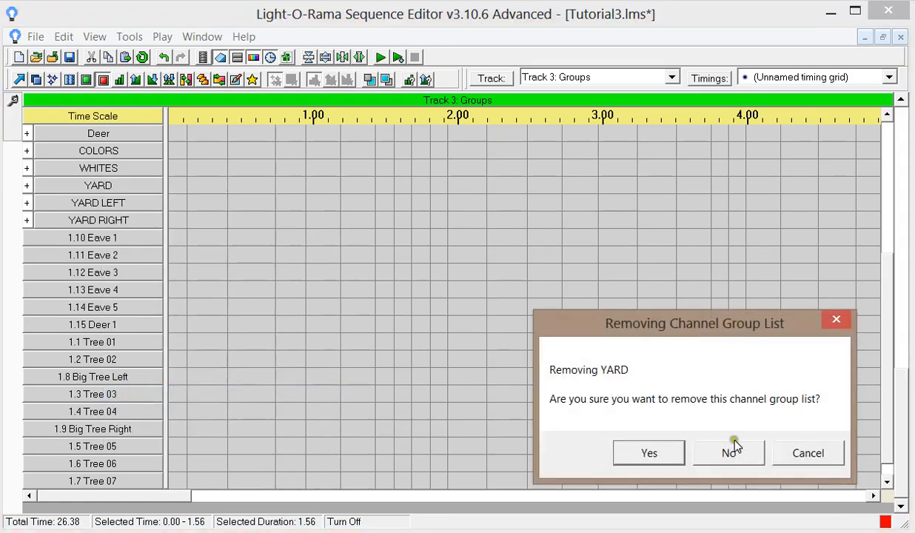
click(663, 454)
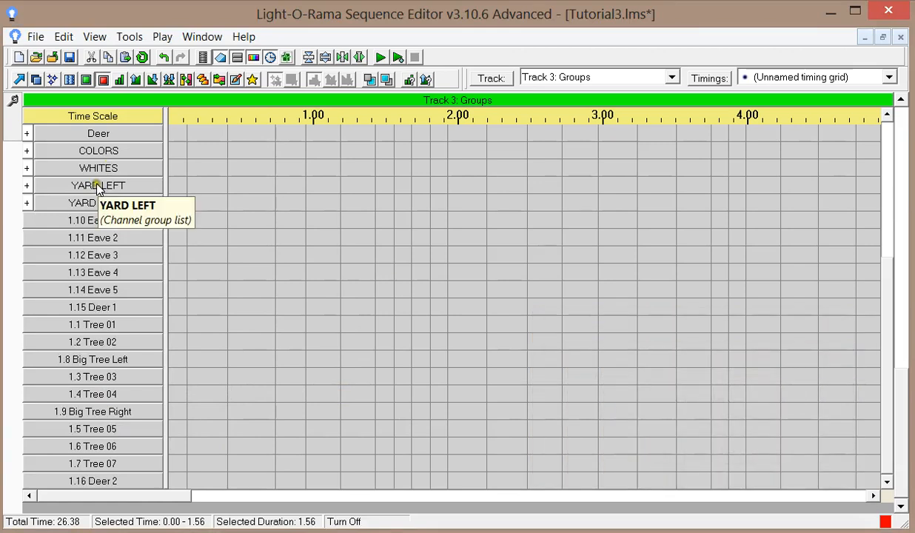
click(74, 190)
click(28, 185)
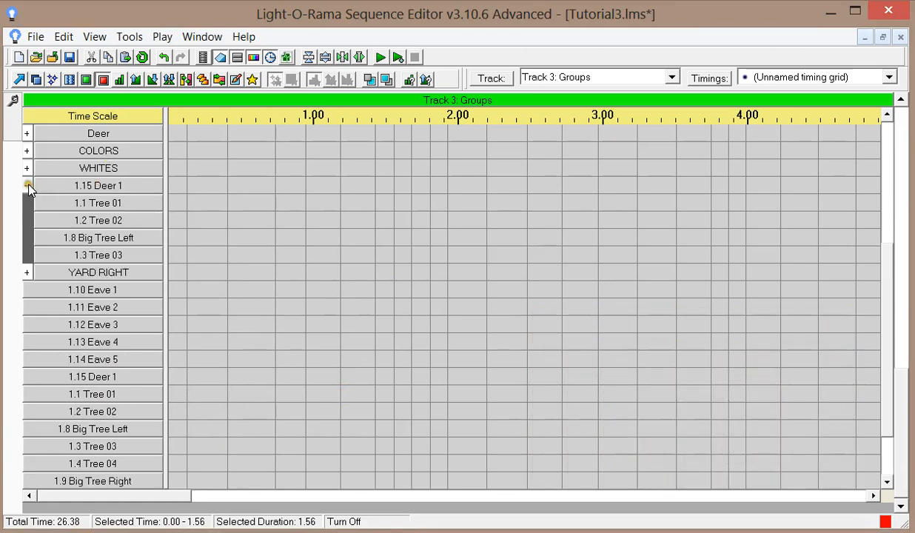
click(28, 184)
click(27, 203)
click(28, 203)
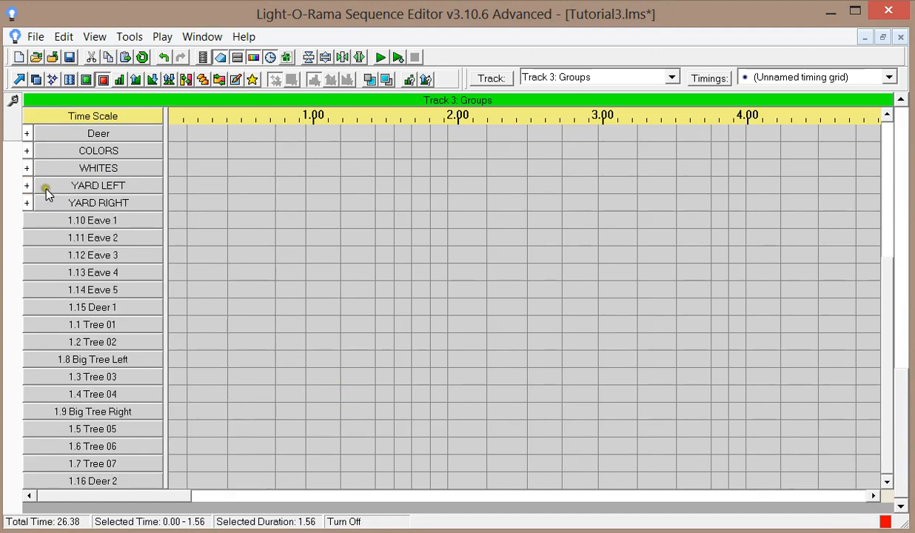
Step: Group YARD LEFT through YARD RIGHT as YARD without leaving copies, and check the channels nested inside the new group
right_click(45, 187)
click(124, 326)
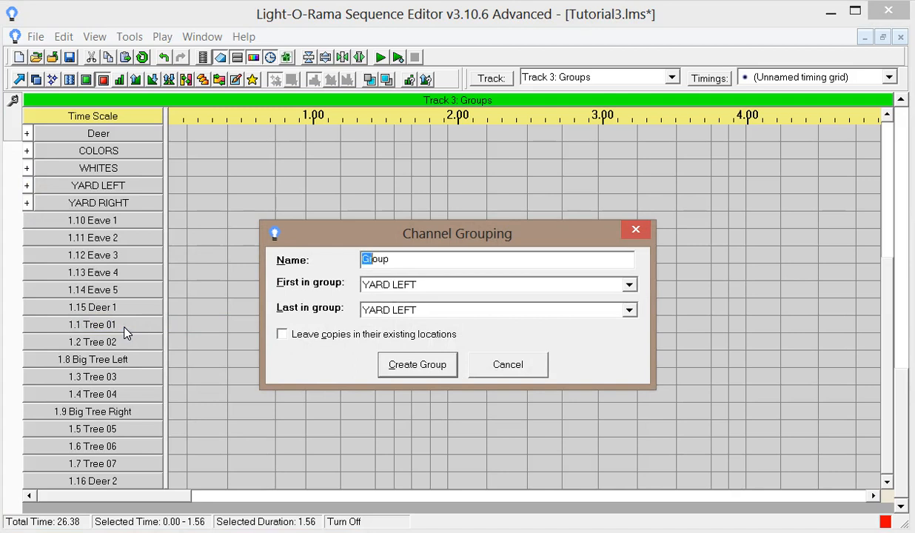
text(YARD)
click(629, 311)
click(468, 337)
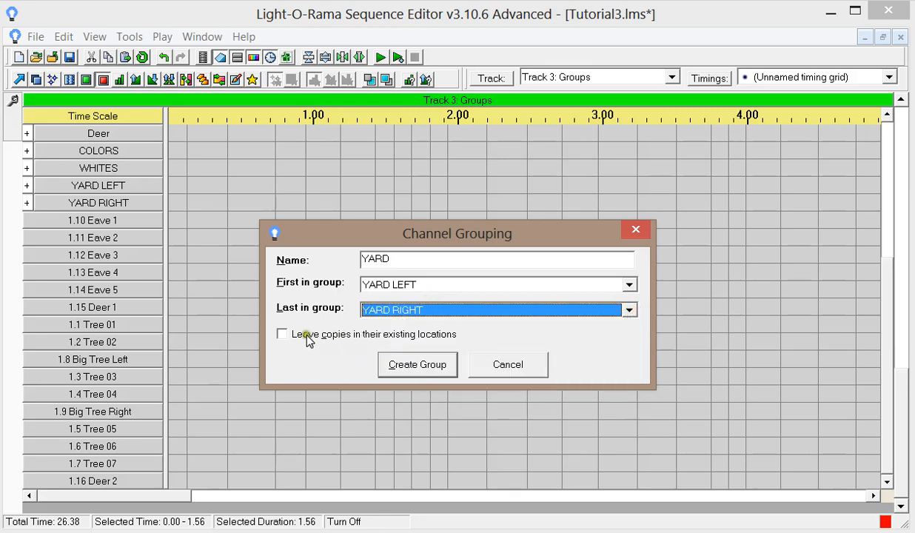
click(411, 364)
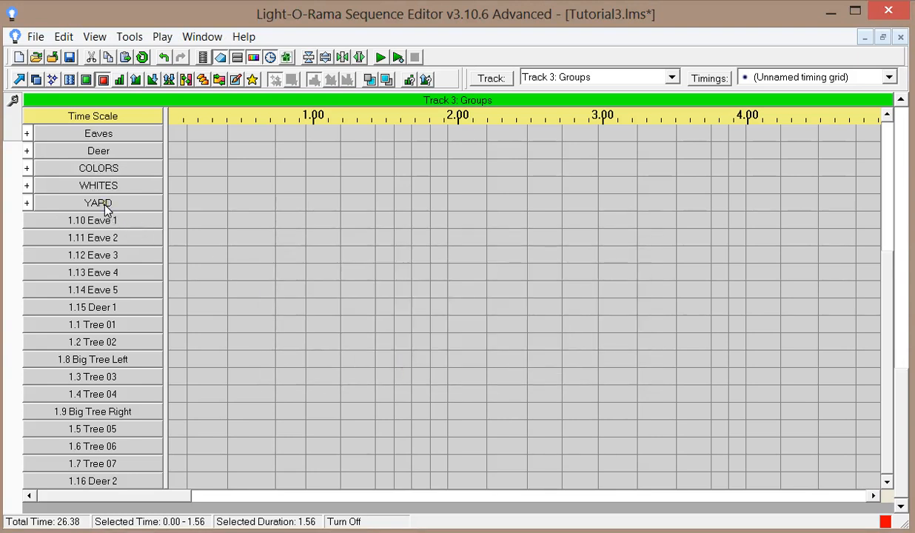
click(27, 202)
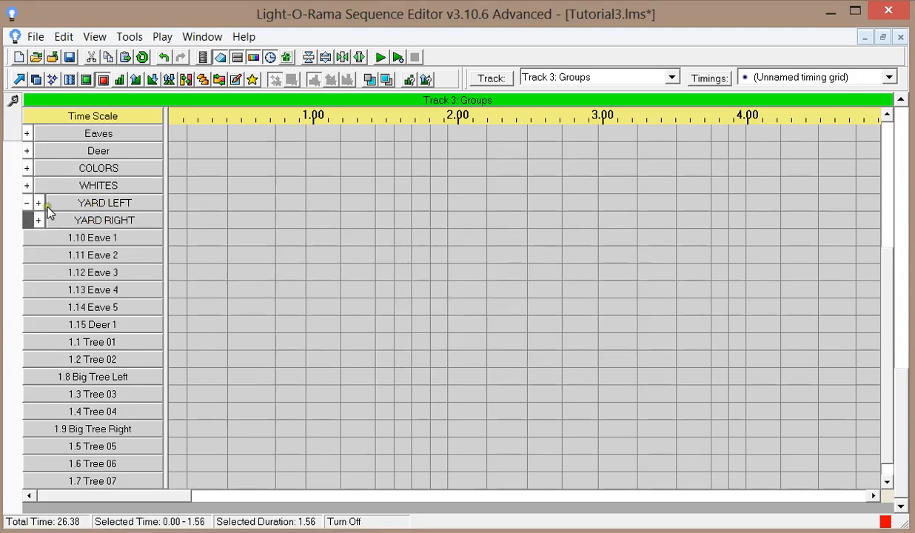
click(39, 203)
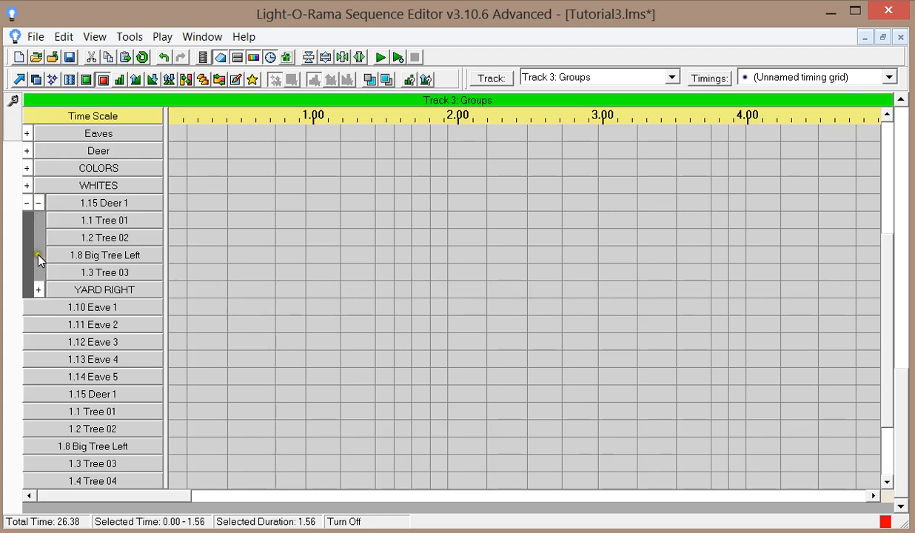
click(39, 290)
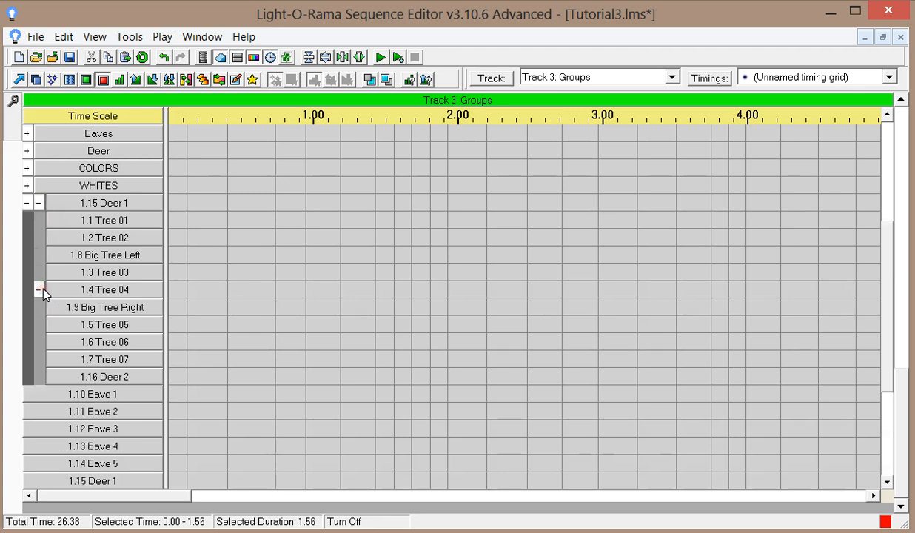
click(25, 203)
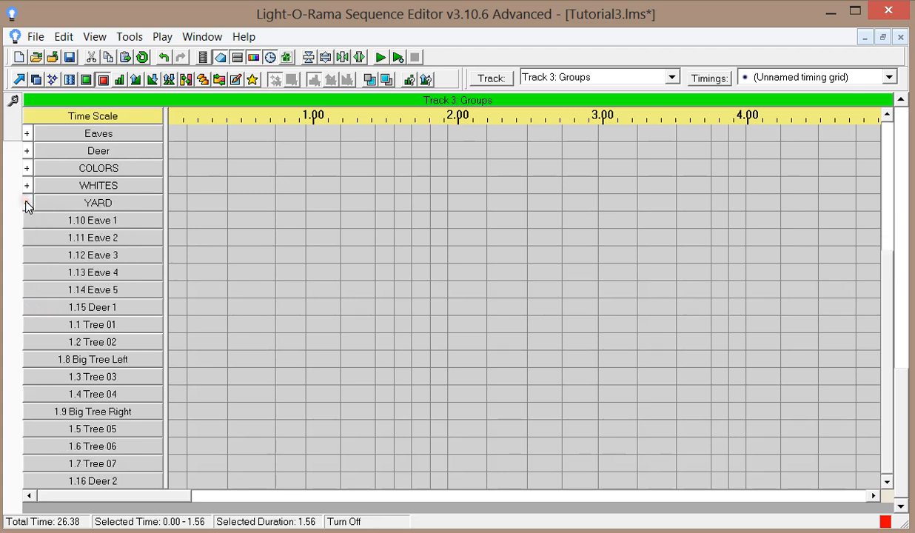
Step: Group channels 1.10 Eave 1 through 1.14 Eave 5 as HOUSE, leaving copies in their existing locations
right_click(99, 220)
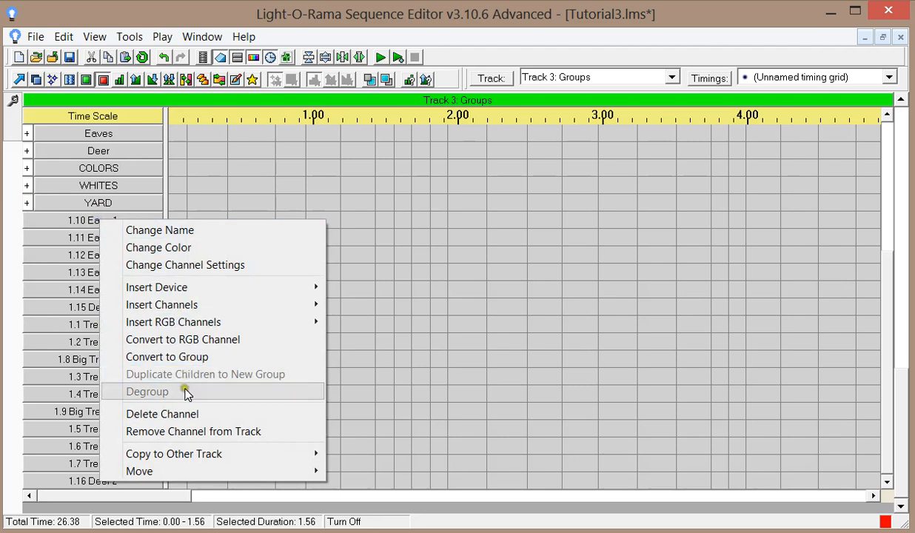
click(184, 356)
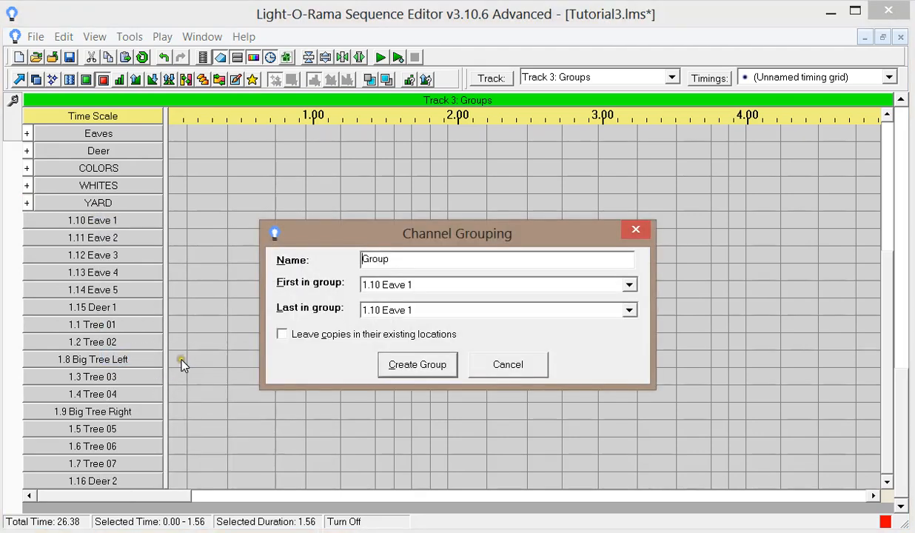
text(HOUSE)
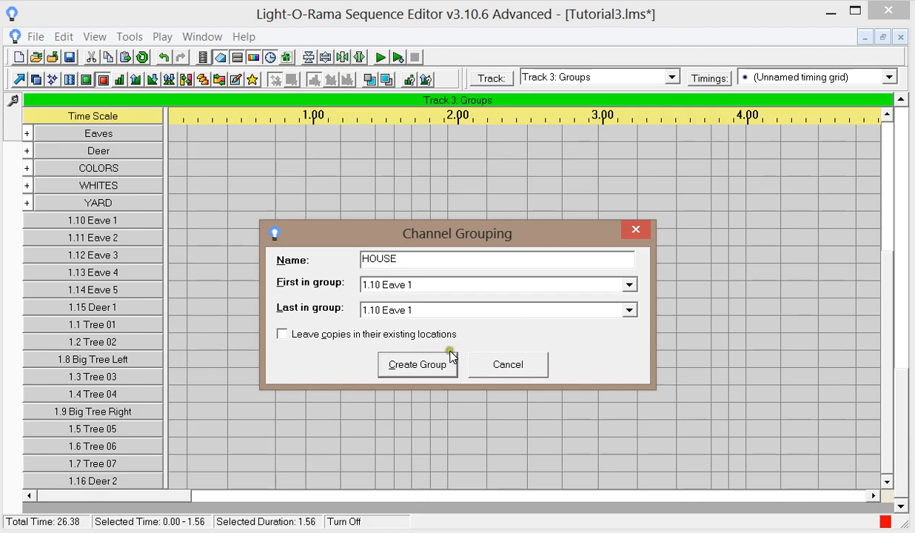
click(628, 310)
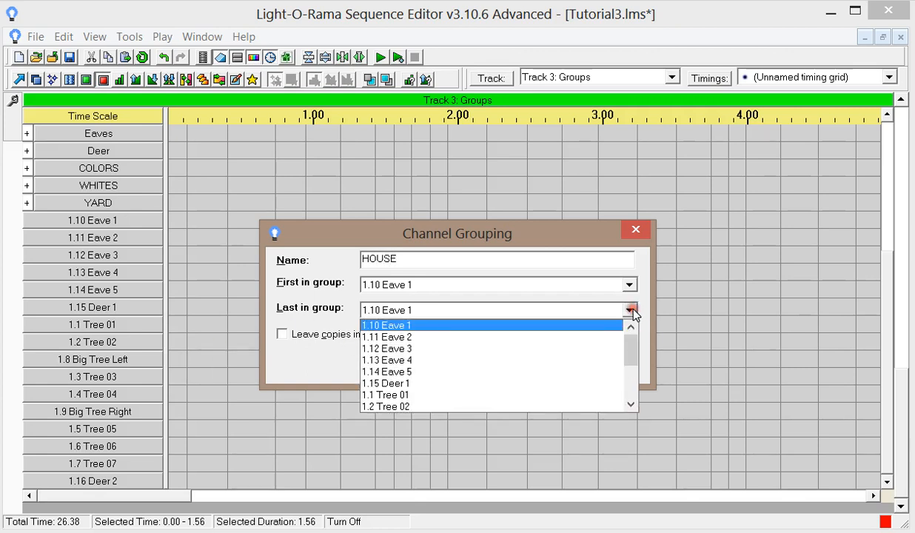
click(437, 372)
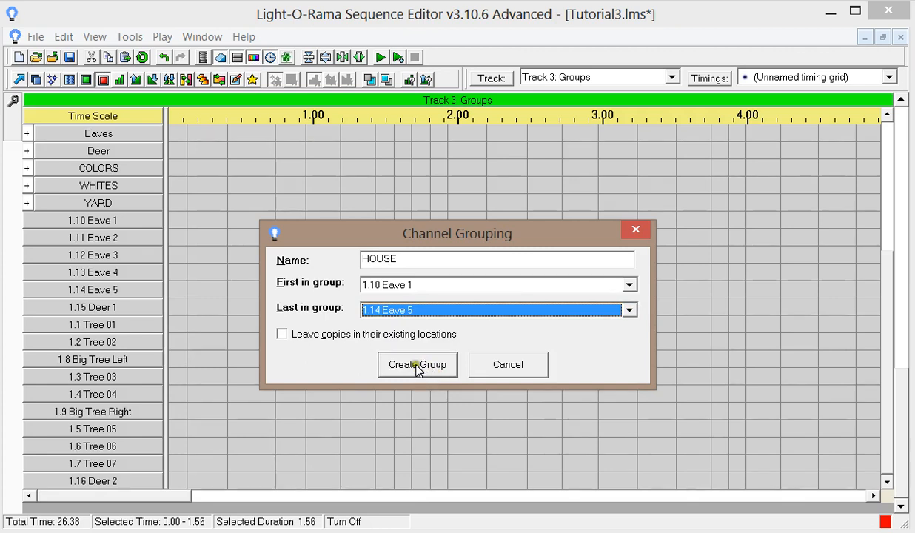
click(406, 334)
click(408, 364)
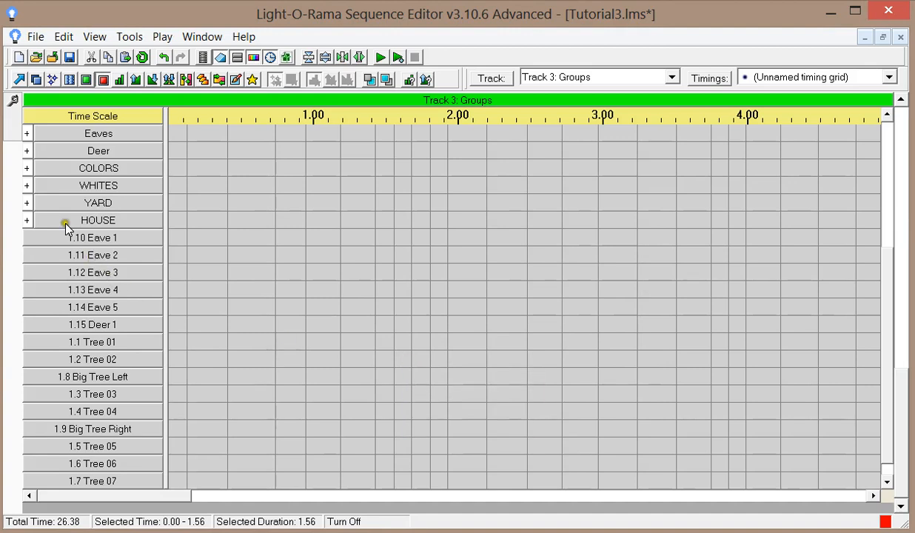
Step: Expand YARD to its two subgroups and turn on alternating cells in YARD LEFT and YARD RIGHT across the first six timings
click(27, 203)
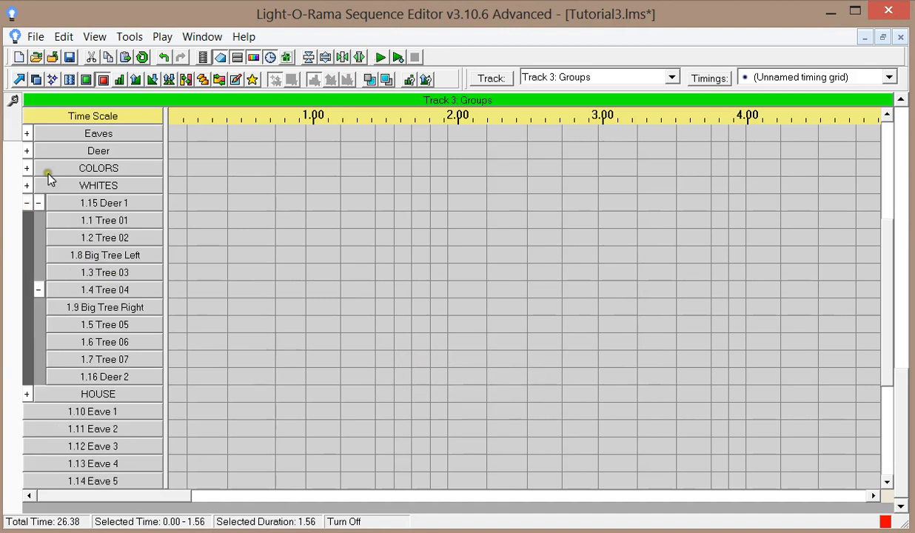
click(38, 203)
click(37, 219)
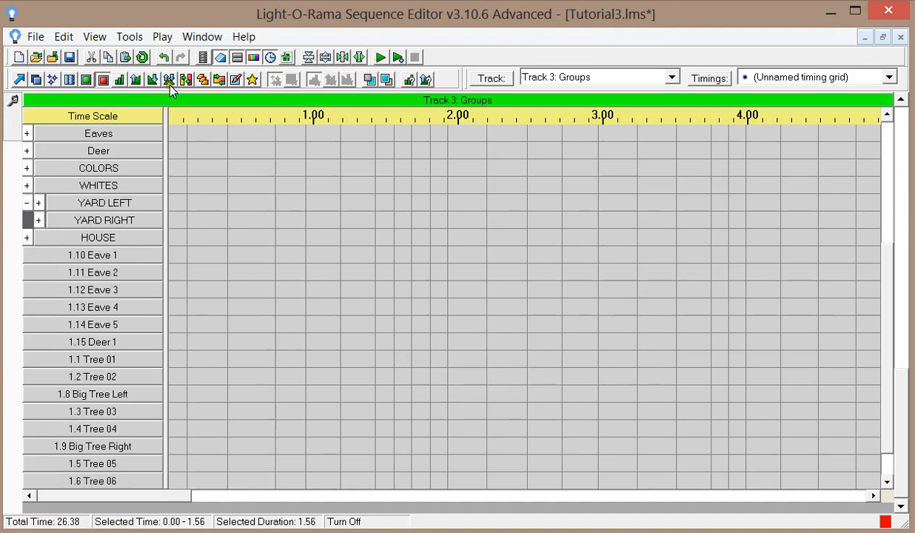
click(86, 79)
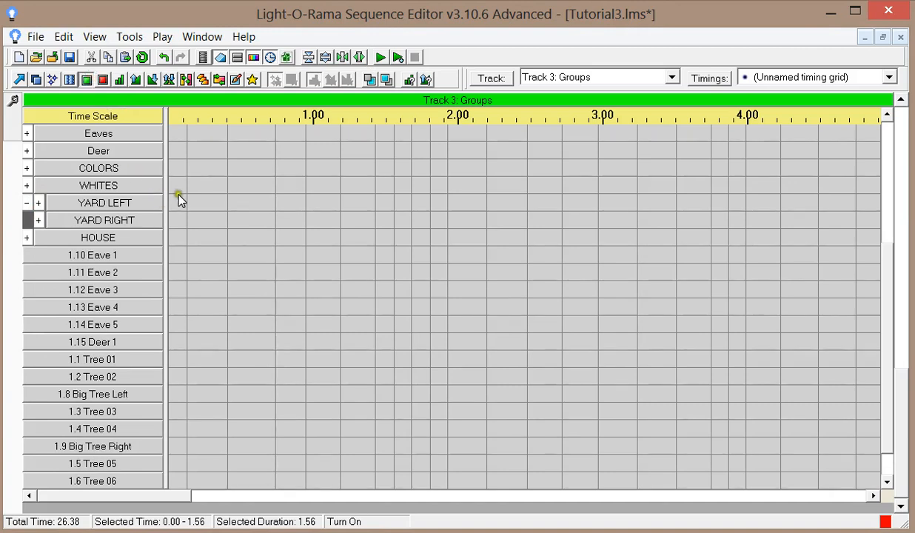
click(178, 202)
click(198, 219)
click(244, 202)
click(293, 221)
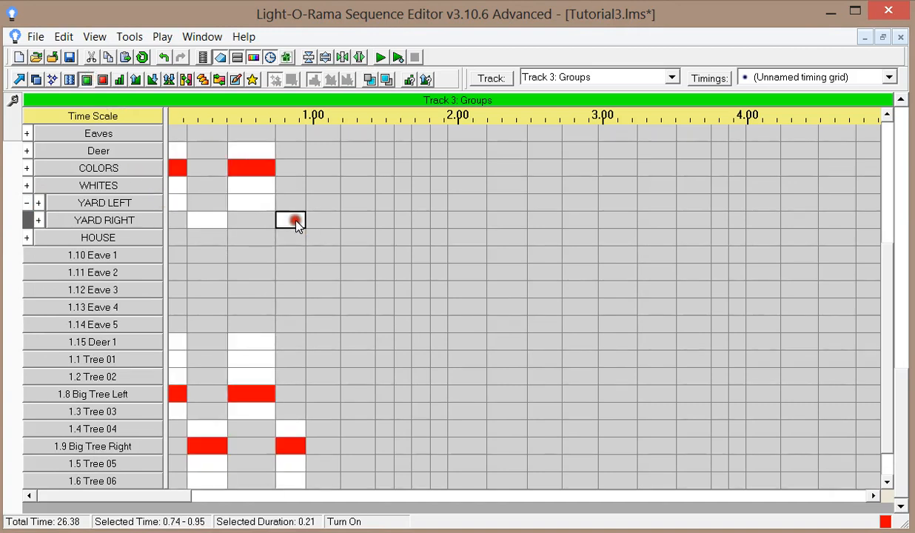
click(324, 203)
click(354, 220)
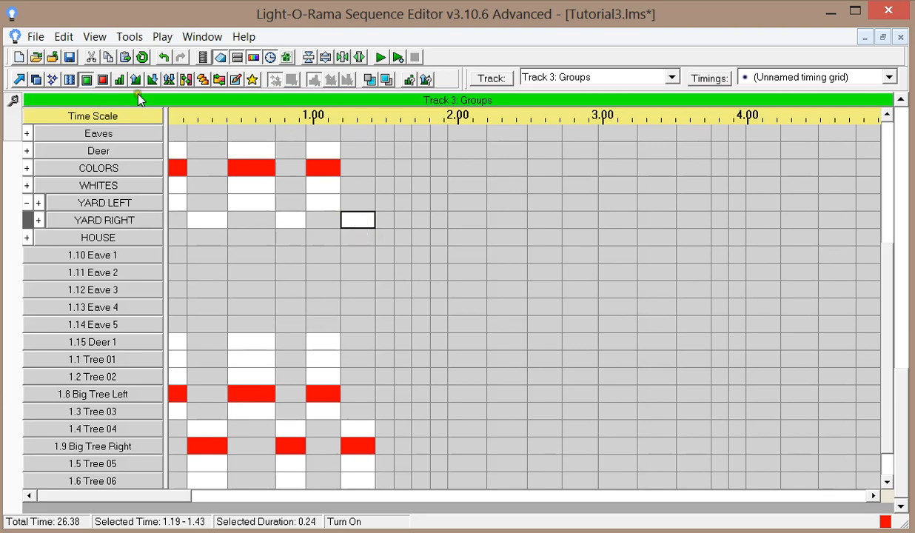
Step: Select the range 0.00 to 1.43 on YARD RIGHT, play the alternating effects in the animation view, and close it
click(20, 79)
drag(177, 219, 362, 218)
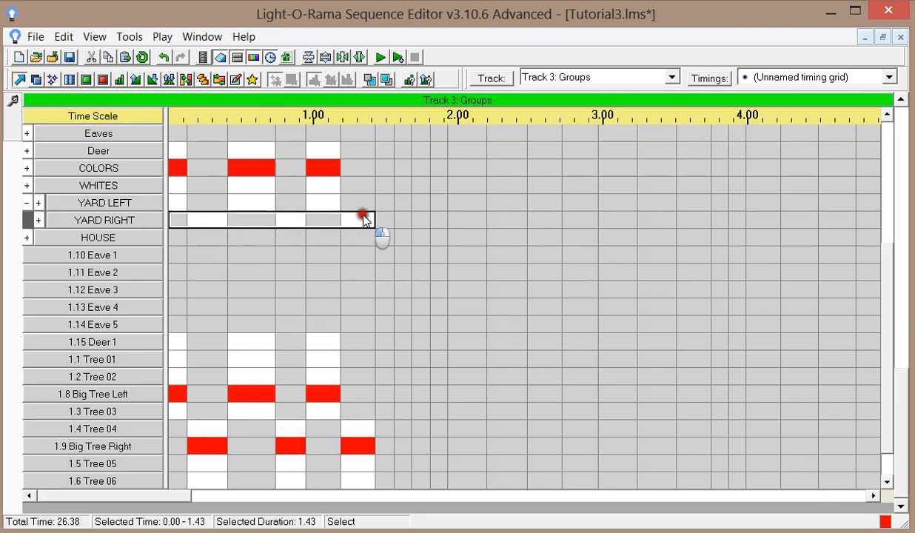
click(207, 61)
click(68, 45)
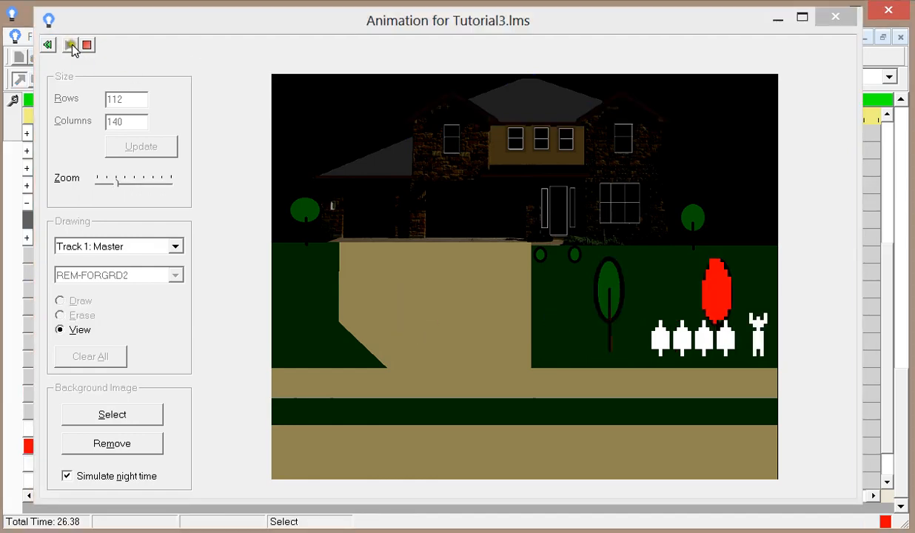
click(87, 46)
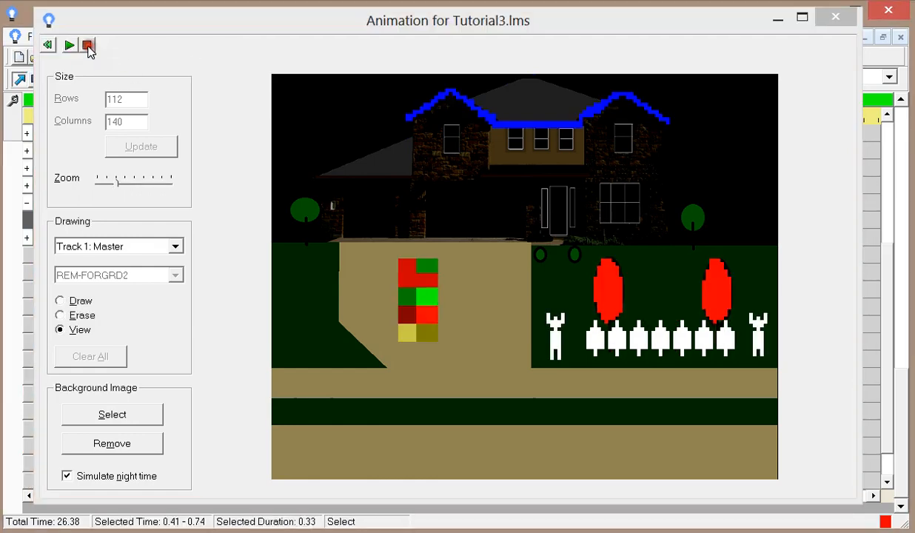
click(834, 20)
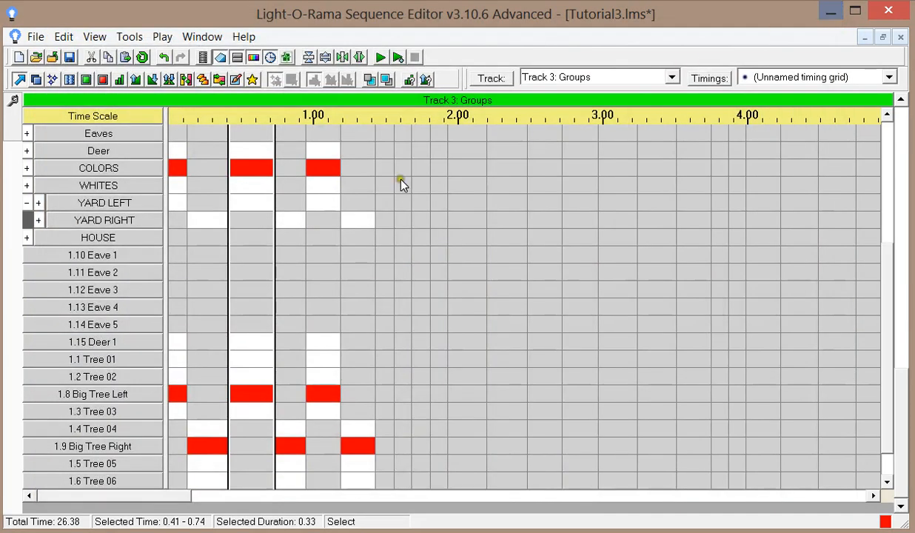
Step: Collapse the YARD group and turn off the Treeline and Everything groups from 0.00 to 1.43
click(27, 202)
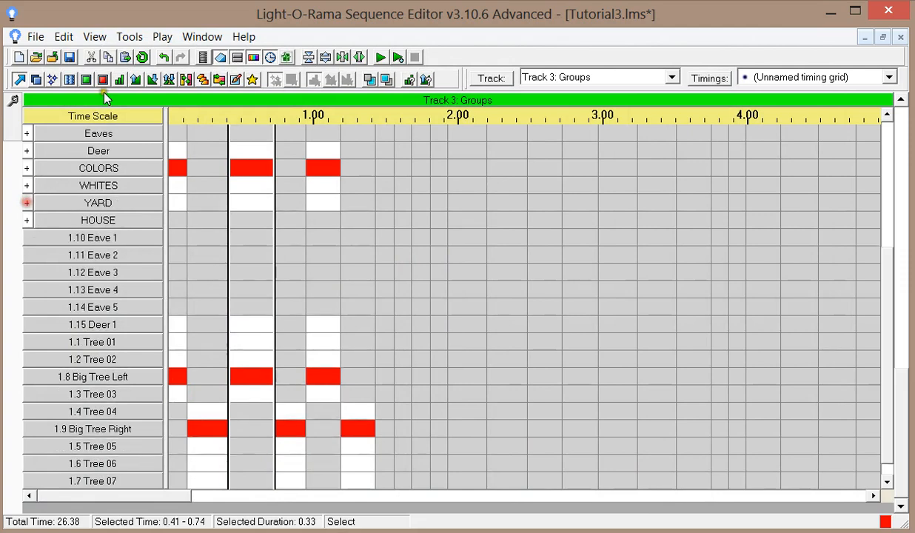
drag(884, 290, 885, 135)
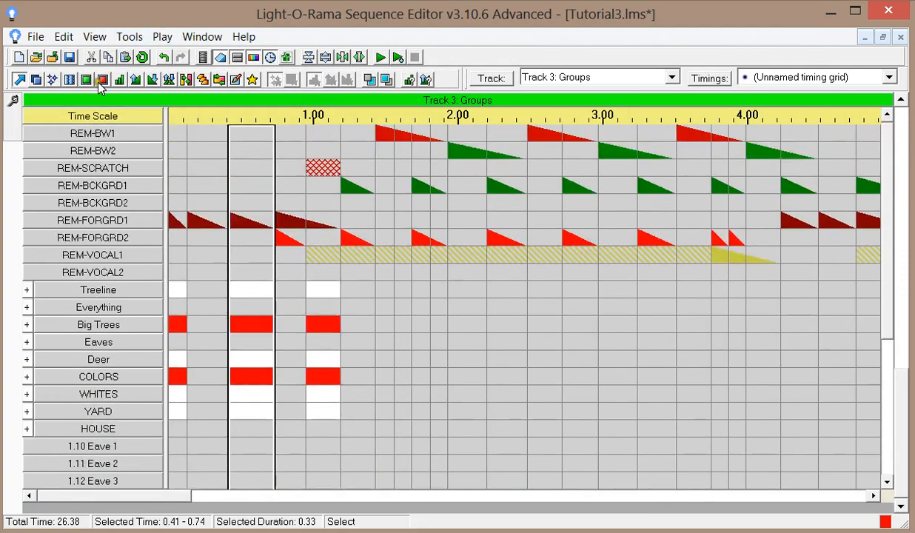
click(100, 81)
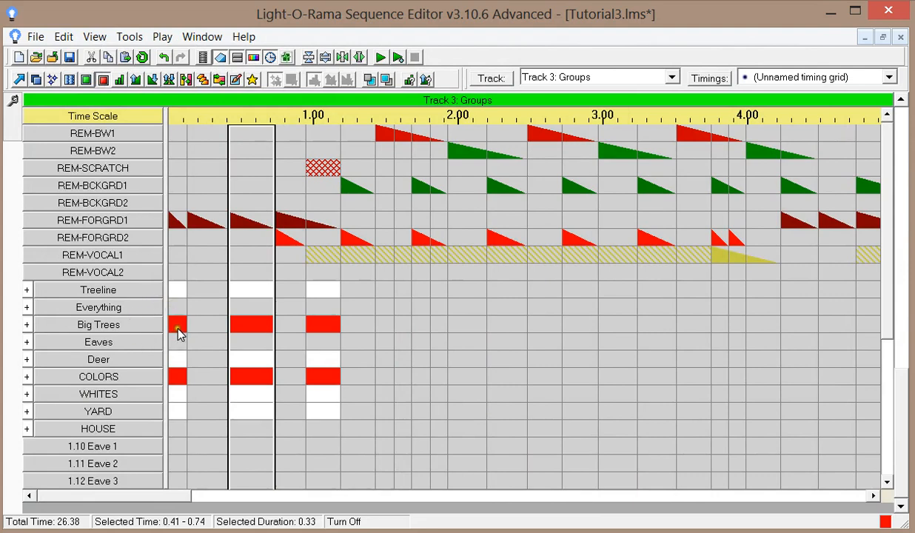
drag(176, 290, 356, 299)
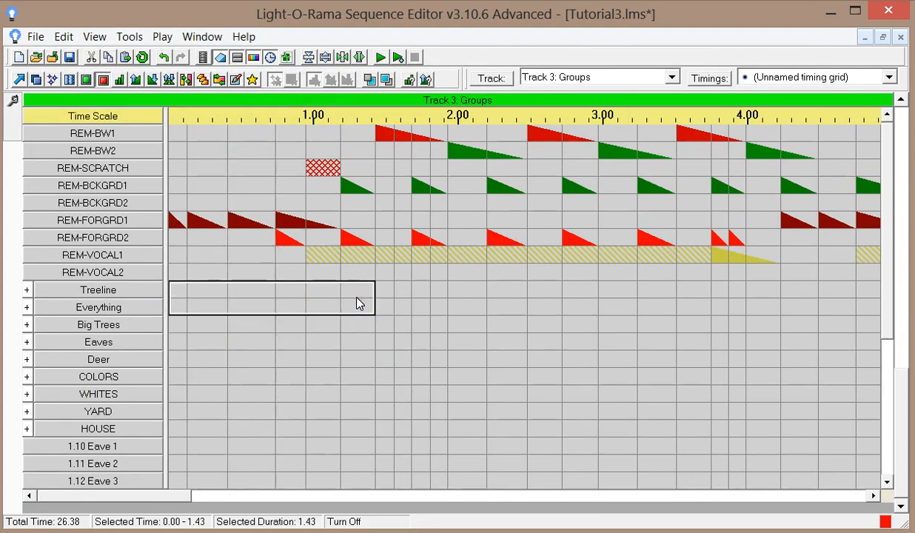
click(498, 291)
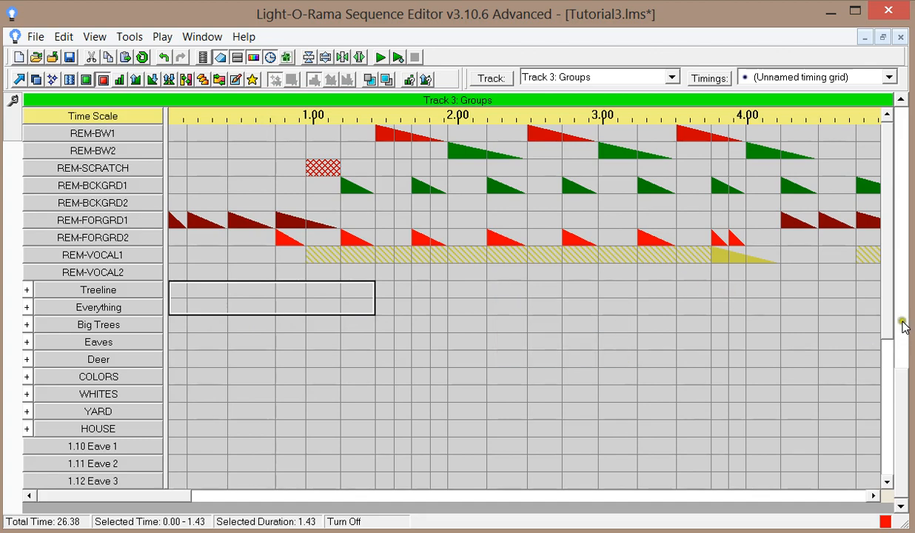
scroll(886, 324, down, 1)
scroll(887, 337, down, 1)
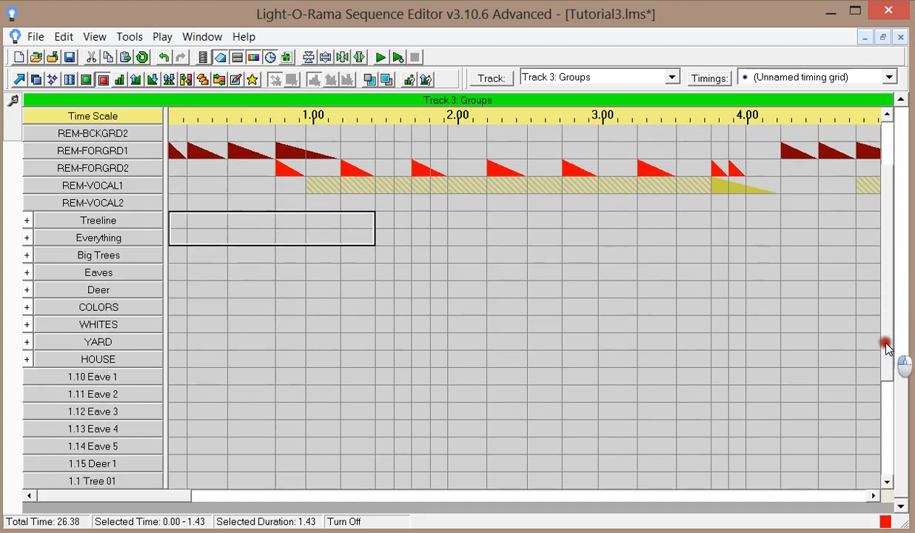
scroll(887, 347, down, 3)
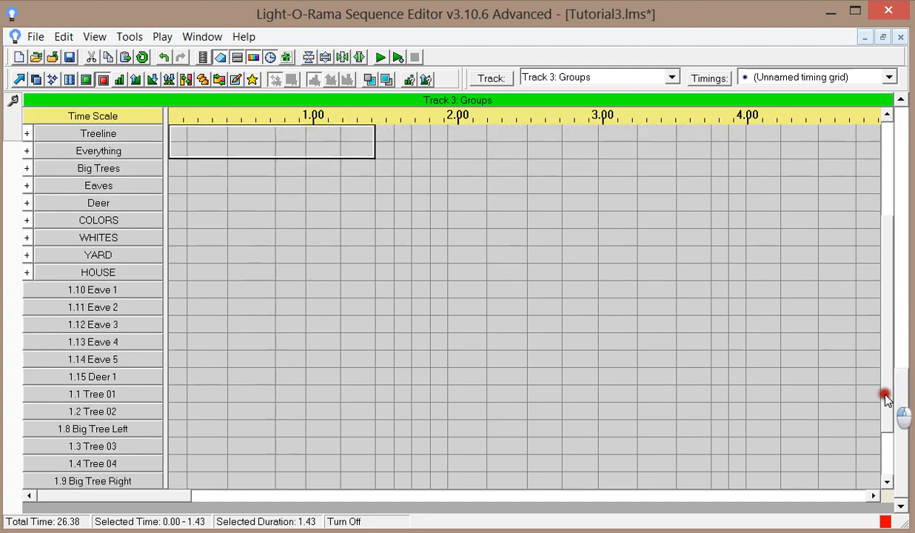
mouse_move(176, 306)
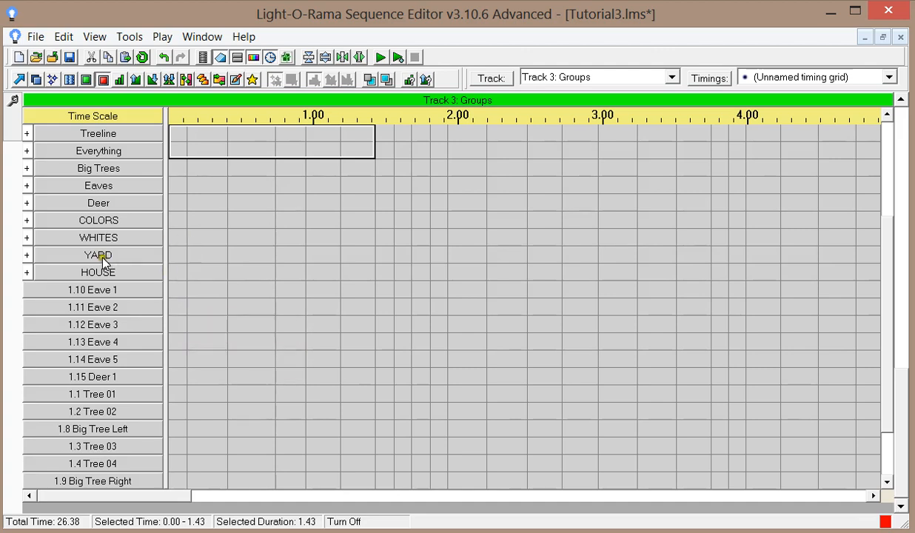
Step: Apply a 100% to 0% fade down to Eaves from 0.00 to 0.13 and chase it through to 0.41
click(151, 79)
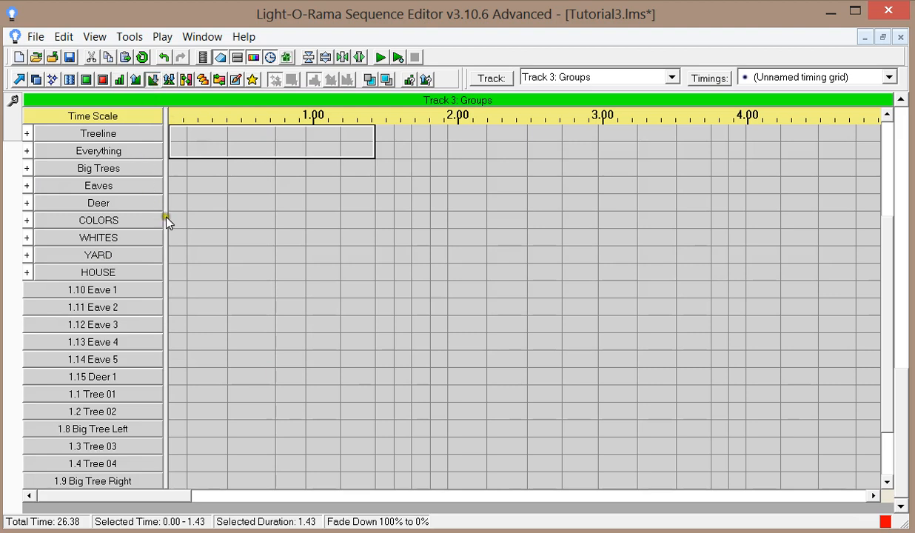
click(178, 185)
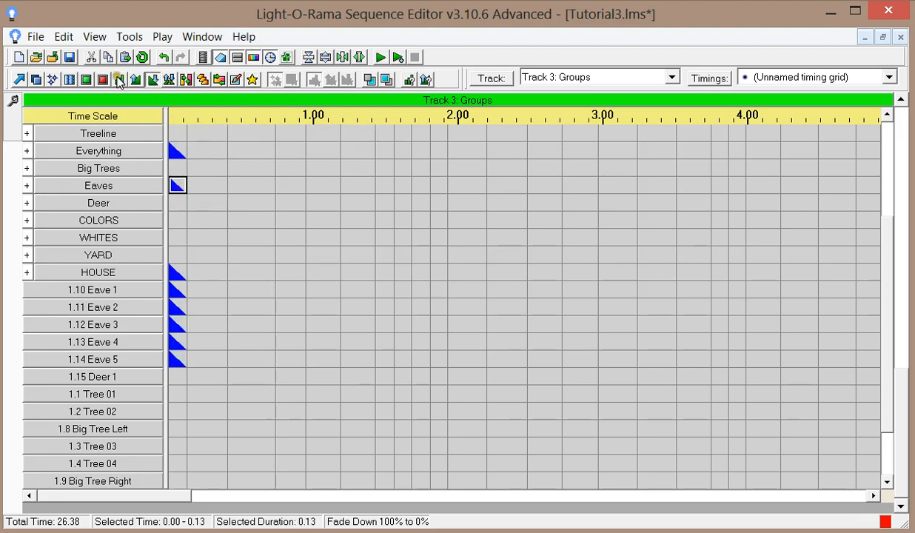
click(202, 79)
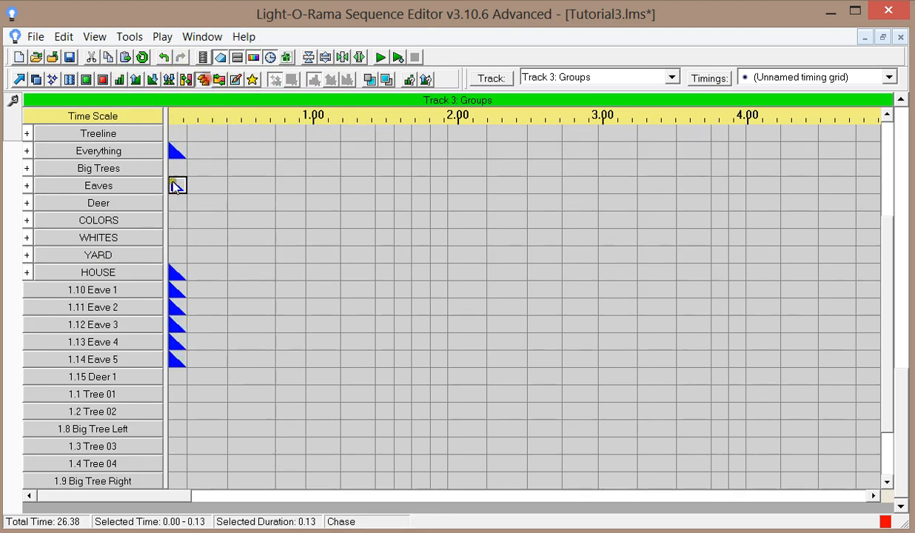
drag(170, 183, 198, 189)
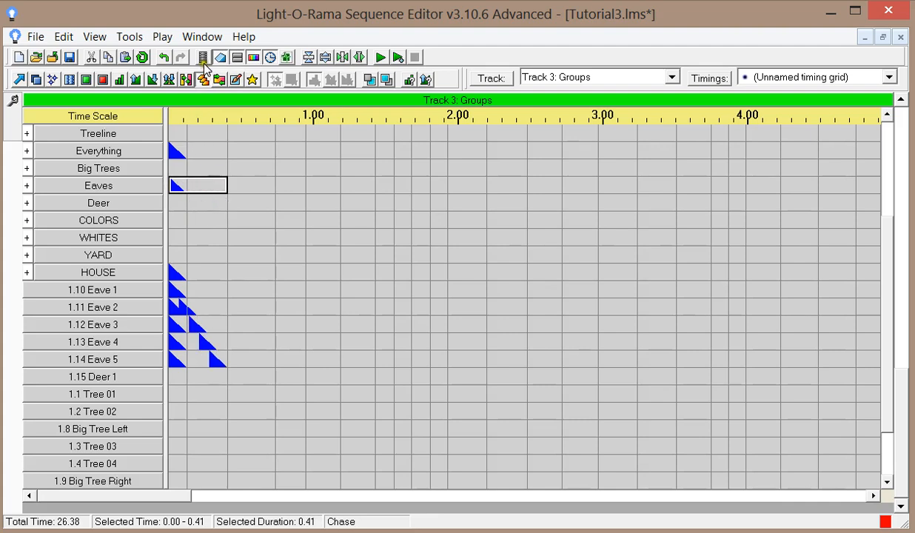
Step: Play the Eaves chase in the animation view, stop playback, and close the view
click(202, 58)
click(69, 46)
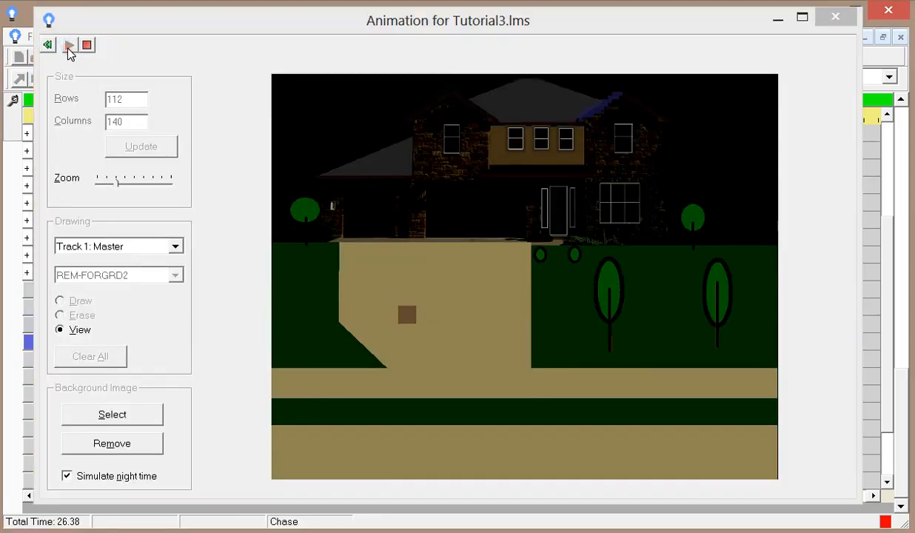
click(87, 45)
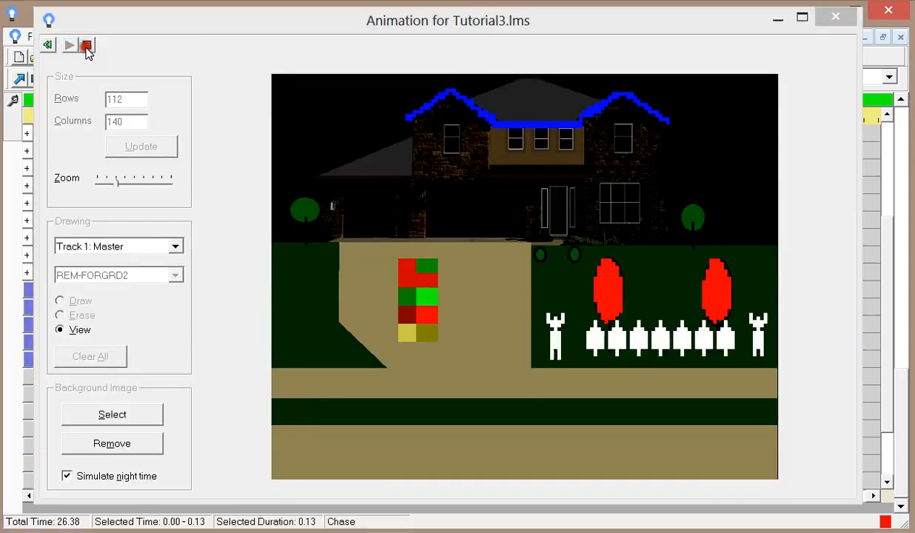
click(830, 22)
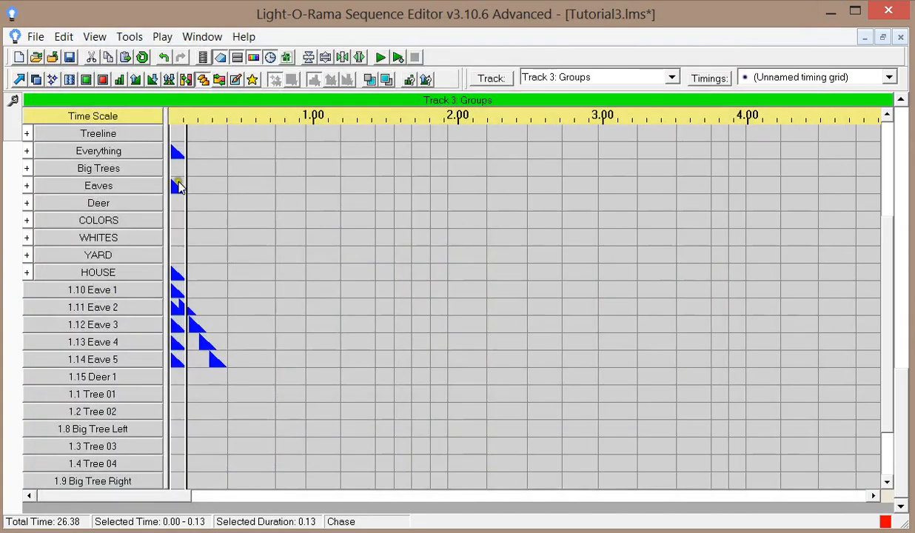
Step: Turn off HOUSE from 0.00 to 0.13 and channels 1.11 Eave 2 through 1.15 Deer 1 from 0.00 to 0.41
click(103, 79)
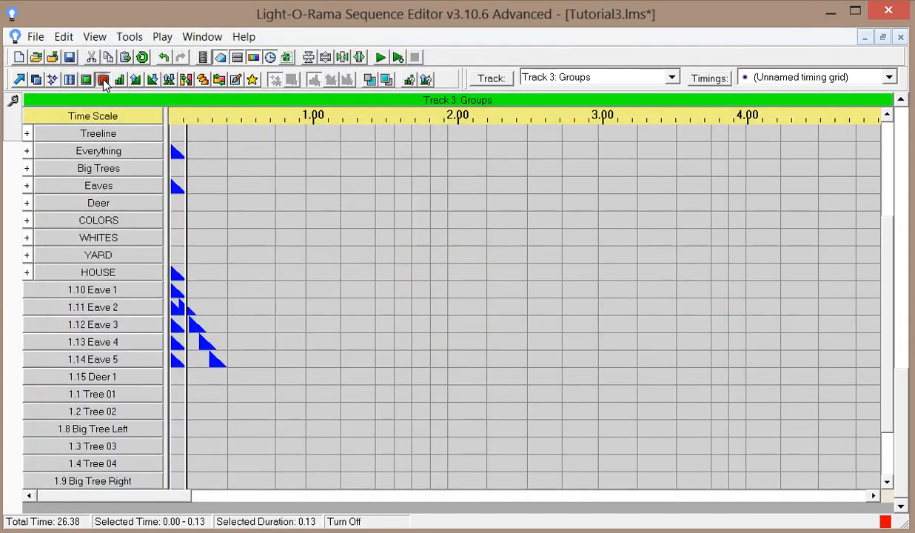
click(177, 274)
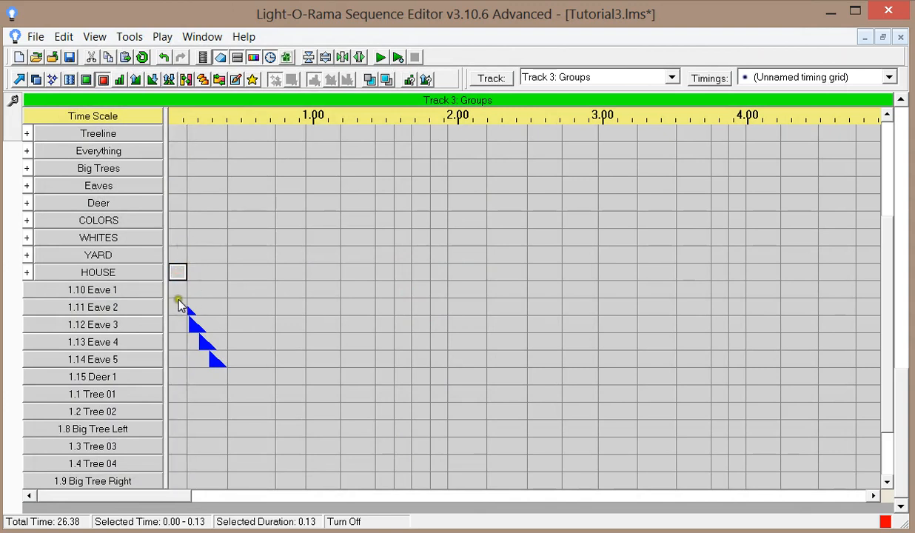
drag(178, 300, 225, 374)
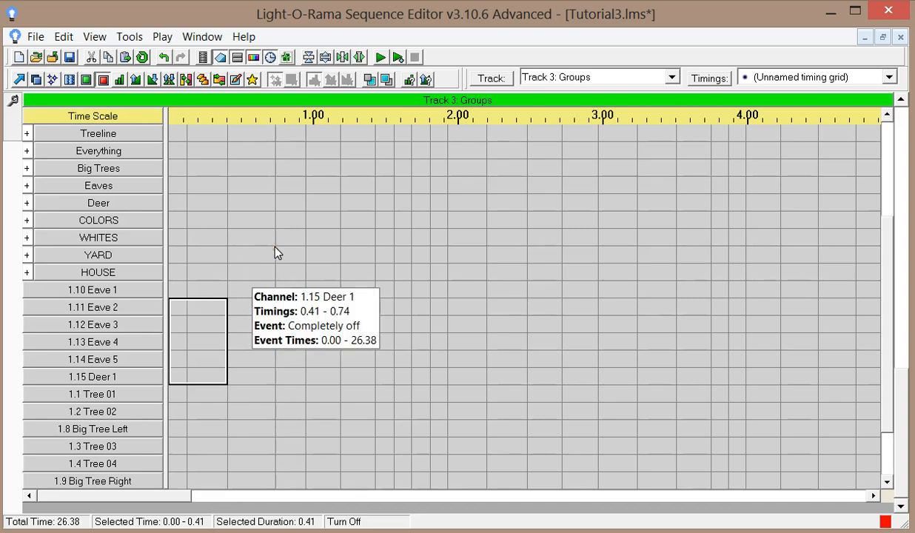
Step: Group channels 1.10 Eave 1 through 1.14 Eave 5 as "E left to right", leaving copies in their existing locations
click(27, 186)
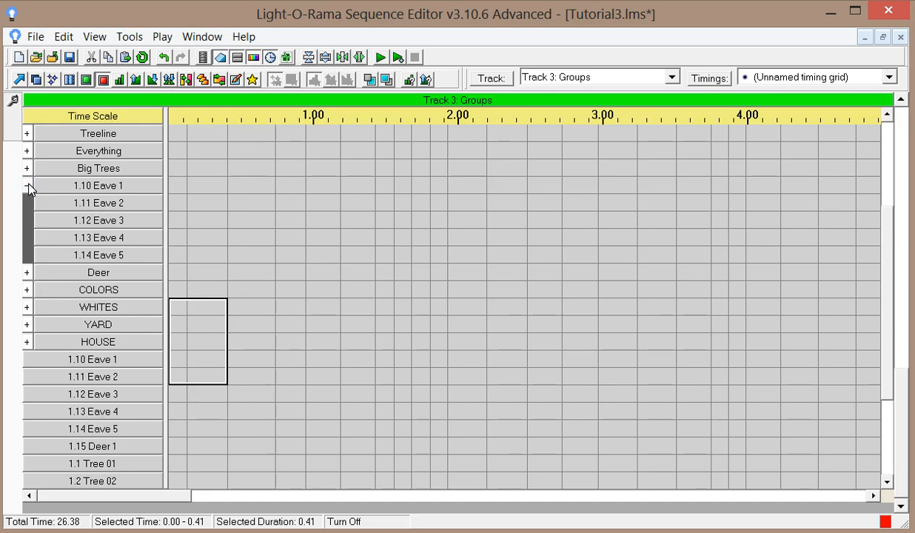
click(27, 186)
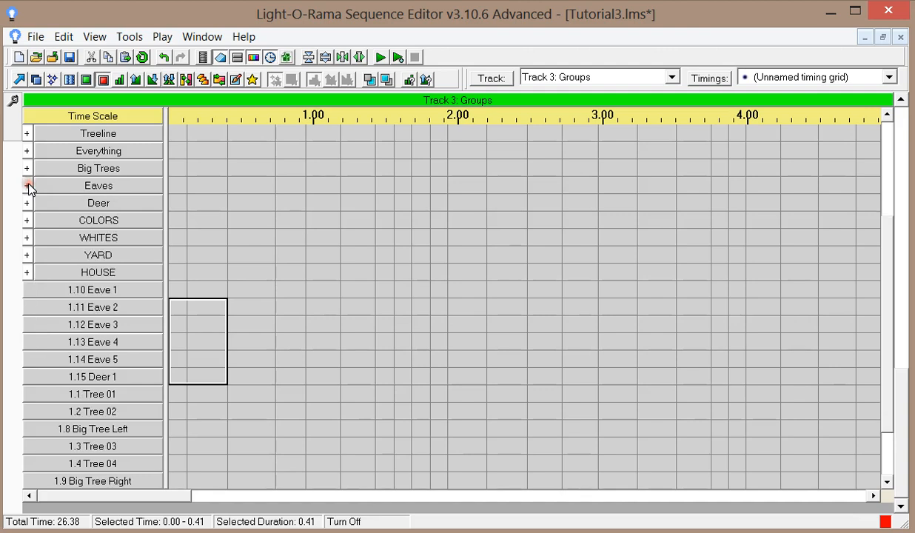
right_click(108, 293)
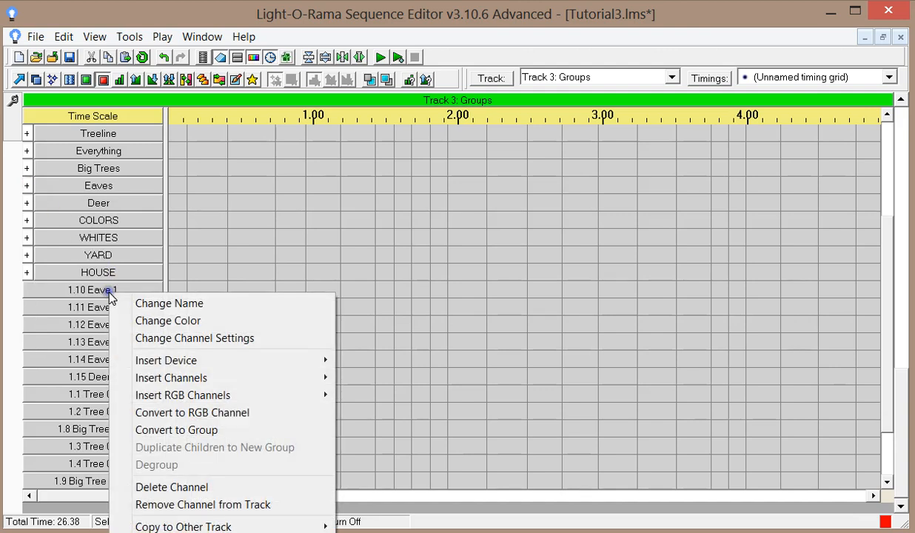
click(157, 427)
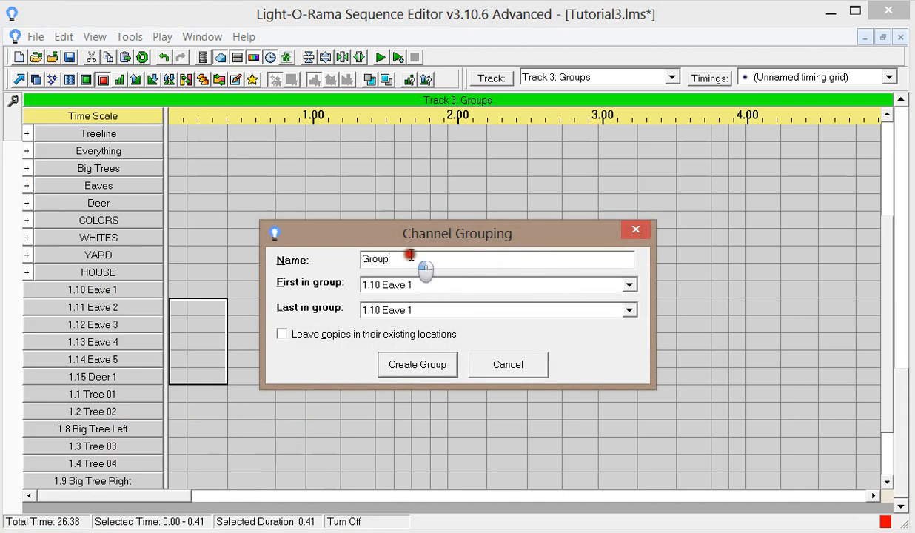
drag(419, 261, 341, 254)
text(E left to right)
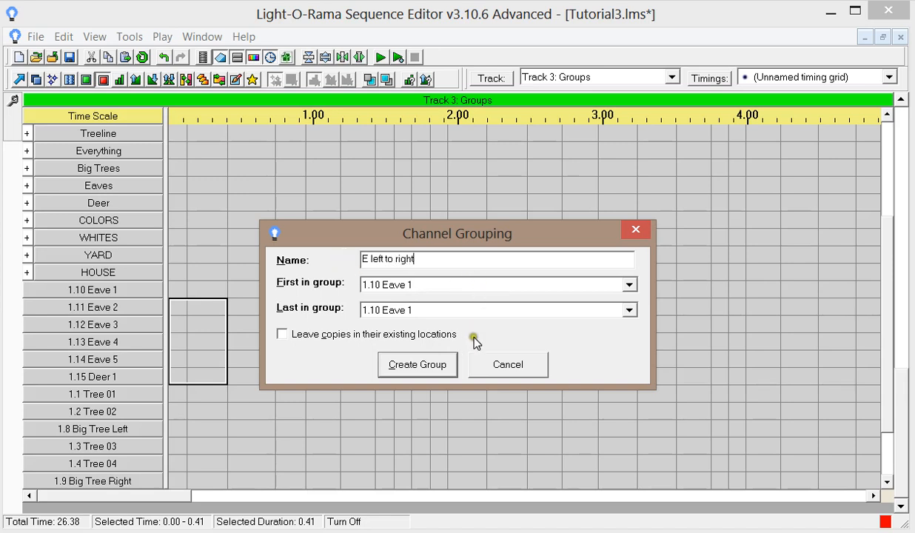
click(628, 309)
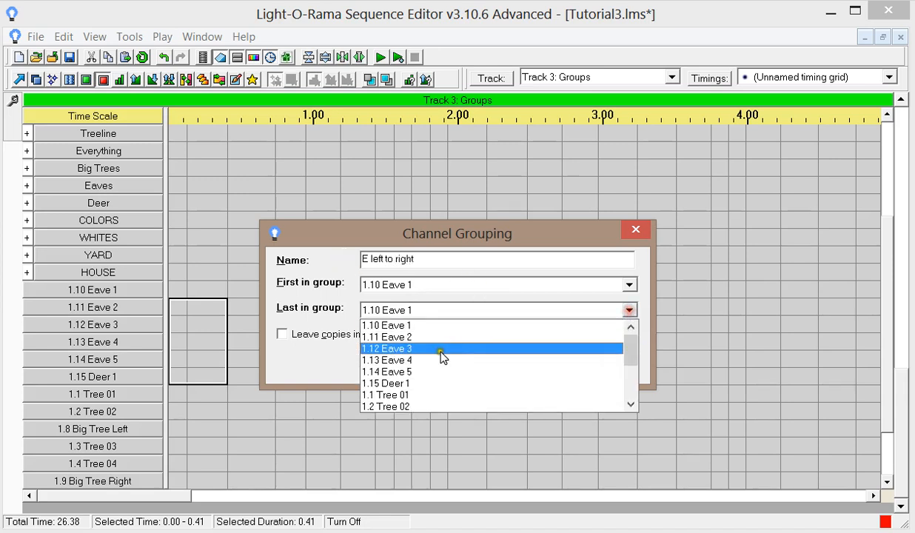
click(400, 371)
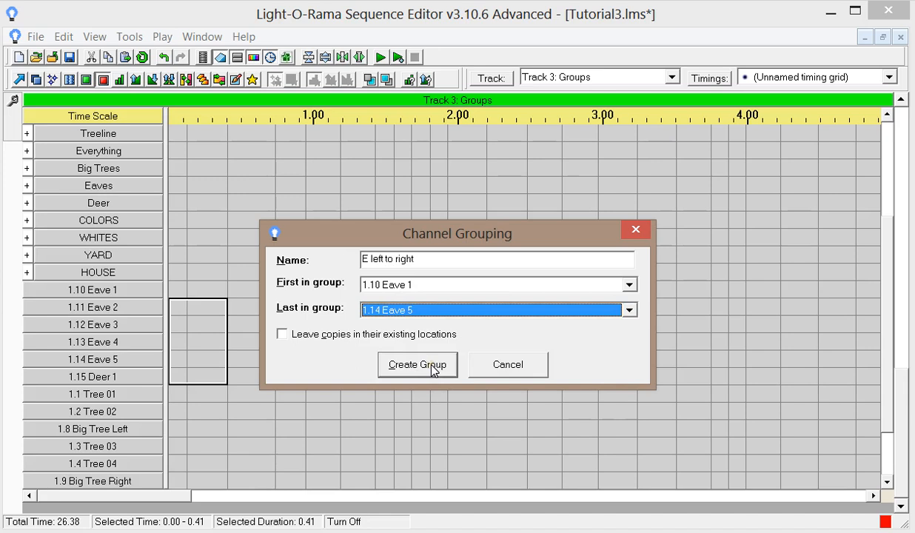
click(425, 334)
click(432, 366)
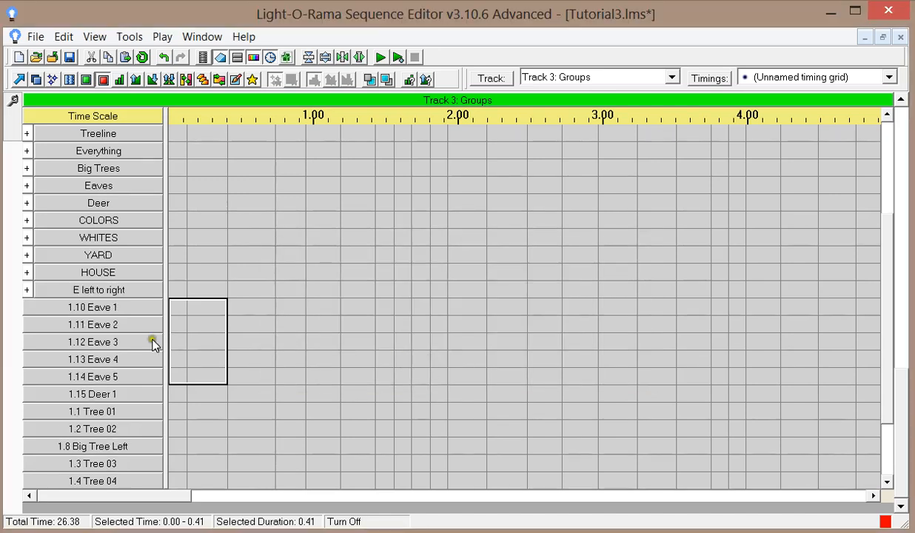
Step: Reverse the order of the ungrouped eave channels so they run from 1.14 Eave 5 down to 1.10 Eave 1
click(120, 360)
drag(120, 360, 118, 377)
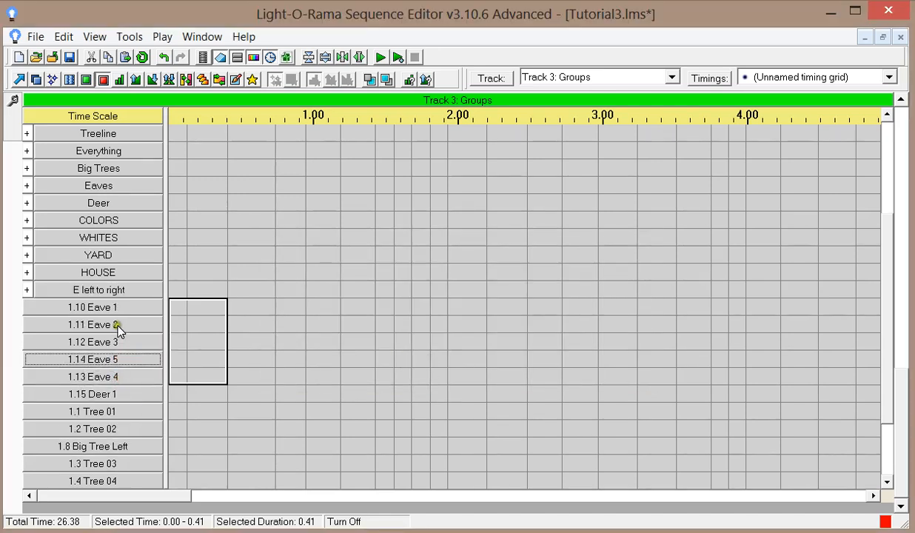
drag(118, 341, 119, 376)
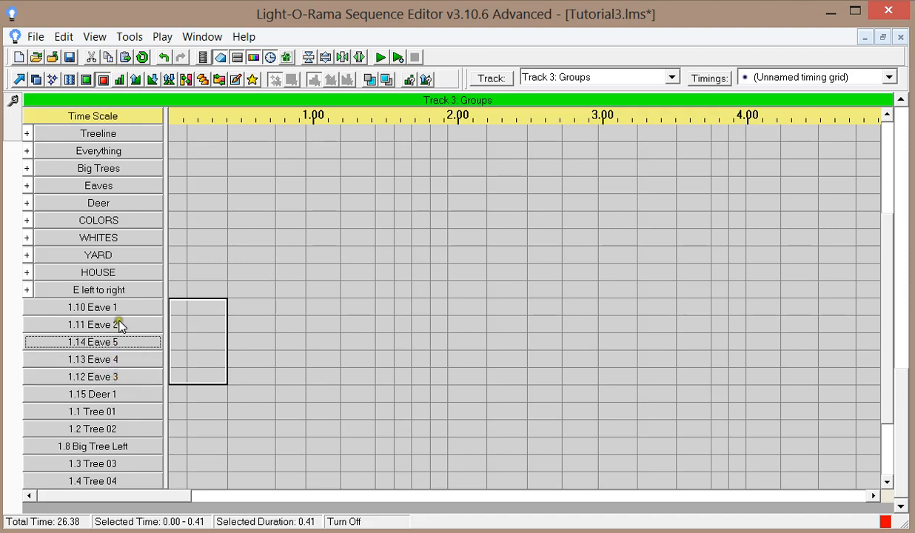
drag(119, 323, 119, 376)
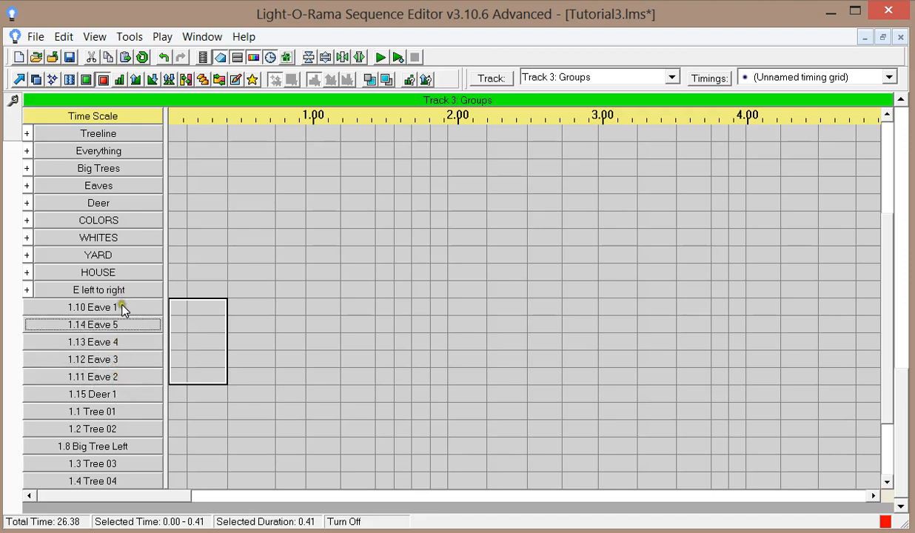
drag(121, 307, 115, 376)
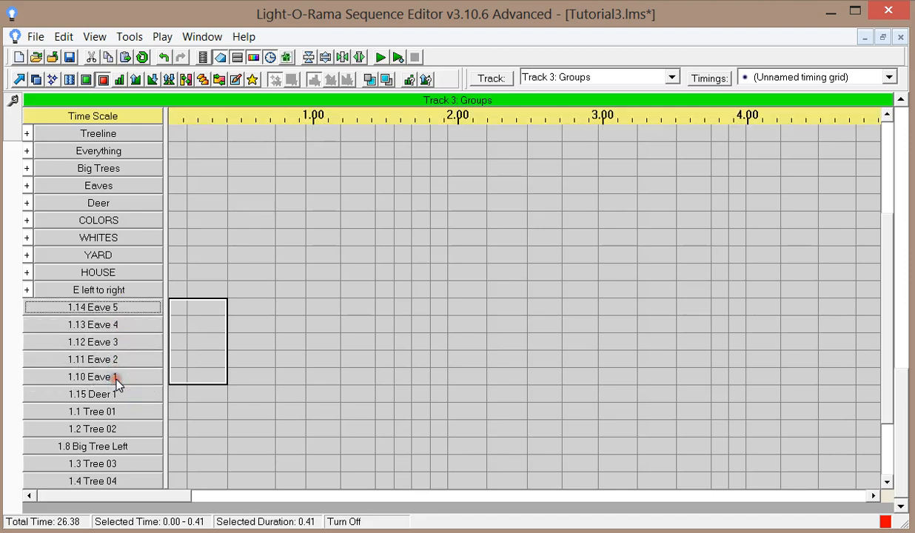
Step: Group channels 1.14 Eave 5 through 1.10 Eave 1 as "E right to left", leaving copies in their existing locations
right_click(120, 309)
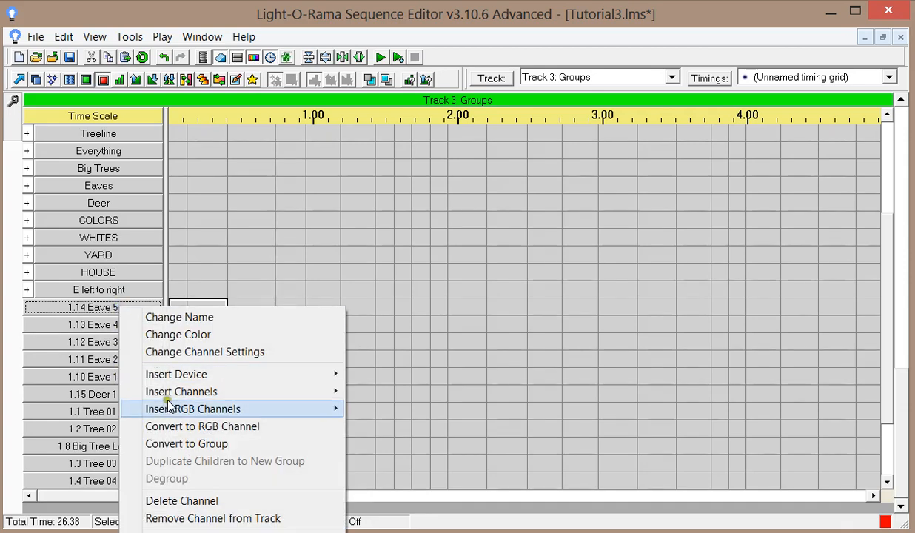
click(186, 443)
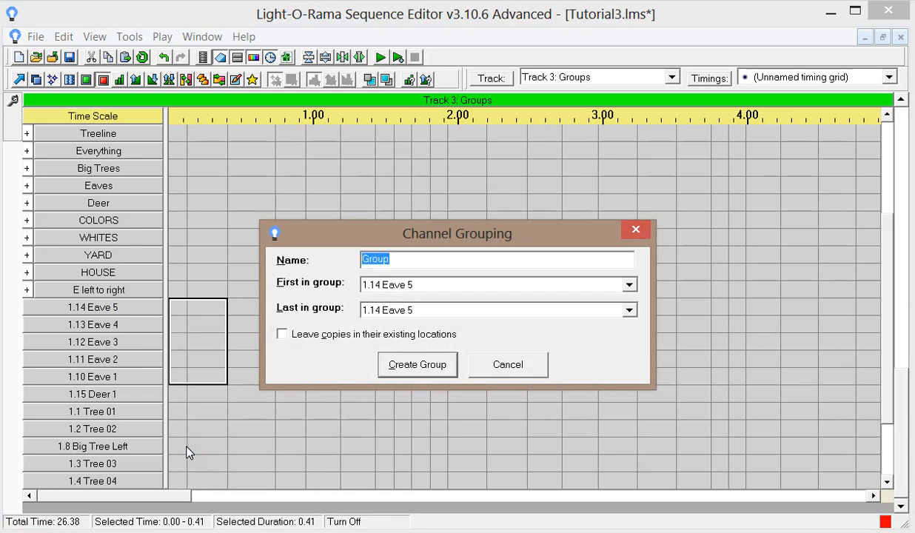
text(E right to left)
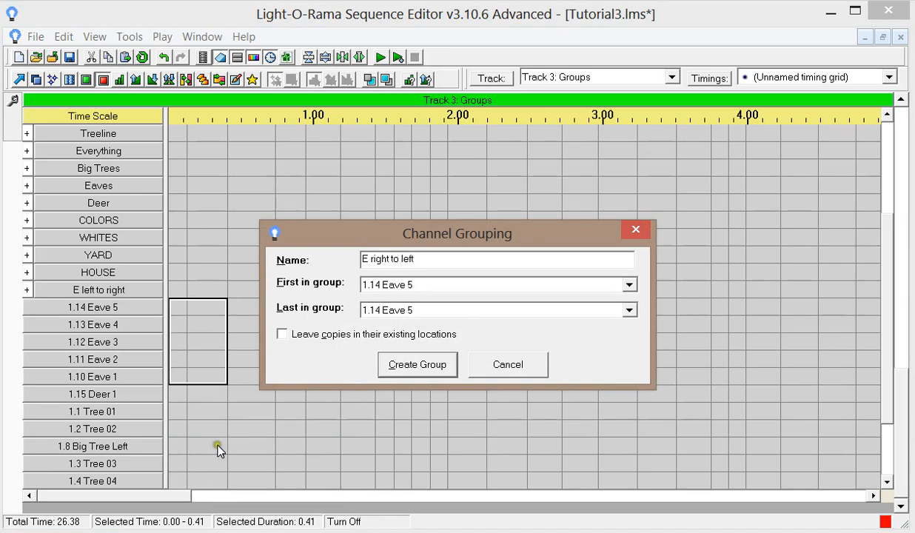
click(282, 335)
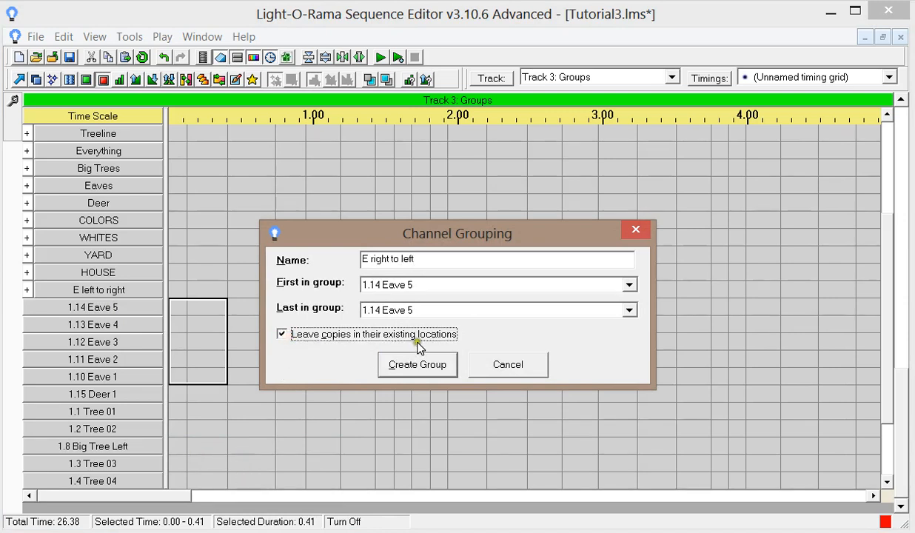
click(625, 310)
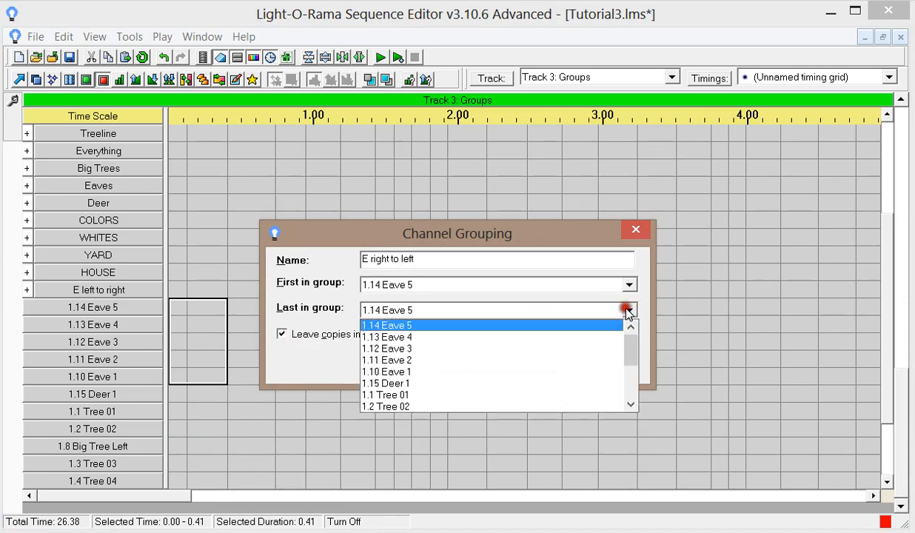
click(453, 374)
click(414, 362)
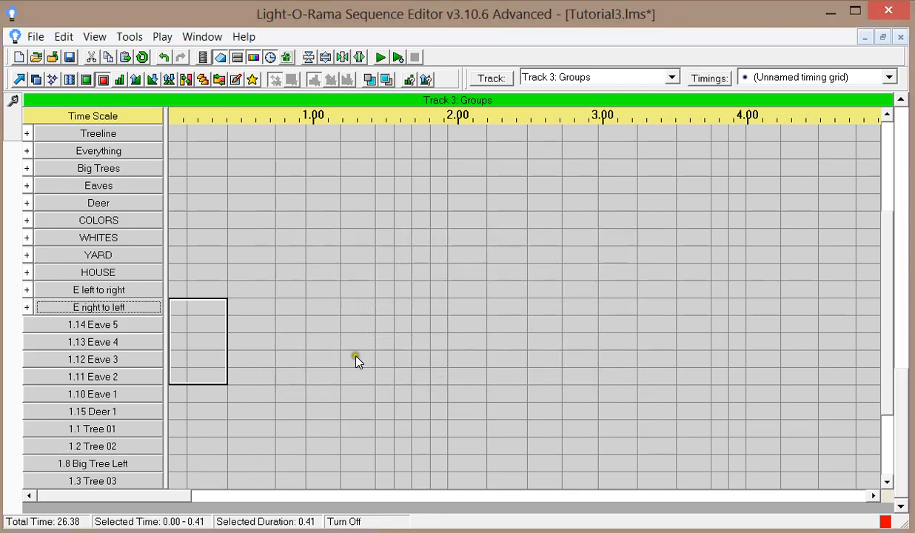
Step: Group E left to right and E right to left as "Eave l2r r2l" without leaving copies, and expand the group
right_click(52, 290)
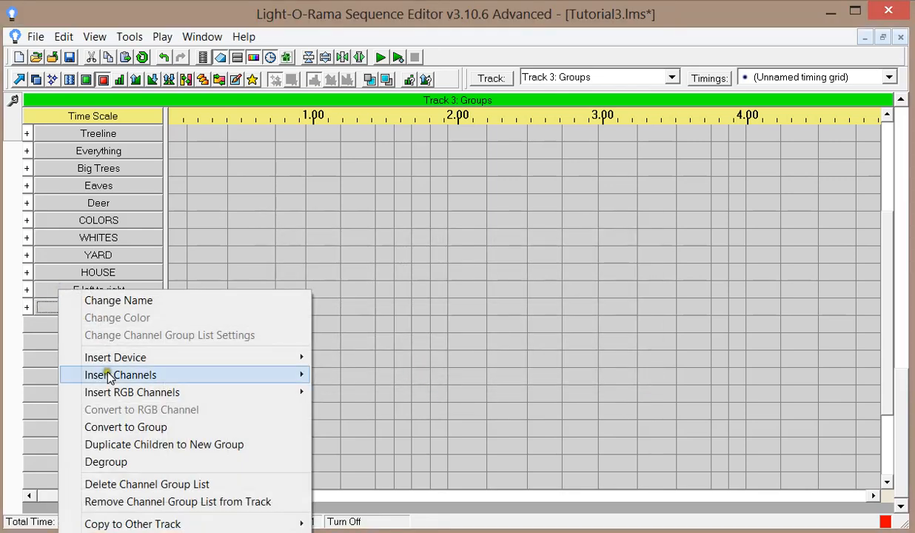
click(151, 429)
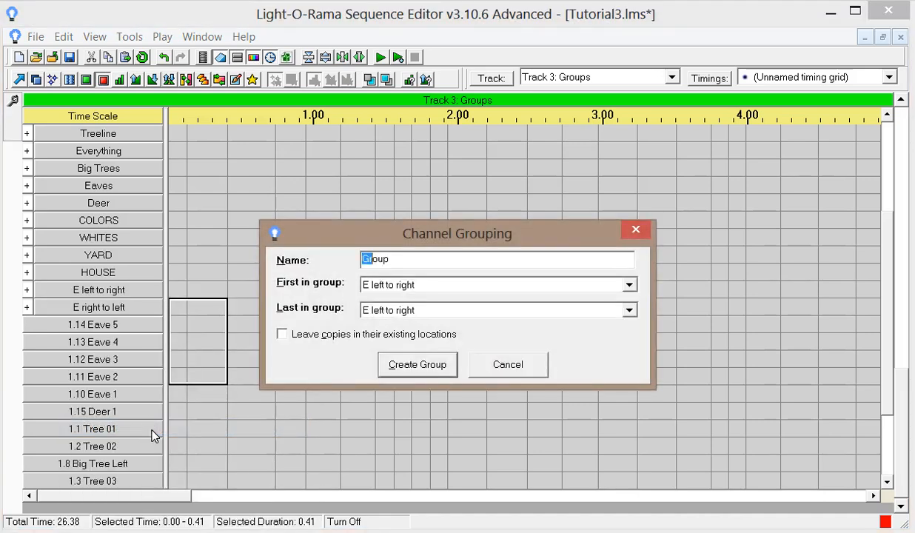
text(Eave)
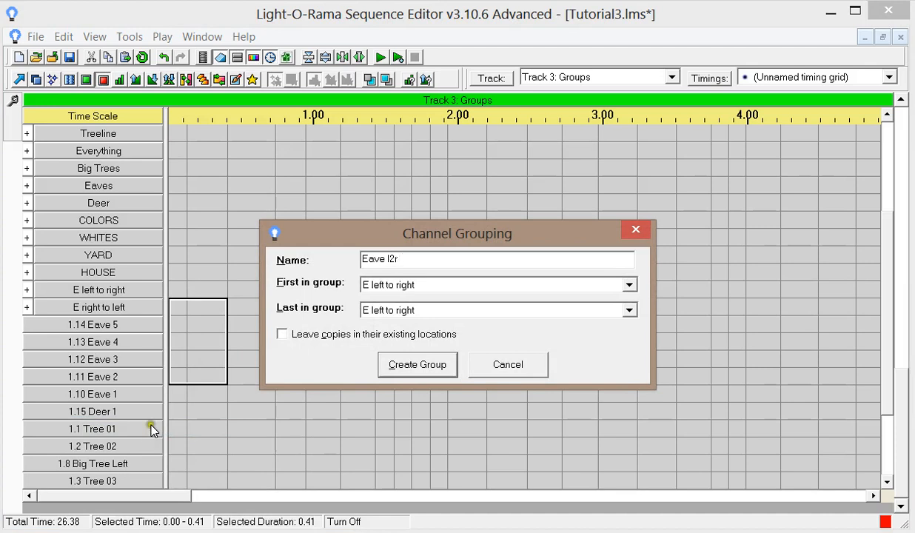
text(l2r r2l)
click(463, 312)
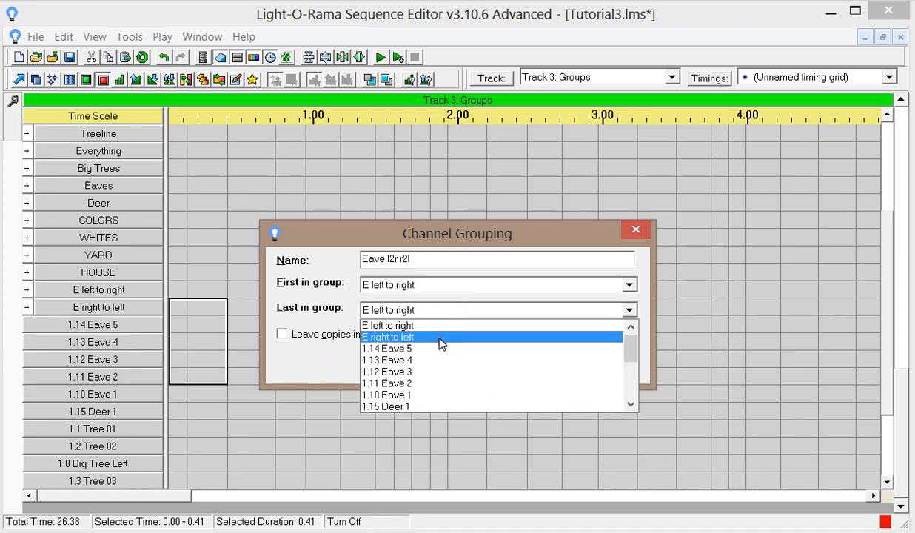
click(438, 339)
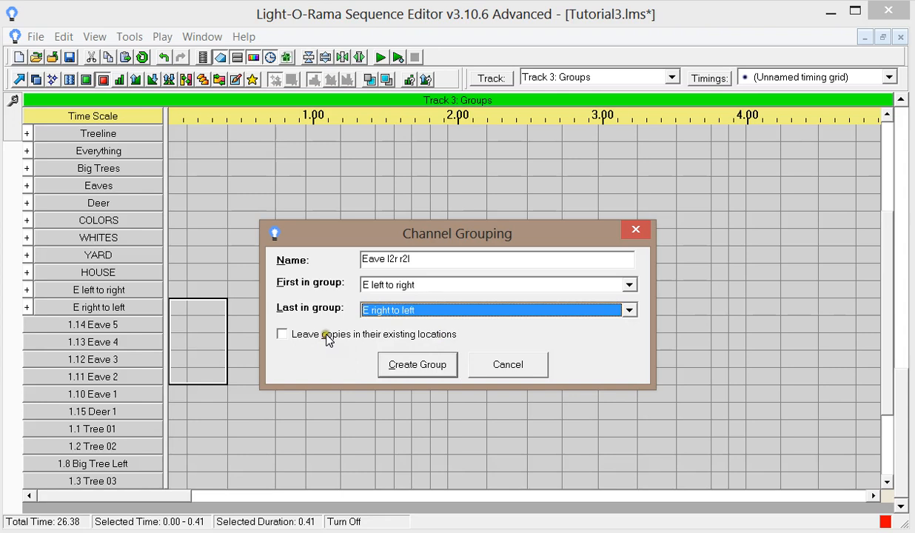
click(416, 370)
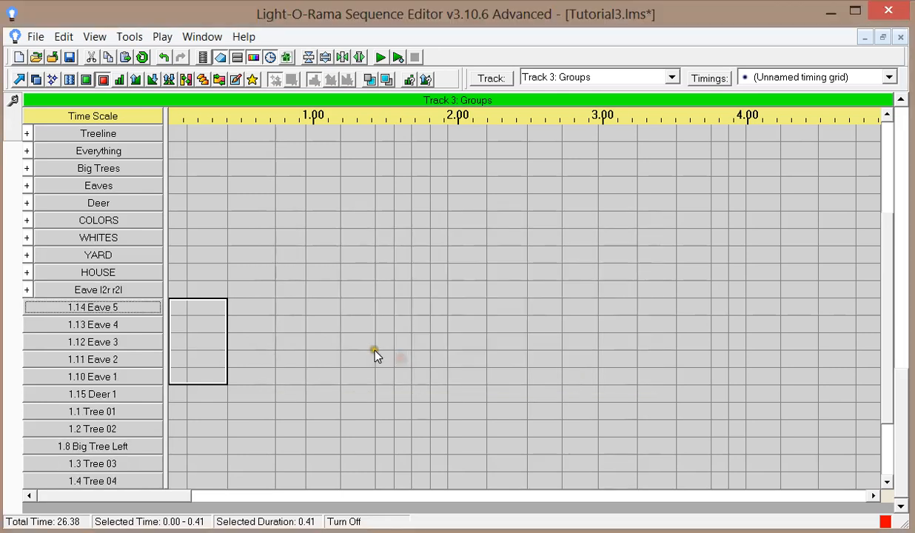
click(28, 291)
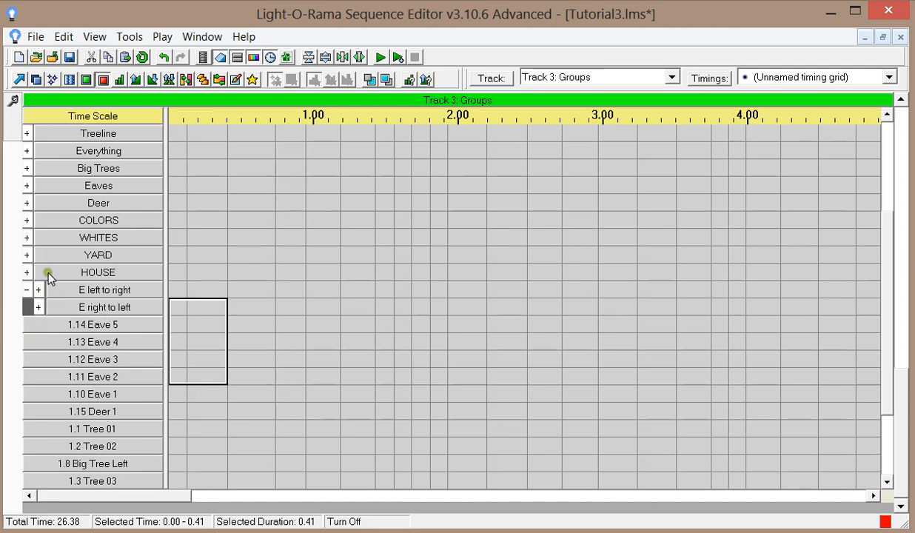
Step: Expand both directional eave subgroups, fade down 1.10 Eave 1 from 0.00 to 0.13, and chase it through all ten eave rows to 0.41
click(38, 289)
click(38, 376)
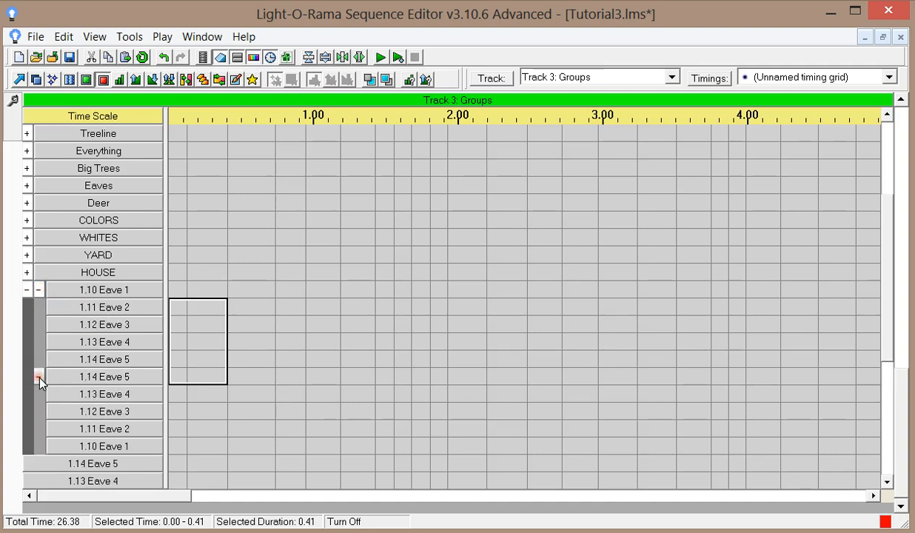
click(152, 79)
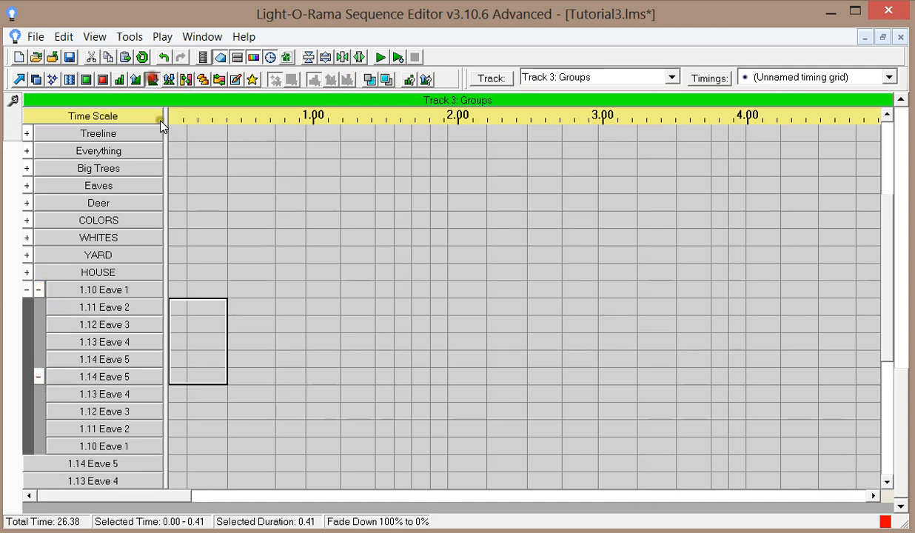
click(178, 289)
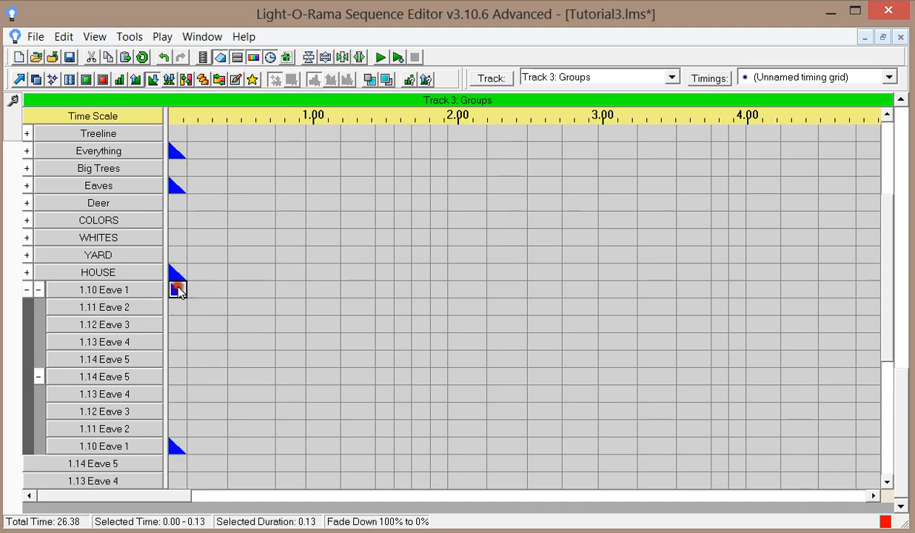
click(203, 80)
drag(178, 289, 203, 452)
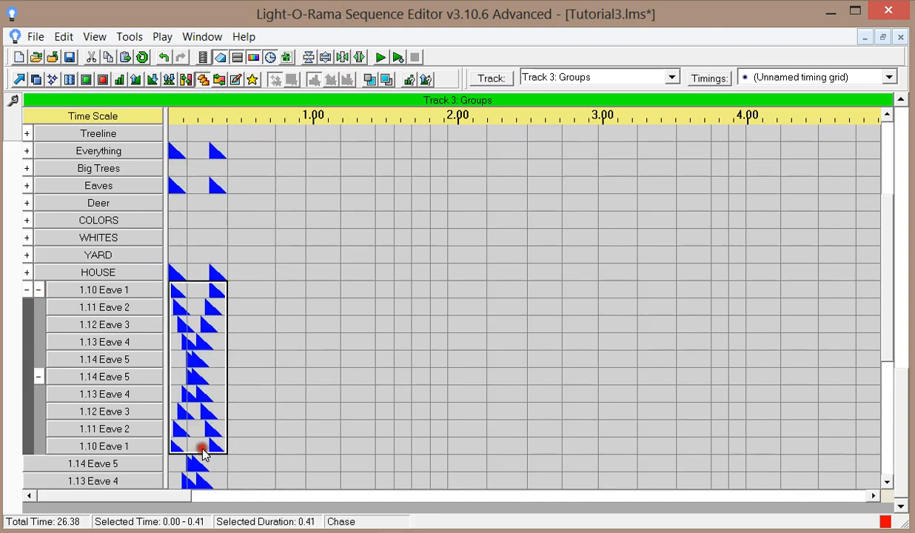
Step: Play the eave chase in the animation preview, stop it, and close the preview
click(202, 57)
click(69, 46)
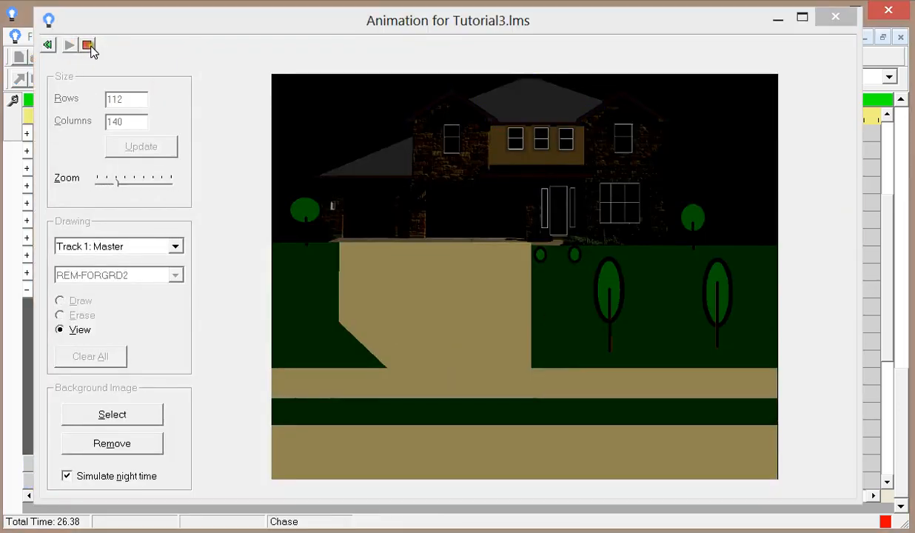
click(87, 45)
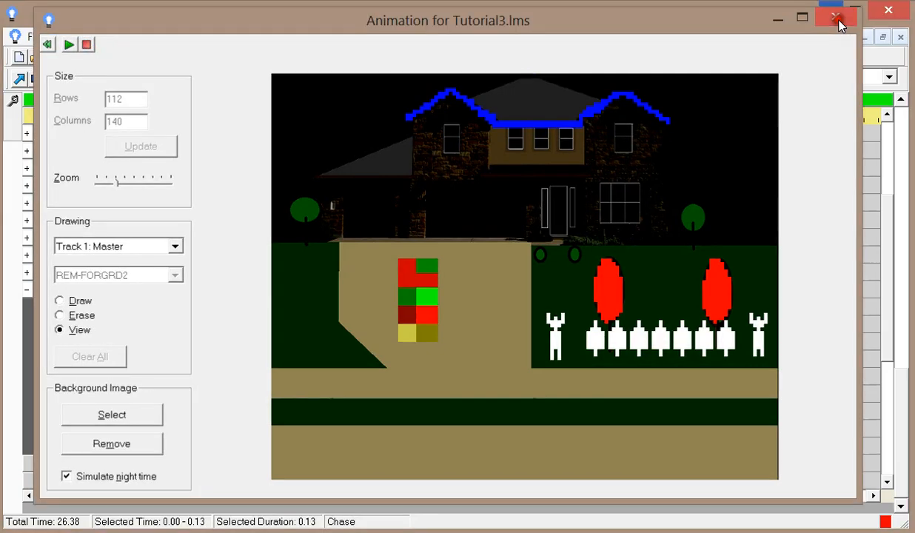
click(835, 17)
Step: Turn off the effects from 0.00 to 0.41 on the rows from HOUSE through 1.13 Eave 4 and collapse the Eave l2r r2l group
mouse_move(402, 321)
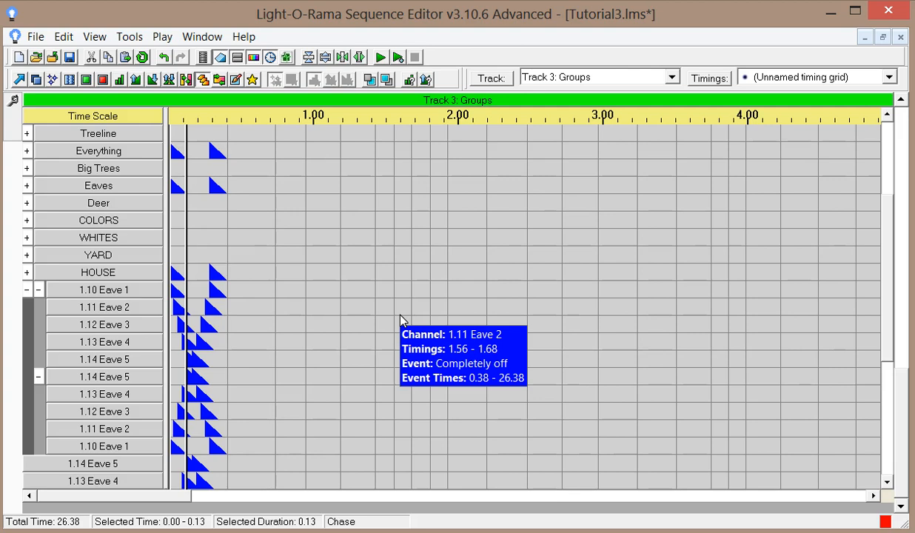
click(104, 81)
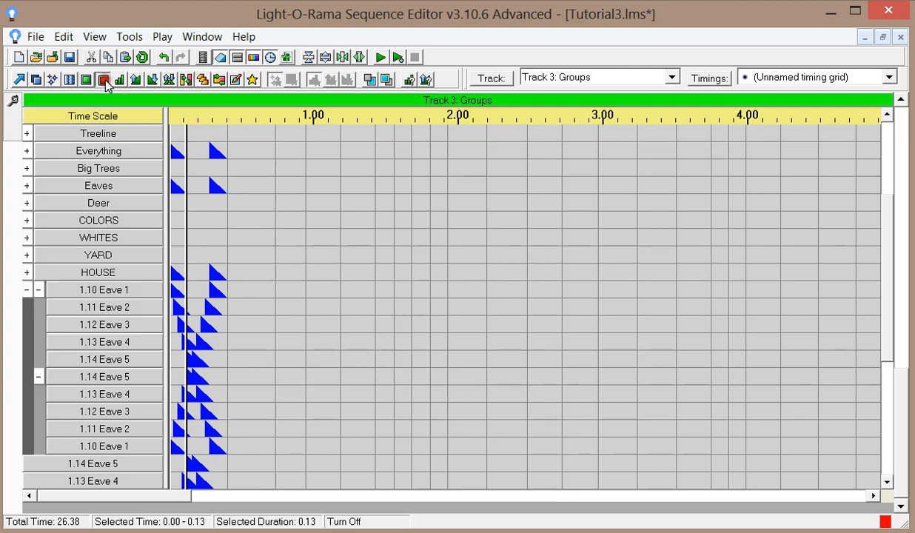
drag(173, 268, 219, 481)
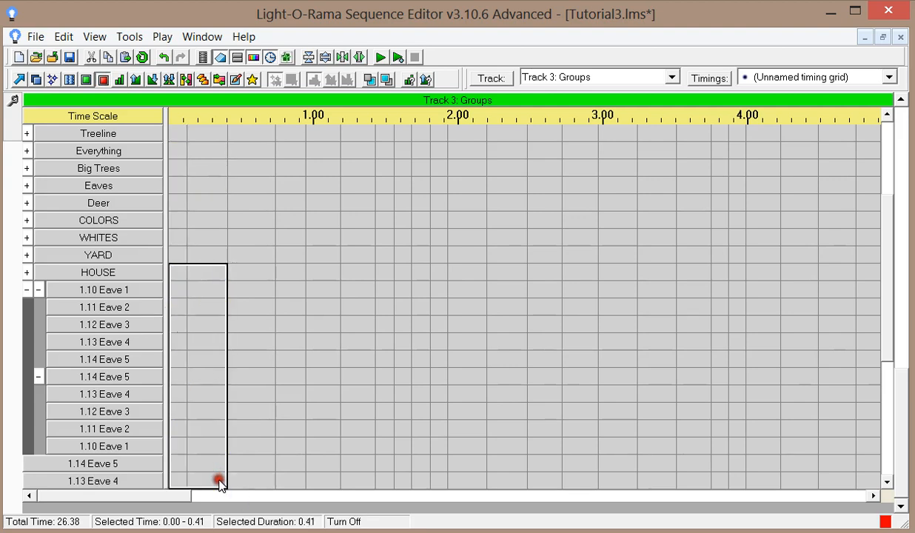
click(26, 292)
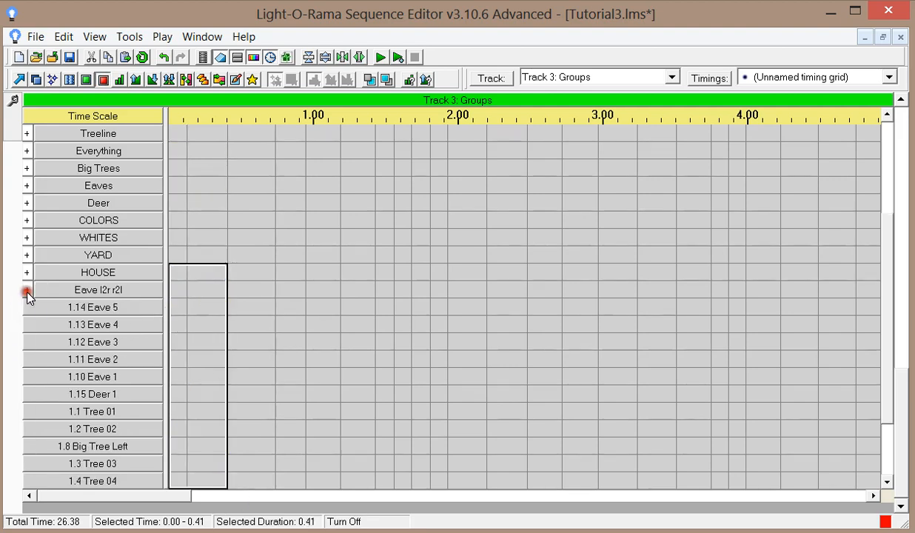
Step: Review the effects on the REM channels and their blocks in the animation preview, closing the preview when done
scroll(874, 343, up, 3)
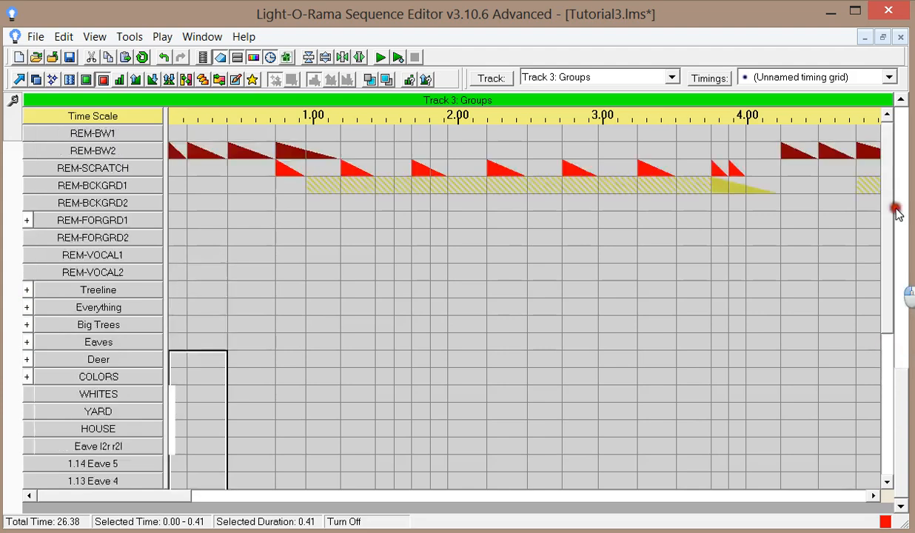
click(220, 57)
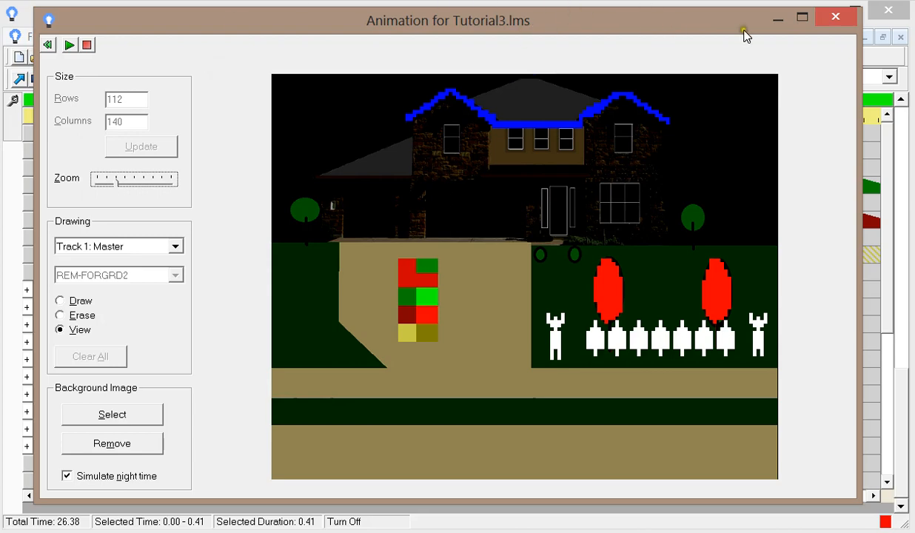
click(834, 16)
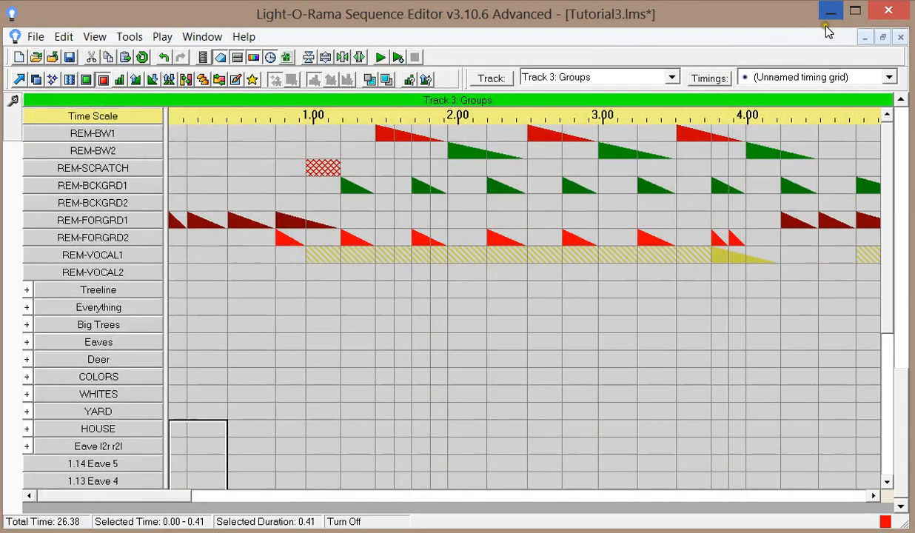
mouse_move(573, 158)
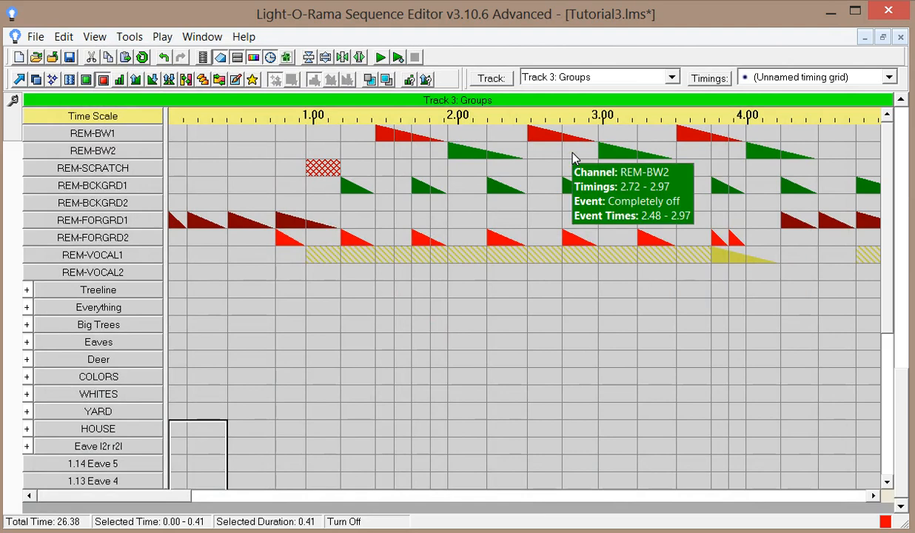
Step: In Track 2: Ordered, delete the timings between 0.95 and 2.72
click(672, 78)
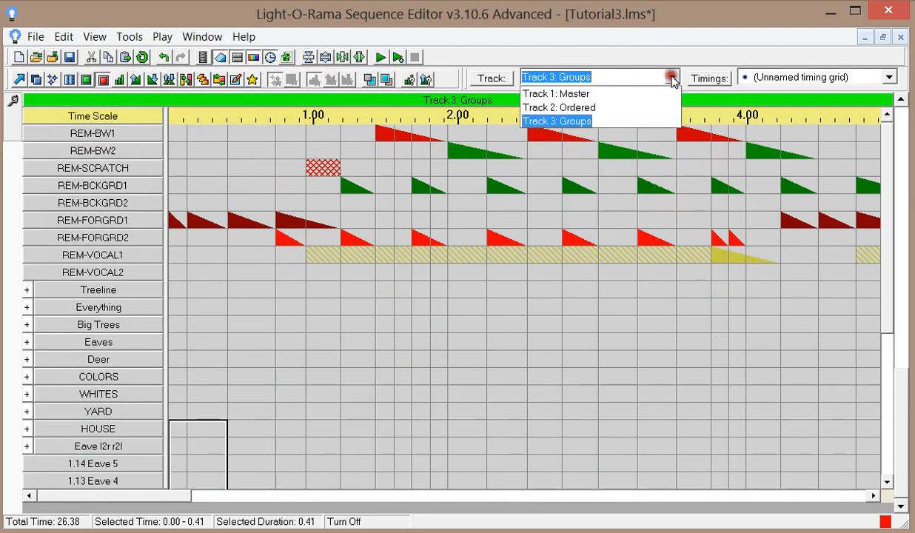
click(636, 108)
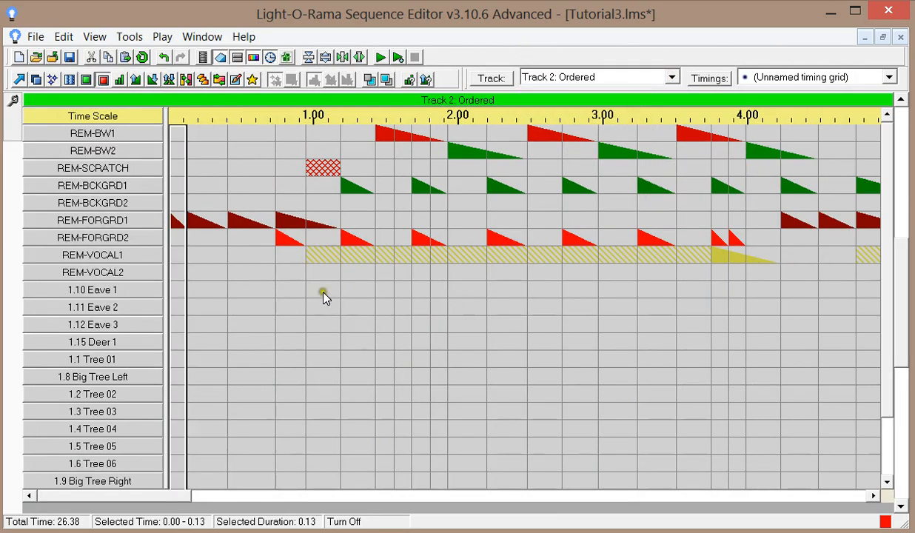
drag(323, 292, 559, 290)
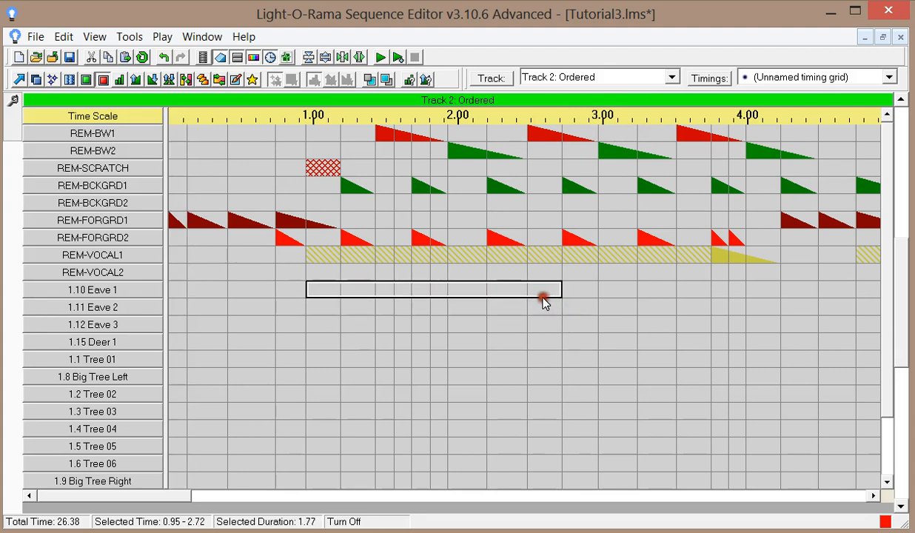
right_click(501, 290)
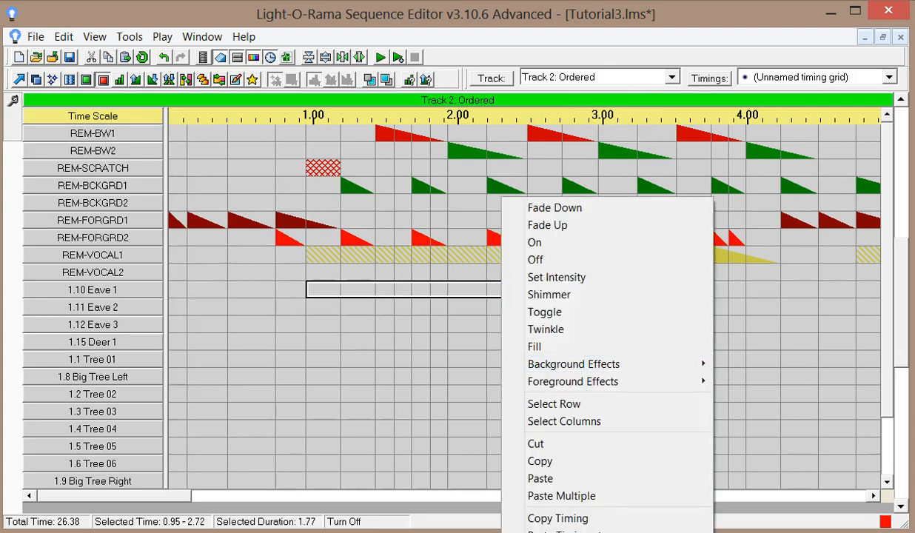
click(556, 530)
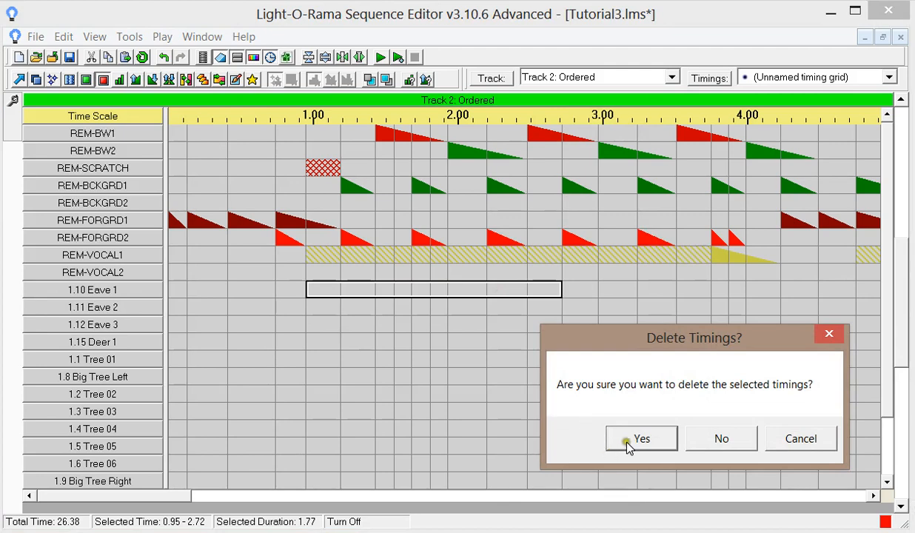
click(636, 440)
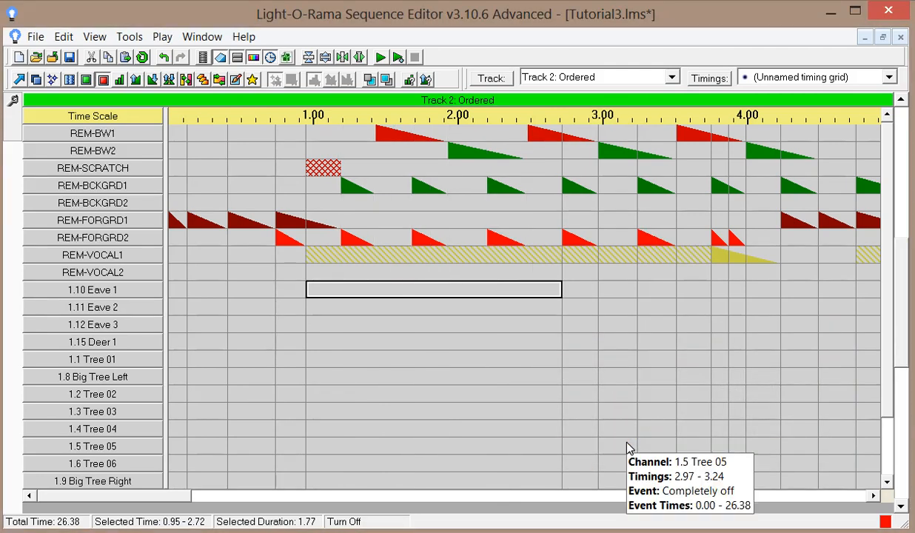
Step: Switch to Track 1: Master, undo the timing deletion, and return to Track 2: Ordered
click(672, 77)
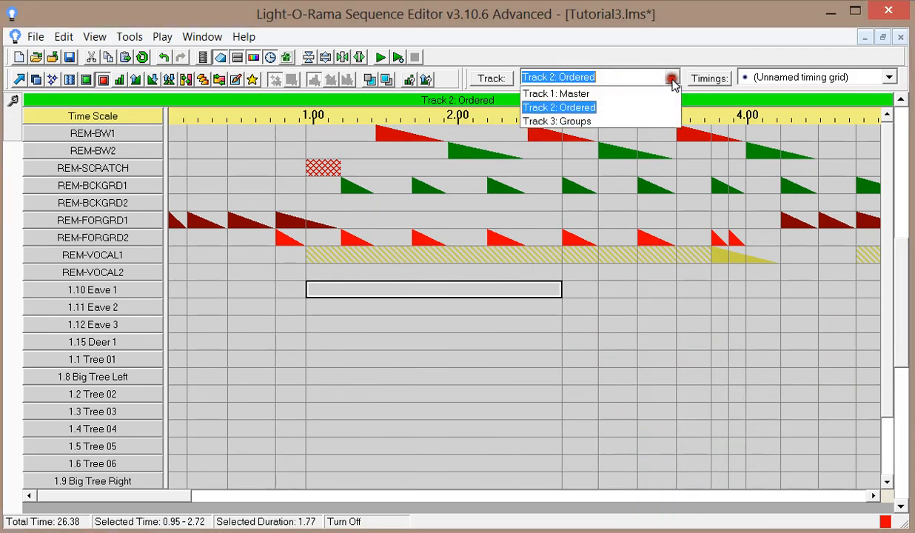
click(633, 93)
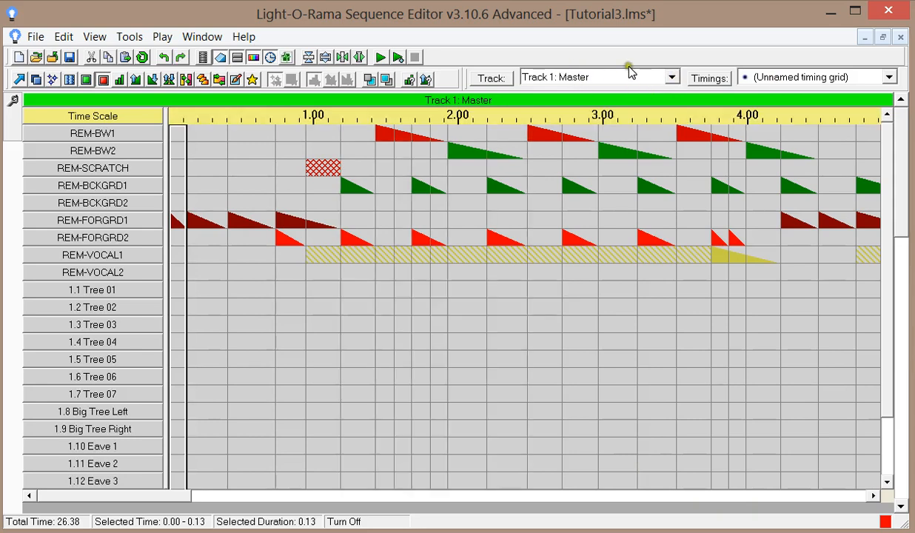
click(671, 77)
click(596, 102)
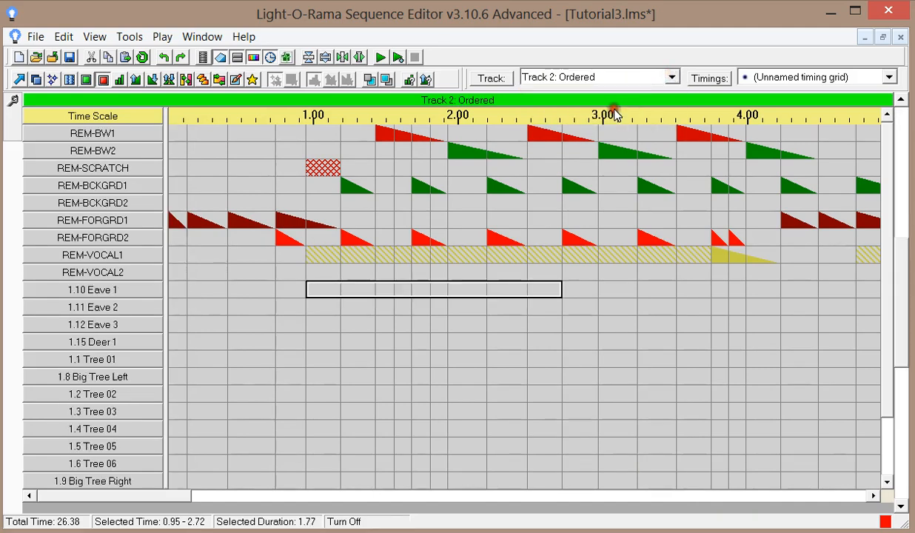
Step: Duplicate Track 2's timing grid to a new freeform grid named "Test" and assign it to the track
click(837, 77)
click(706, 79)
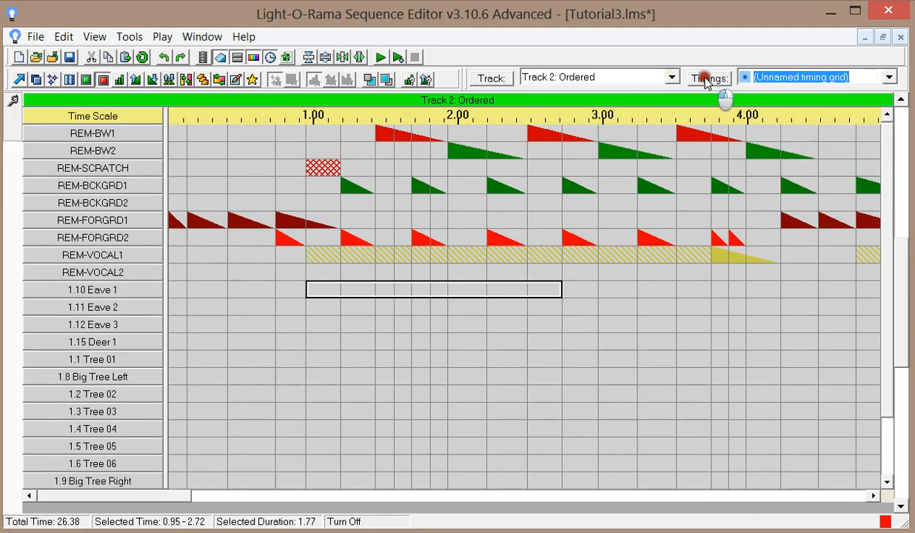
click(704, 80)
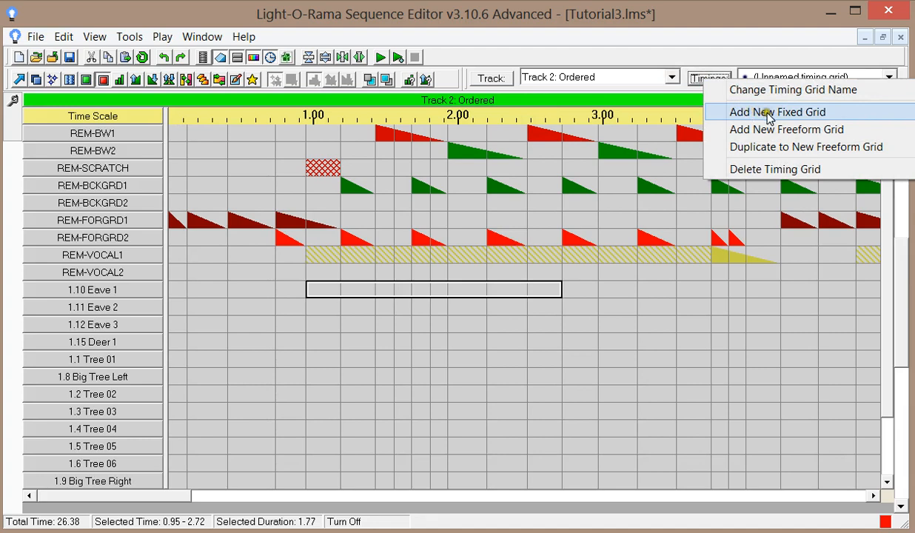
click(783, 147)
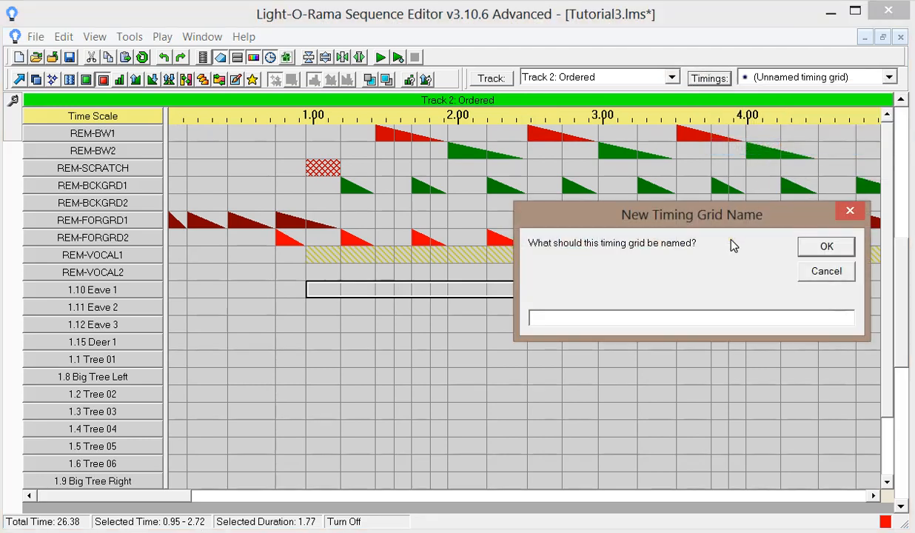
text(Test)
key(Return)
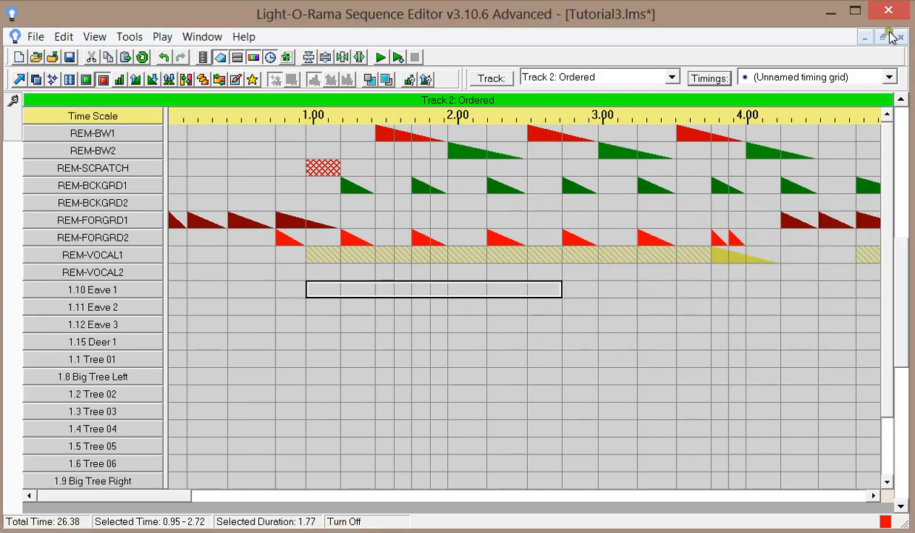
click(889, 77)
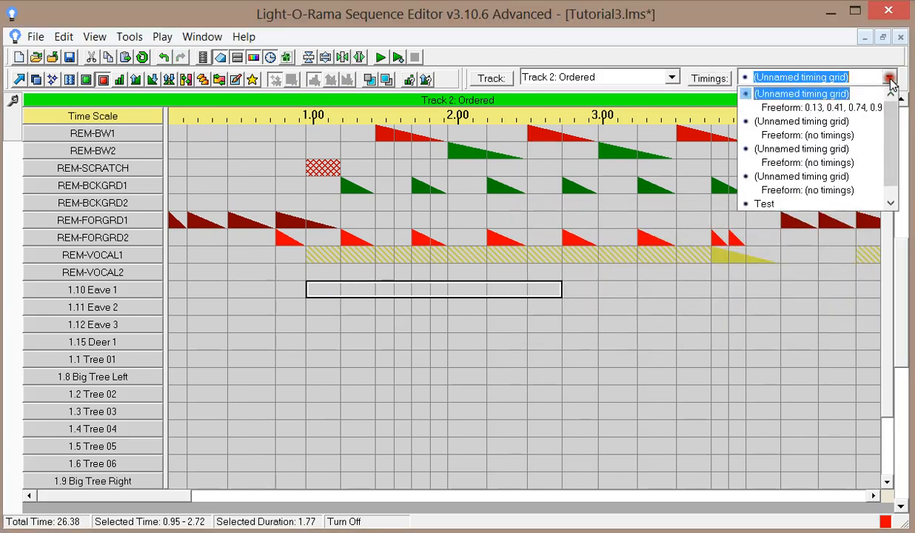
click(790, 202)
Step: Delete the timings between 1.19 and 2.48 from the Test grid
drag(353, 288, 525, 292)
right_click(499, 289)
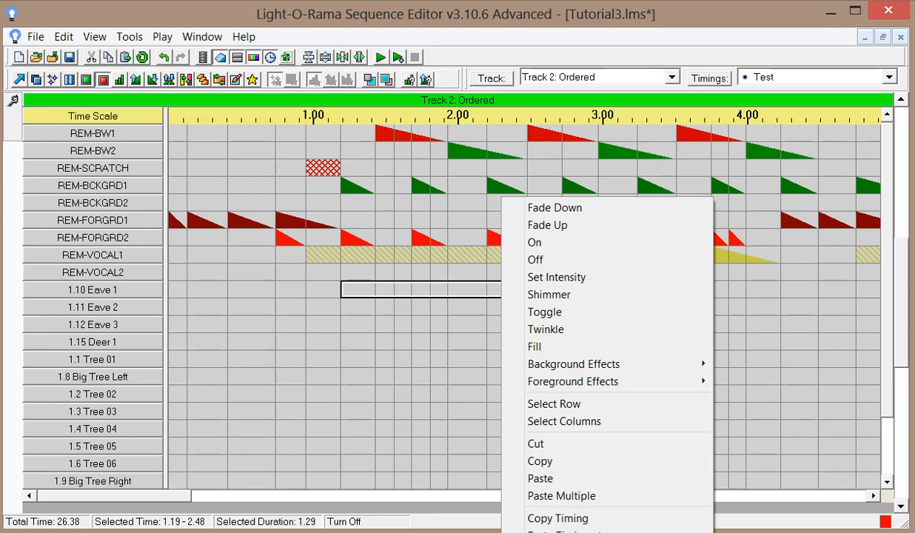
click(563, 530)
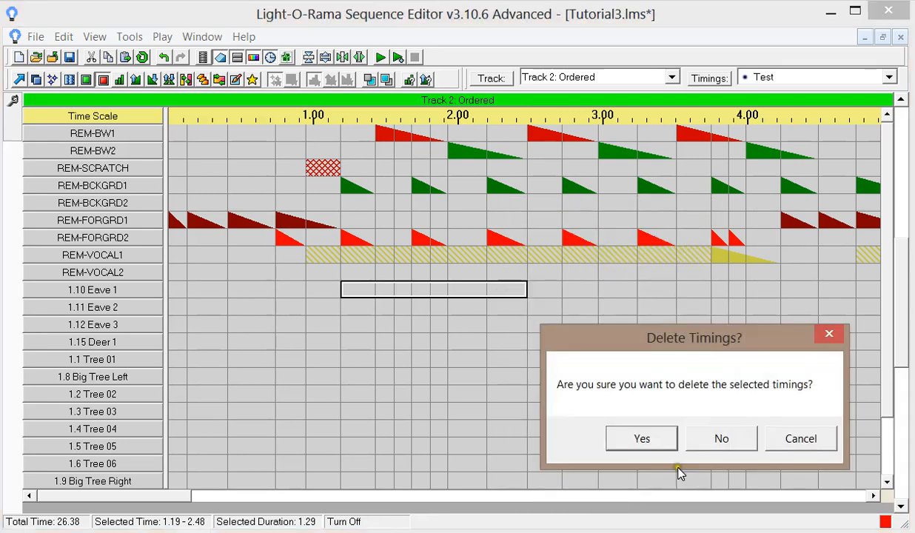
click(666, 447)
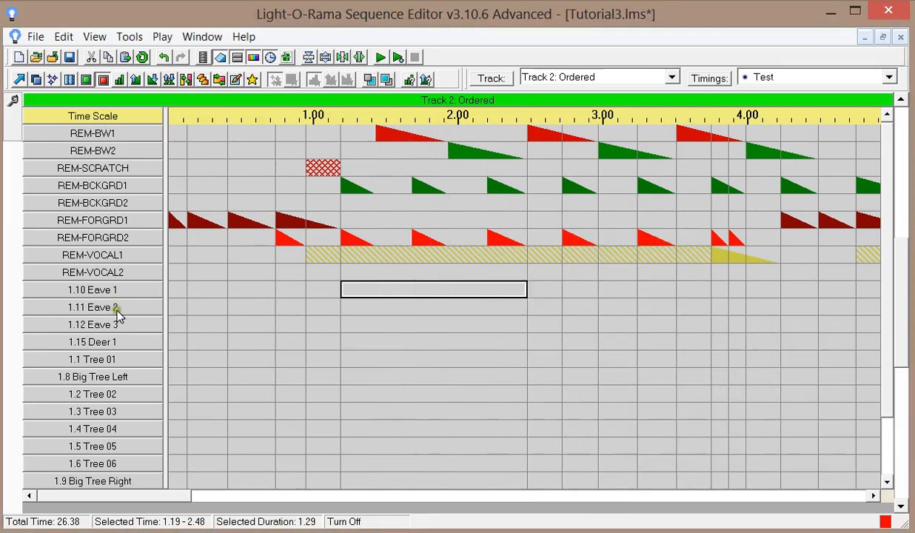
Step: Switch to Track 1: Master and add a new freeform timing grid named "Tapped"
click(666, 77)
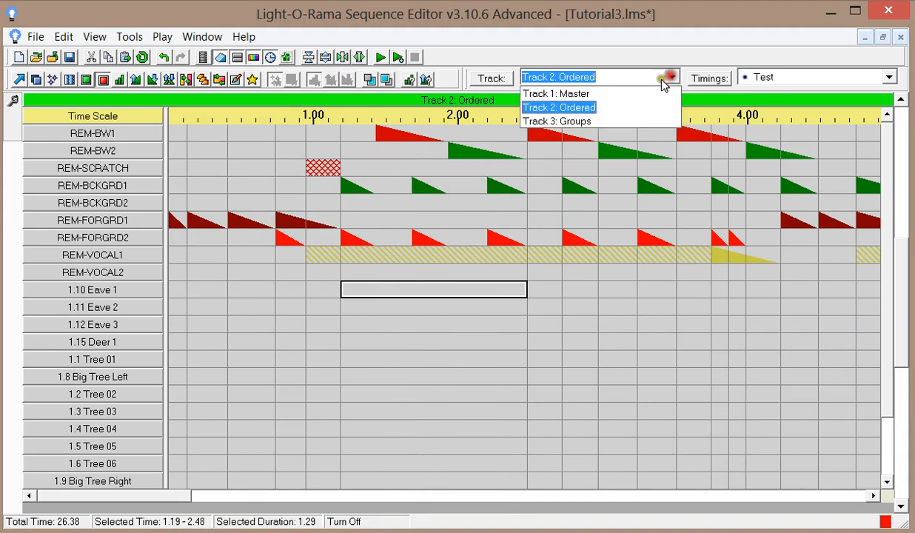
click(633, 93)
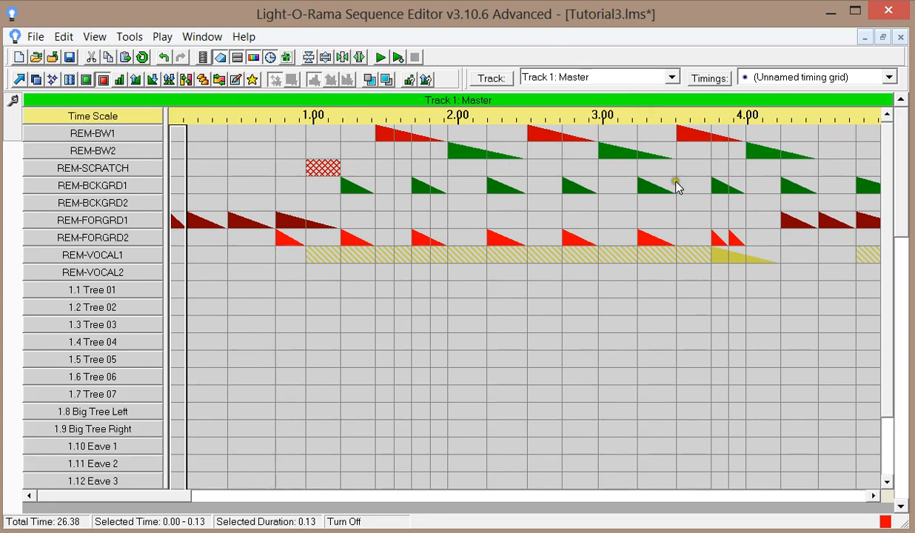
click(700, 78)
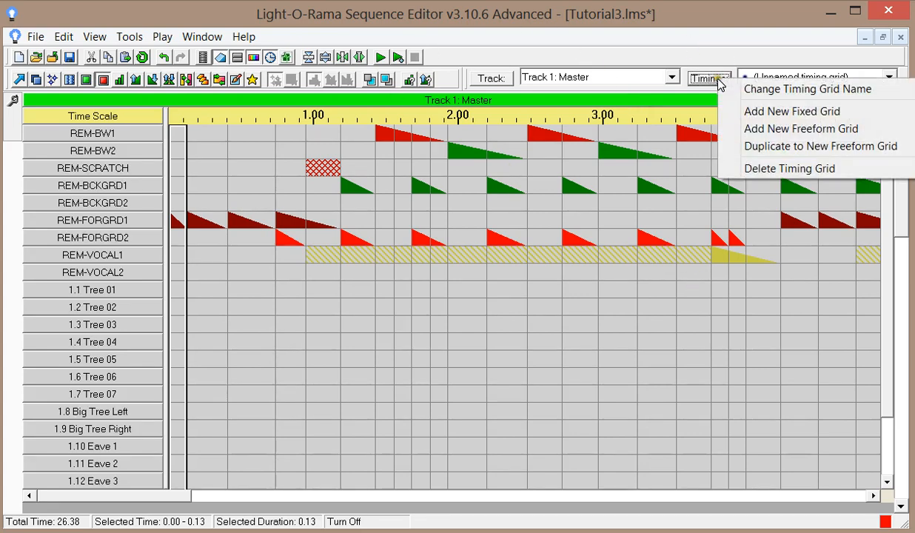
click(774, 129)
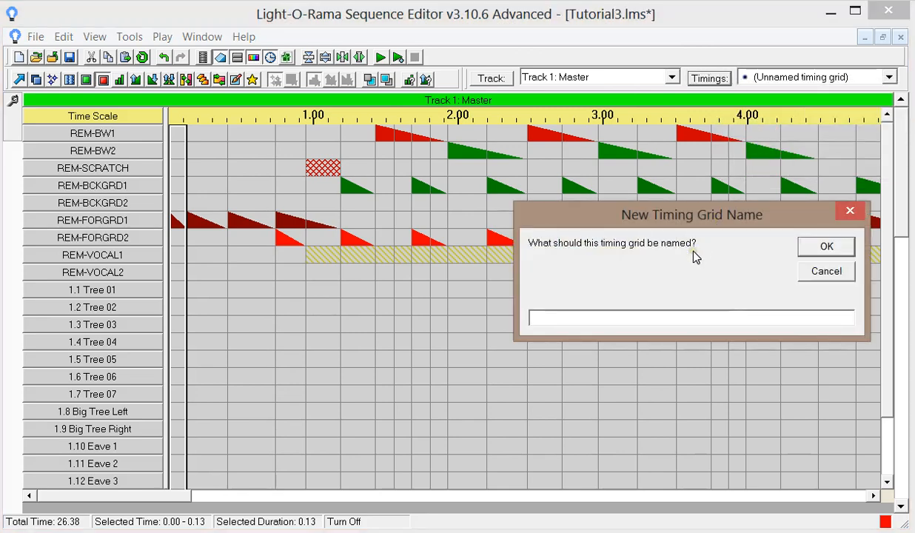
text(Tapped)
key(Return)
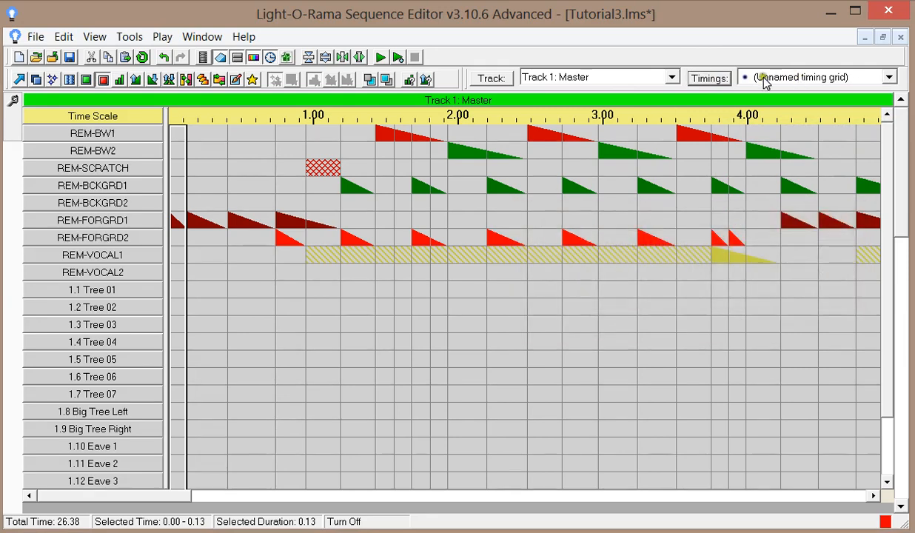
Step: Switch to Track 3: Groups and assign the Tapped timing grid to it
click(671, 76)
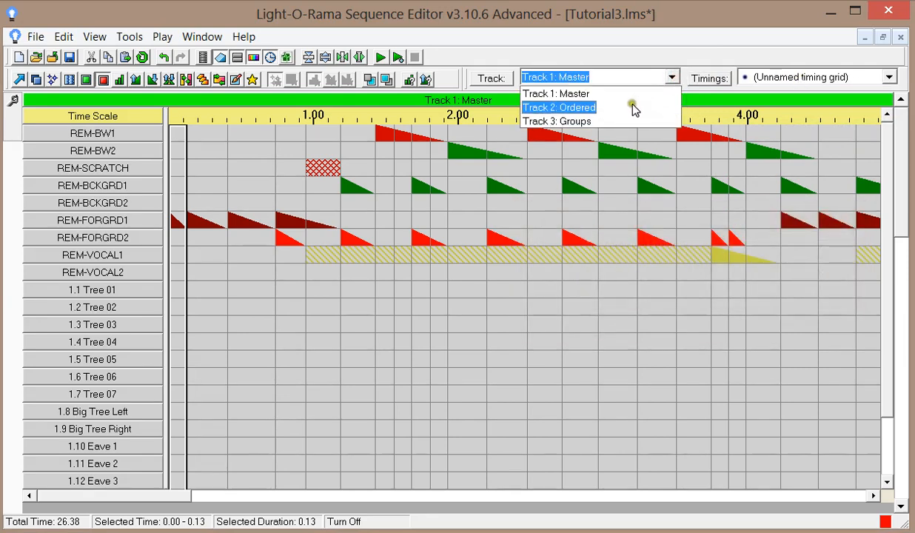
click(625, 122)
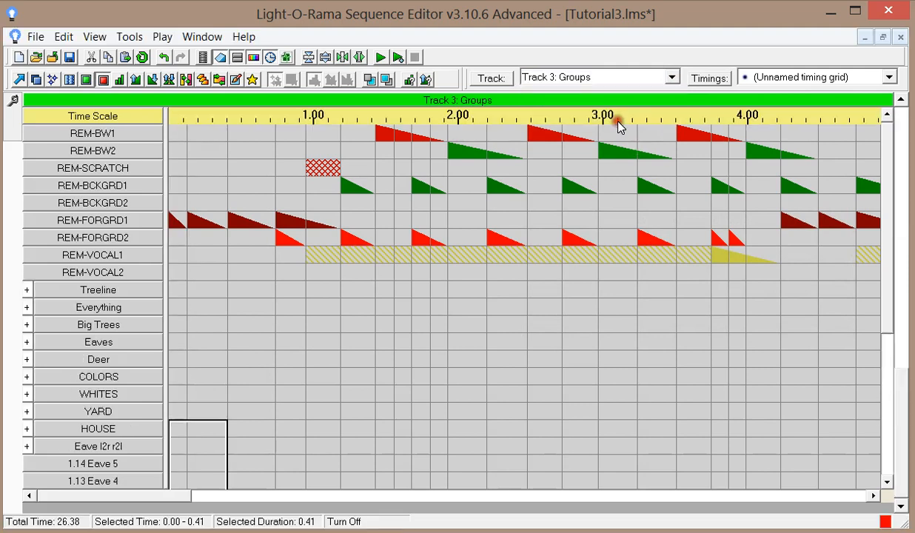
click(889, 77)
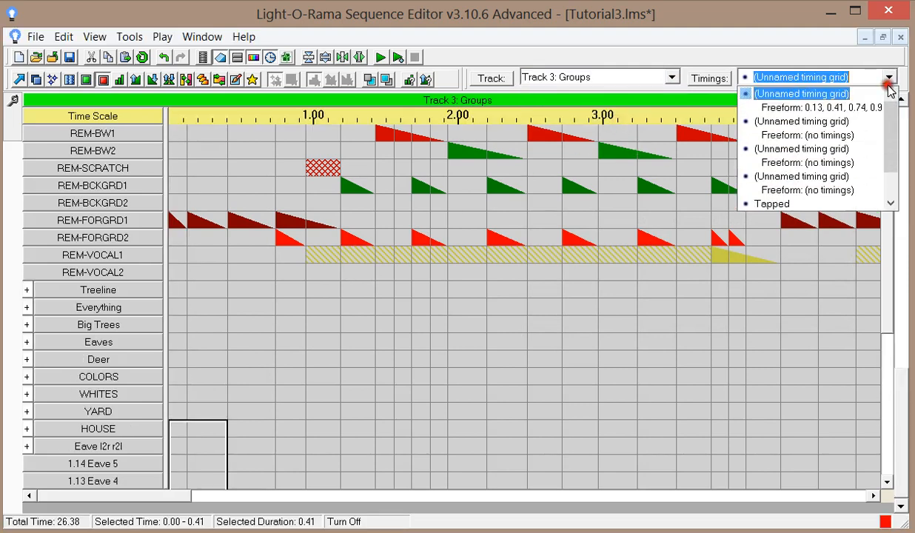
click(807, 205)
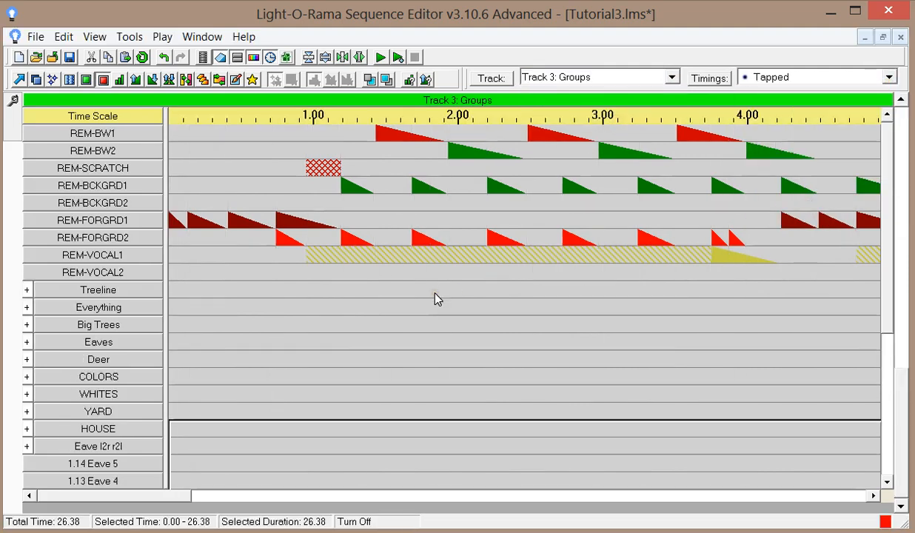
Step: Tap timings for Track 3: Groups along with the song in the Tapper Wizard, and apply them to the Tapped grid
click(289, 305)
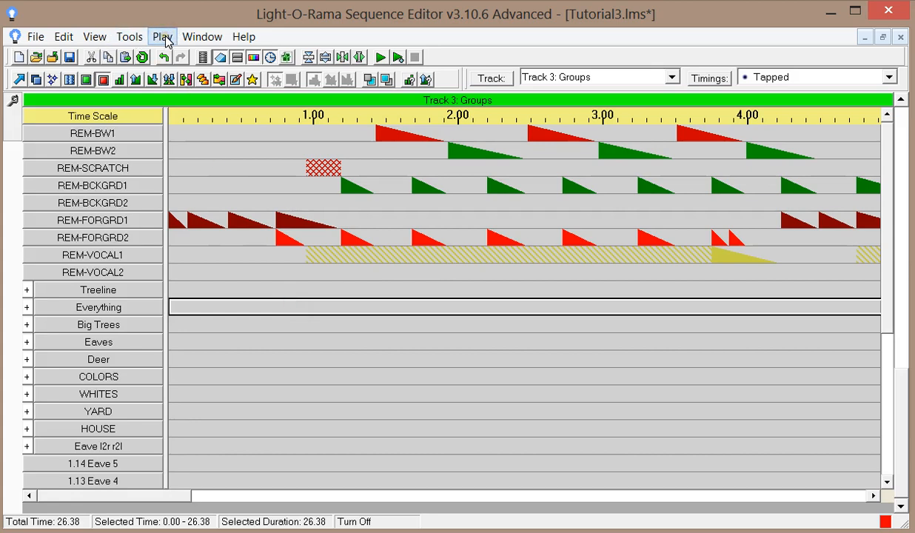
click(129, 36)
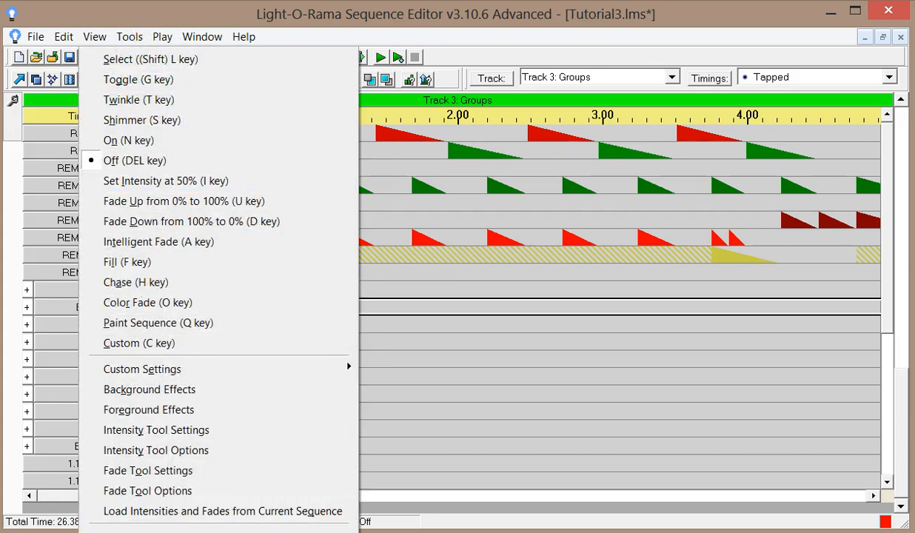
click(132, 522)
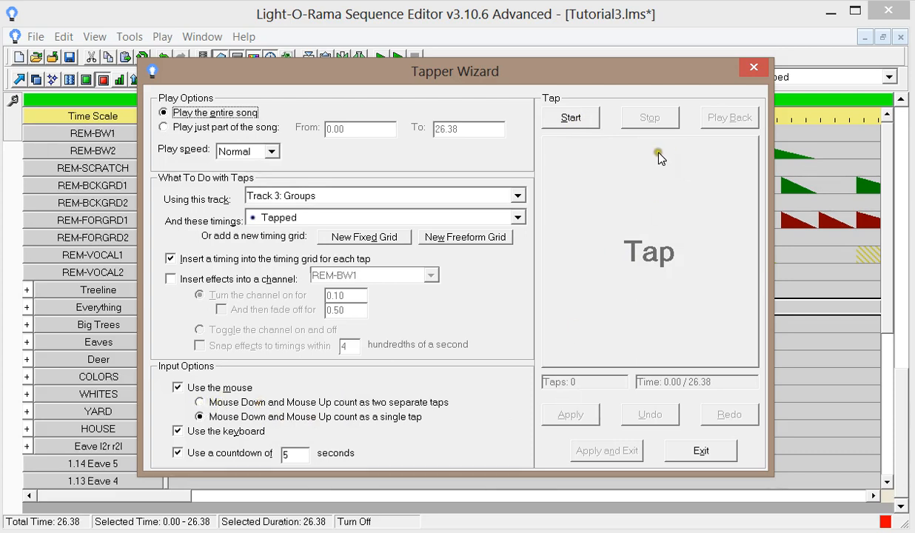
click(567, 119)
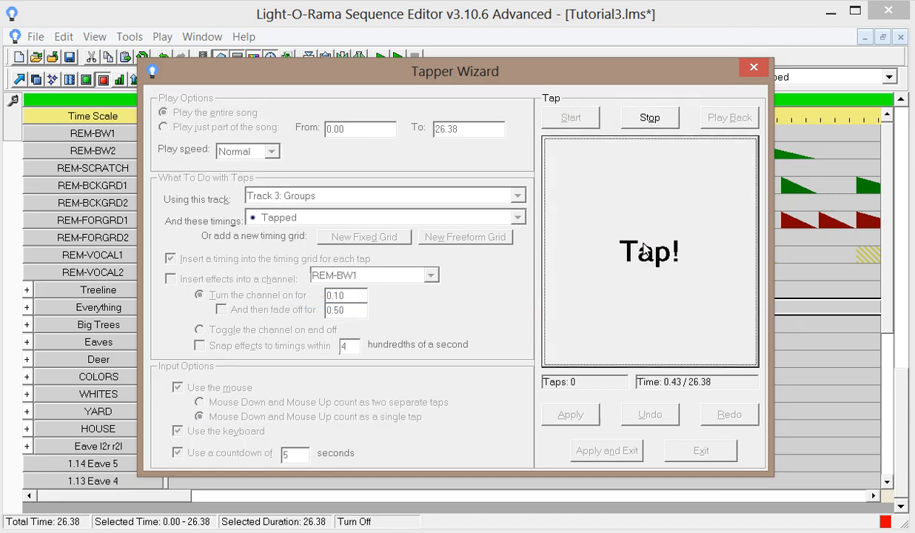
click(642, 246)
click(642, 246)
click(642, 245)
click(642, 246)
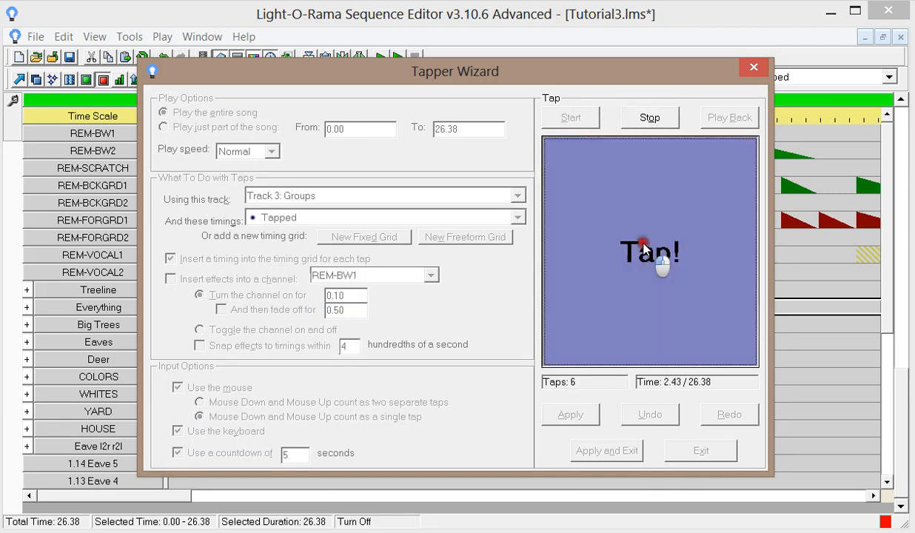
click(642, 245)
click(641, 246)
click(642, 245)
click(642, 245)
click(642, 245)
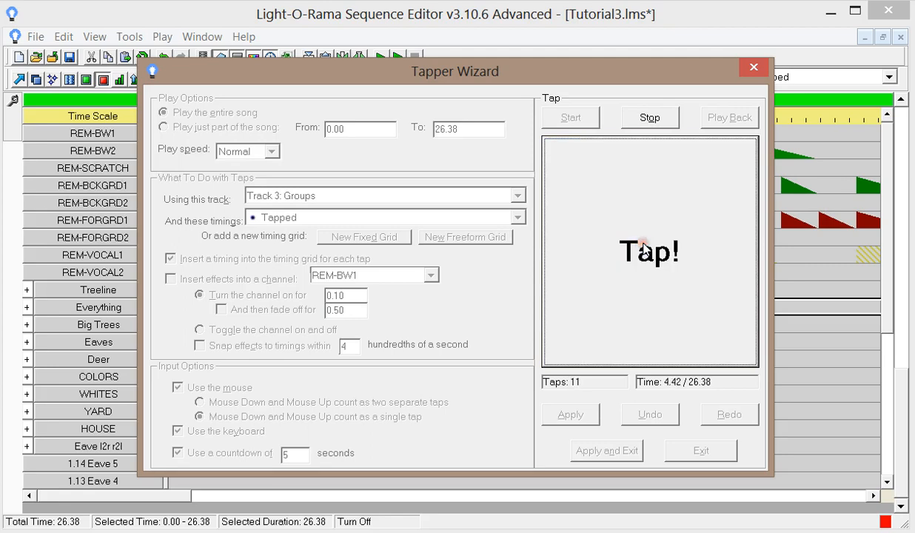
click(643, 248)
click(644, 248)
click(644, 248)
click(643, 244)
click(643, 244)
click(642, 244)
click(642, 245)
click(643, 245)
click(642, 244)
click(642, 245)
click(642, 245)
click(643, 245)
click(643, 245)
click(643, 245)
click(643, 245)
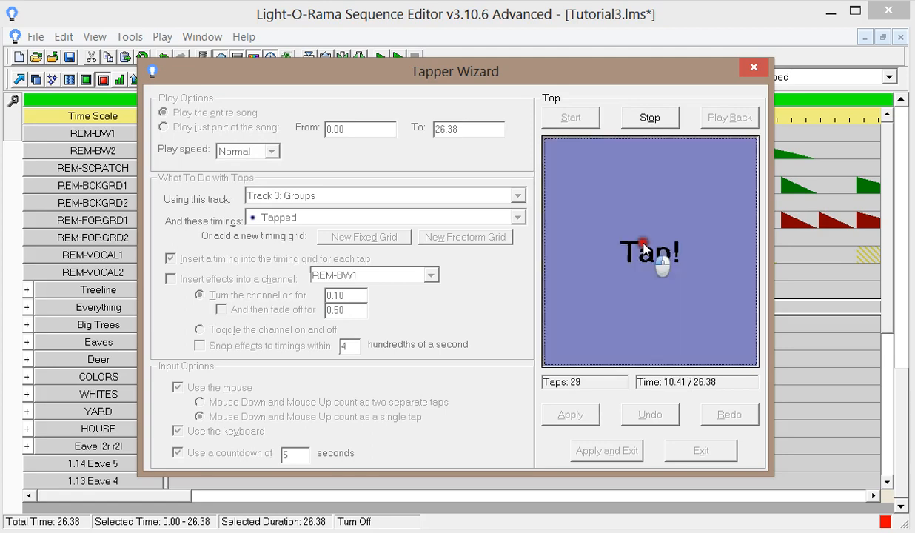
click(643, 245)
click(643, 245)
click(643, 245)
click(643, 245)
click(643, 245)
click(642, 245)
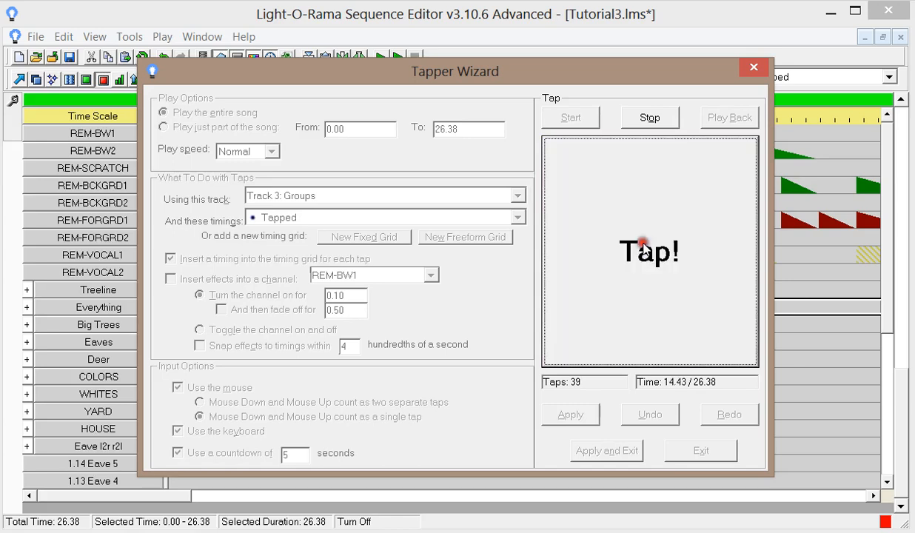
click(642, 245)
click(643, 245)
click(642, 245)
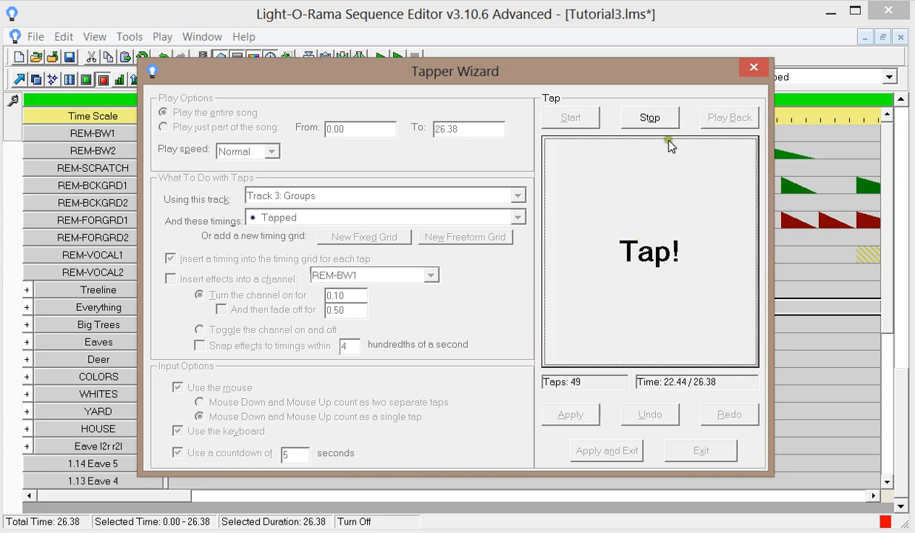
click(649, 117)
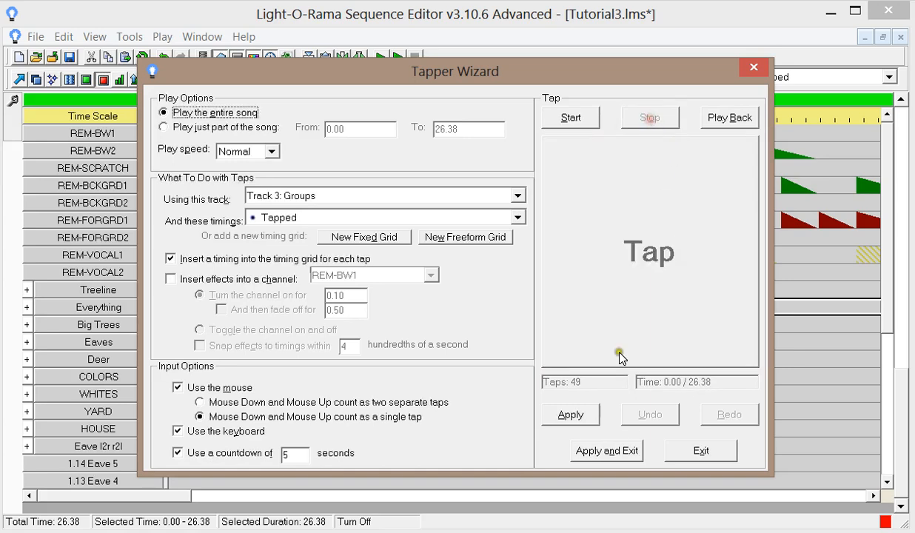
click(607, 447)
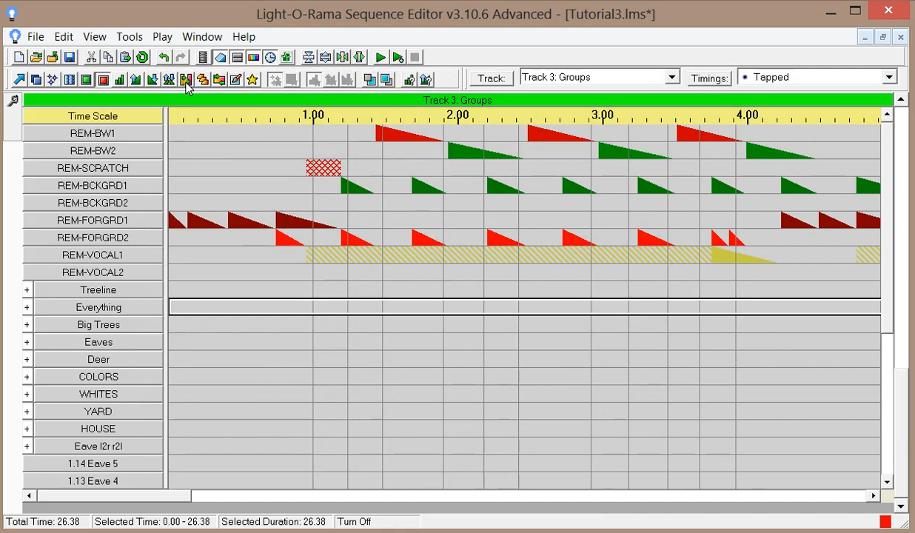
Step: Apply a 100% to 0% fade down to each REM-VOCAL1 timing cell between 1.00 and 3.45
click(151, 80)
click(325, 257)
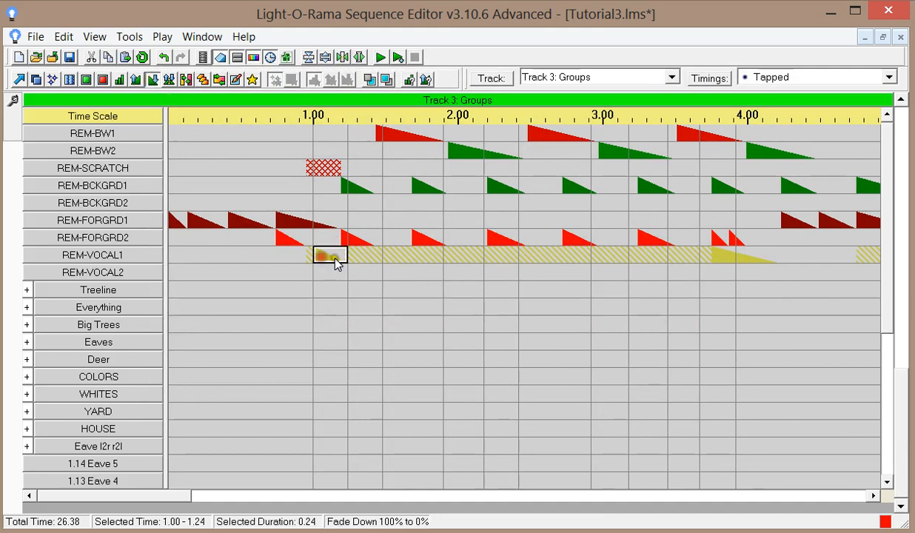
click(366, 257)
click(413, 257)
click(461, 255)
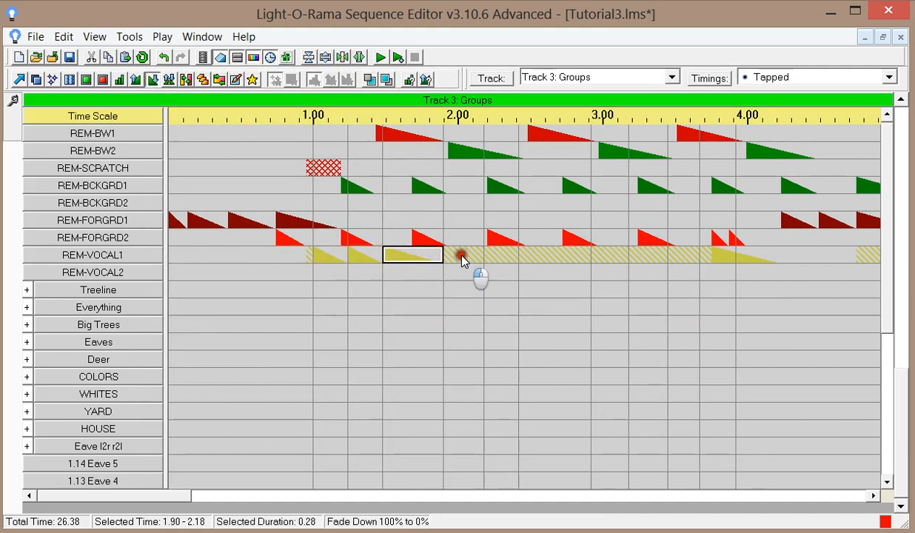
click(500, 255)
click(545, 255)
click(621, 259)
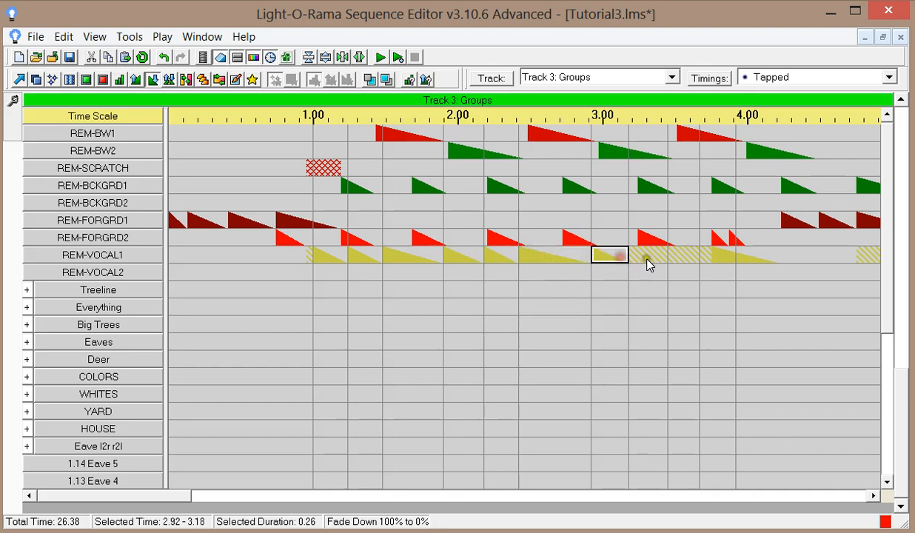
click(641, 256)
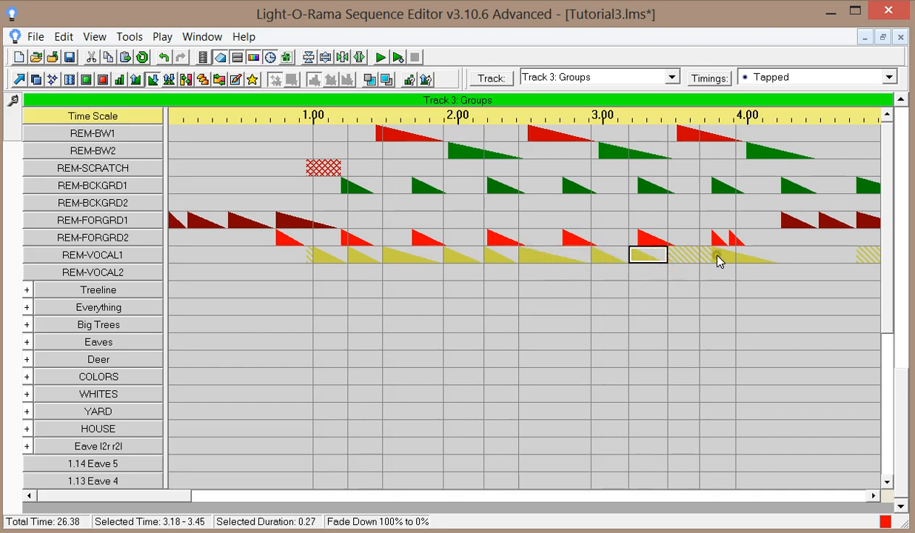
Step: Select 1.00 to 3.45 on REM-VOCAL2, play the sequence in the animation preview, and close the preview
click(19, 79)
drag(324, 272, 635, 268)
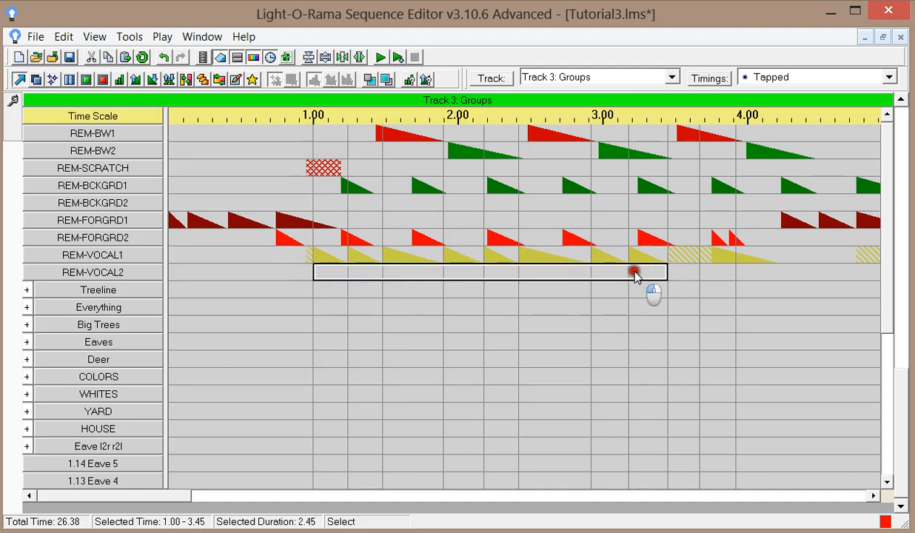
click(202, 57)
click(70, 46)
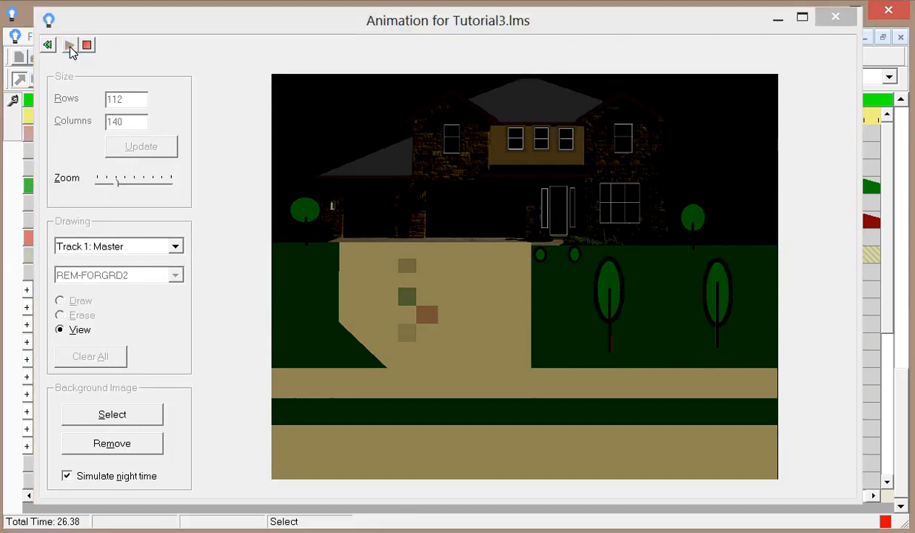
click(88, 46)
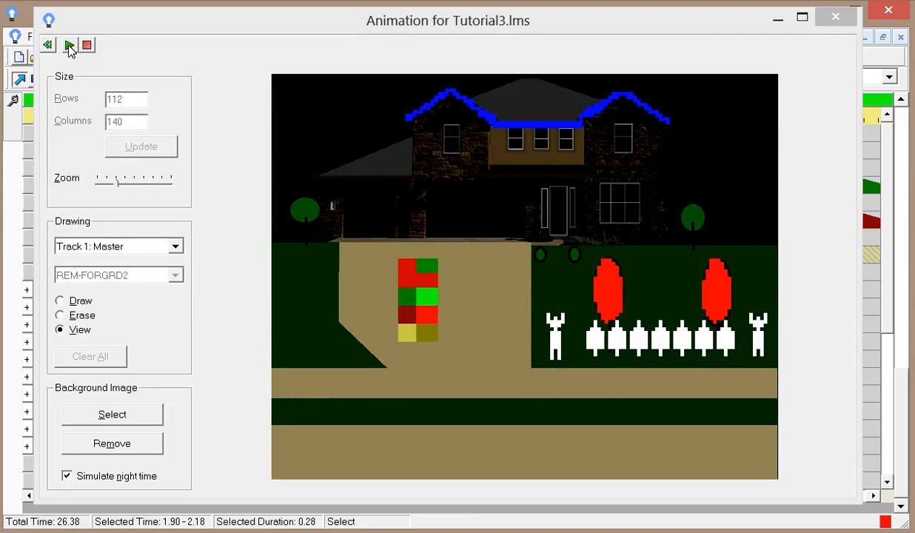
click(835, 18)
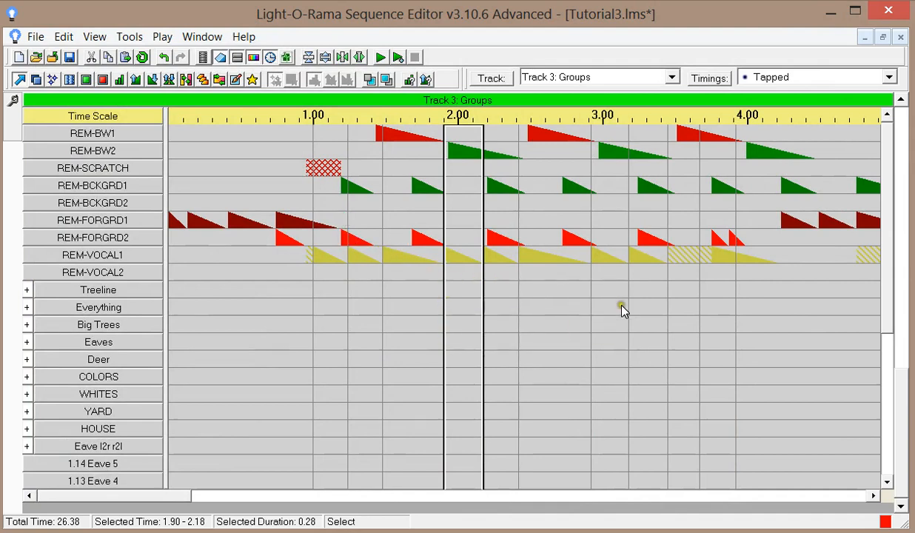
mouse_move(622, 311)
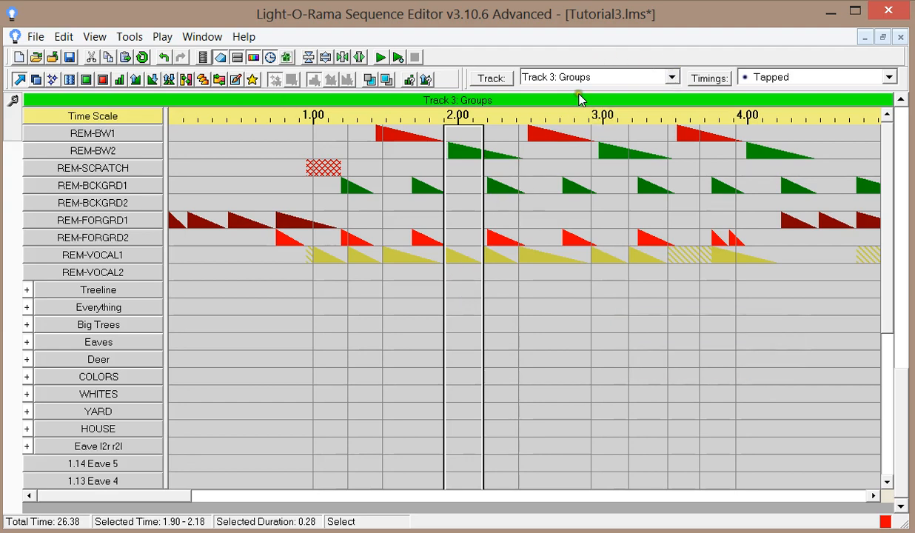
click(672, 77)
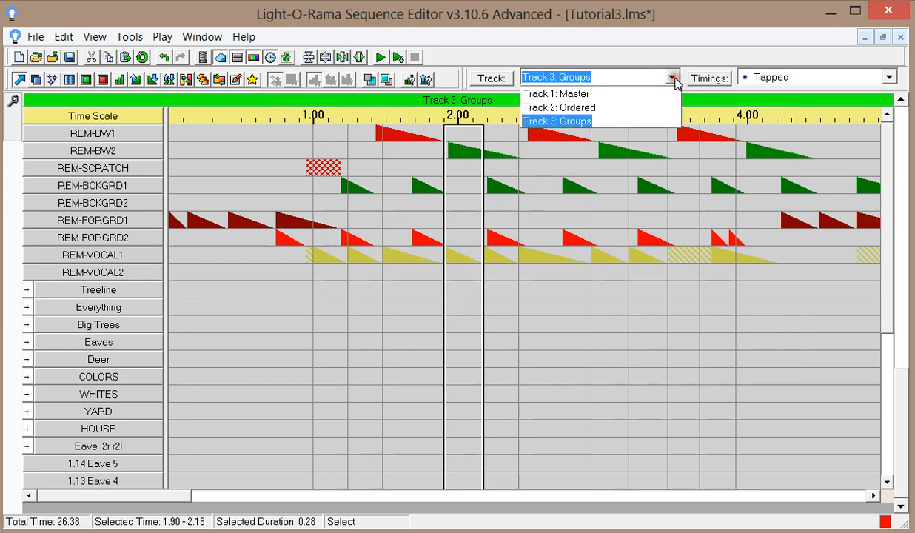
click(672, 78)
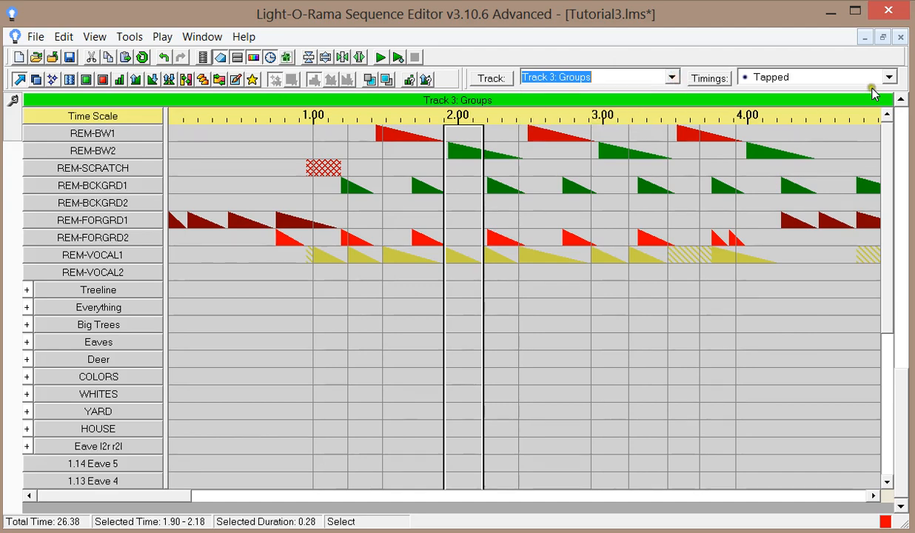
click(888, 78)
click(889, 79)
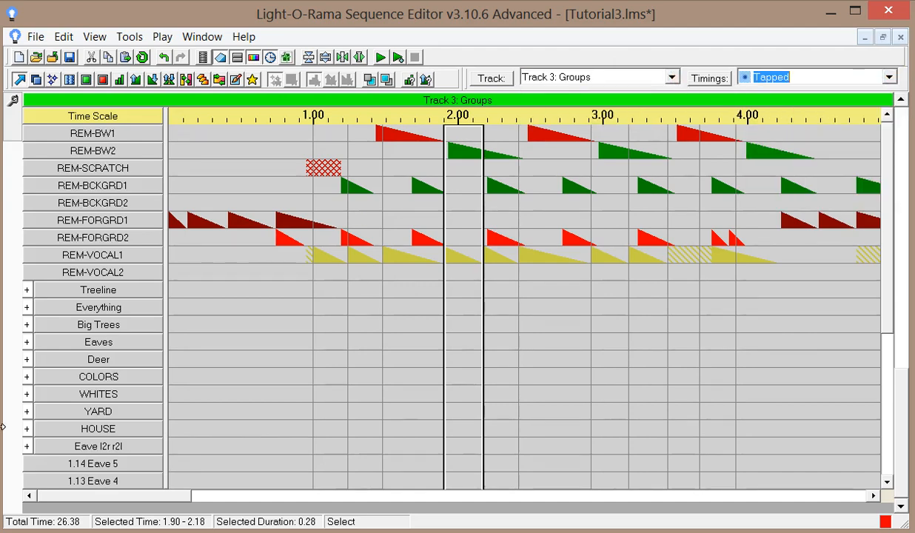